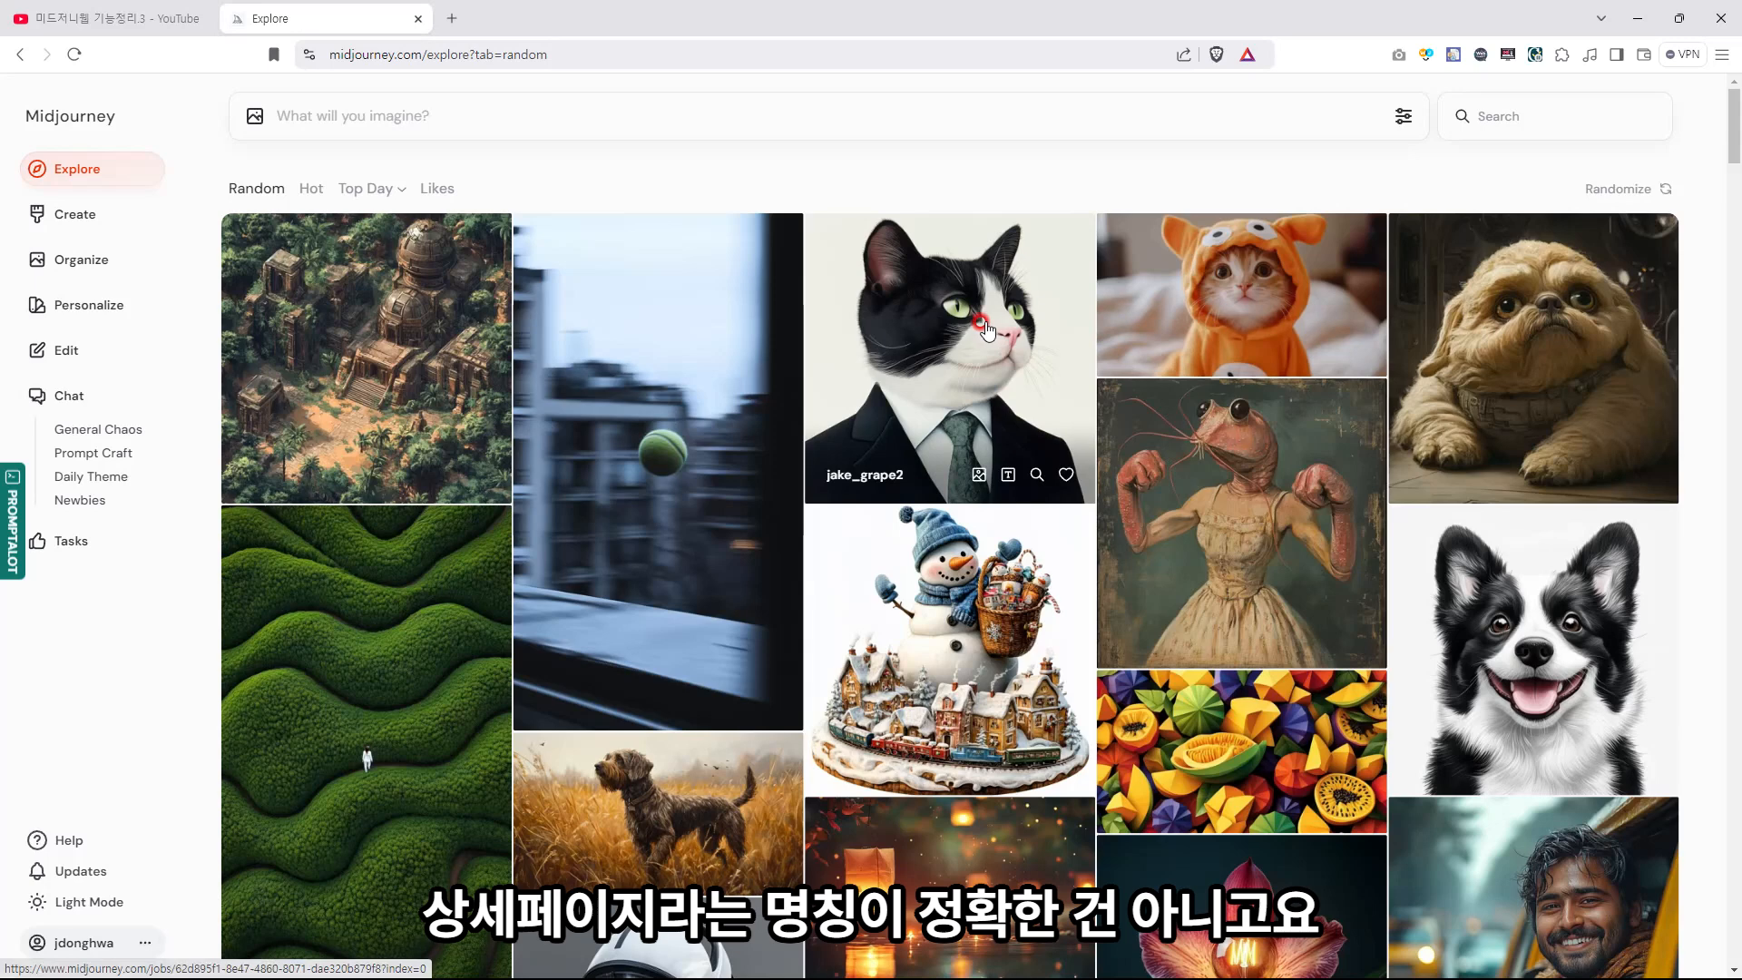
- Open the tuxedo cat image from Explore, then open the floating orange-hoodie backpacker image from the Organize archive
left_click(989, 329)
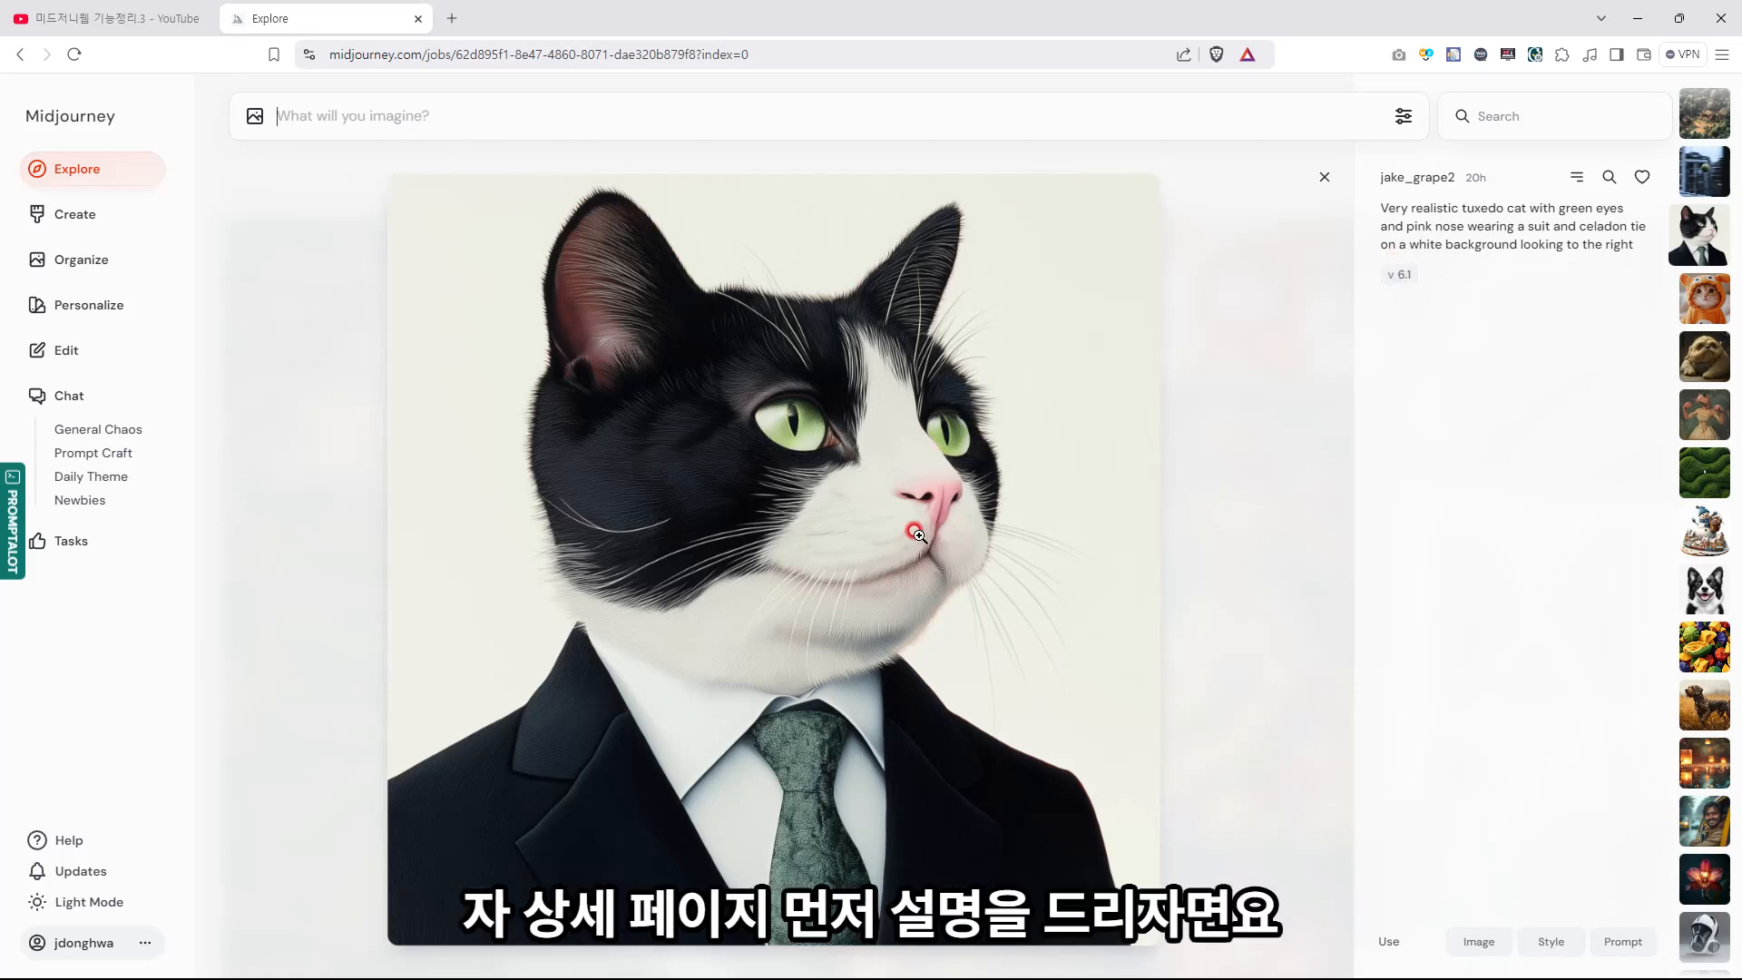
left_click(94, 217)
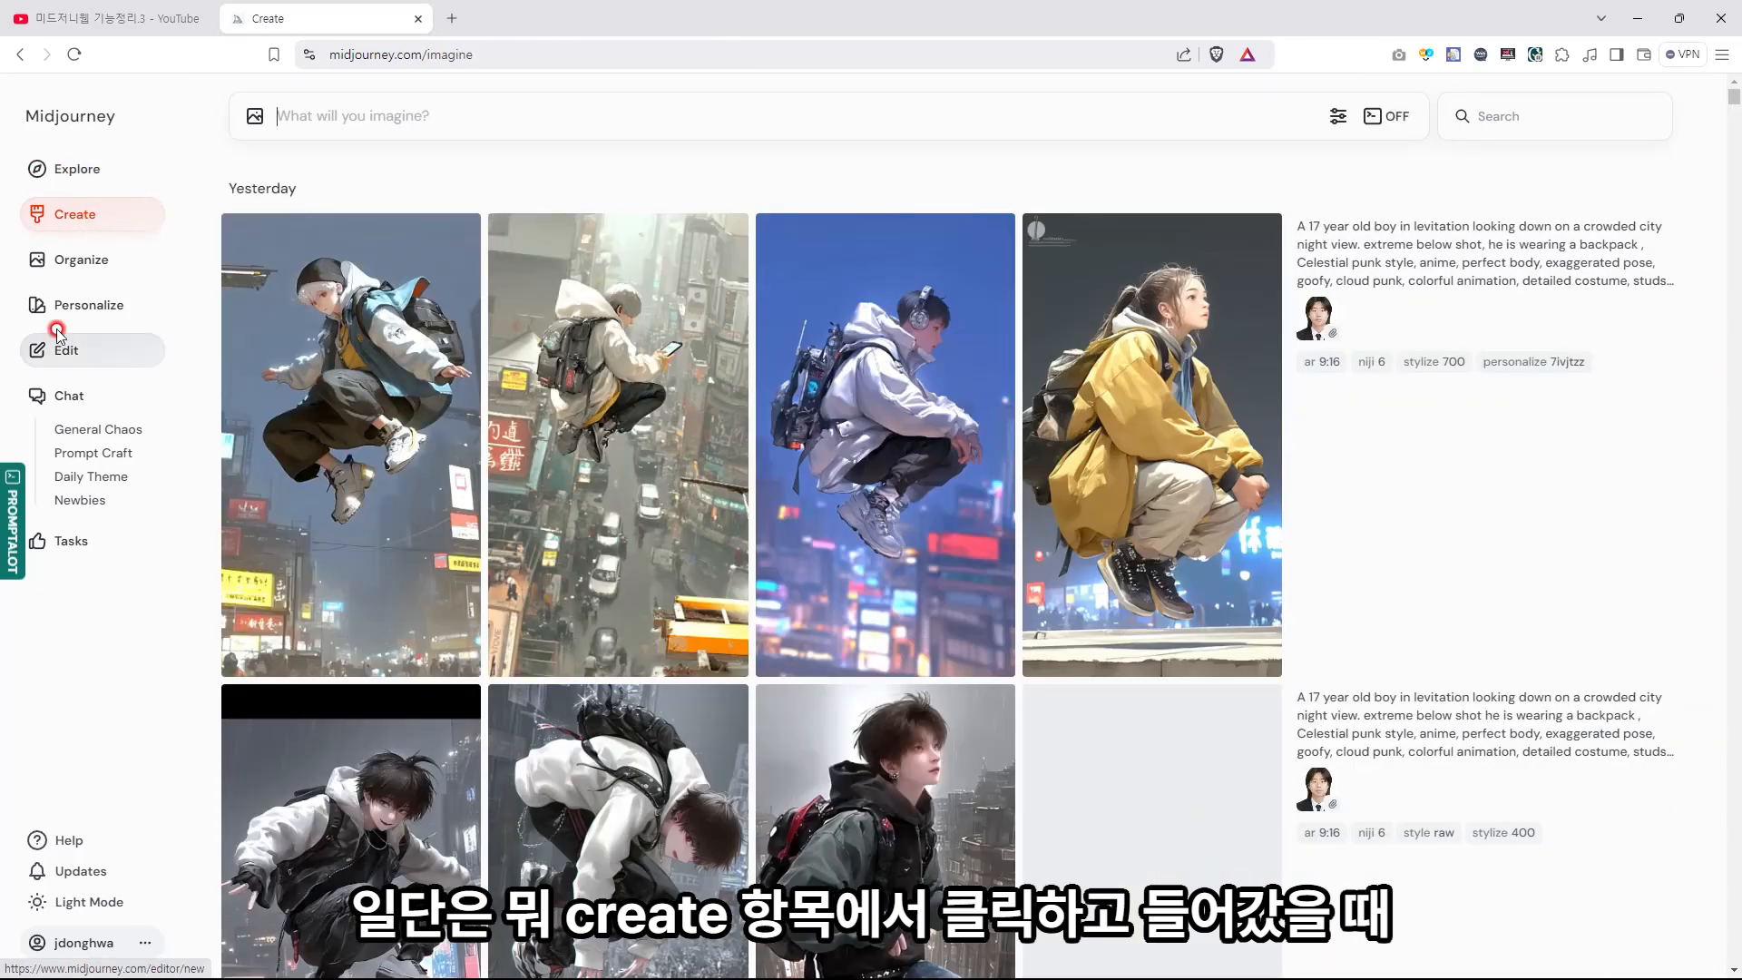
left_click(65, 272)
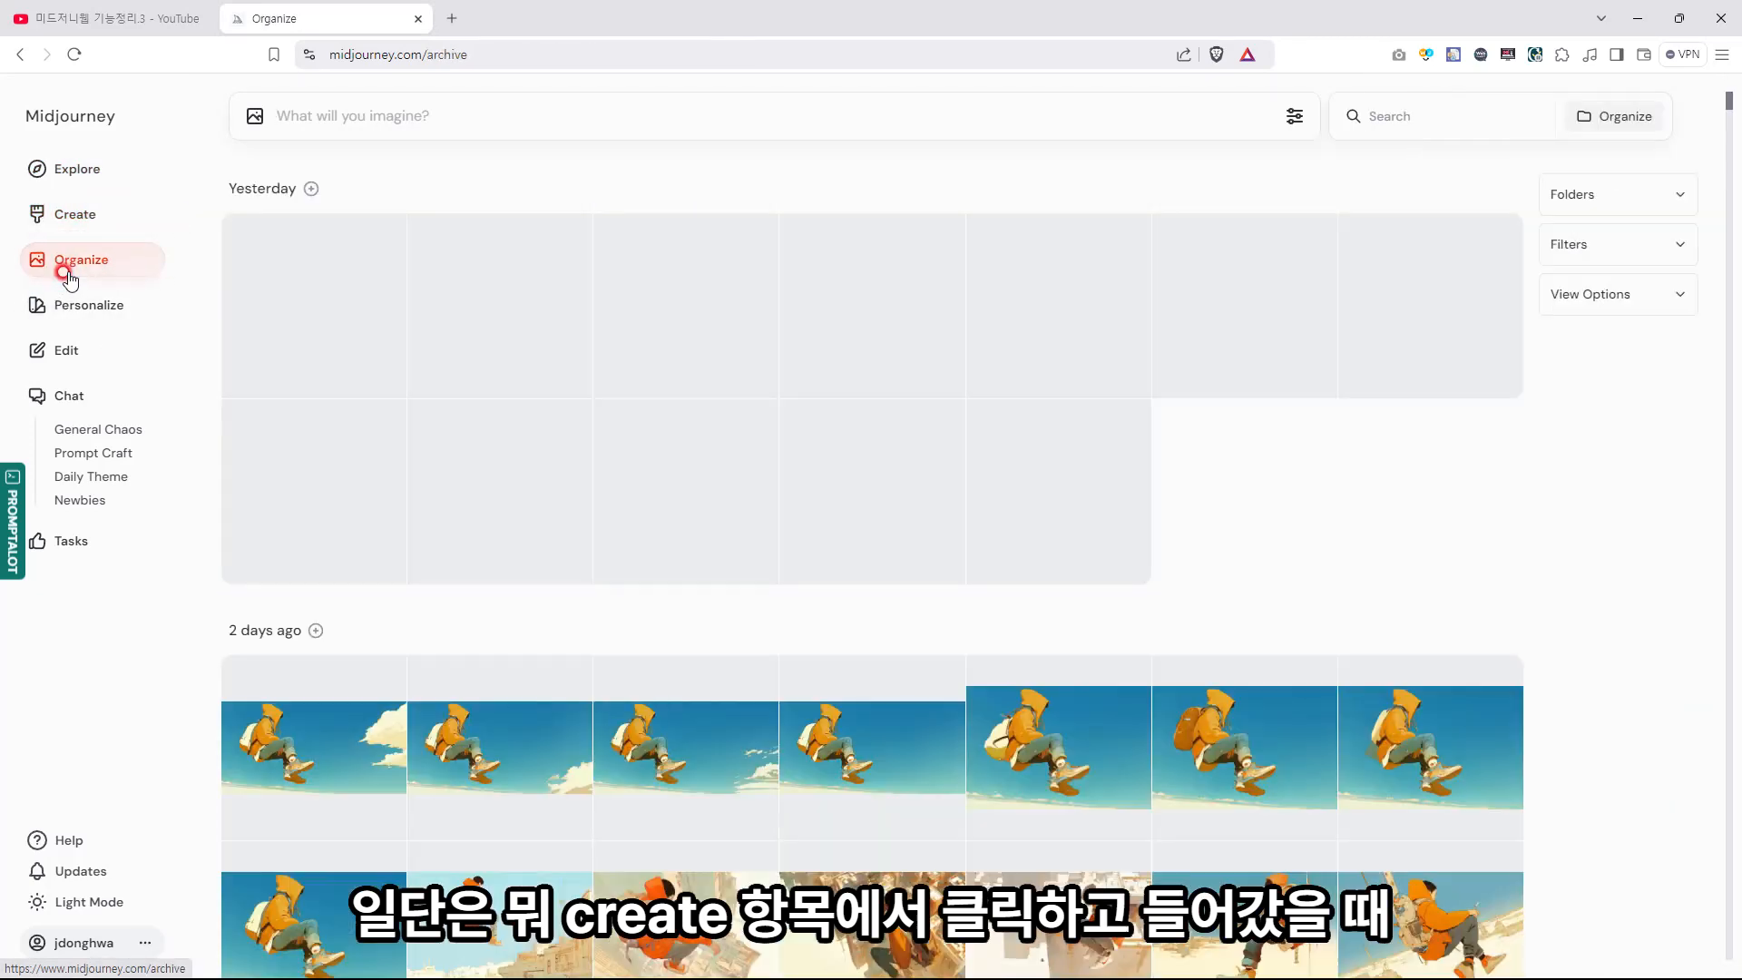
left_click(498, 719)
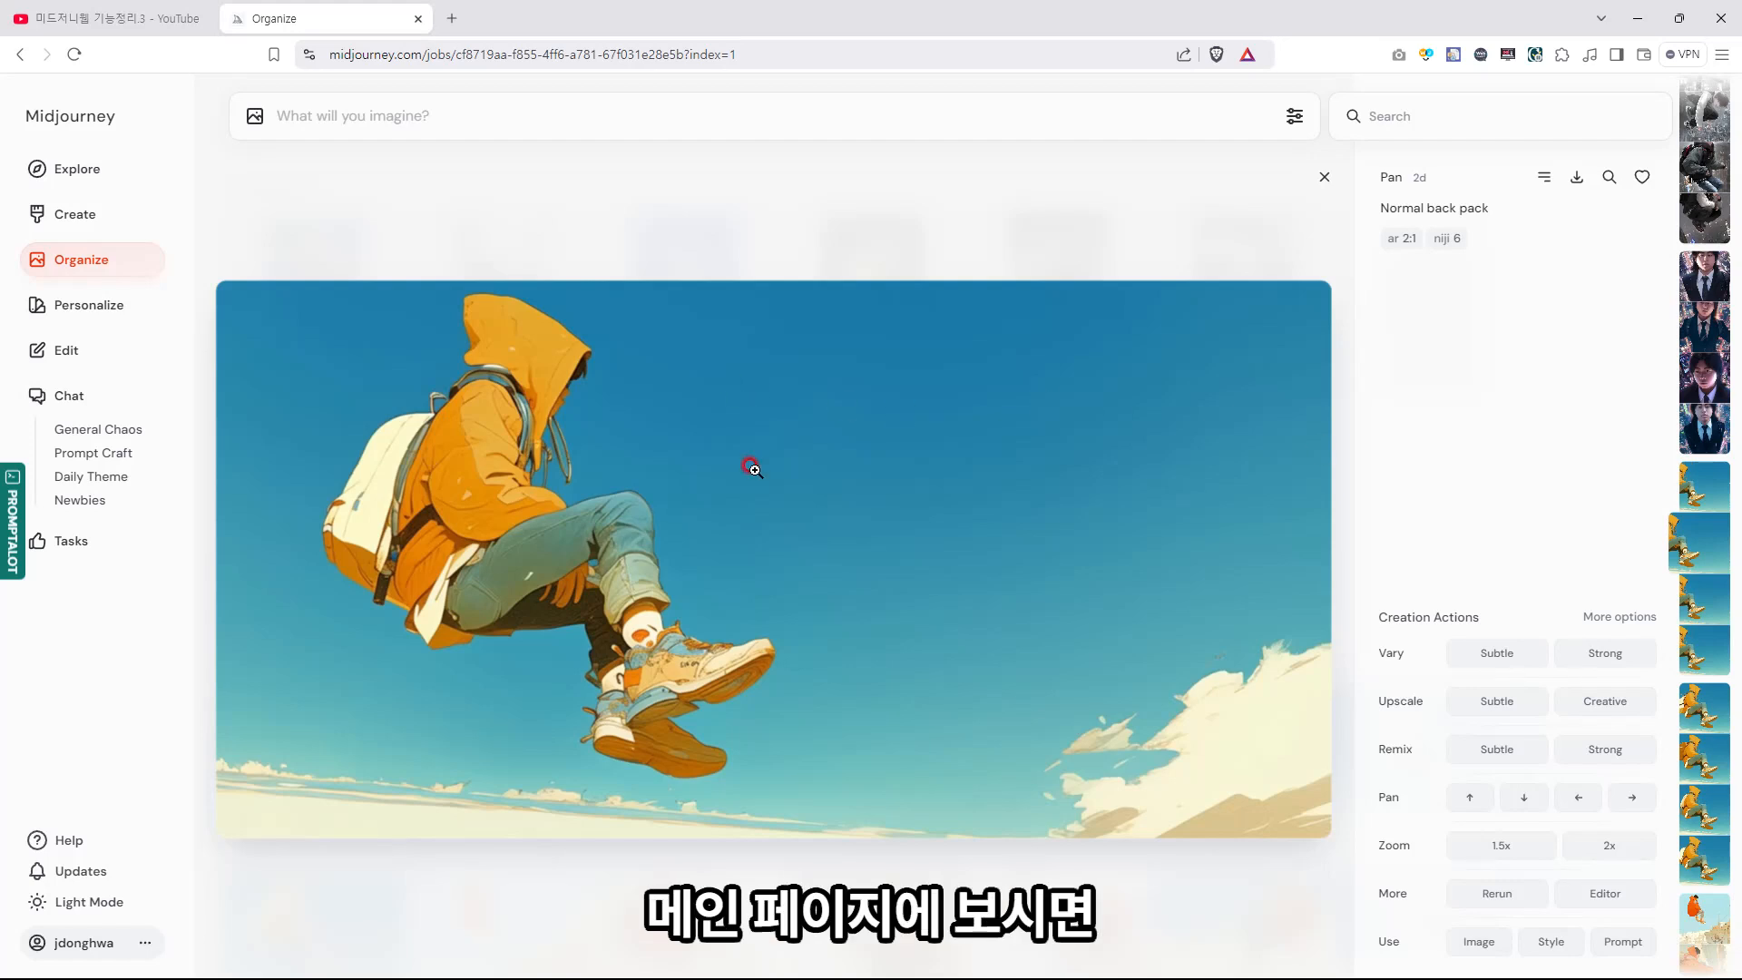
- Display the opened image's options for opening, saving and copying it, and dismiss them without choosing any
right_click(837, 431)
left_click(884, 452)
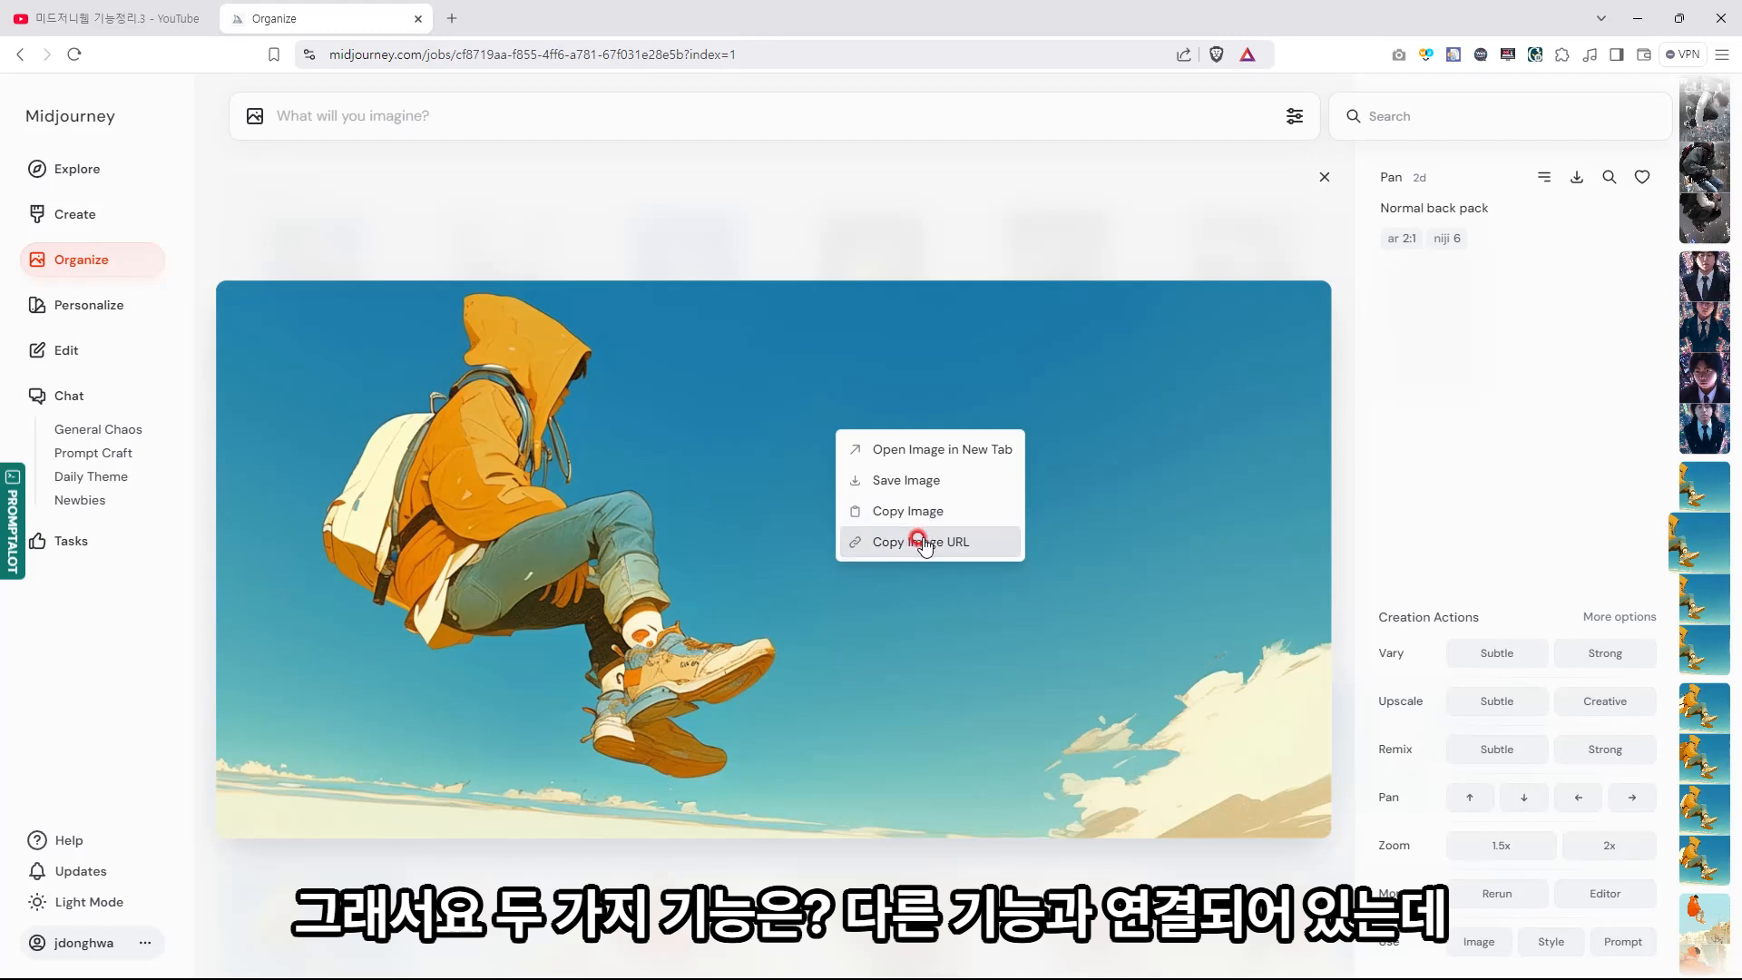
left_click(1595, 489)
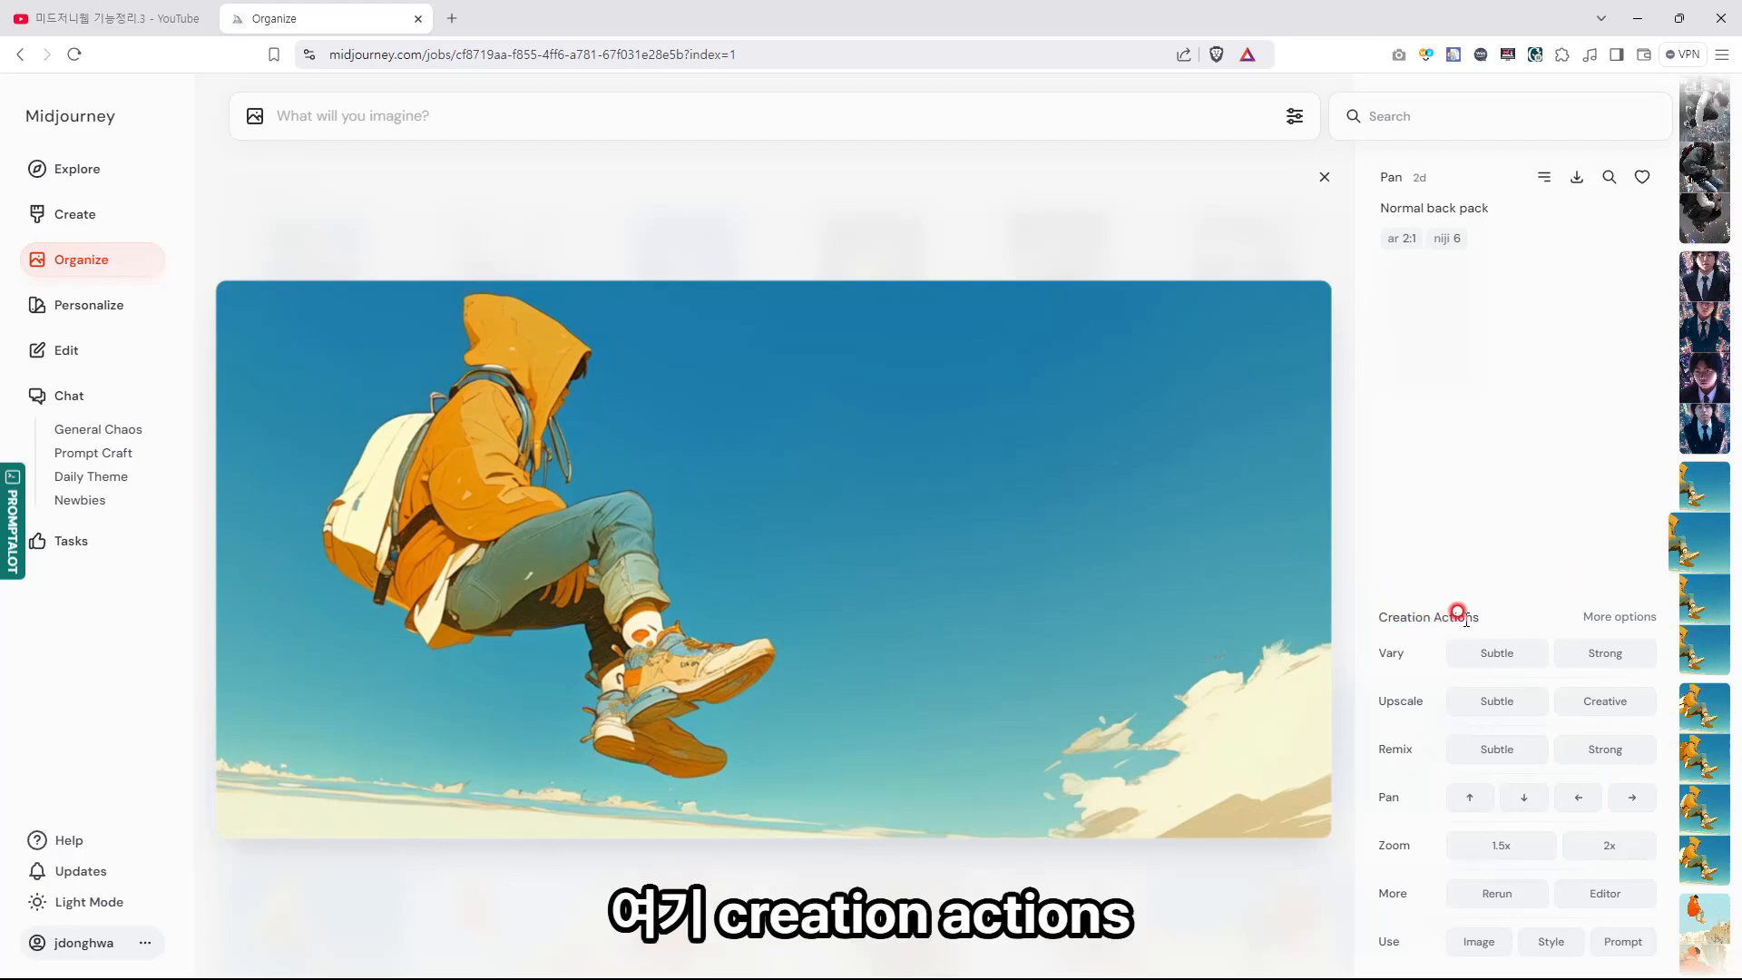
- Hide the Vary, Upscale, Remix, Pan and Zoom rows from the image's Creation Actions
left_click(1602, 619)
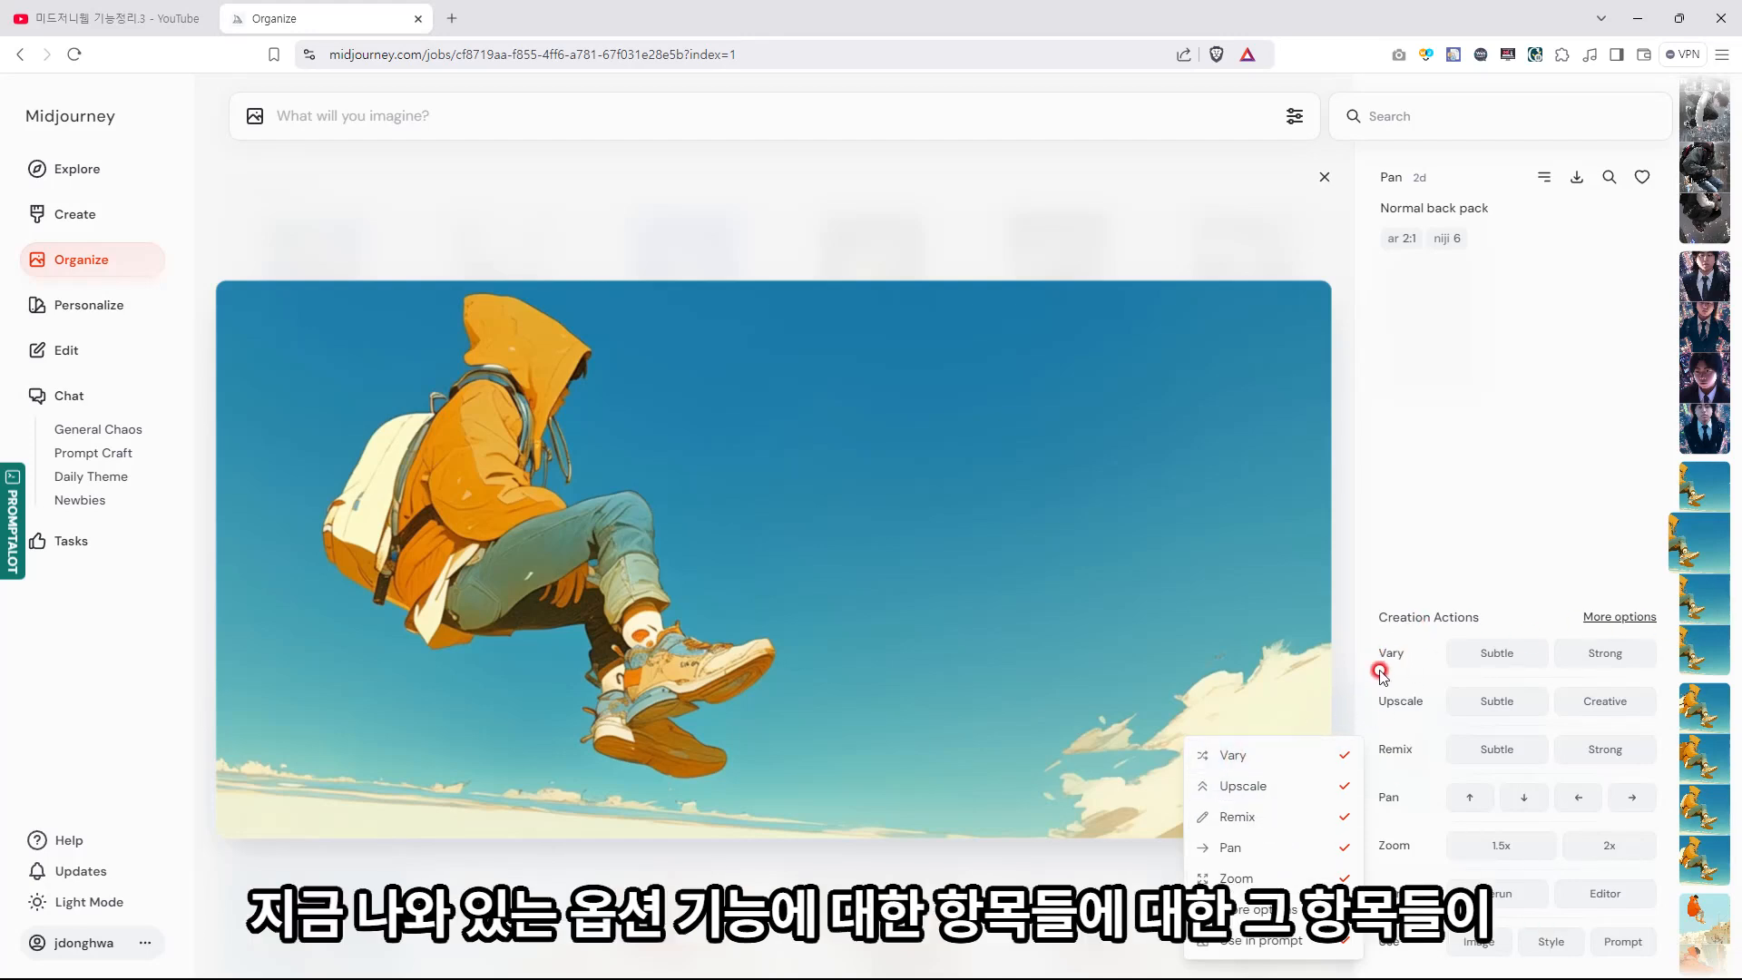
left_click(1341, 757)
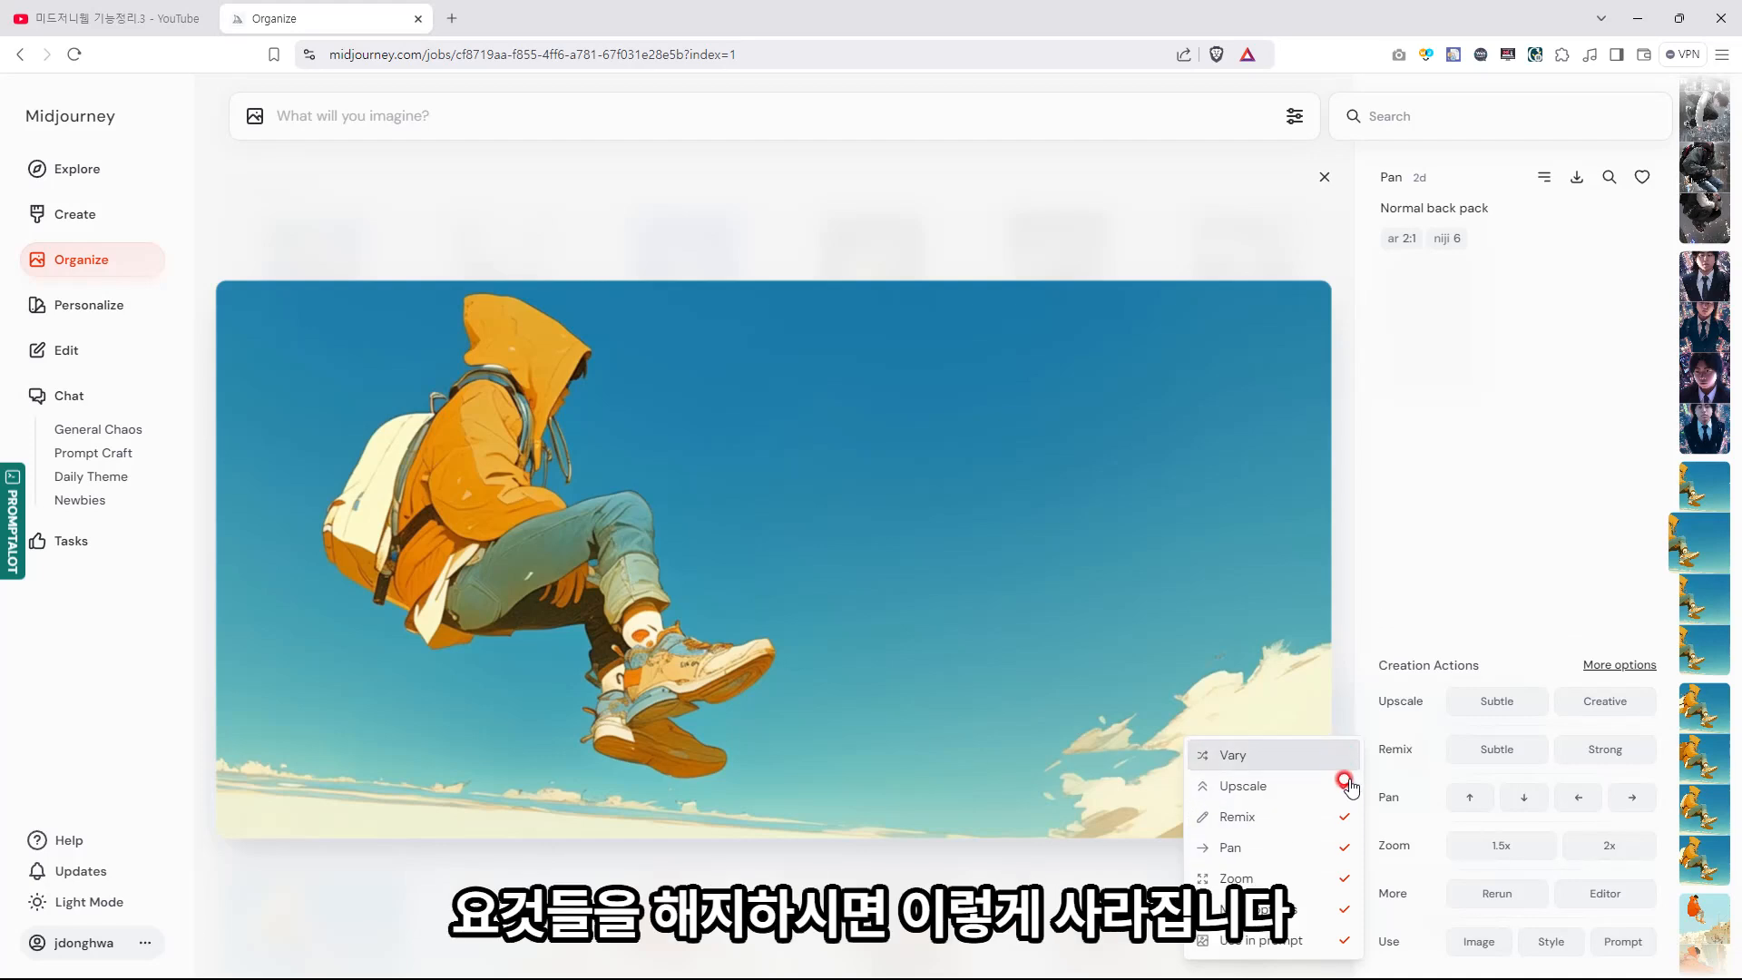
left_click(1345, 786)
left_click(1344, 817)
left_click(1344, 848)
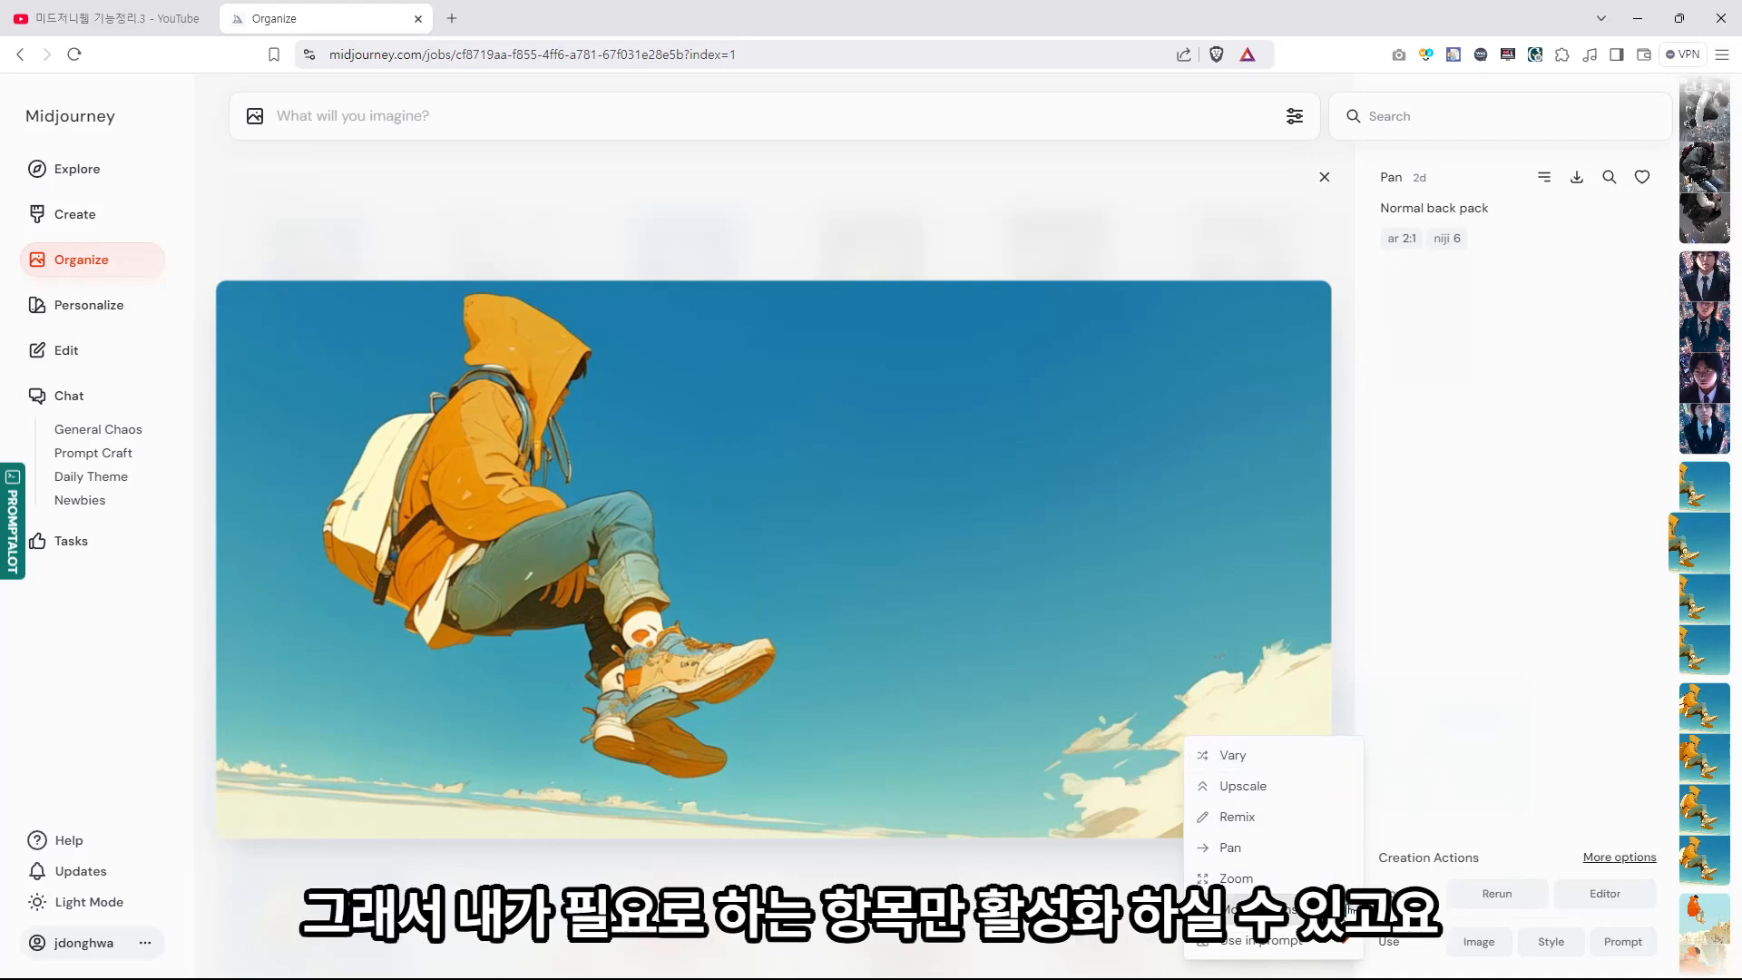
- Re-enable the Zoom, Pan, Remix, Upscale and Vary rows in the Creation Actions and close the options list
left_click(1345, 848)
left_click(1345, 816)
left_click(1344, 786)
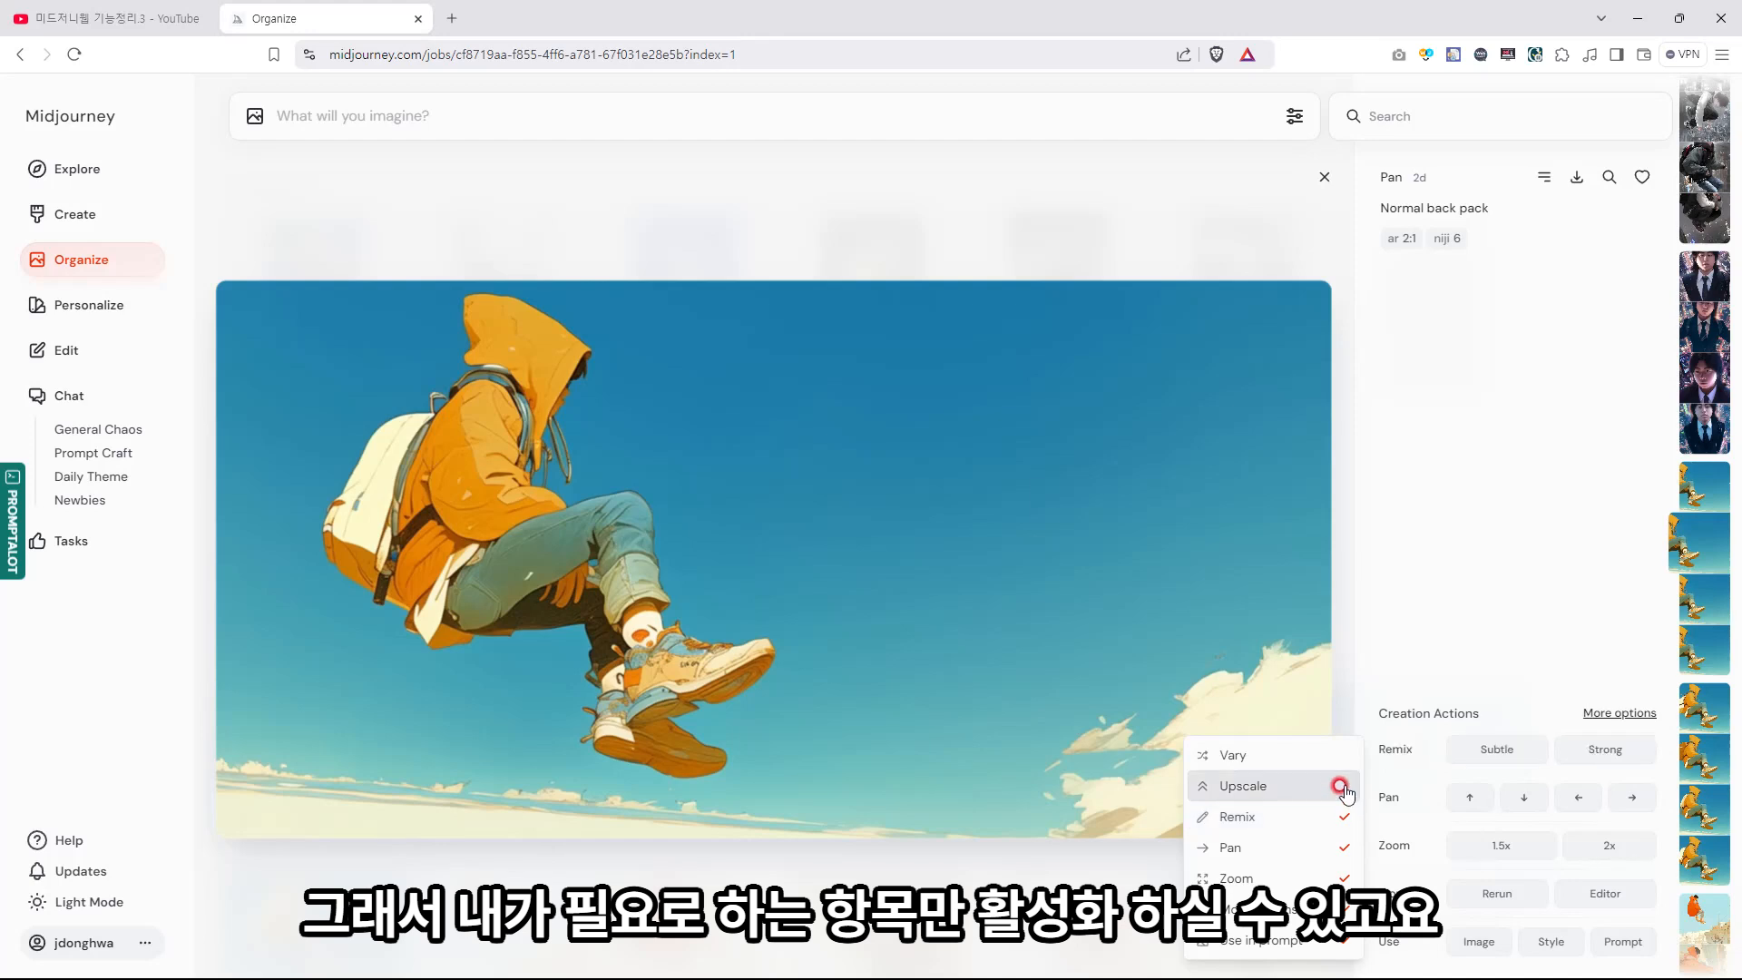
left_click(1341, 756)
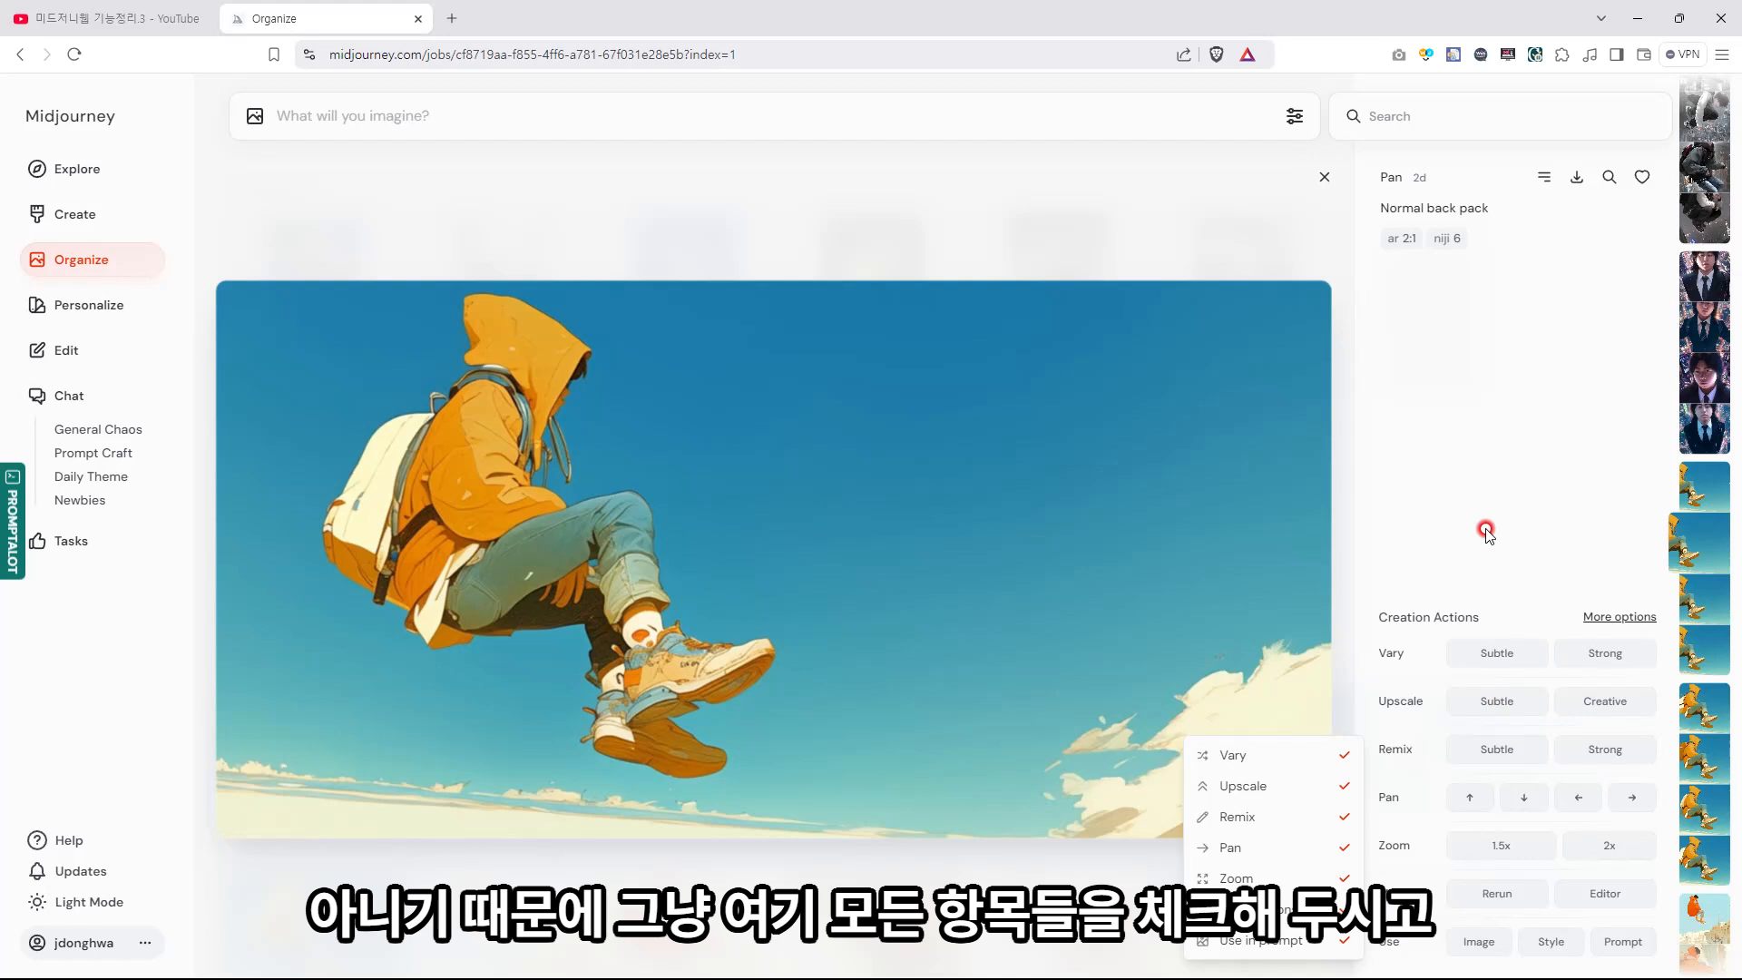
left_click(1249, 578)
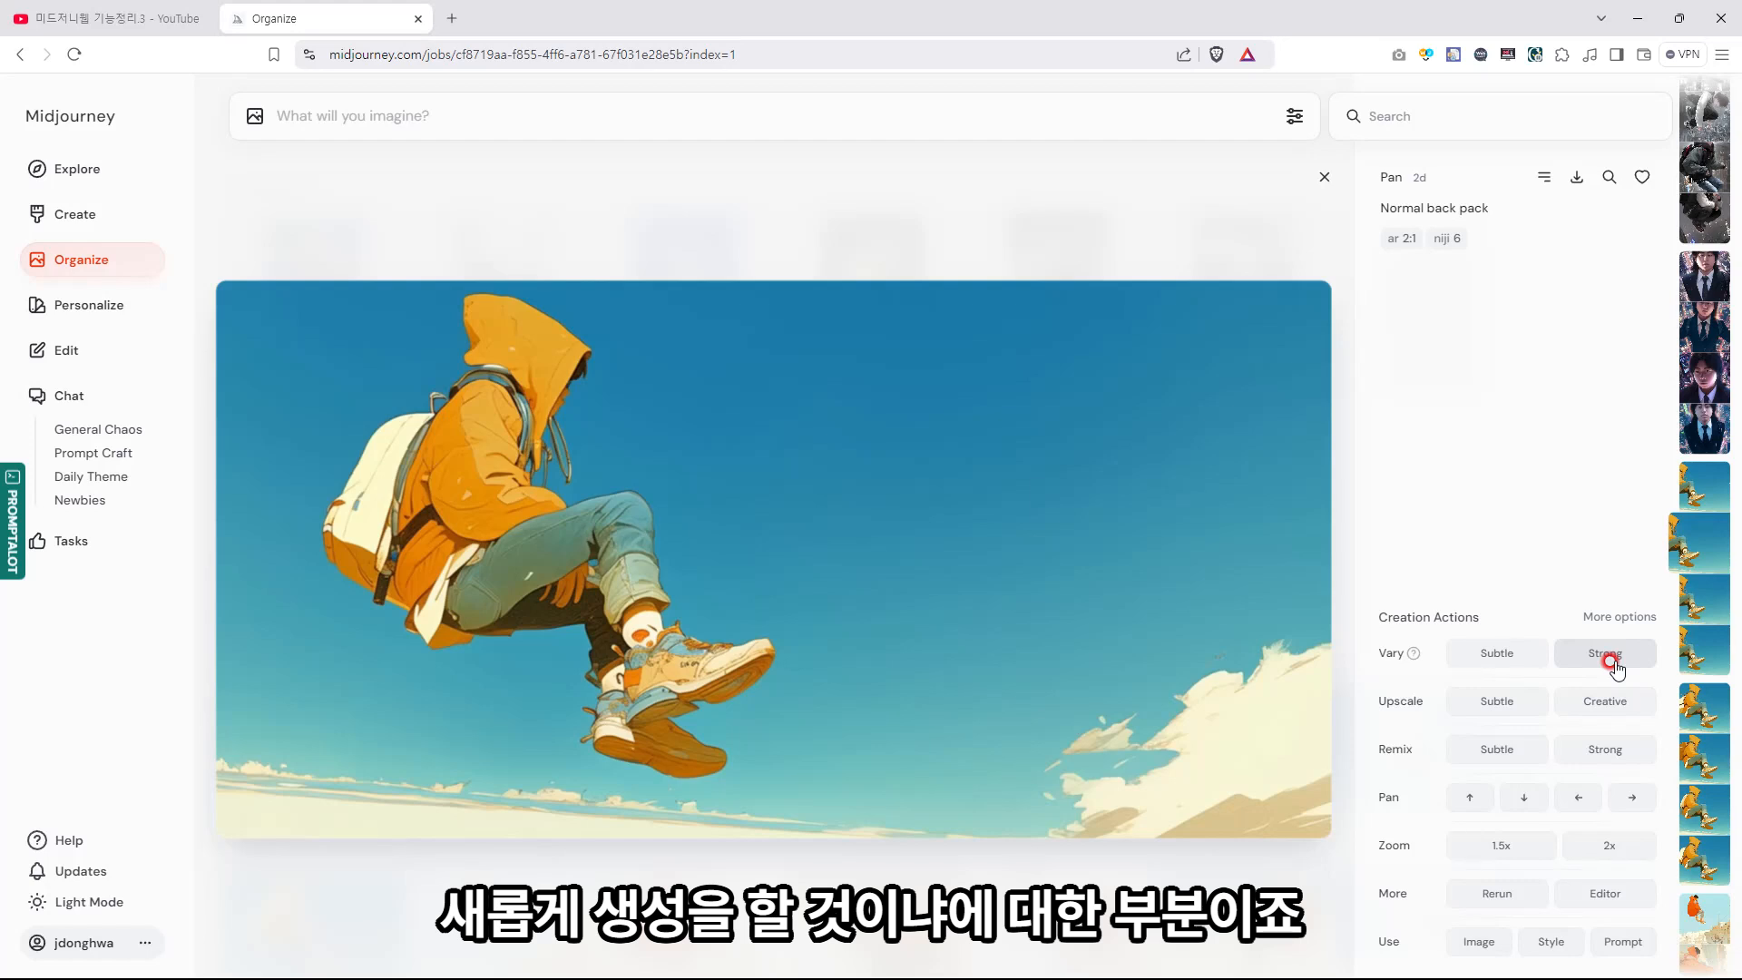
- Examine the Variety parameter and its description in the prompt settings, leaving its slider at the minimum
left_click(1294, 119)
mouse_move(856, 344)
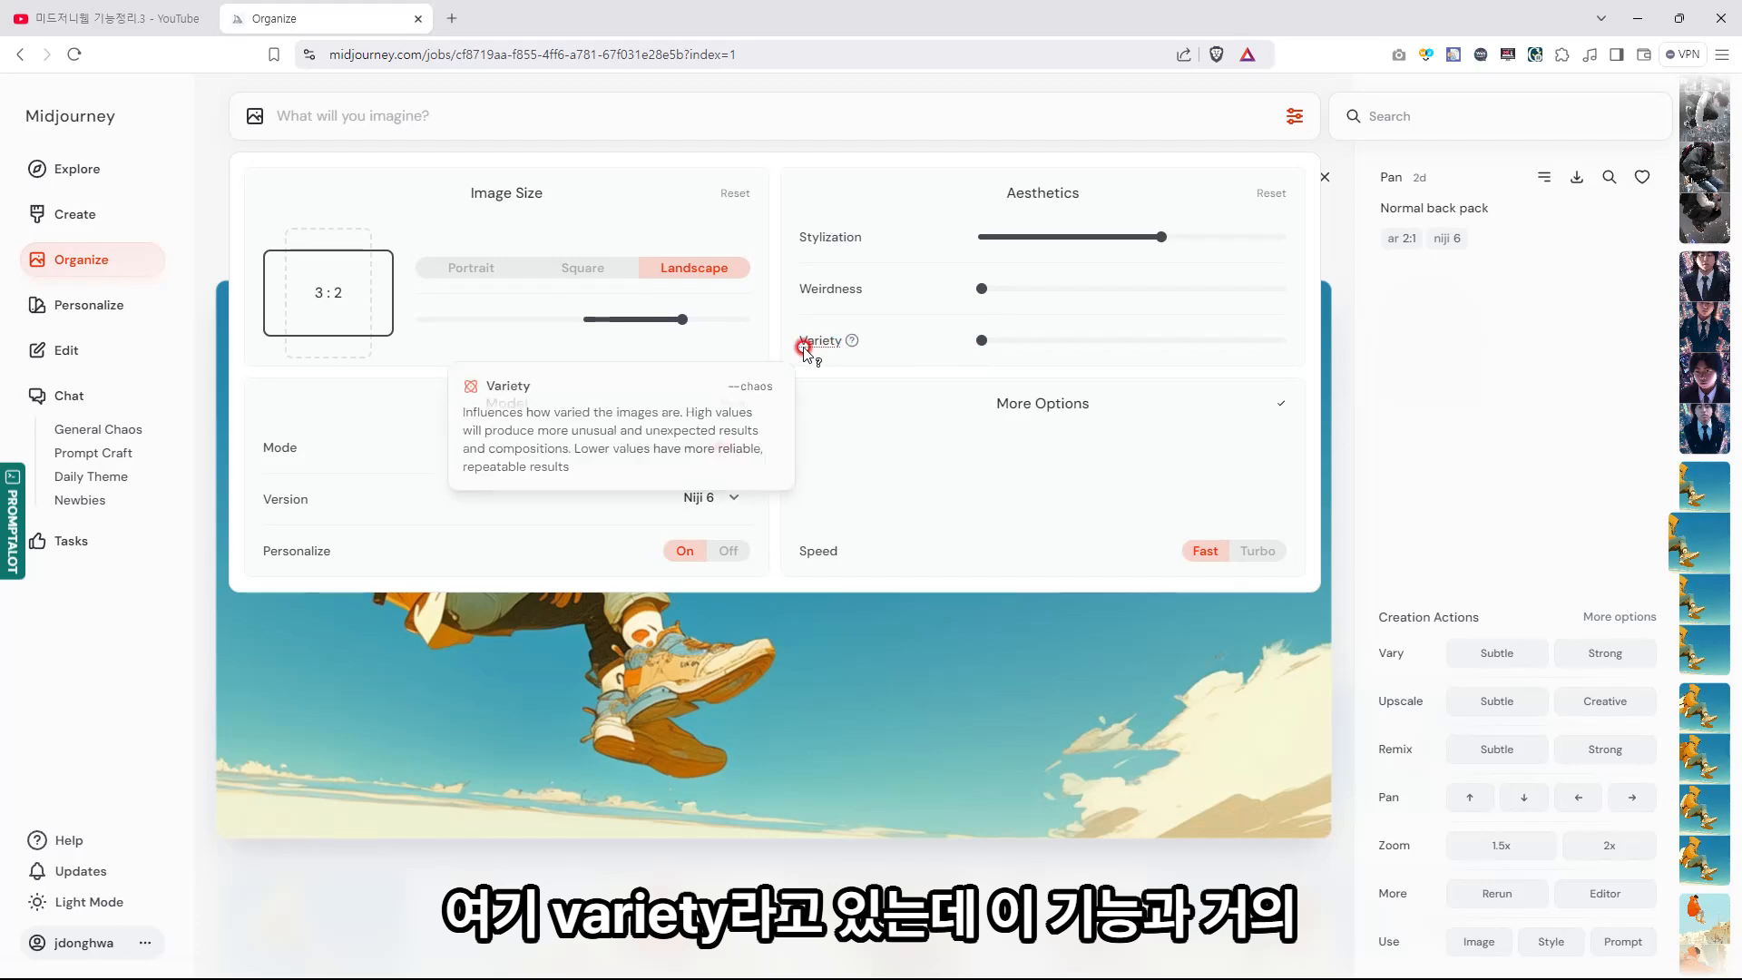
mouse_move(980, 341)
left_mouse_down()
mouse_move(1191, 343)
mouse_move(956, 343)
mouse_move(1221, 343)
mouse_move(961, 343)
left_mouse_up()
left_click(1501, 397)
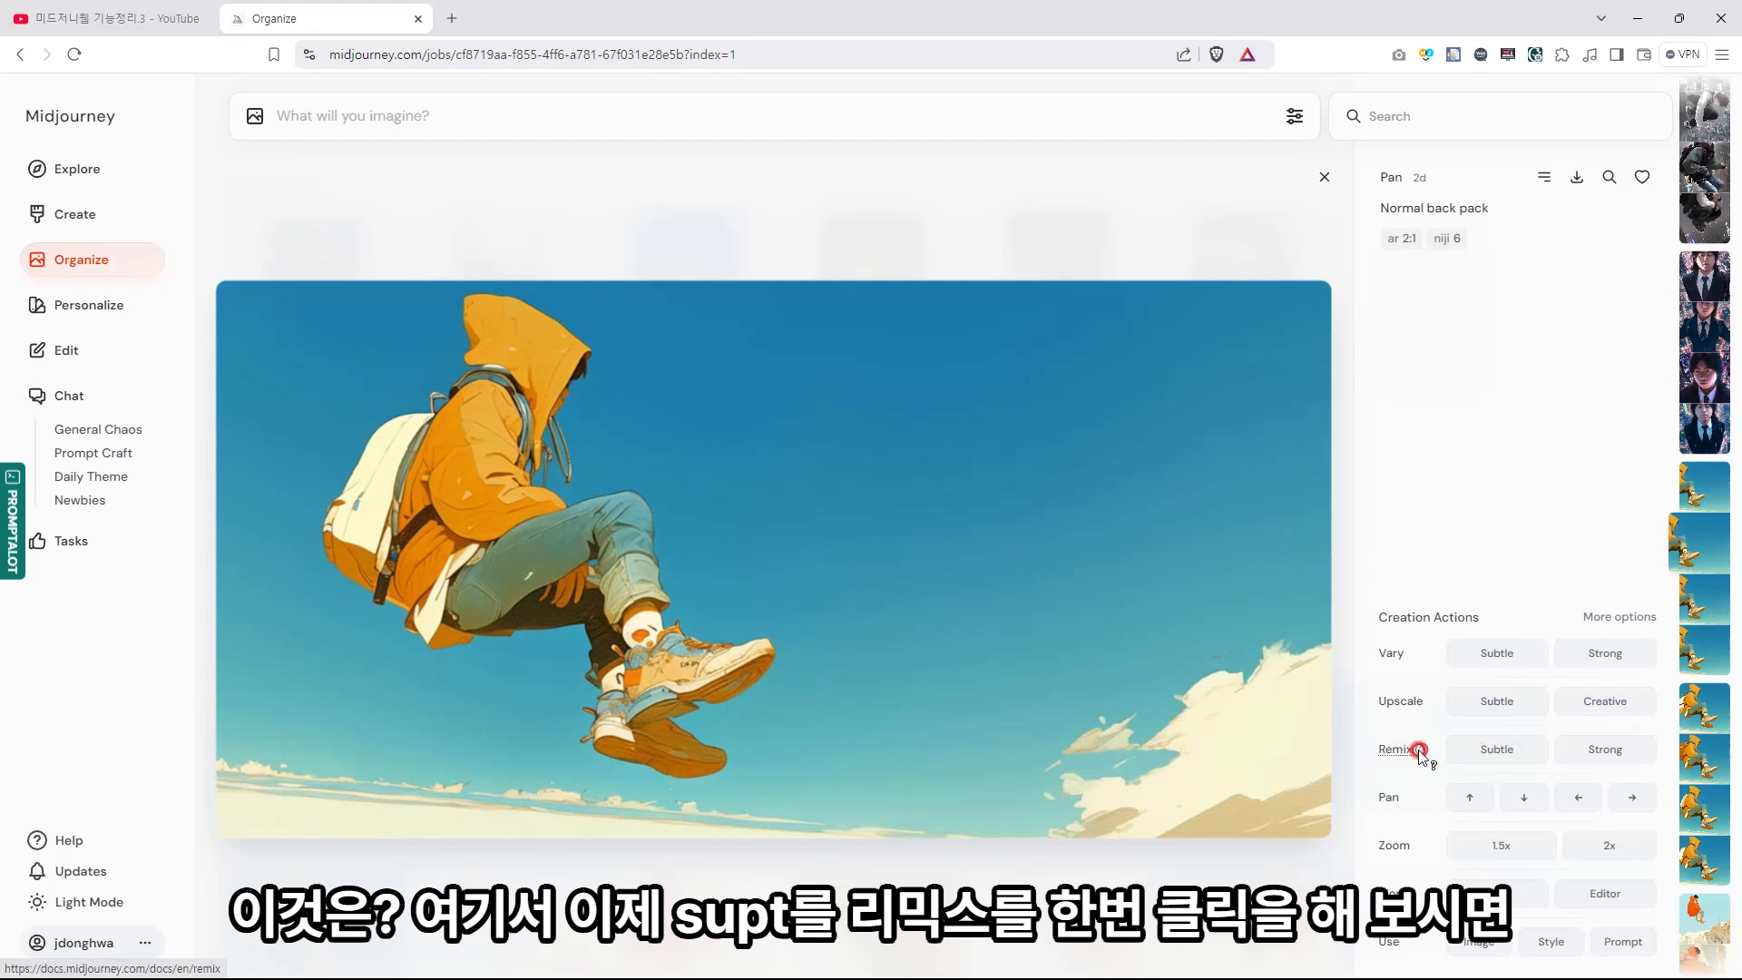
- Load the backpacker image with the larger clouds as a remix and highlight "normal back pack" in its prompt without submitting
left_click(1485, 751)
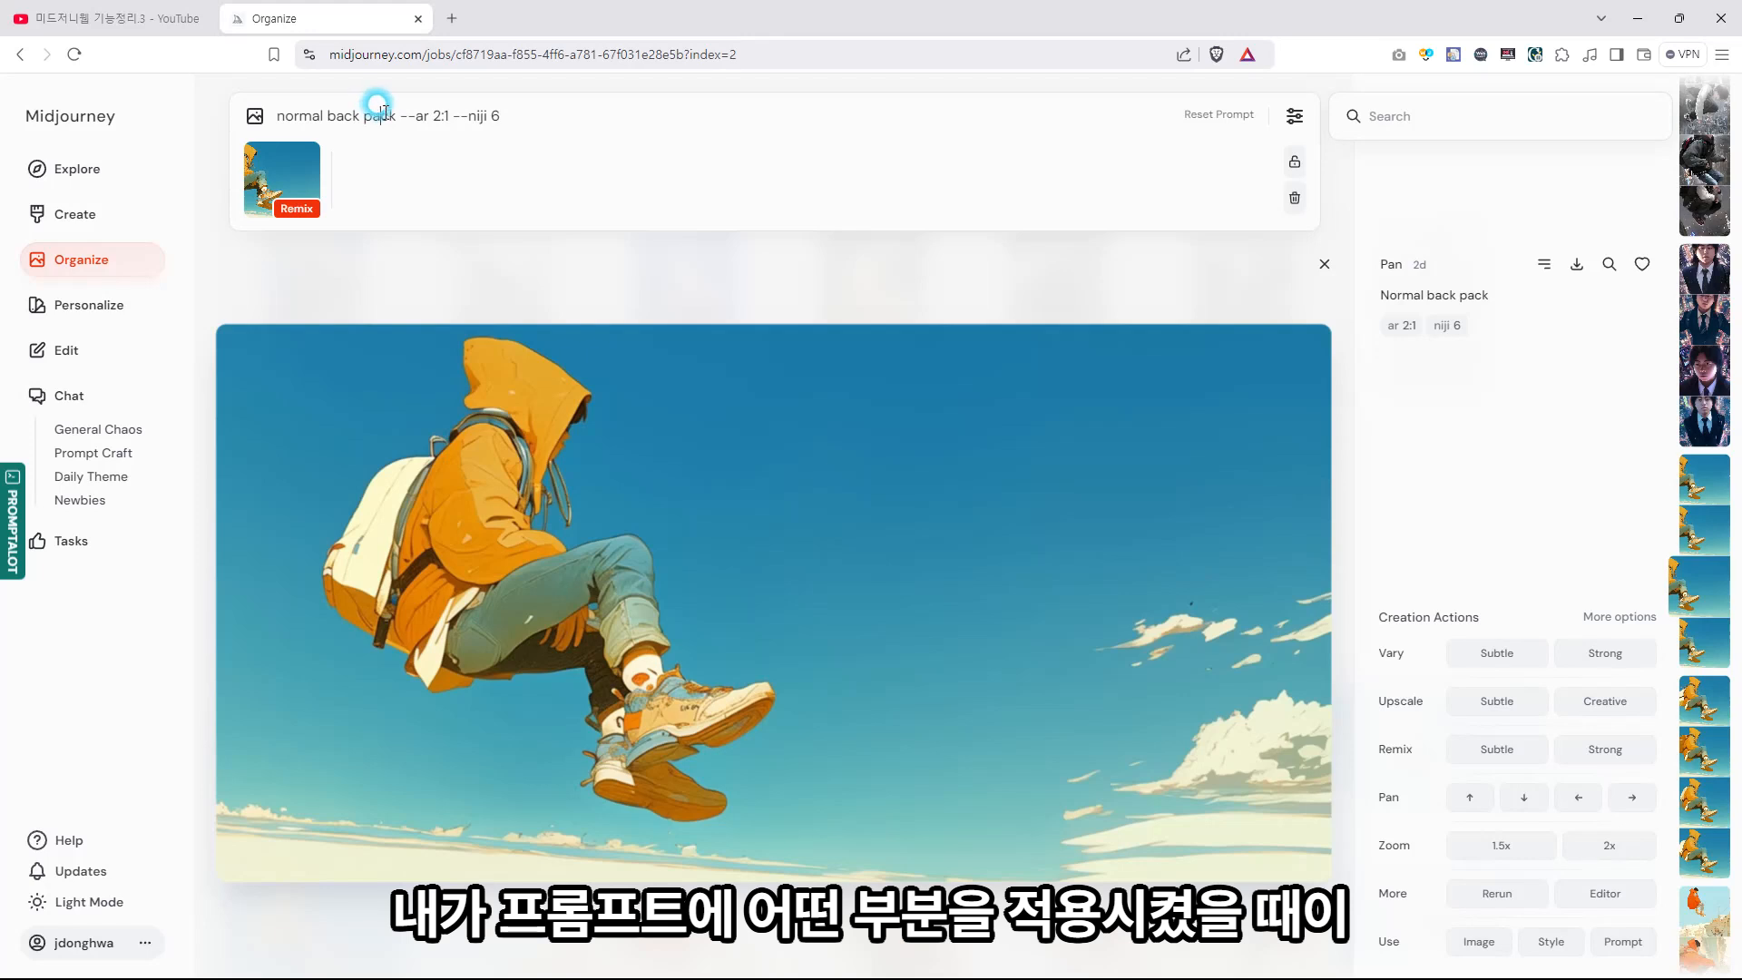
left_click_drag(397, 109, 272, 100)
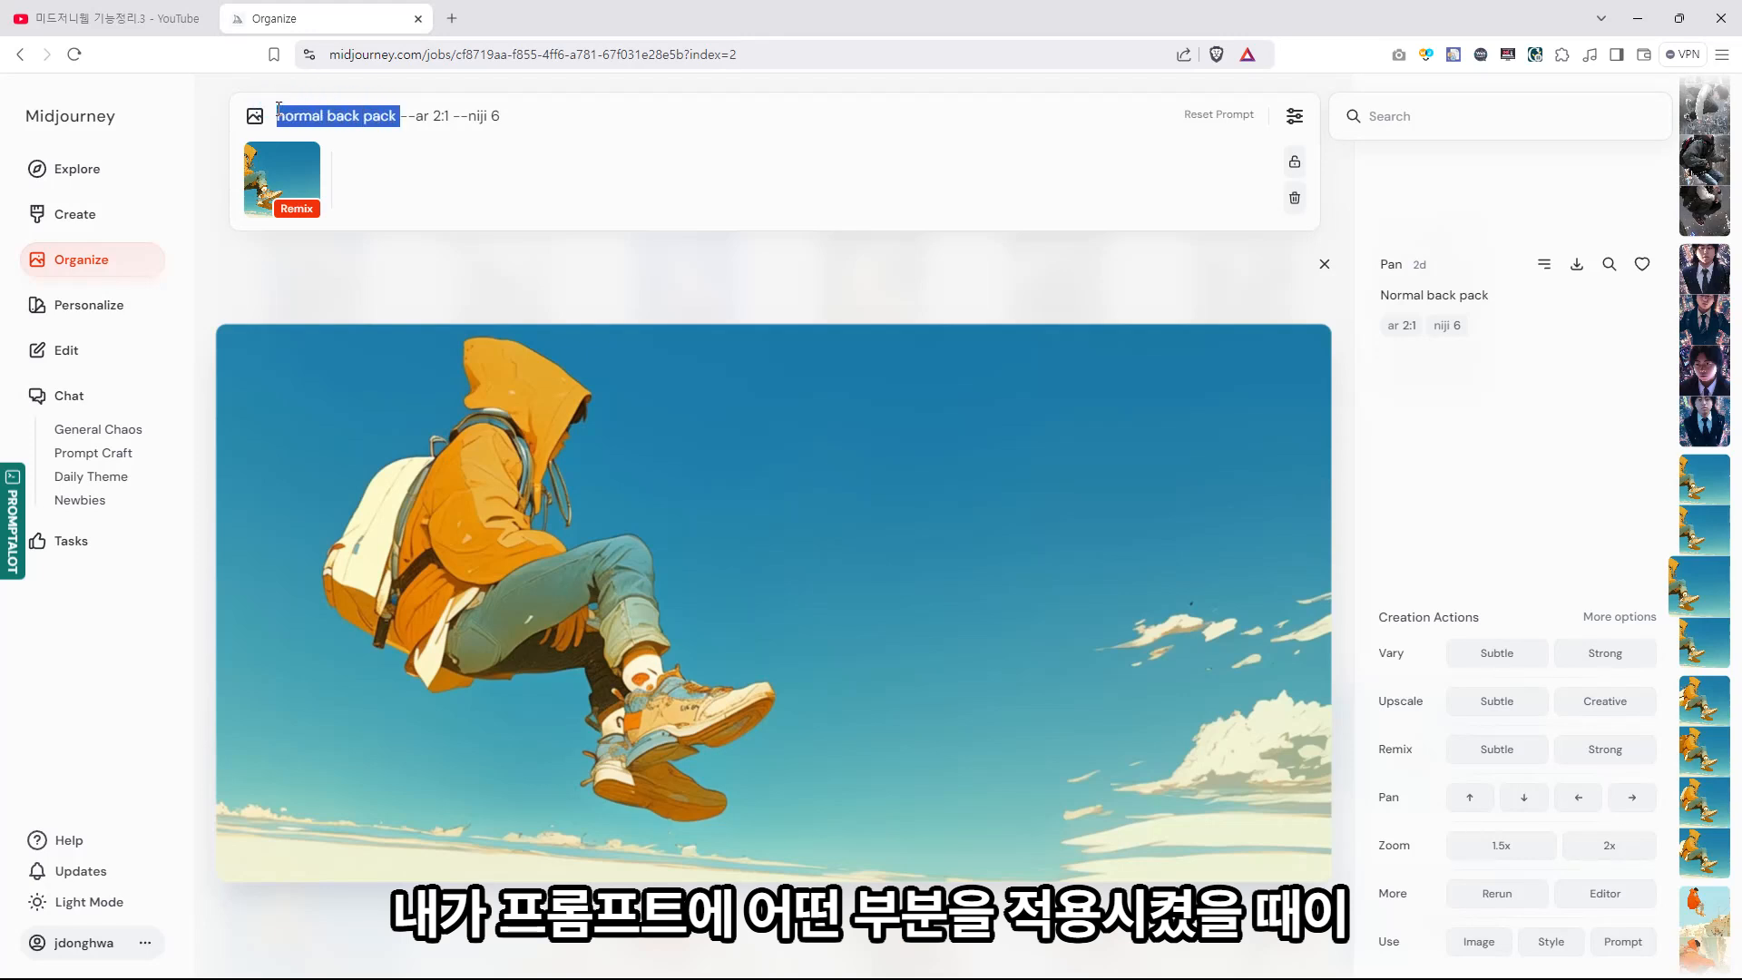
left_click(354, 115)
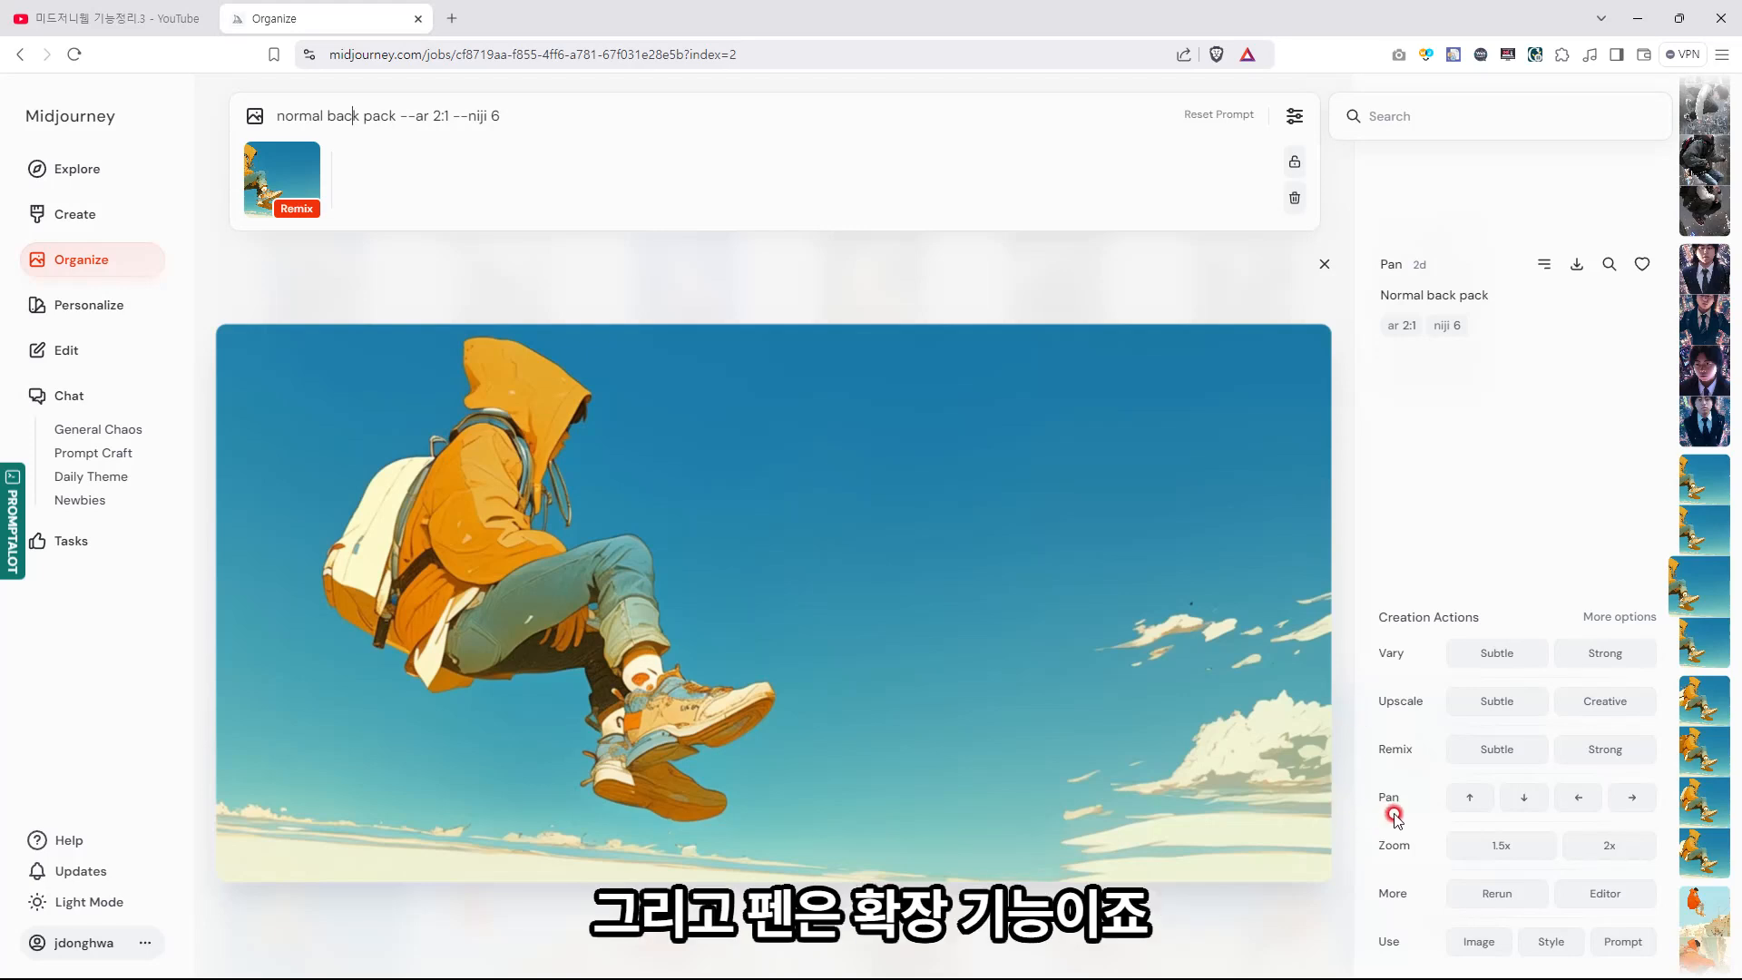
scroll(1283, 730, "down", 1)
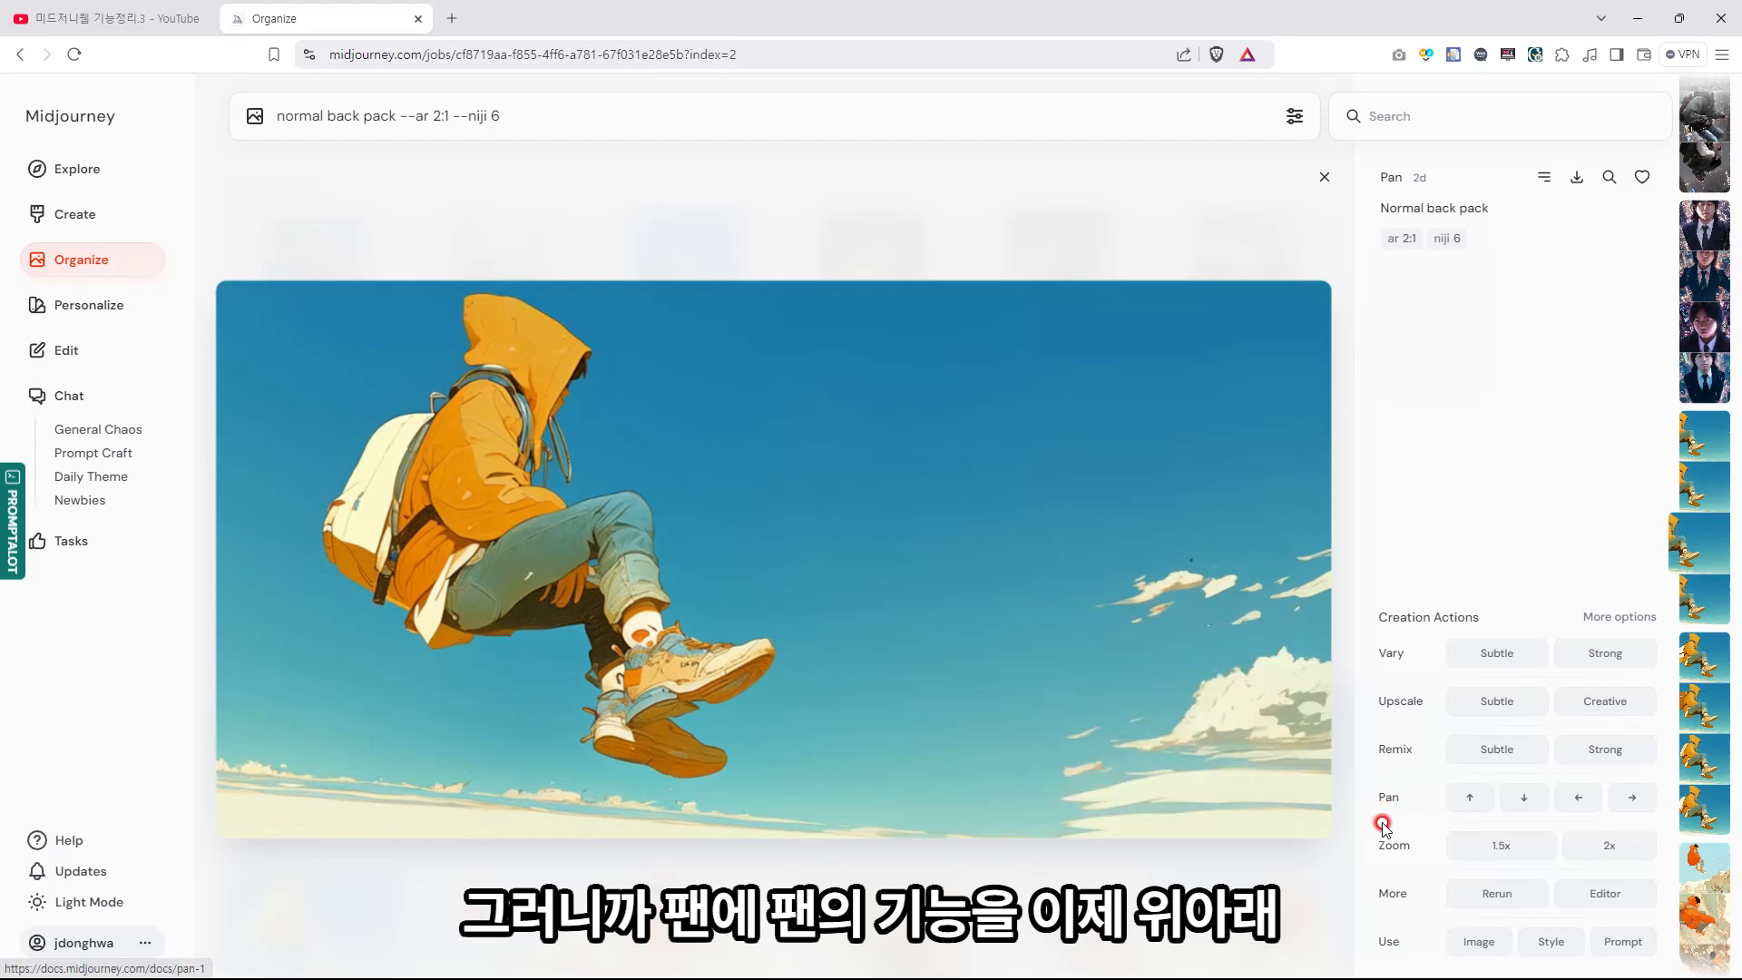
mouse_move(1388, 844)
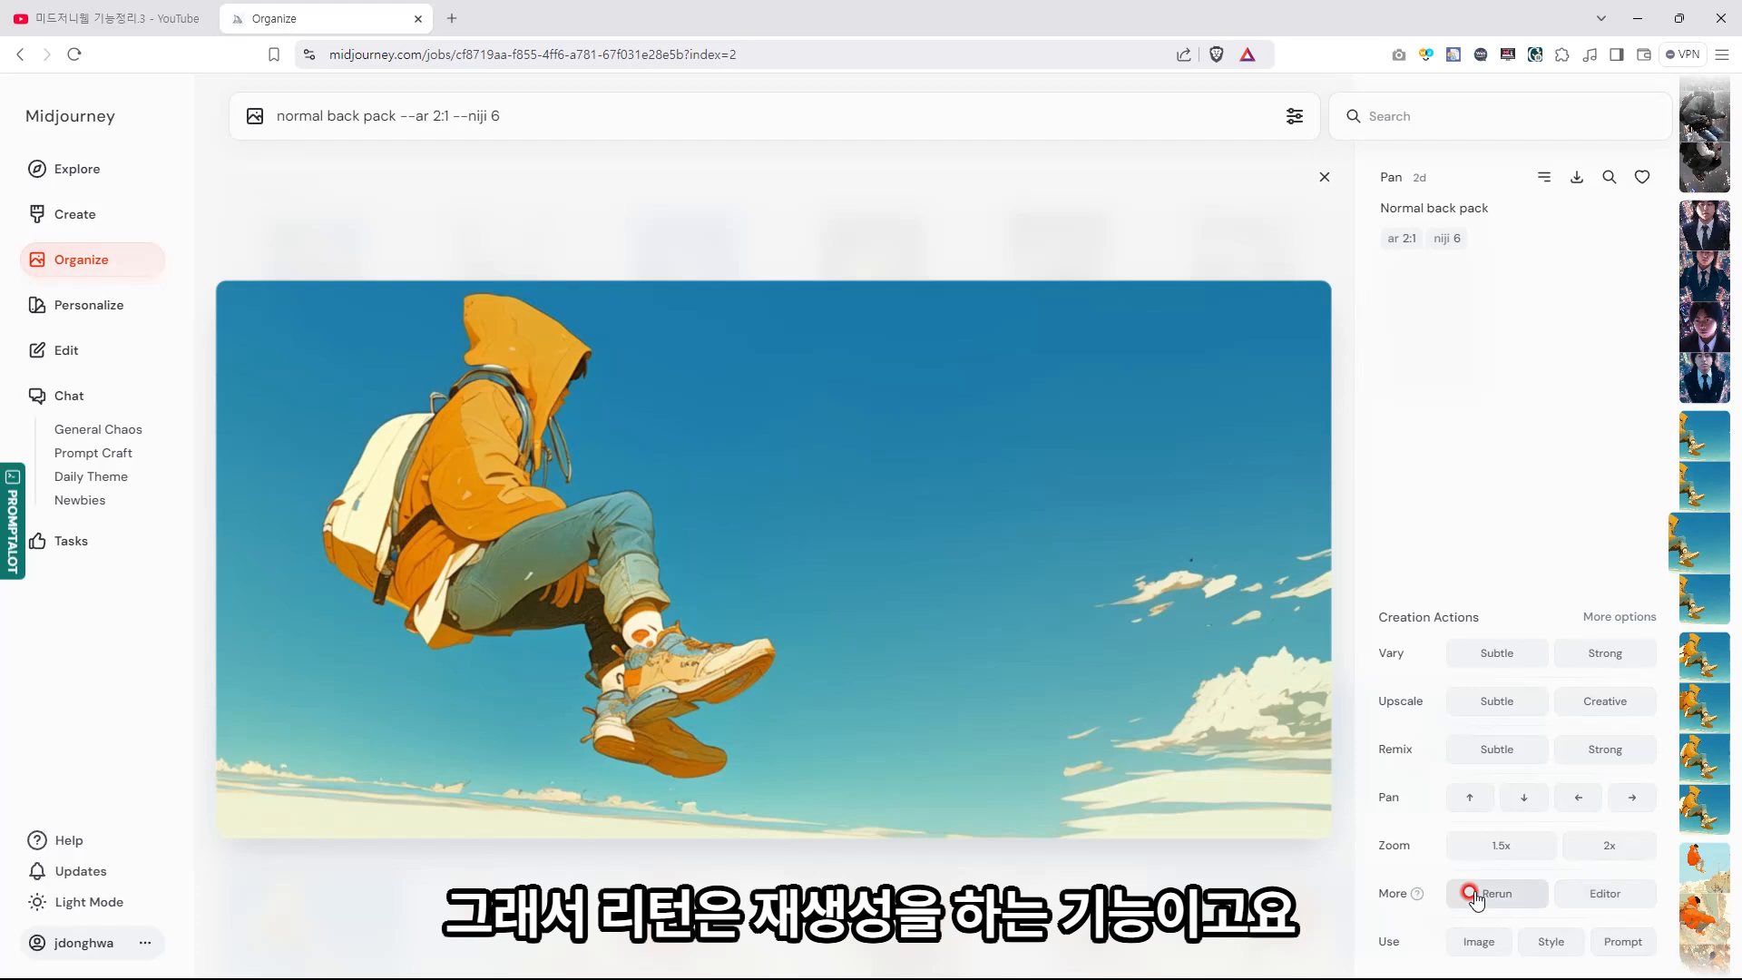
- Open the backpacker image in the Editor and erase the figure's hooded head
left_click(1588, 898)
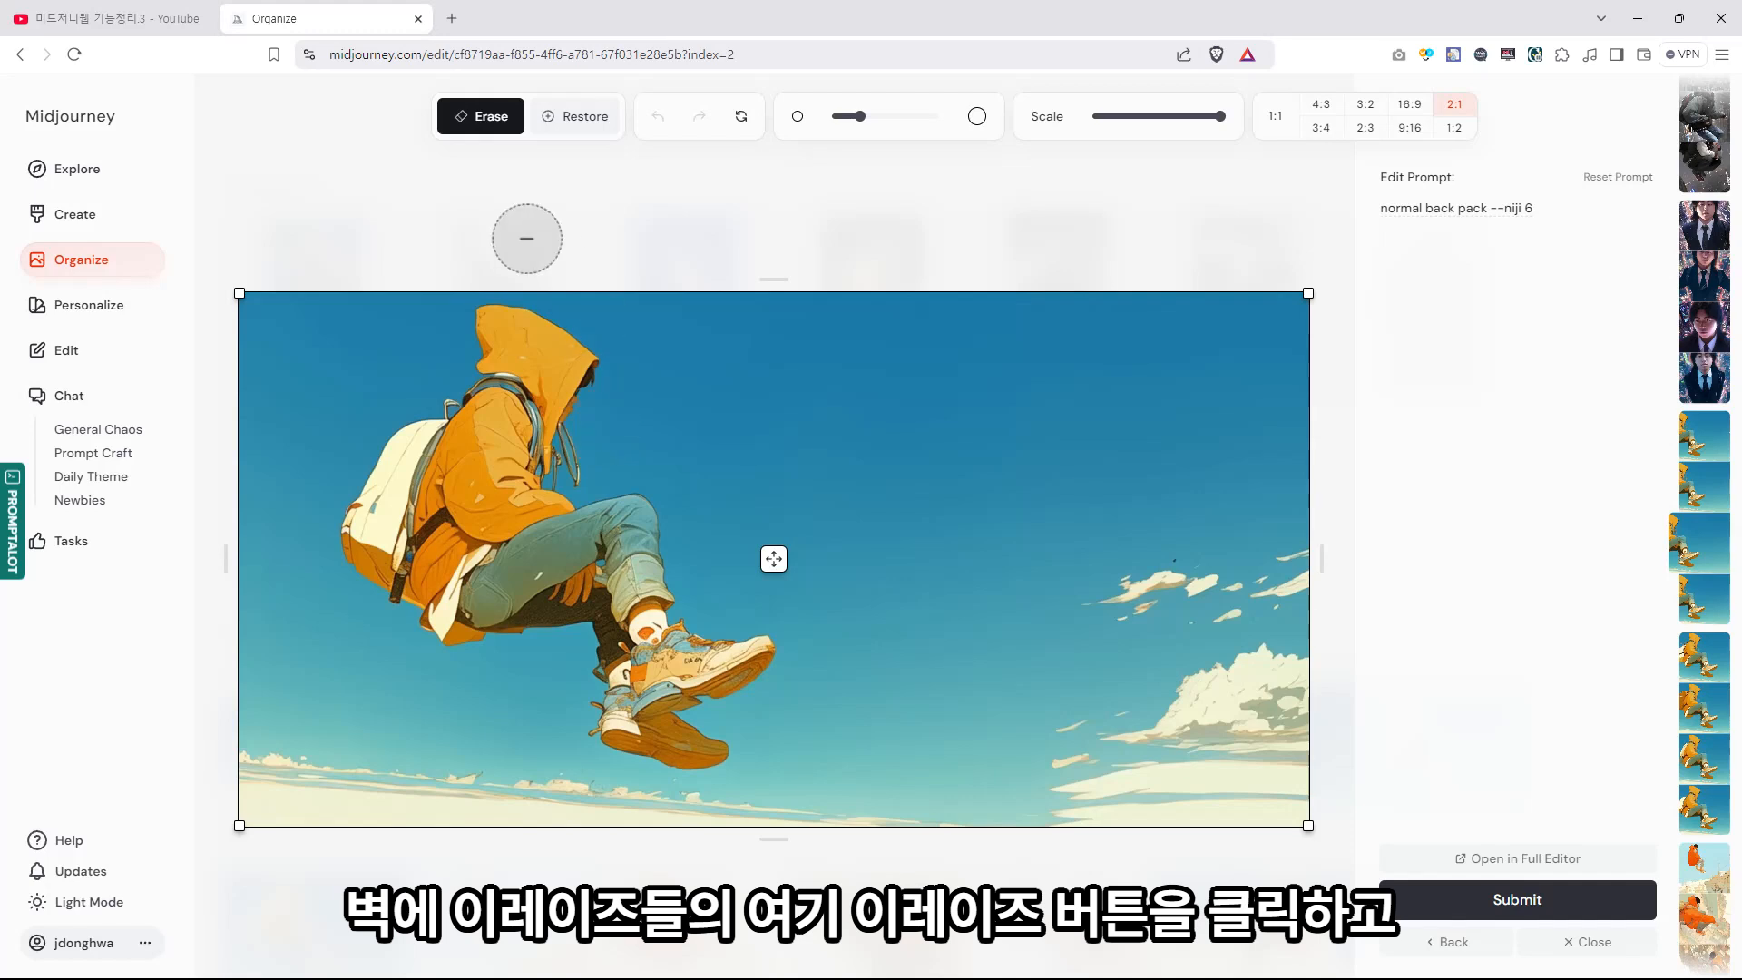
left_click(471, 127)
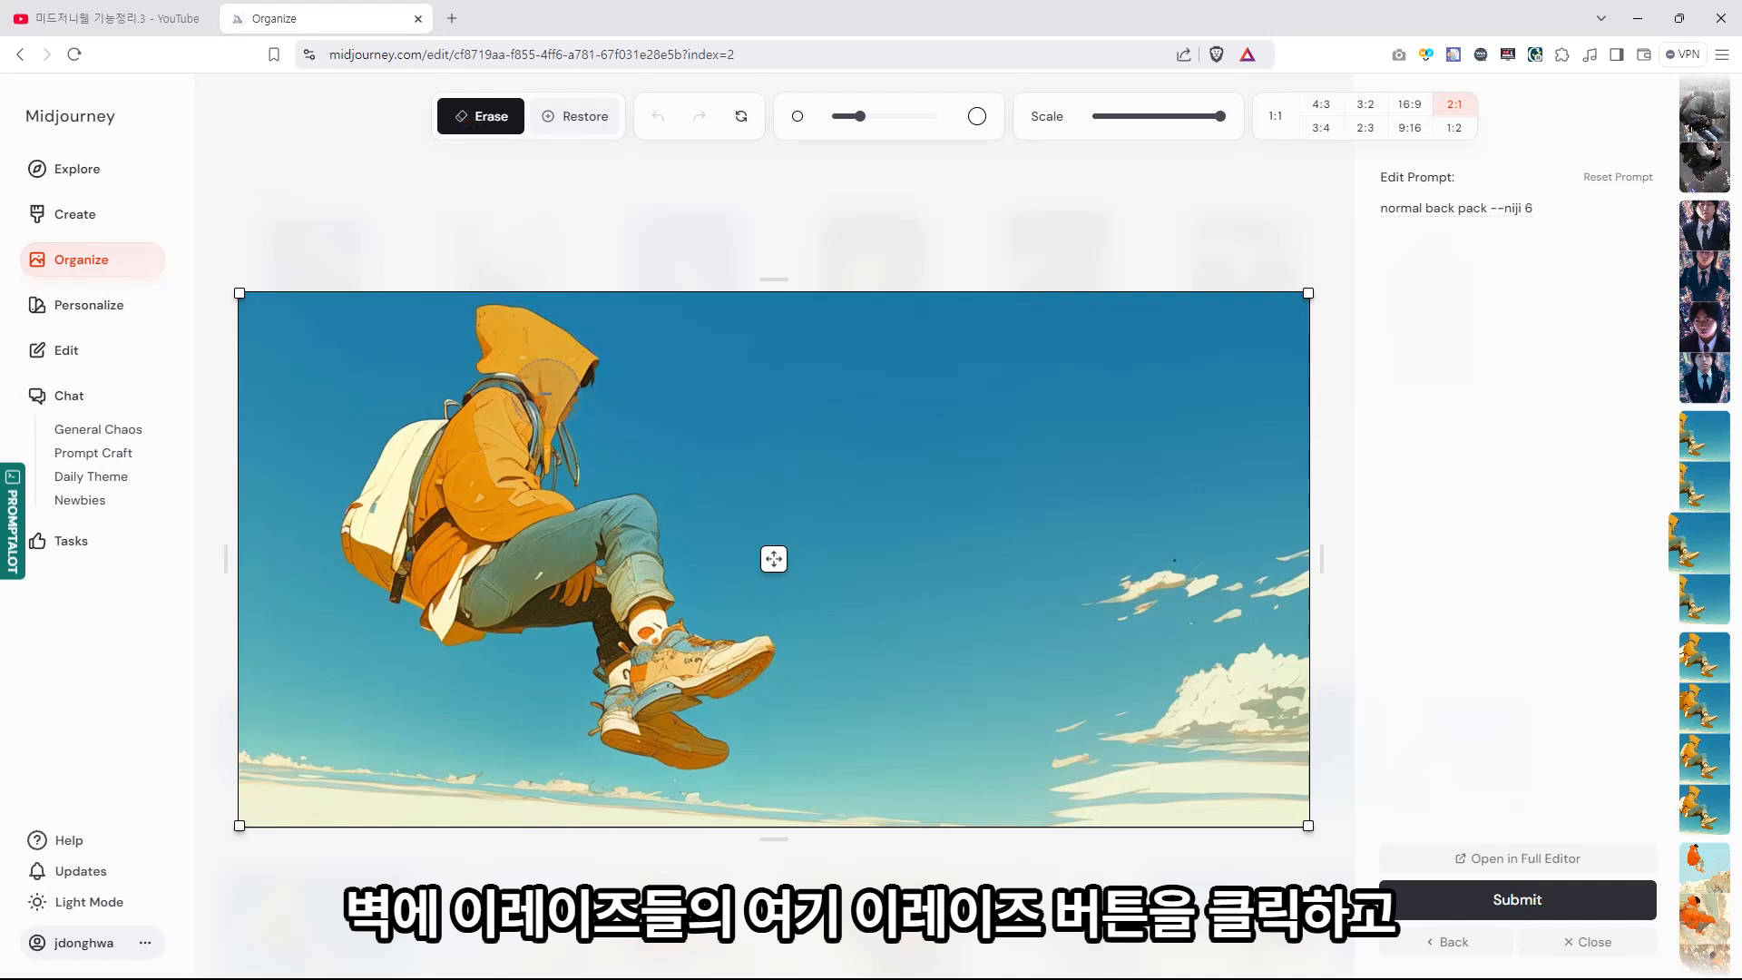
mouse_move(508, 381)
left_mouse_down()
mouse_move(508, 325)
mouse_move(547, 333)
mouse_move(581, 372)
mouse_move(551, 431)
mouse_move(503, 376)
mouse_move(546, 391)
mouse_move(546, 364)
mouse_move(508, 339)
mouse_move(496, 357)
mouse_move(564, 444)
mouse_move(579, 402)
mouse_move(548, 342)
left_mouse_up()
- Replace the entire edit prompt with "cap" and submit the edit
left_click(1421, 272)
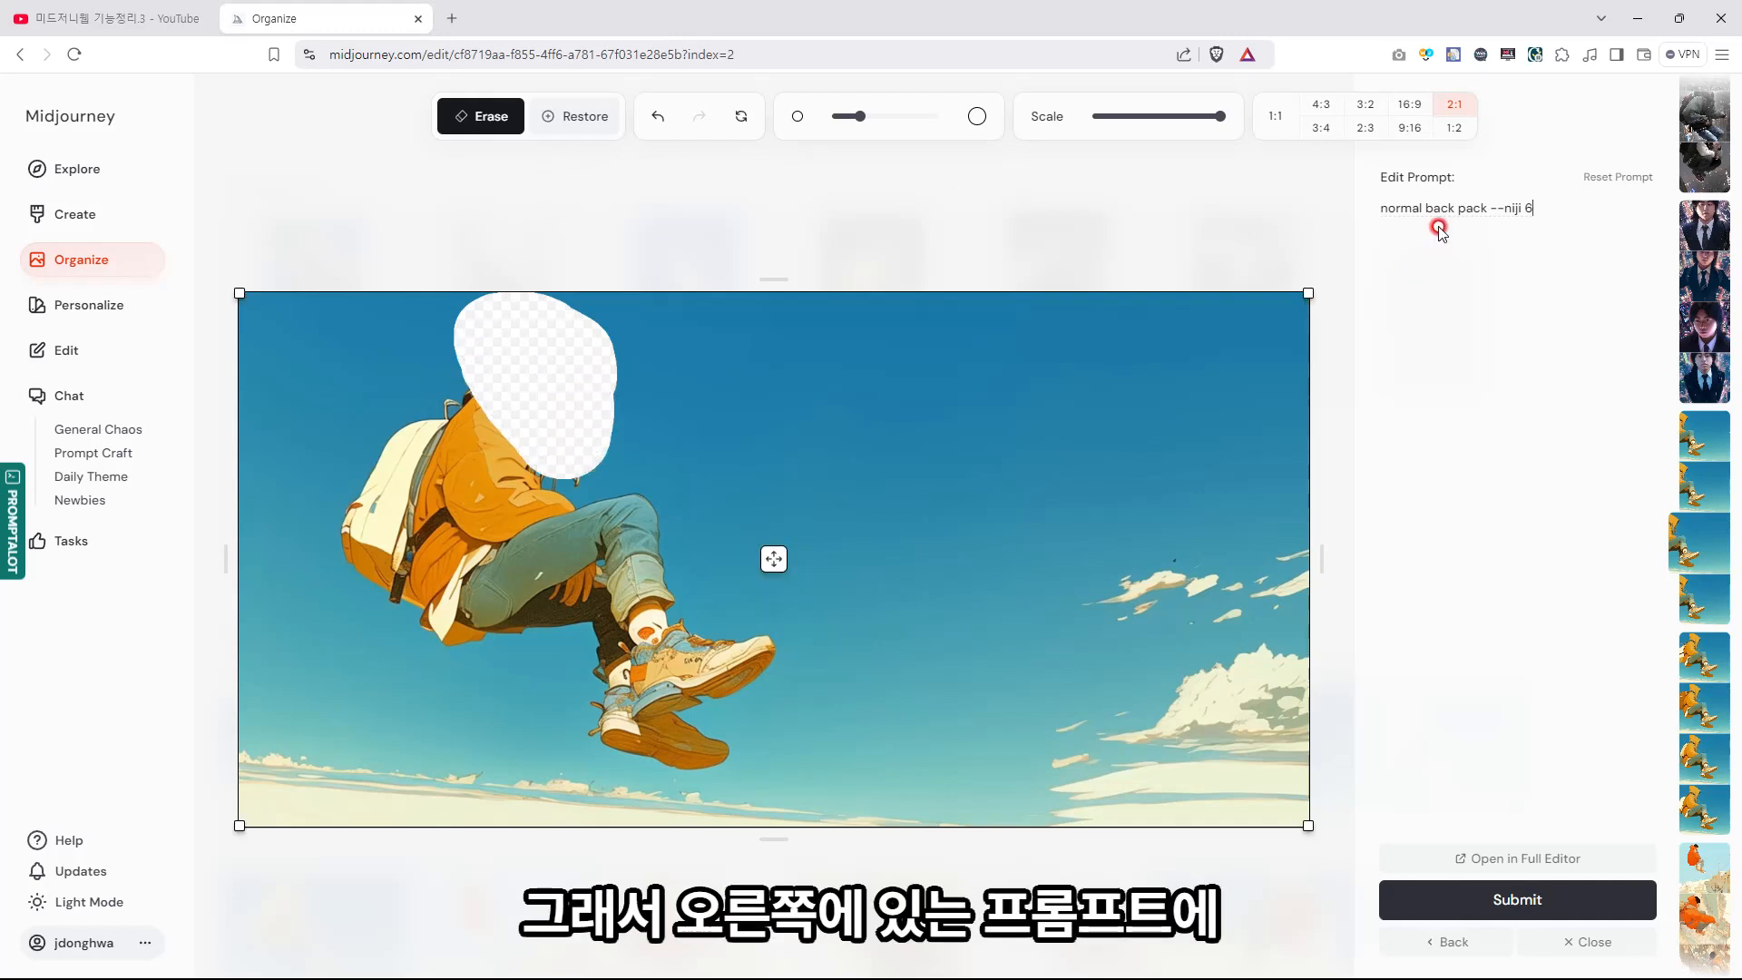
left_click(1530, 207)
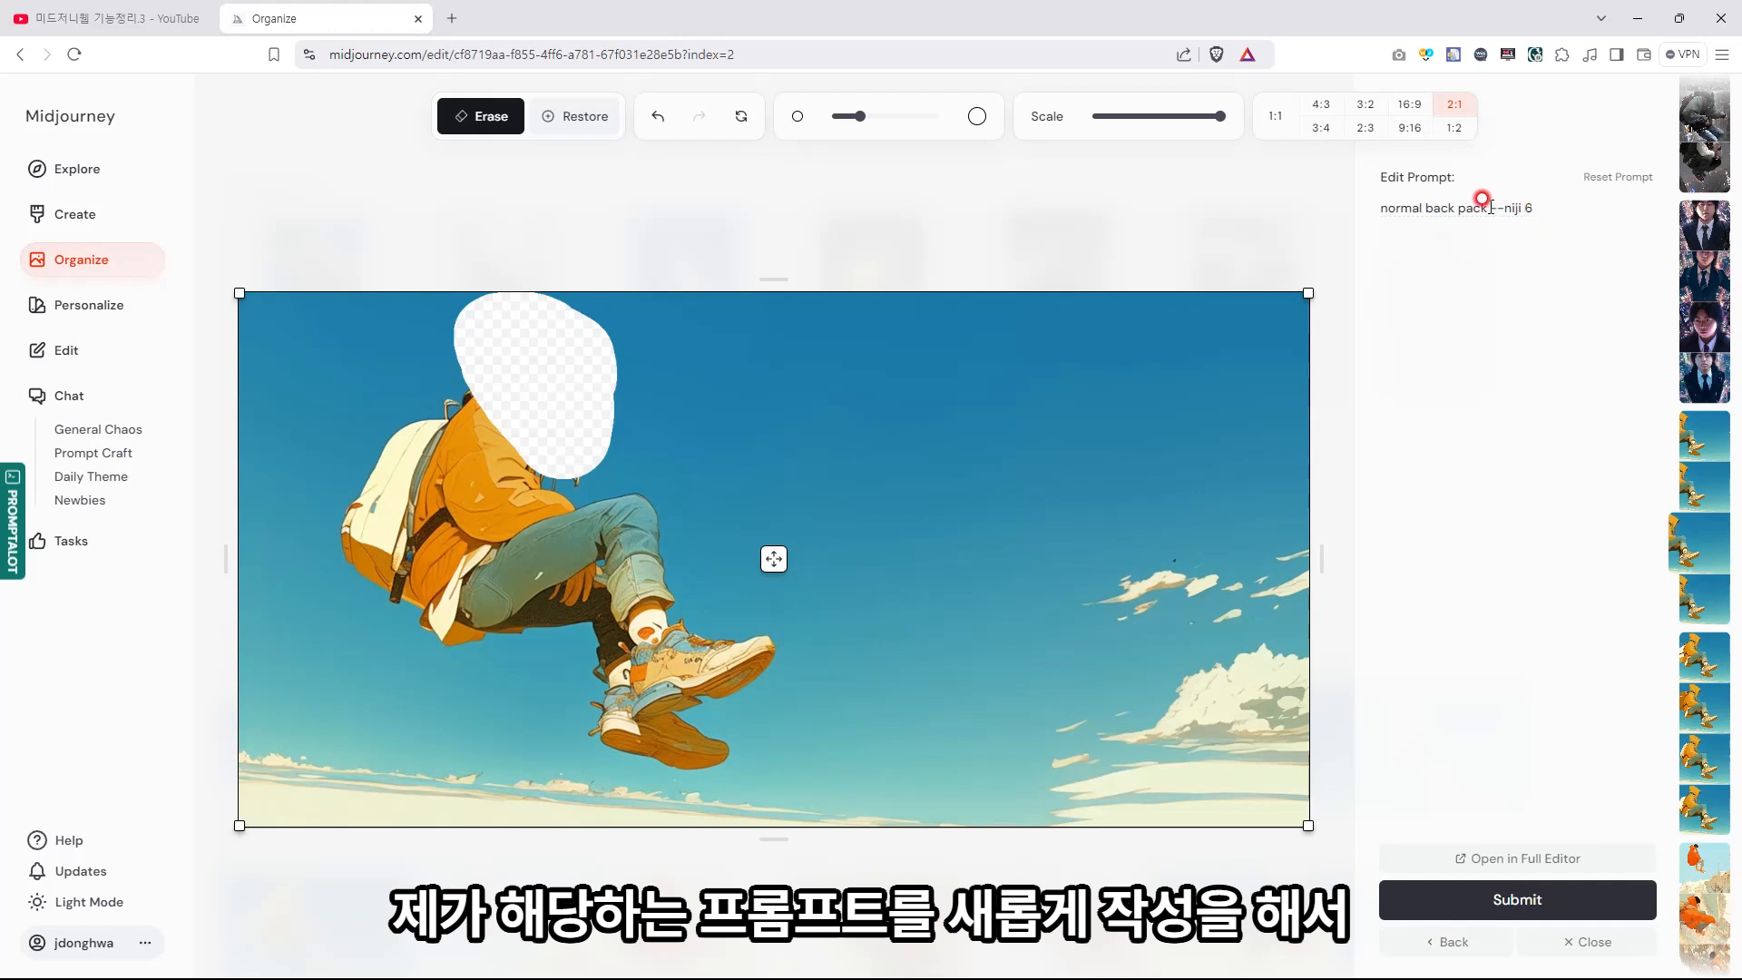
left_click_drag(1489, 208, 1382, 208)
left_click(1528, 218)
left_click_drag(1530, 209, 1361, 210)
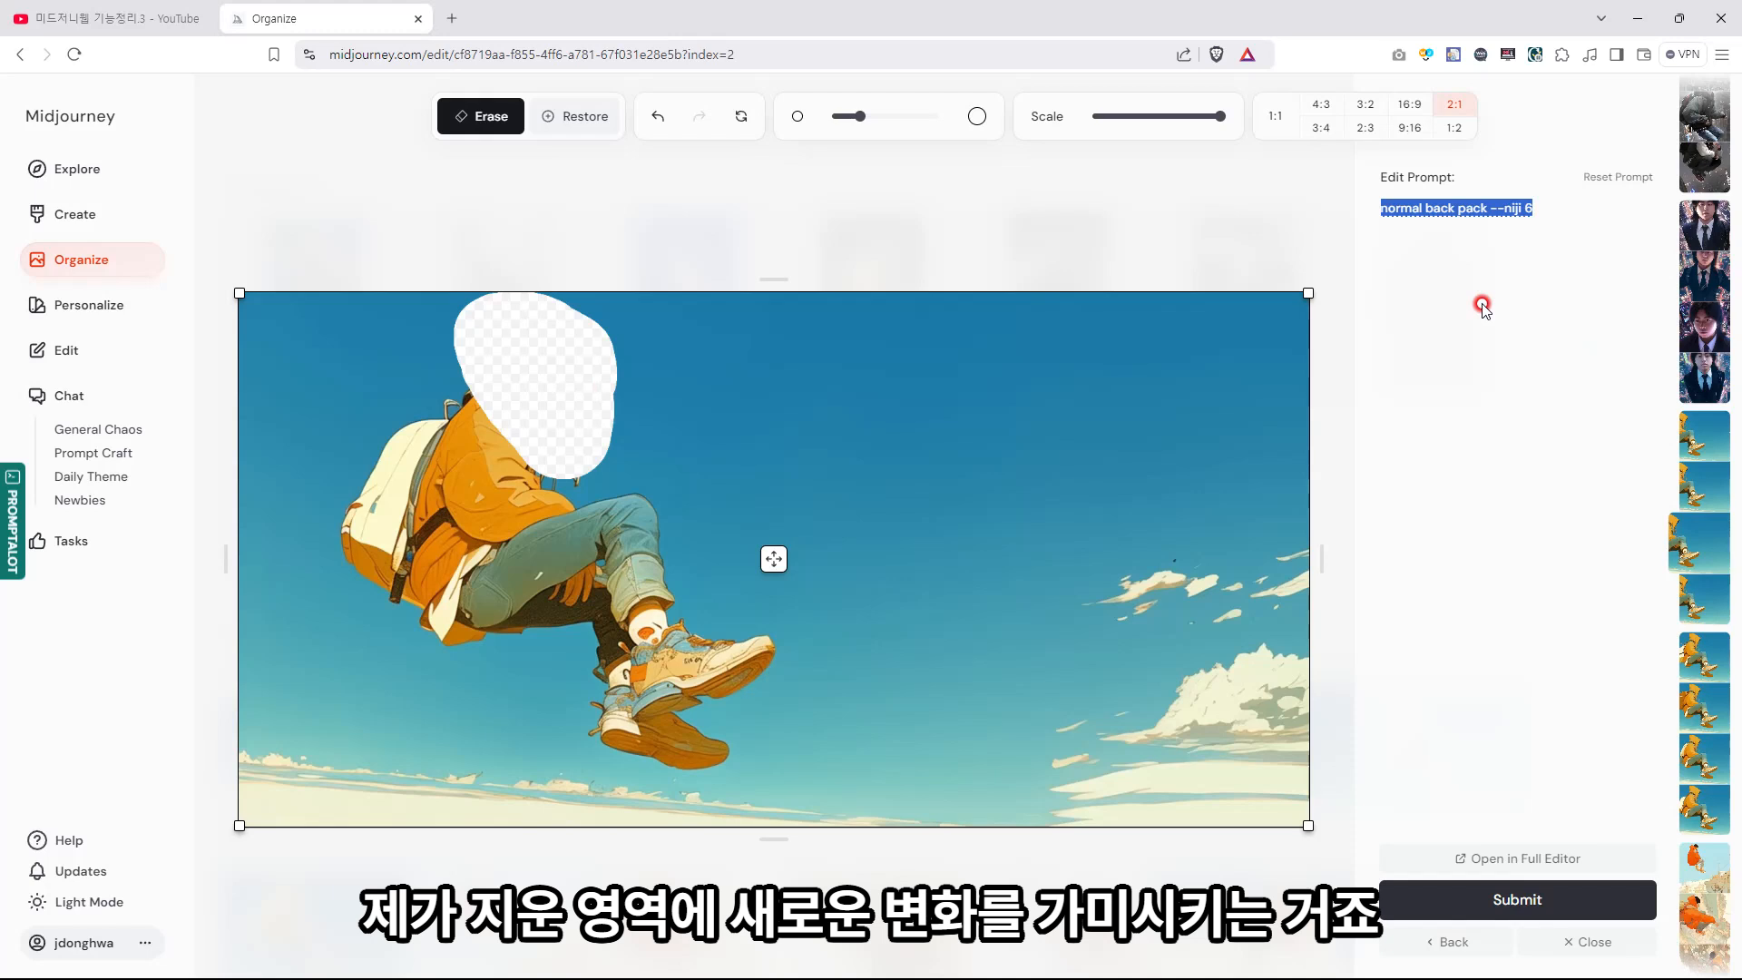
type("ㄴ뮈")
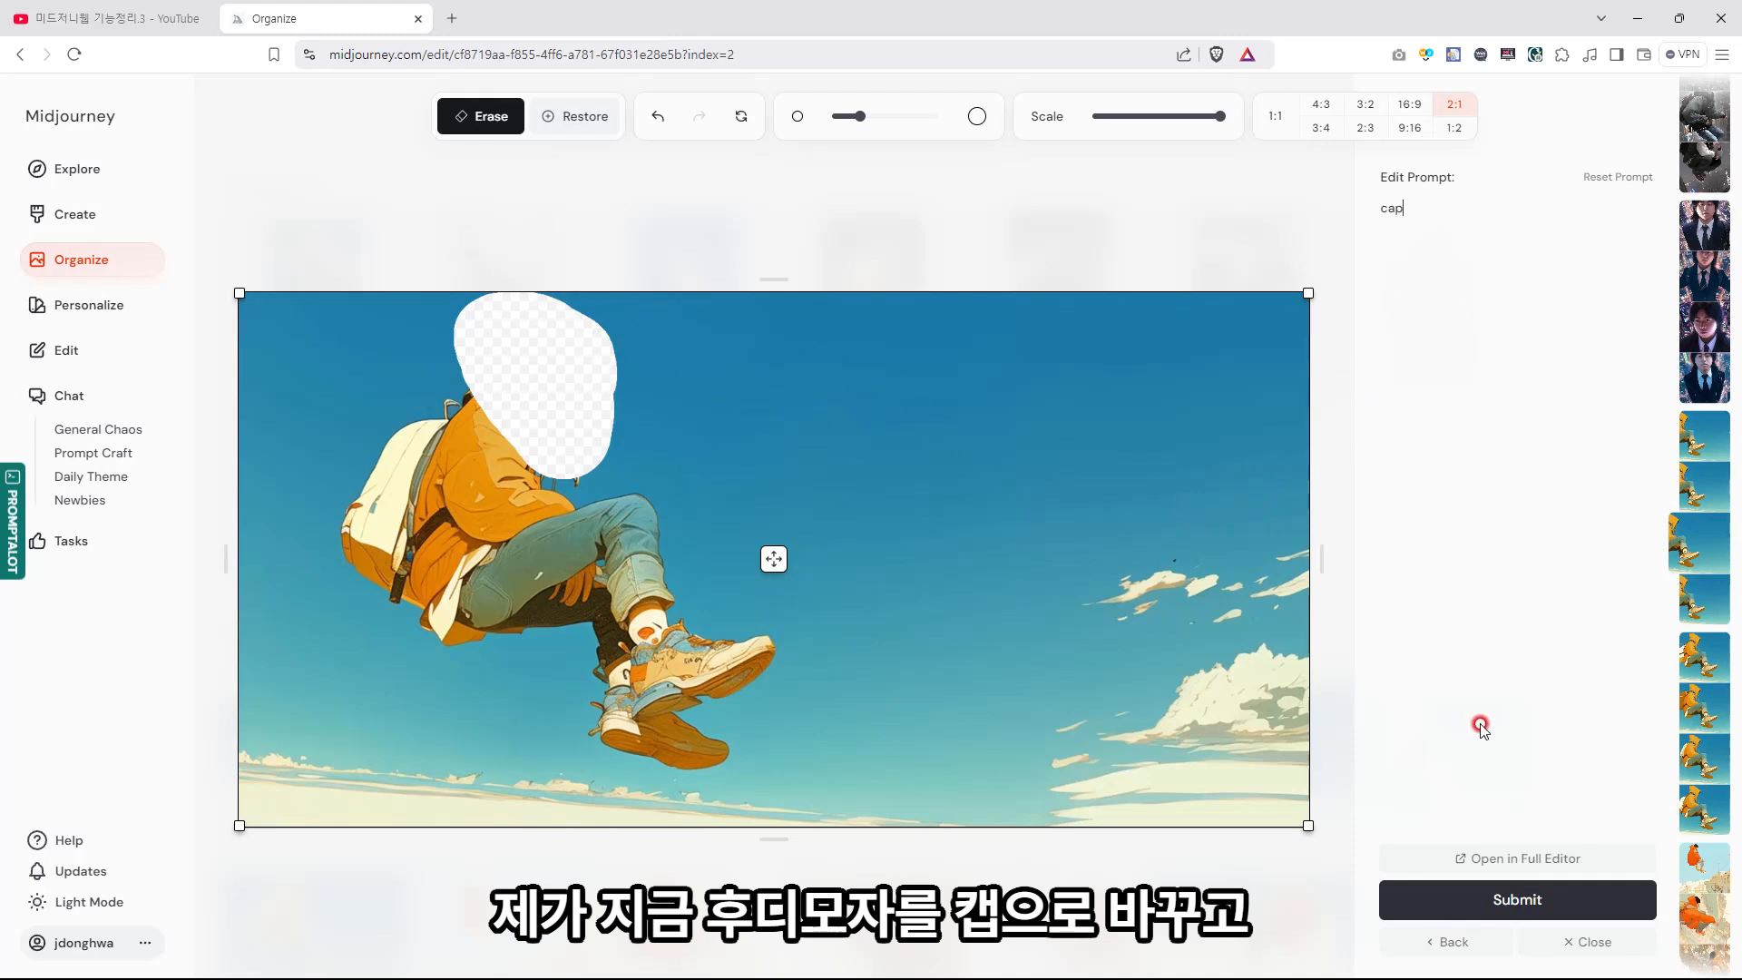
left_click(1499, 898)
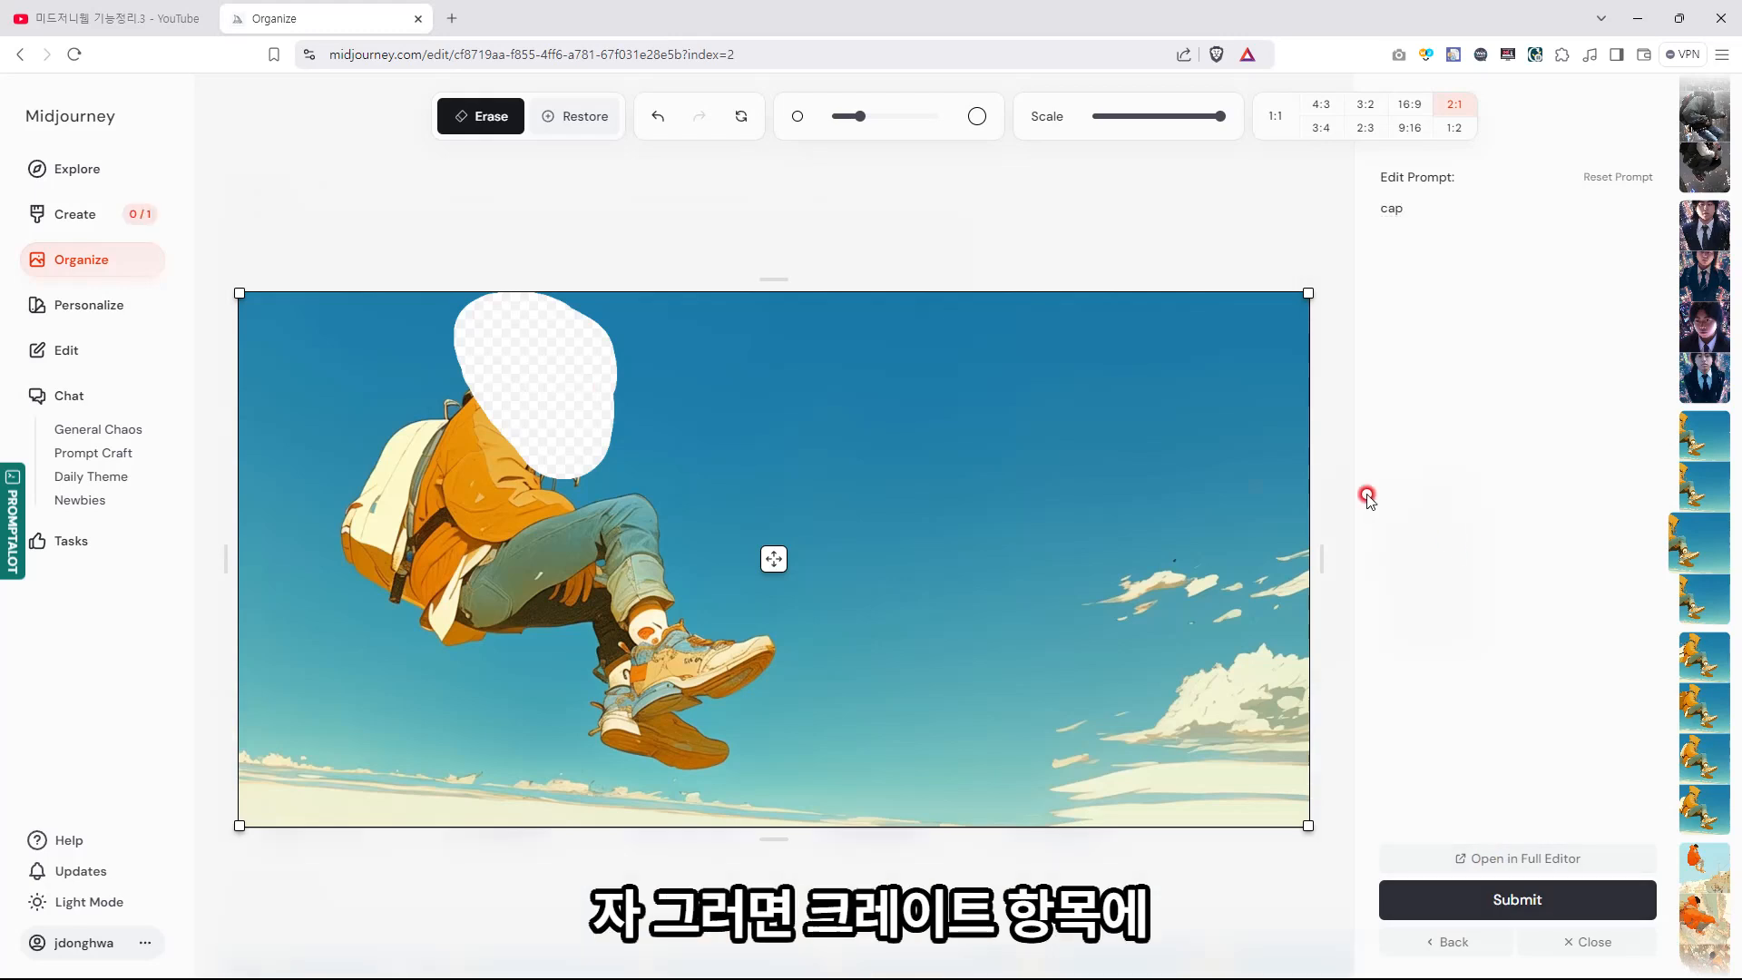
- Go to the Create page and open the fourth generated "cap" image, with the figure in a green cap
left_click(79, 218)
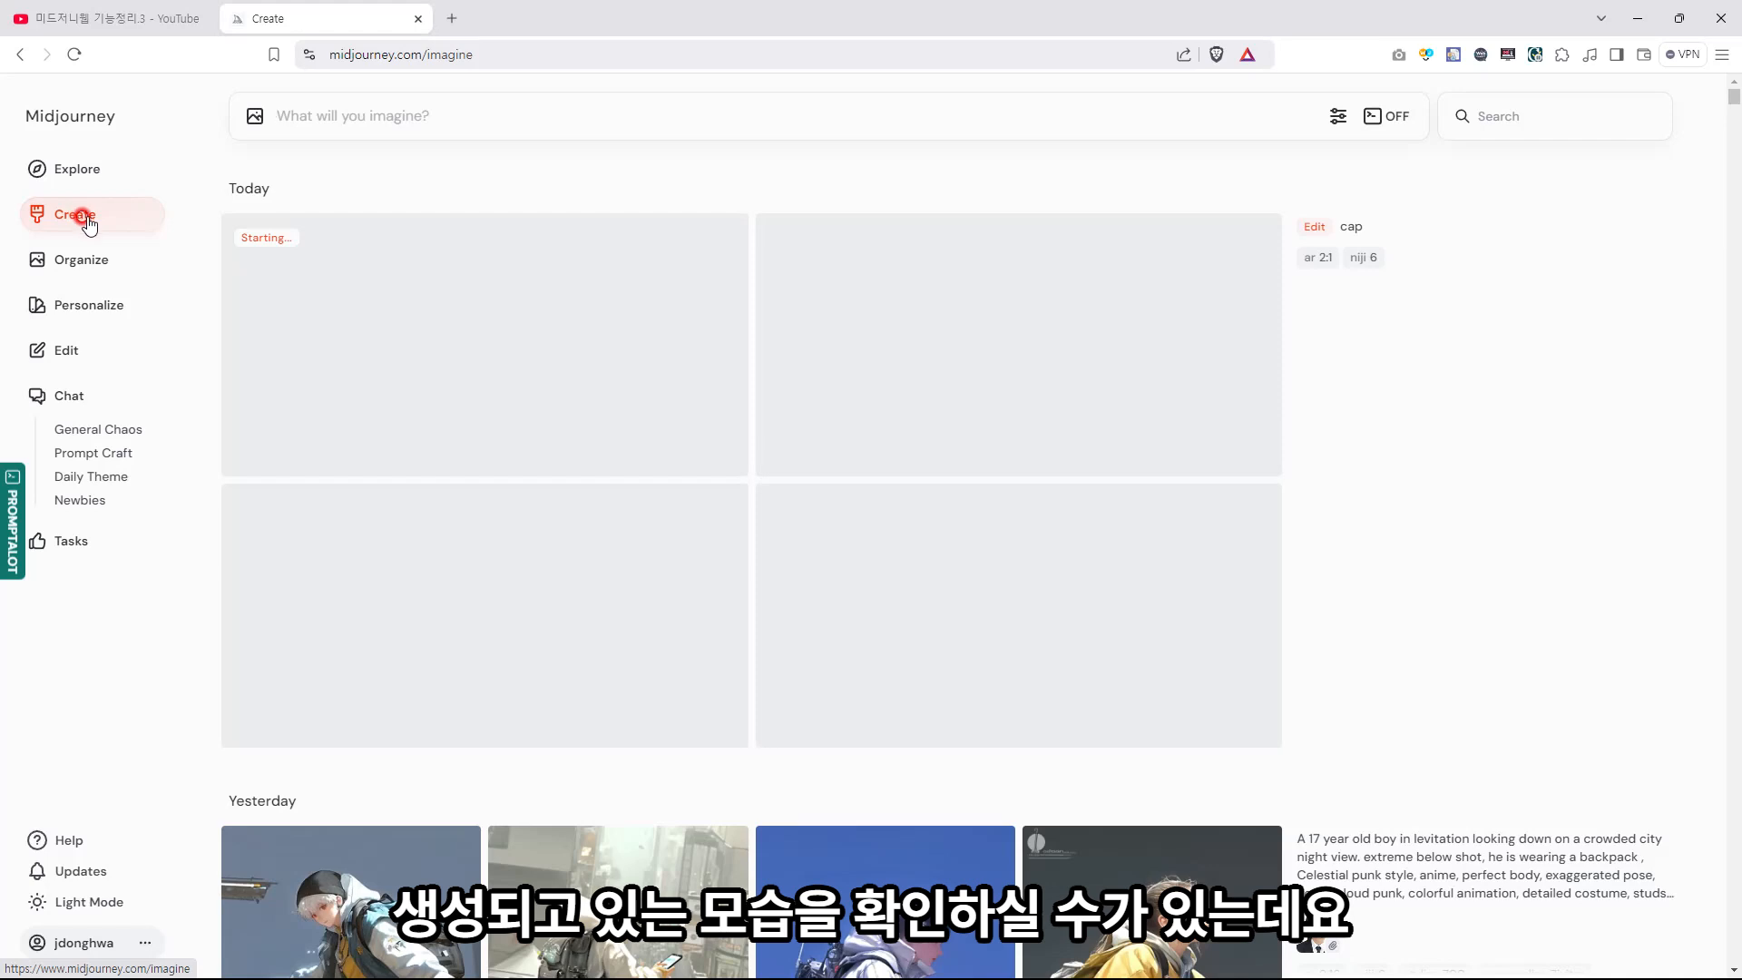
mouse_move(1486, 502)
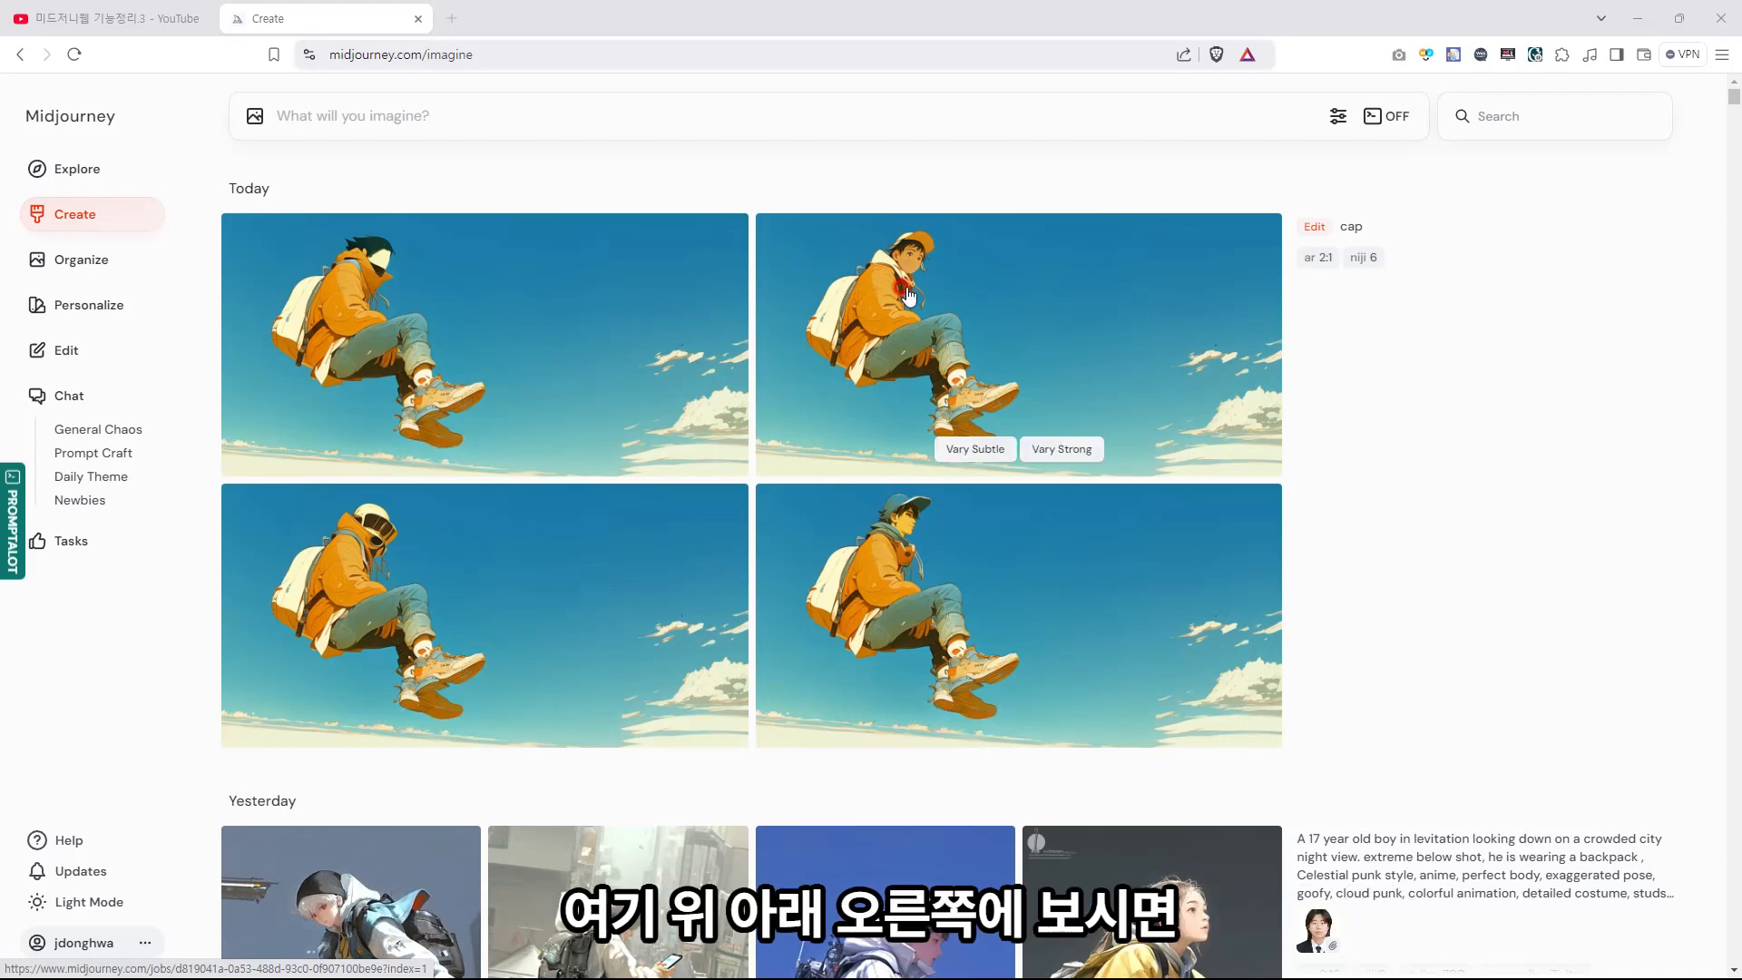
left_click(910, 543)
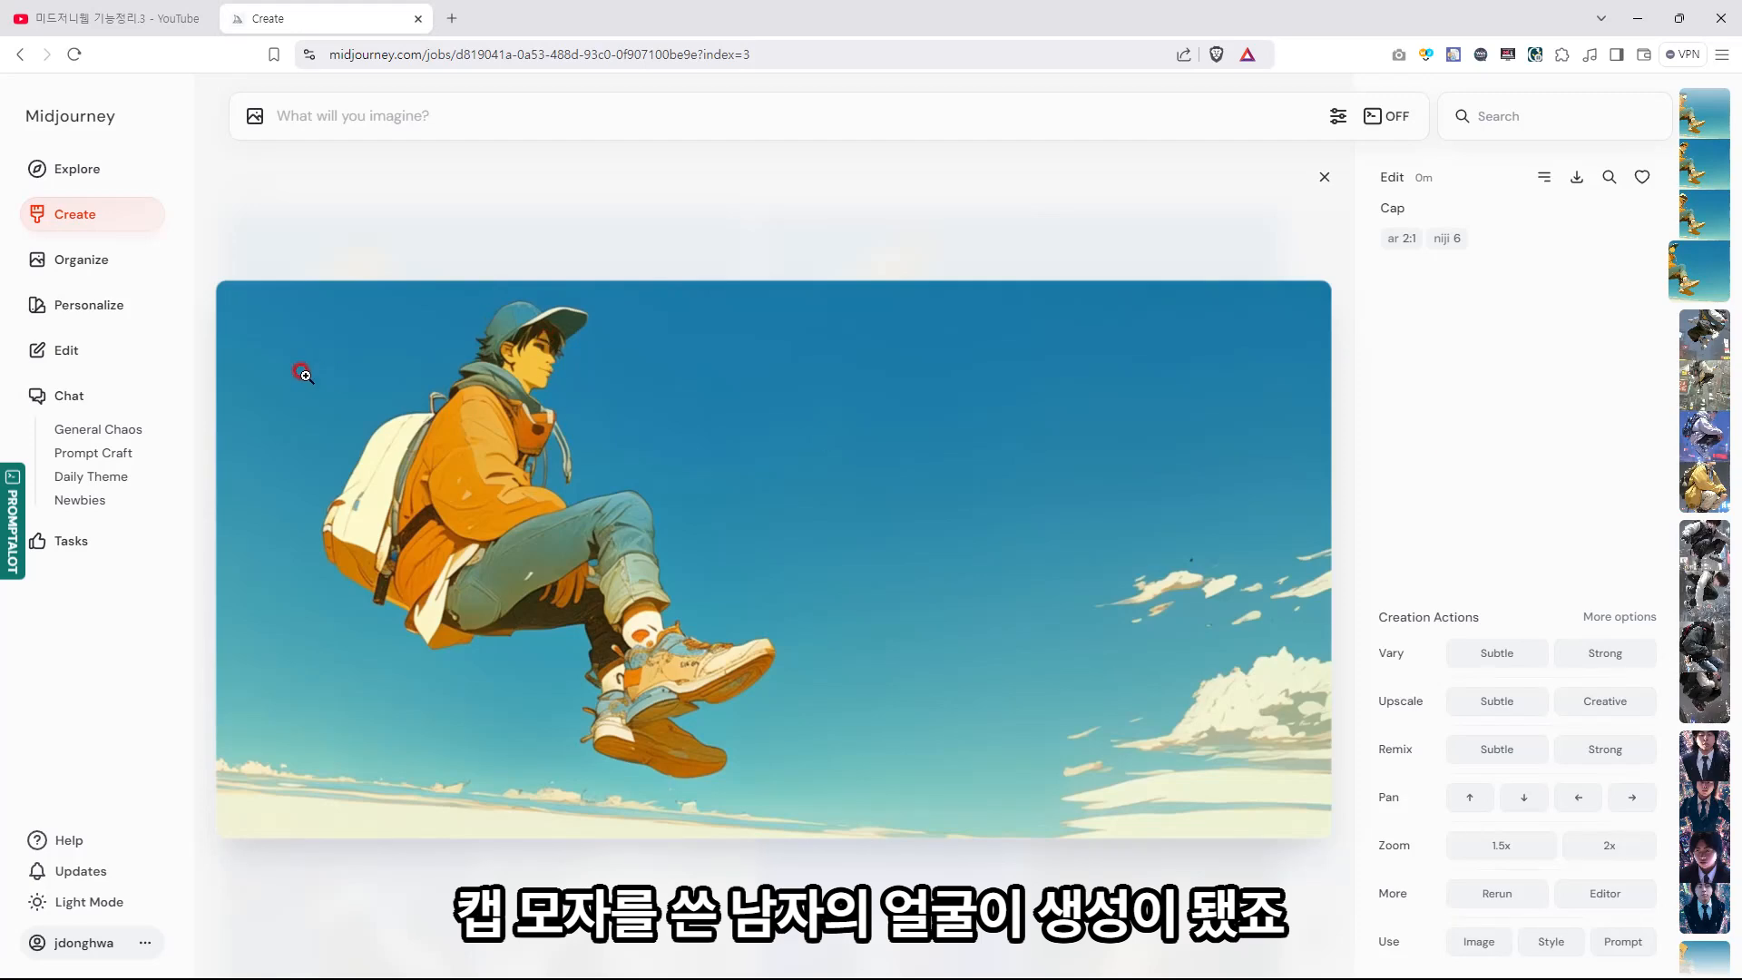
- Open the green-cap image in the Editor and erase the figure's head and cap
left_click(1583, 880)
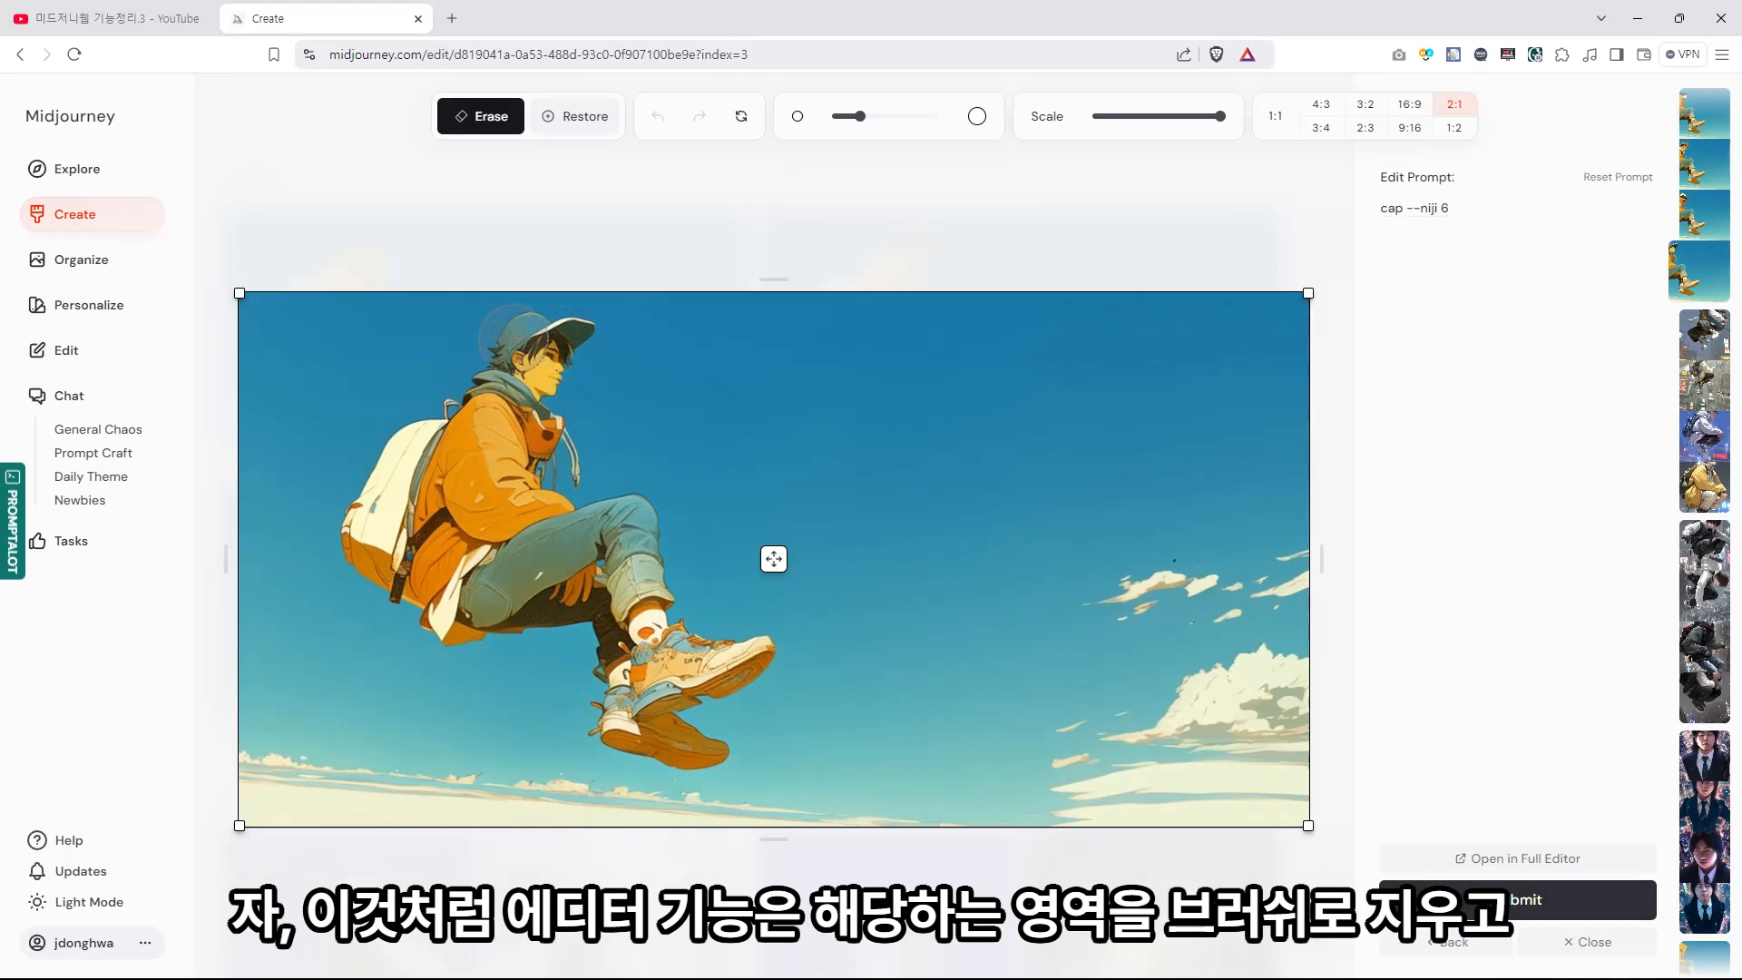
left_click(1472, 207)
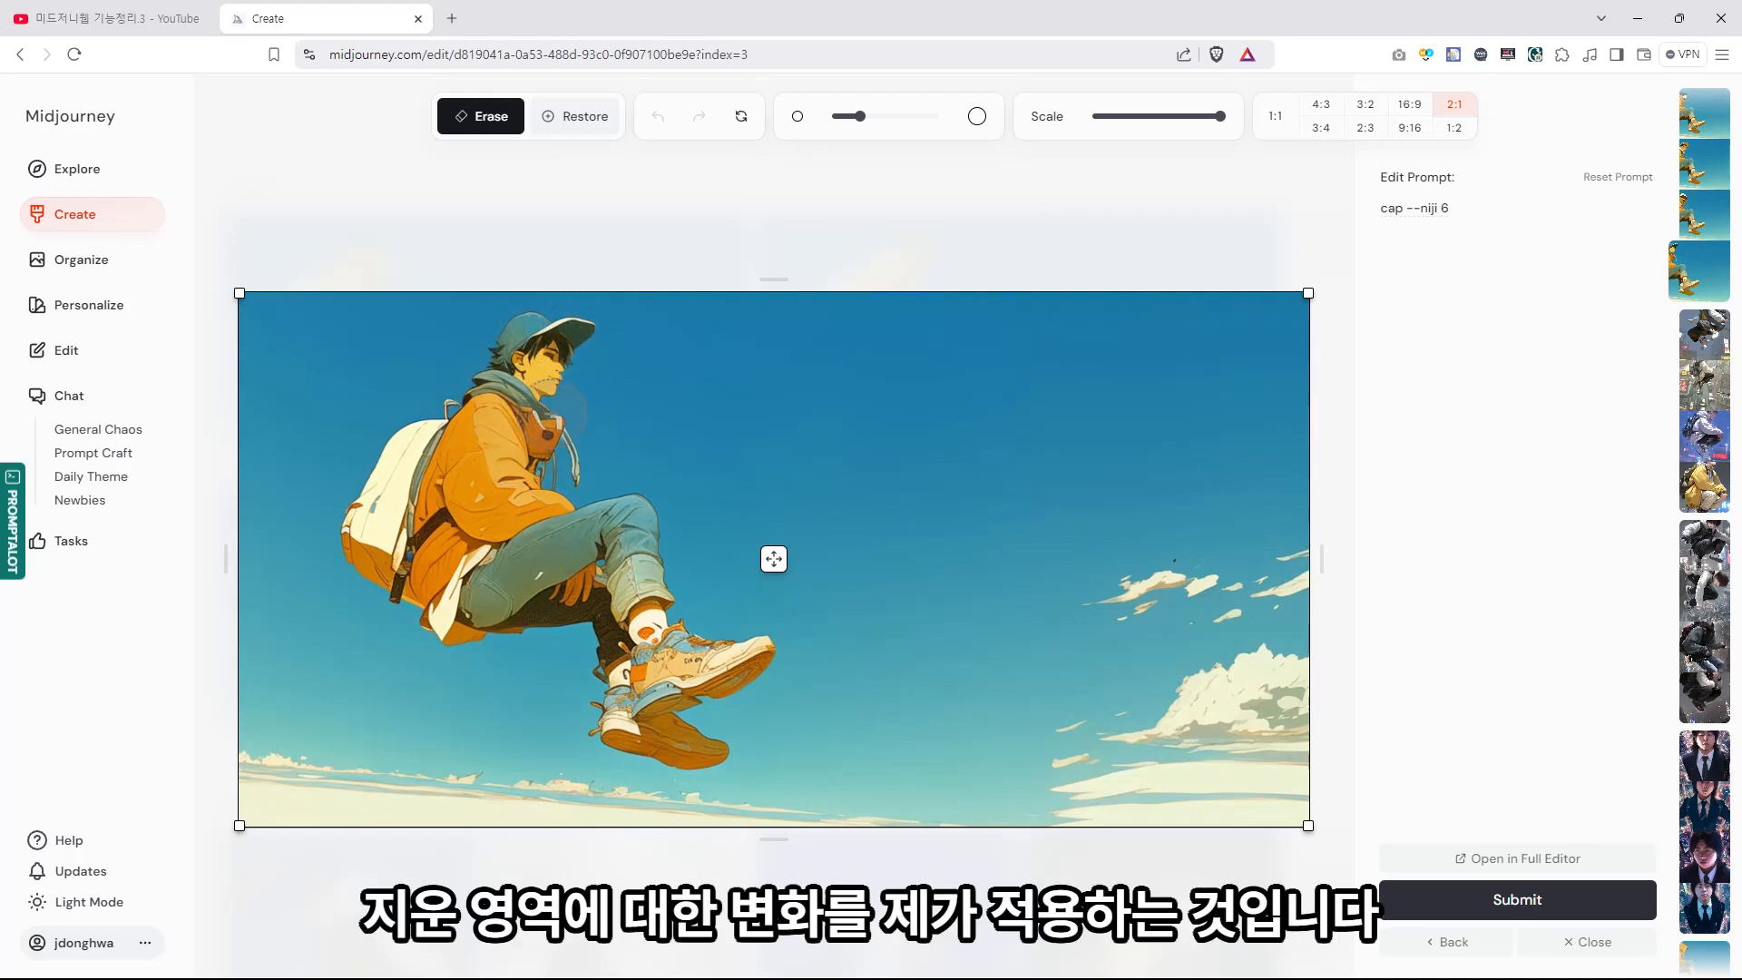
left_click_drag(563, 413, 537, 319)
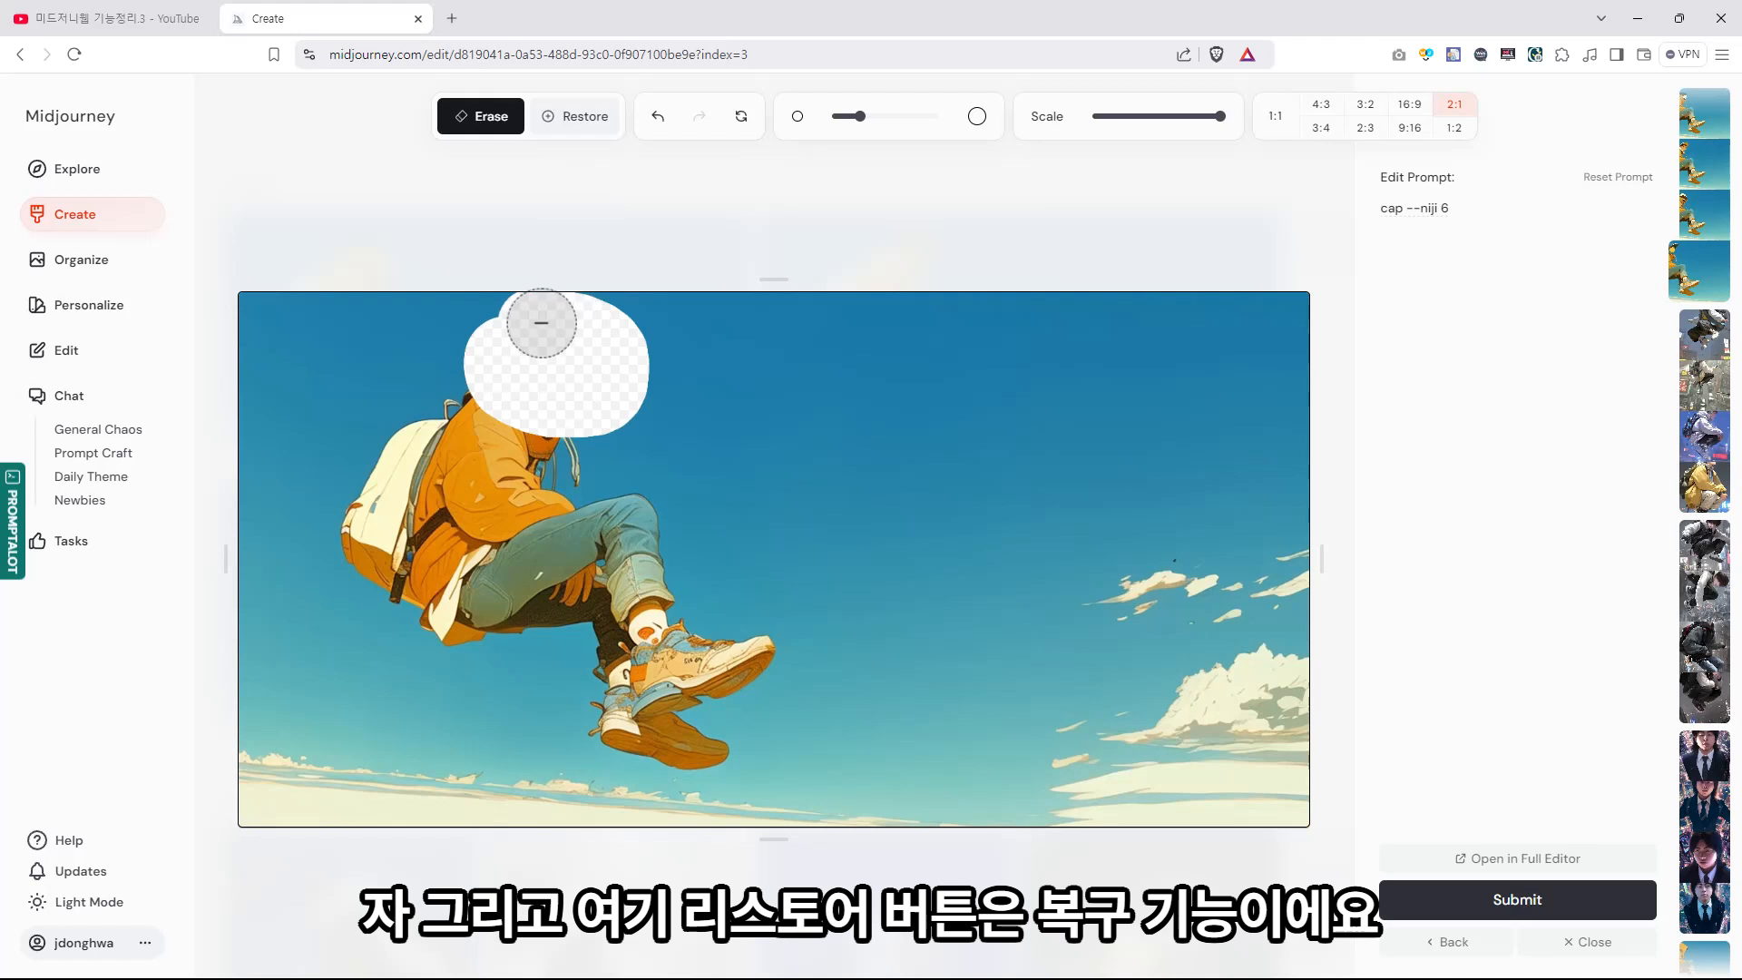
- Paint the erased head and cap back in with the Restore brush
left_click(564, 114)
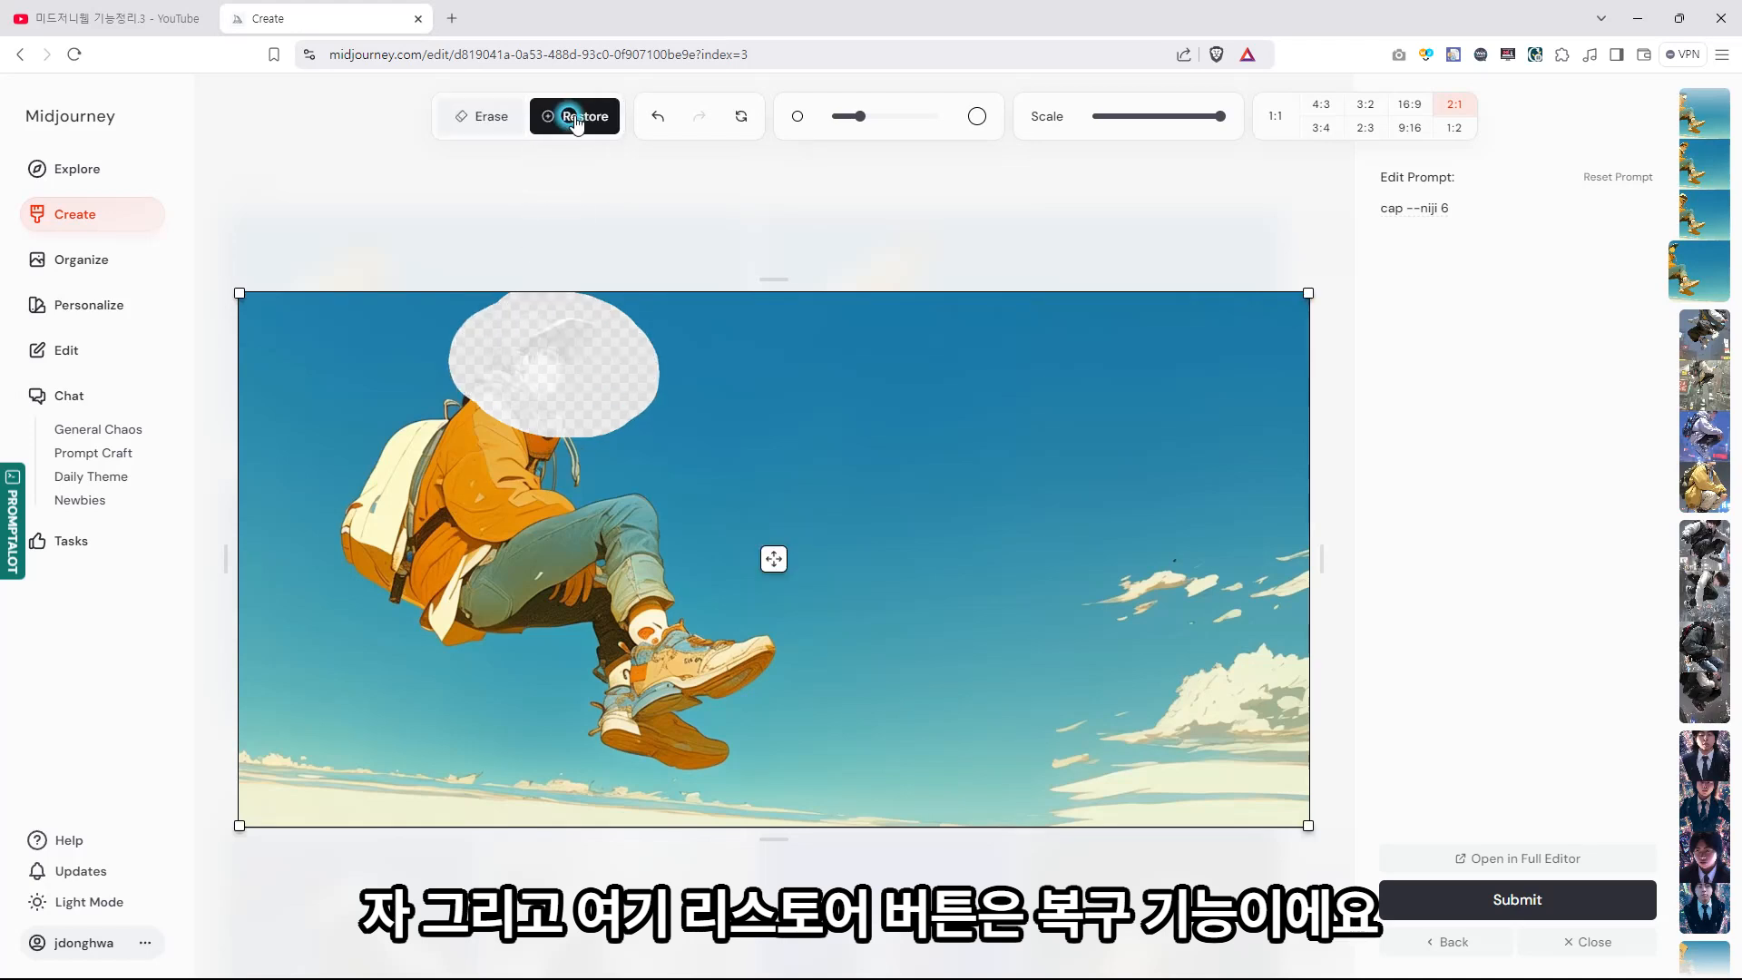
mouse_move(567, 317)
left_mouse_down()
mouse_move(476, 376)
mouse_move(562, 399)
mouse_move(628, 391)
mouse_move(621, 318)
left_mouse_up()
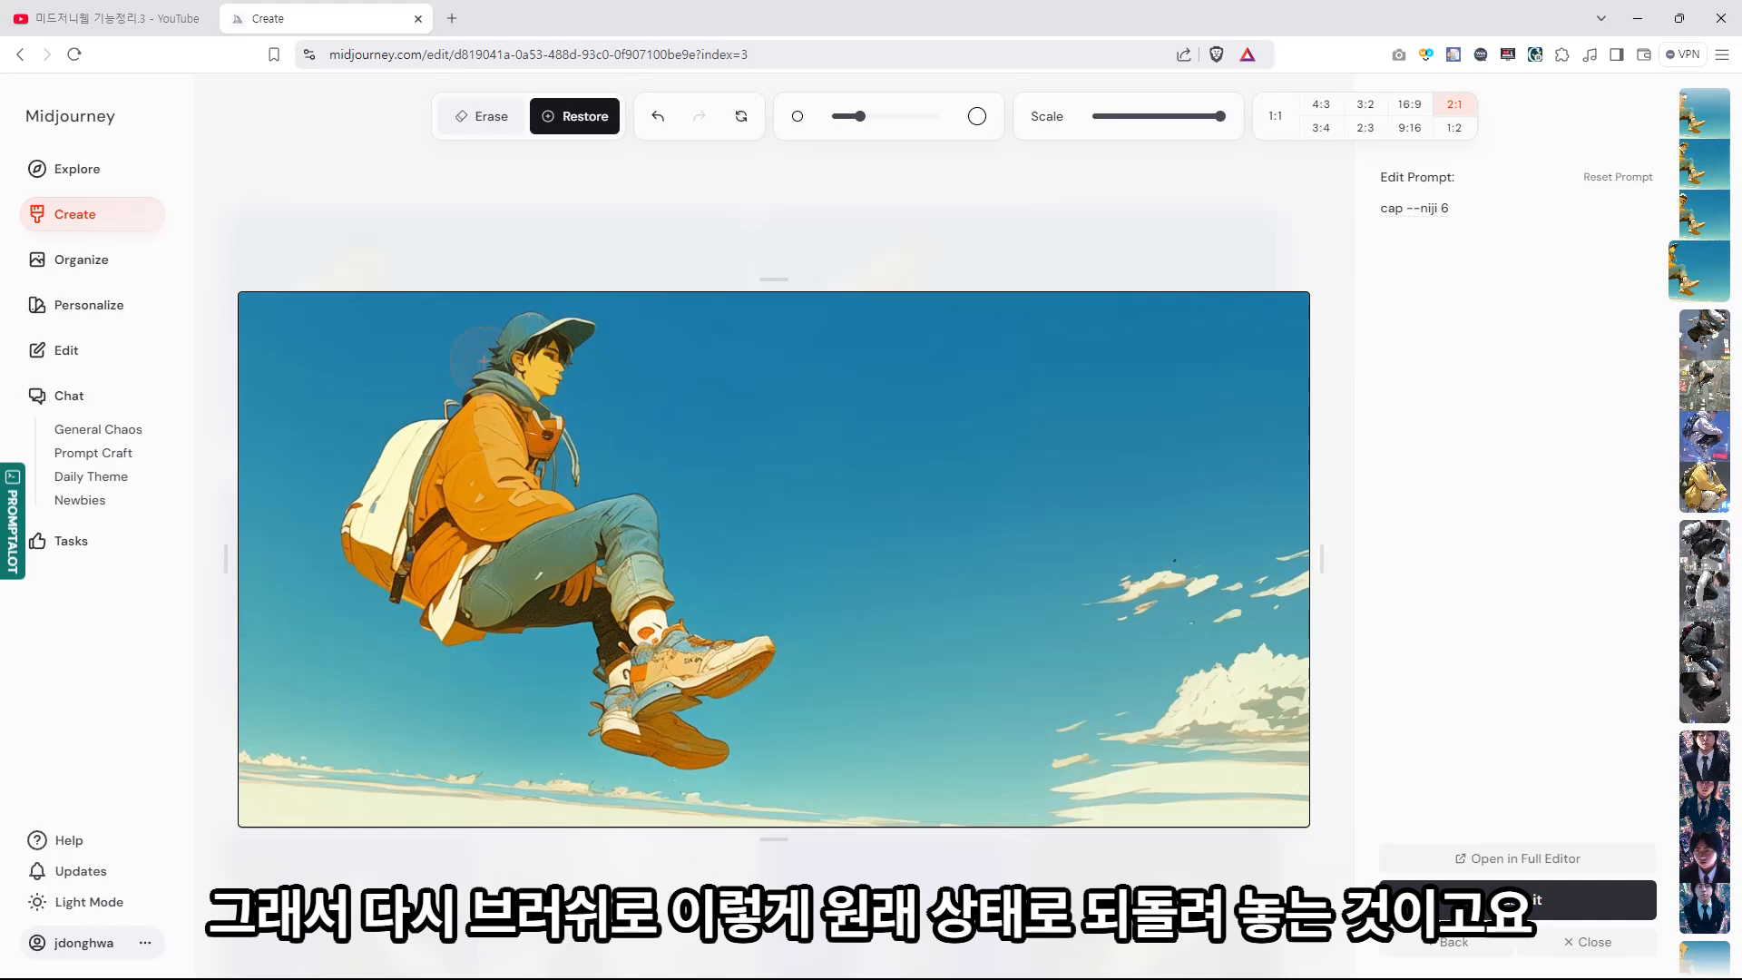
left_click(649, 133)
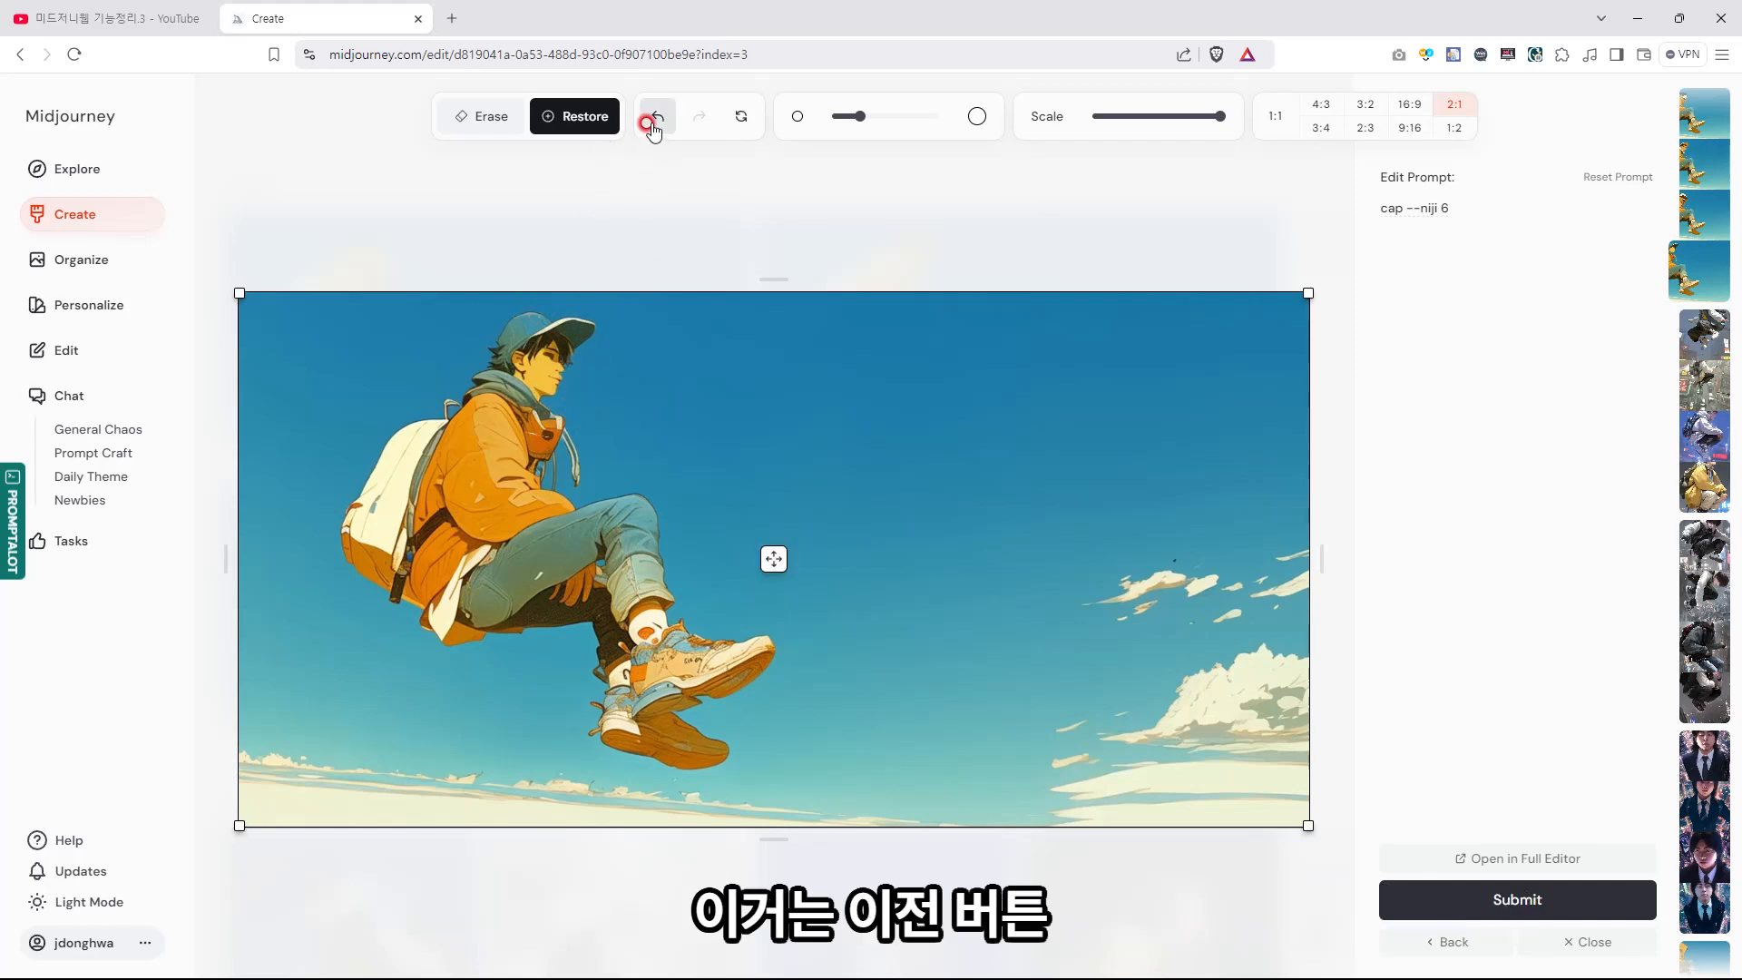
- Try the redo and reset functions on the edit and slightly reduce the Restore brush size
left_click(691, 121)
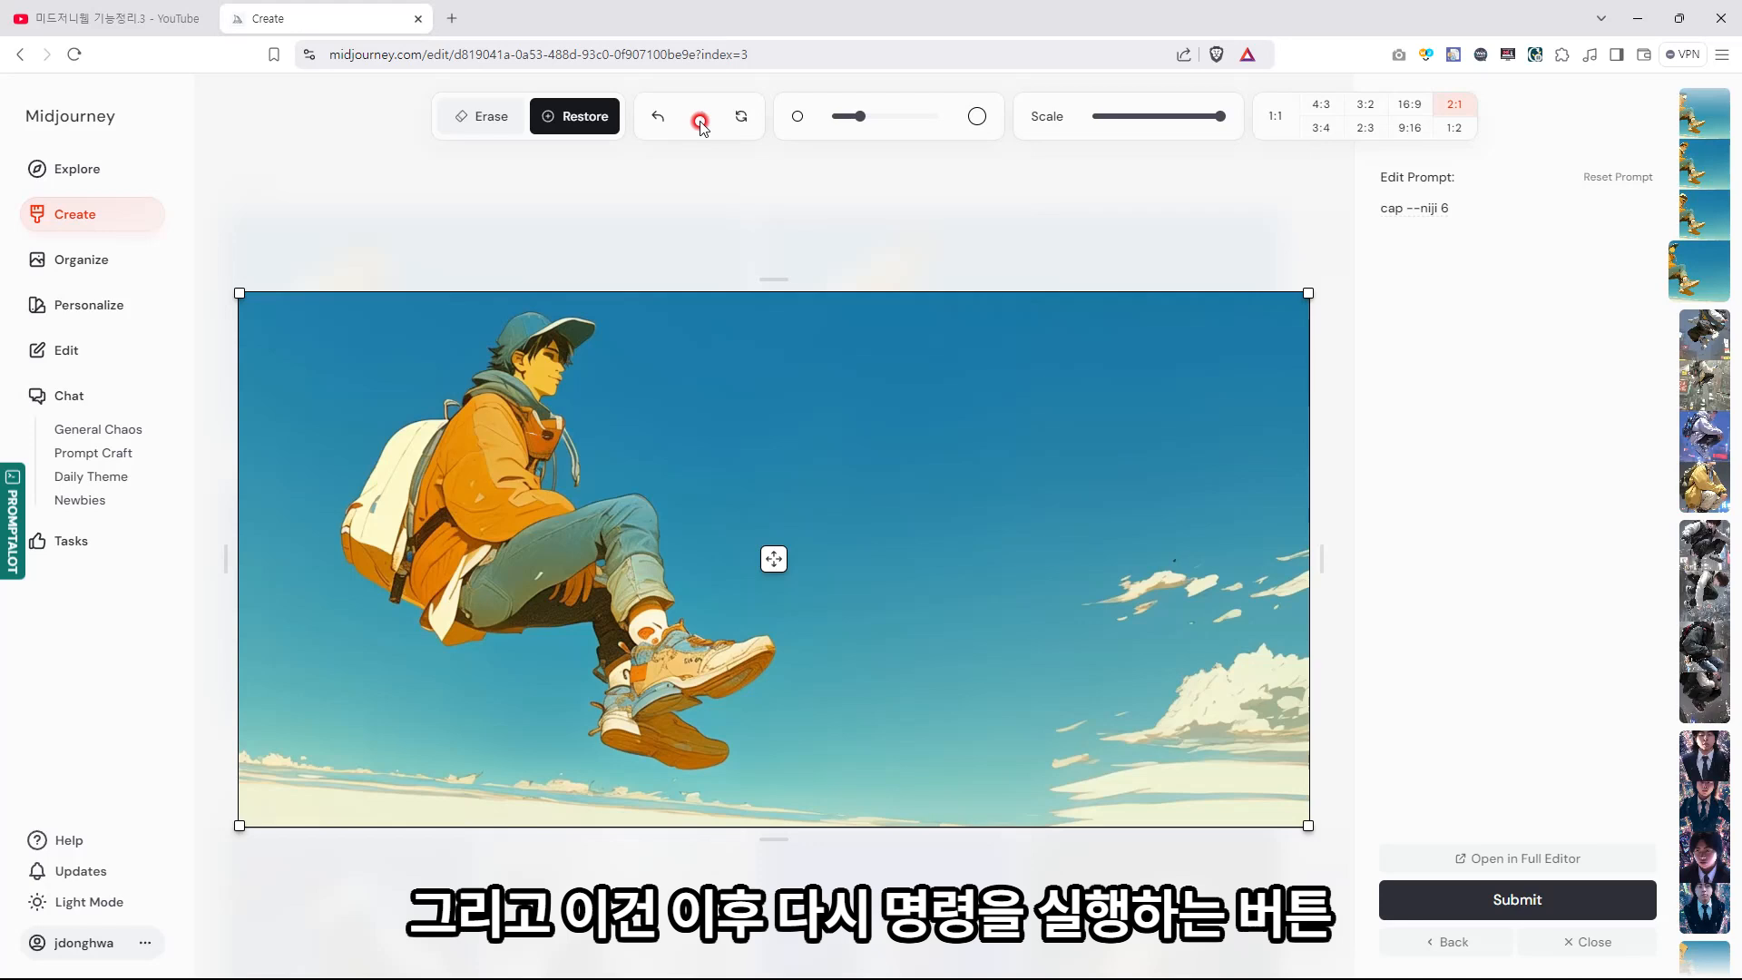
left_click(739, 120)
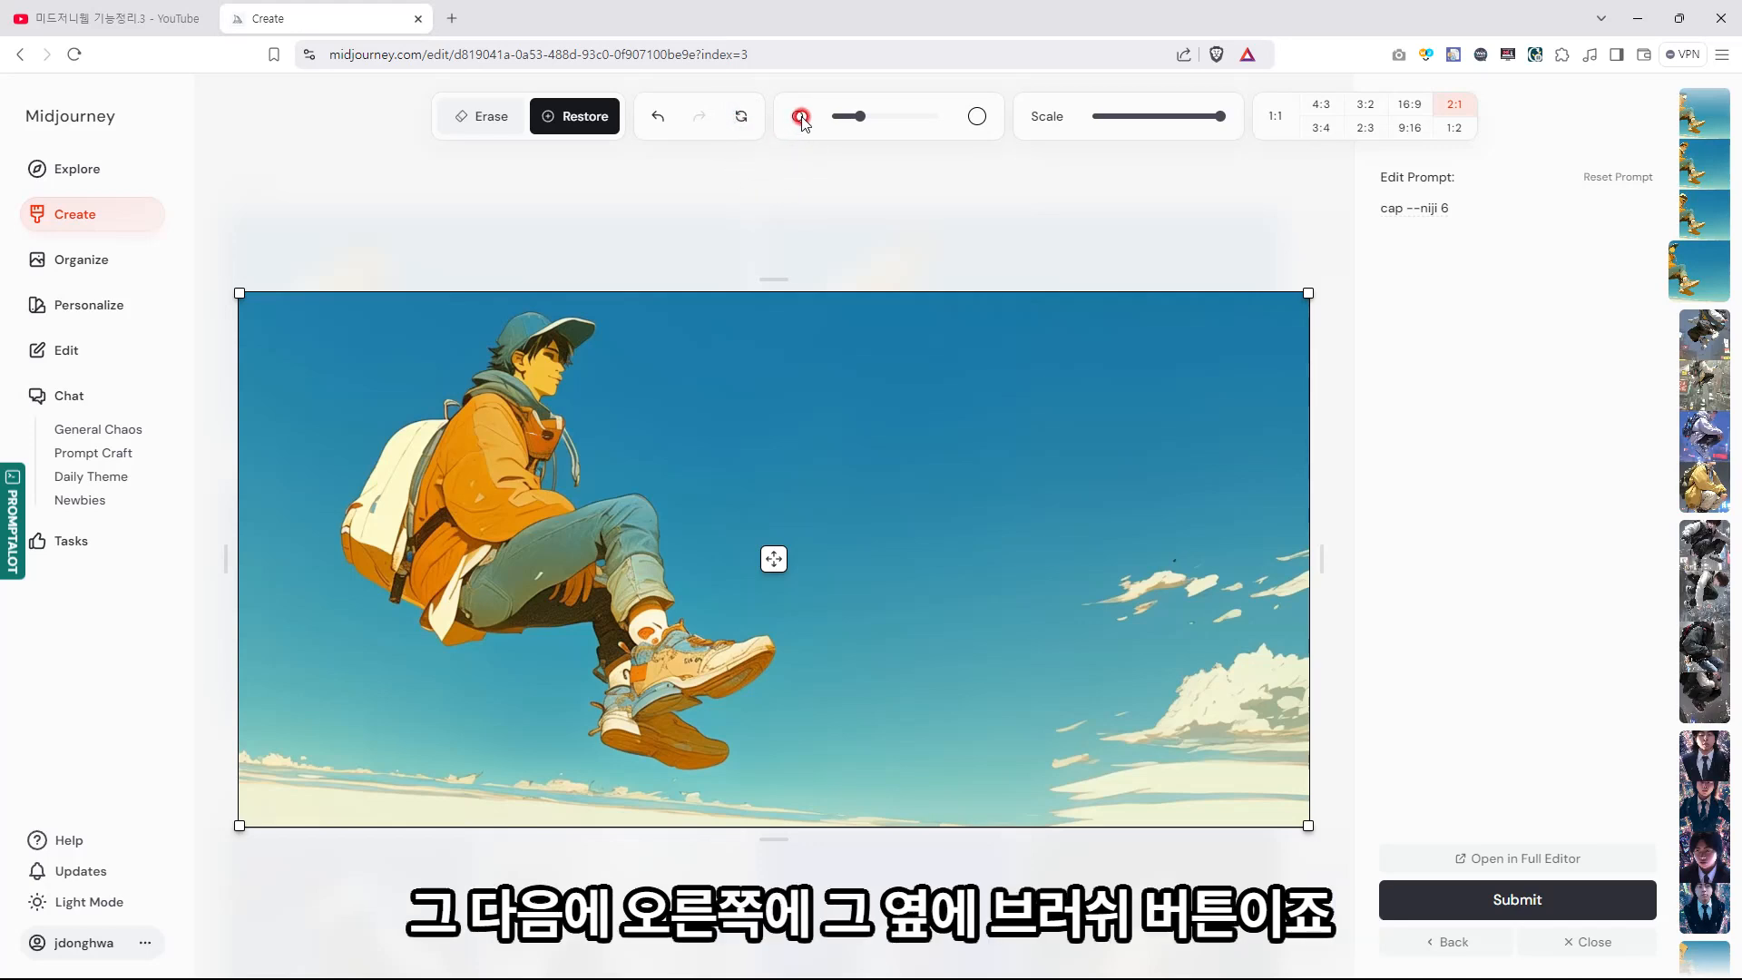
mouse_move(863, 116)
left_mouse_down()
mouse_move(915, 119)
mouse_move(855, 119)
left_mouse_up()
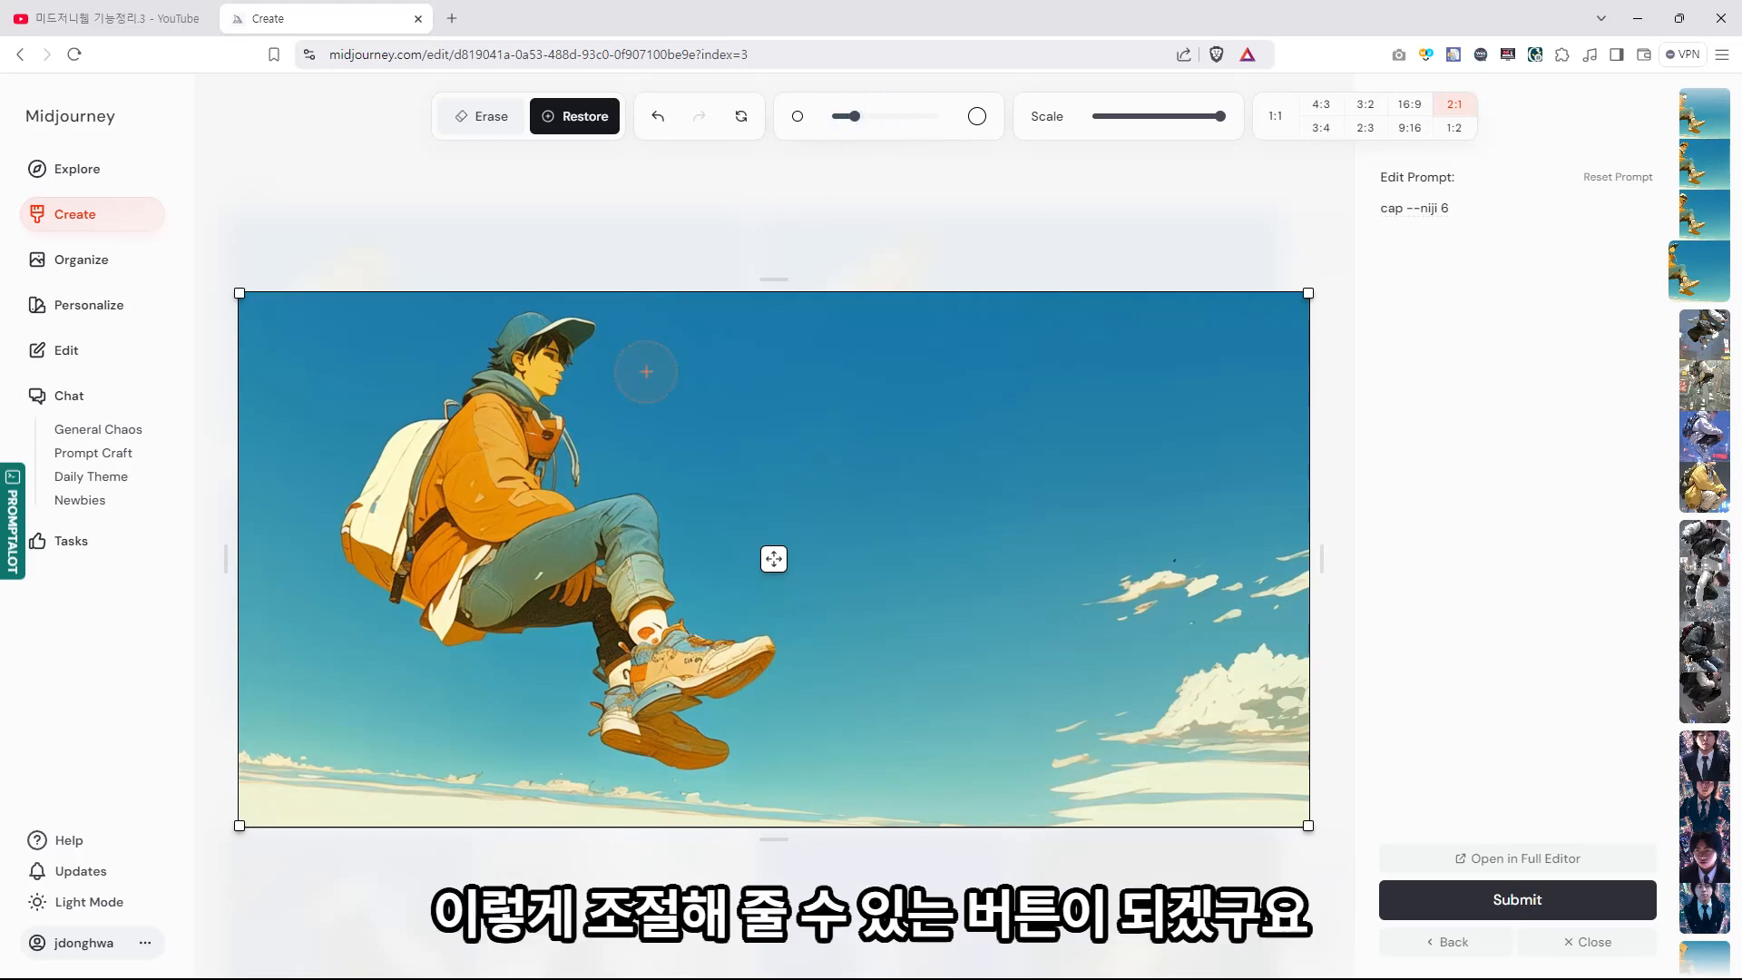
- Scale the image down inside the 2:1 canvas to leave an empty margin around it, and select "cap" in the edit prompt
mouse_move(1186, 117)
left_mouse_down()
mouse_move(1131, 123)
mouse_move(1173, 118)
left_mouse_up()
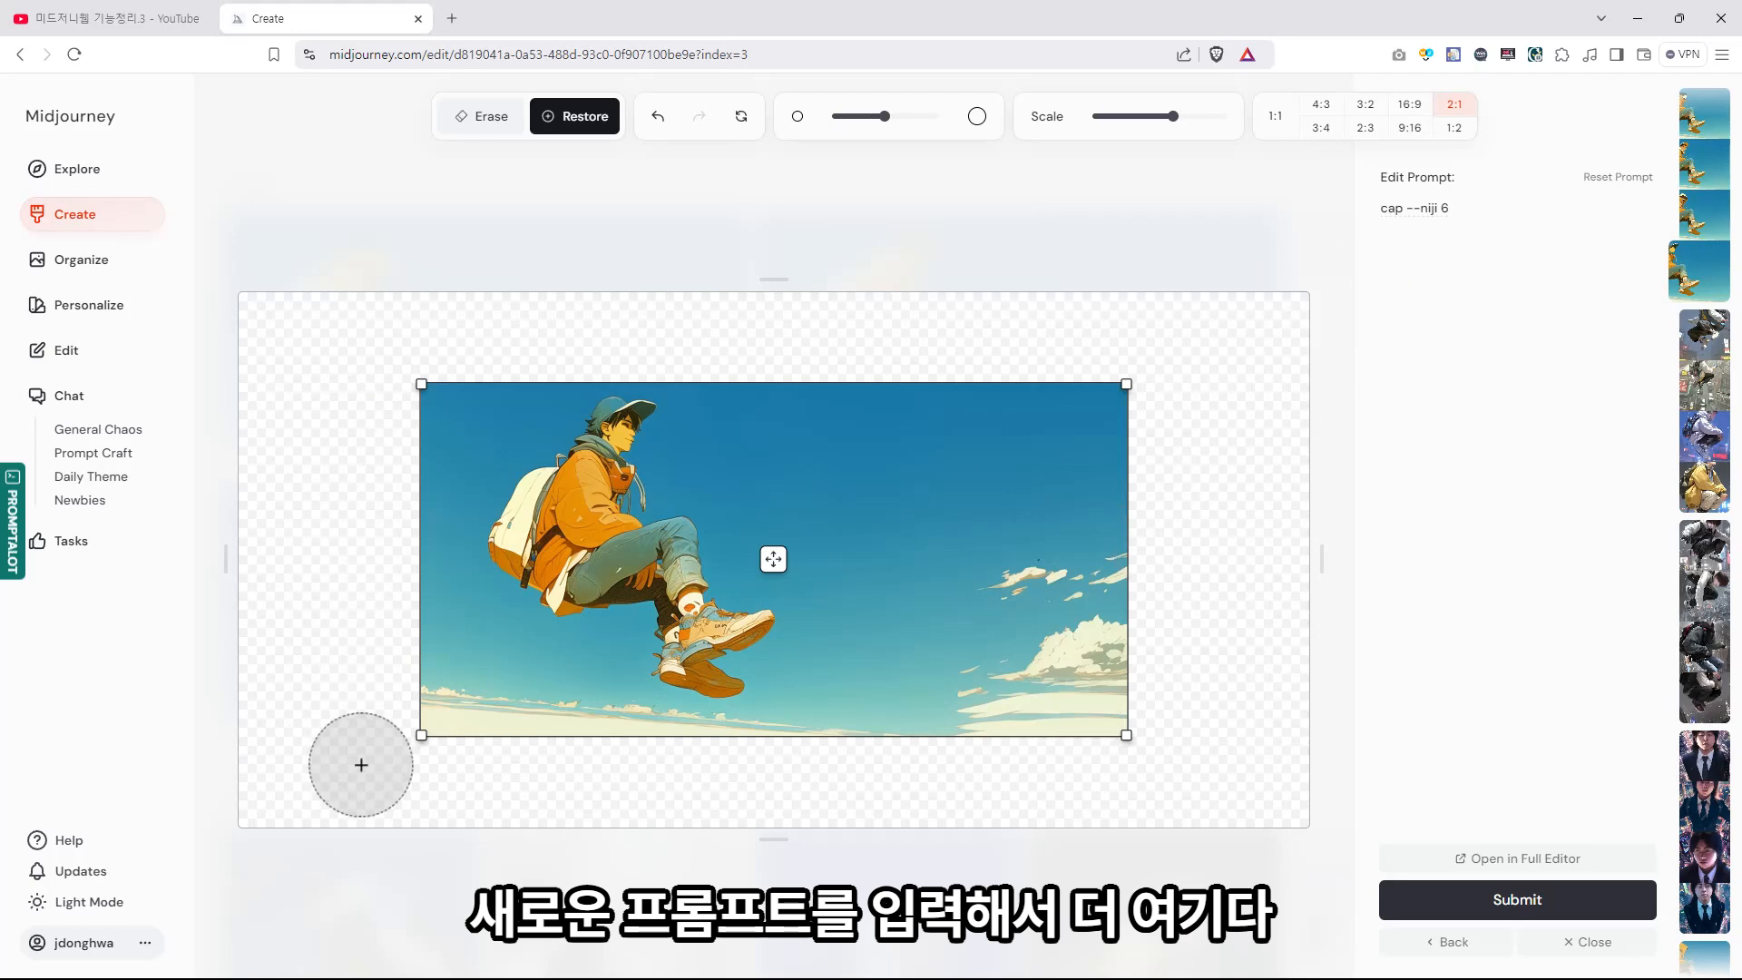
left_click(1430, 219)
double_click(1404, 209)
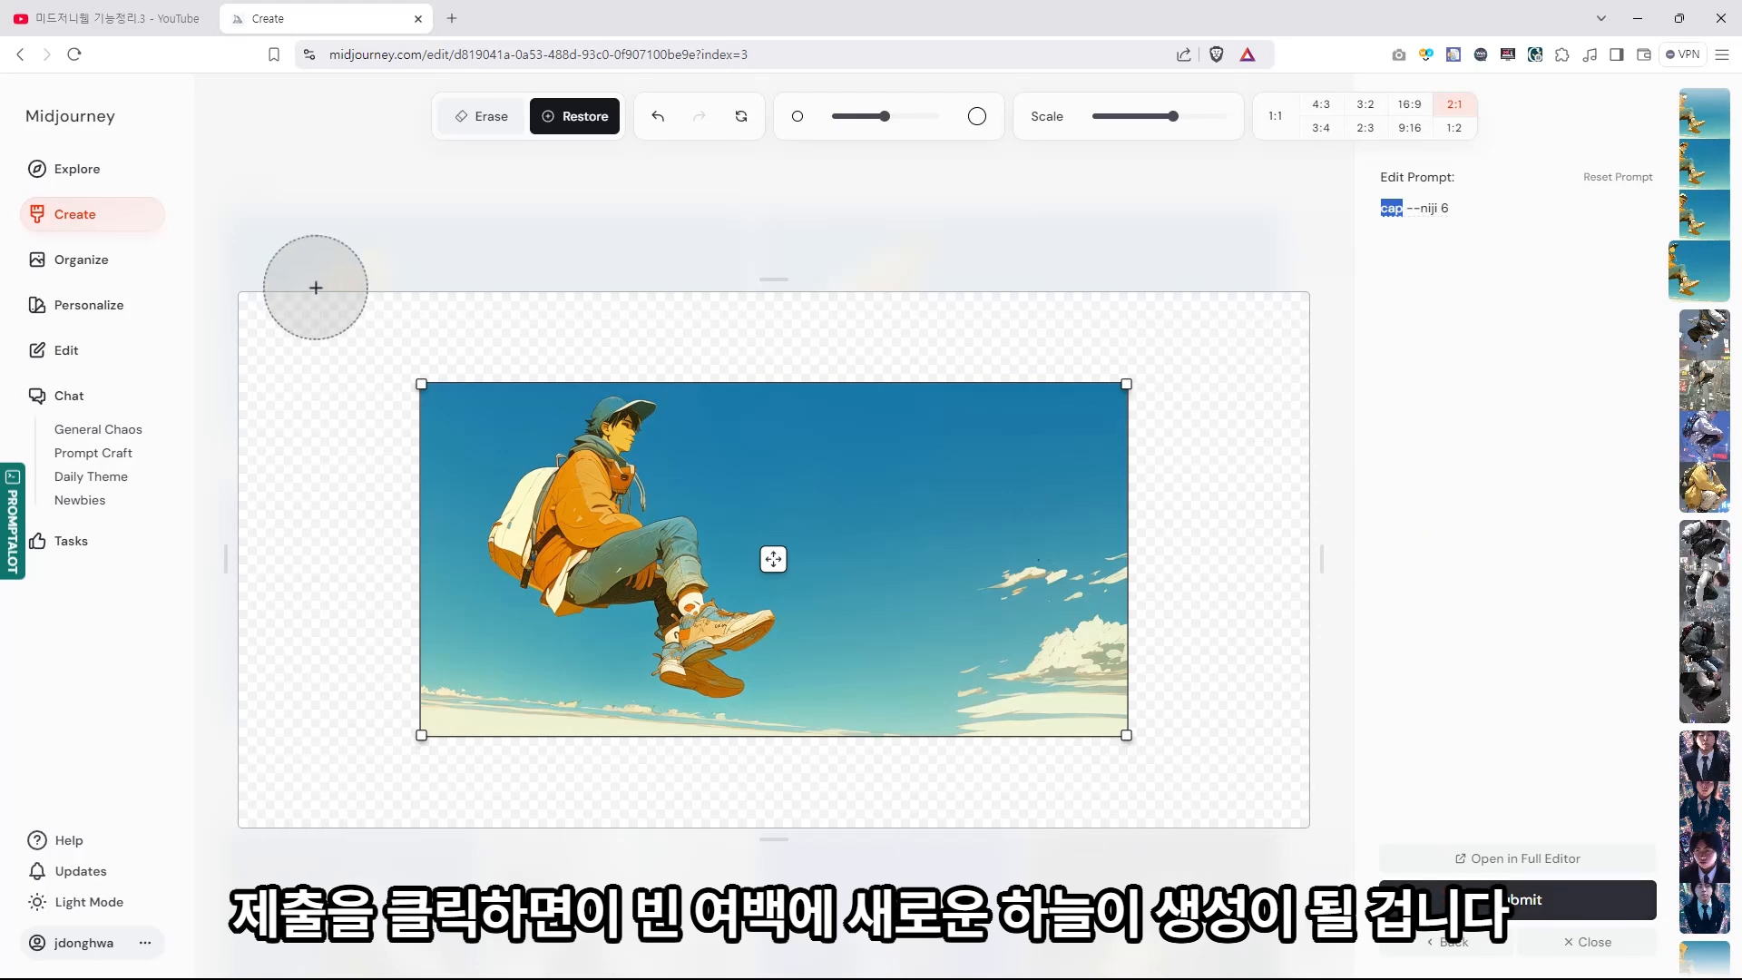
left_click(486, 120)
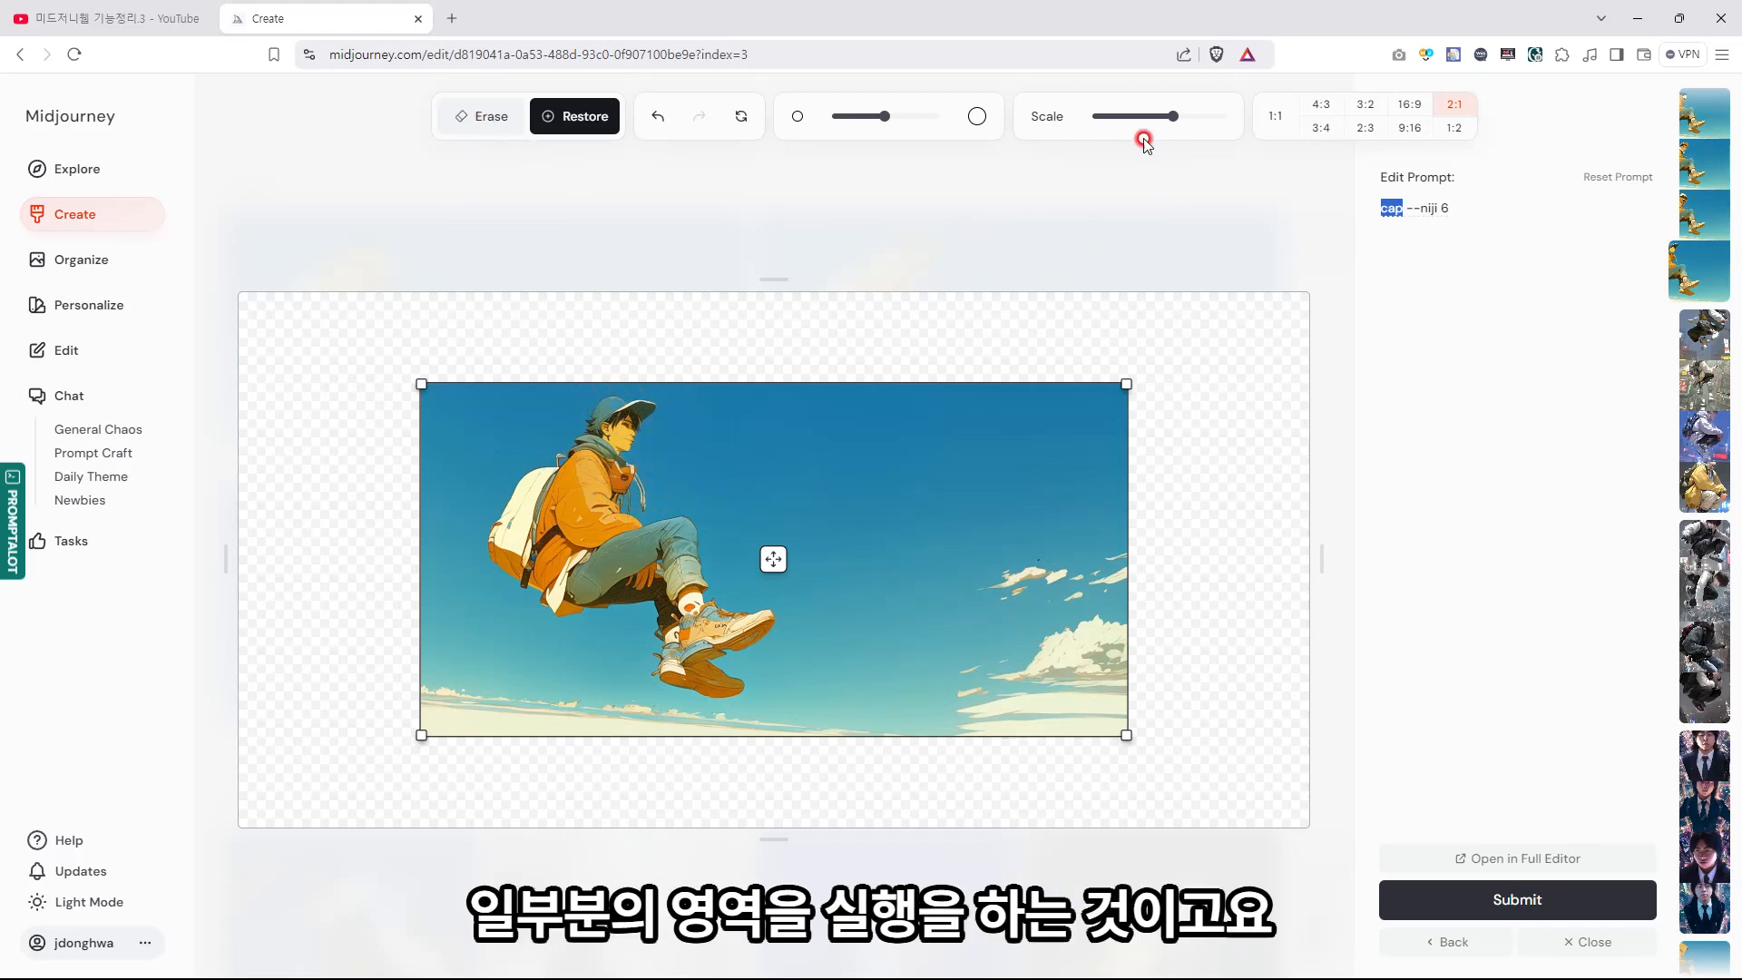
left_click_drag(1172, 118, 1168, 116)
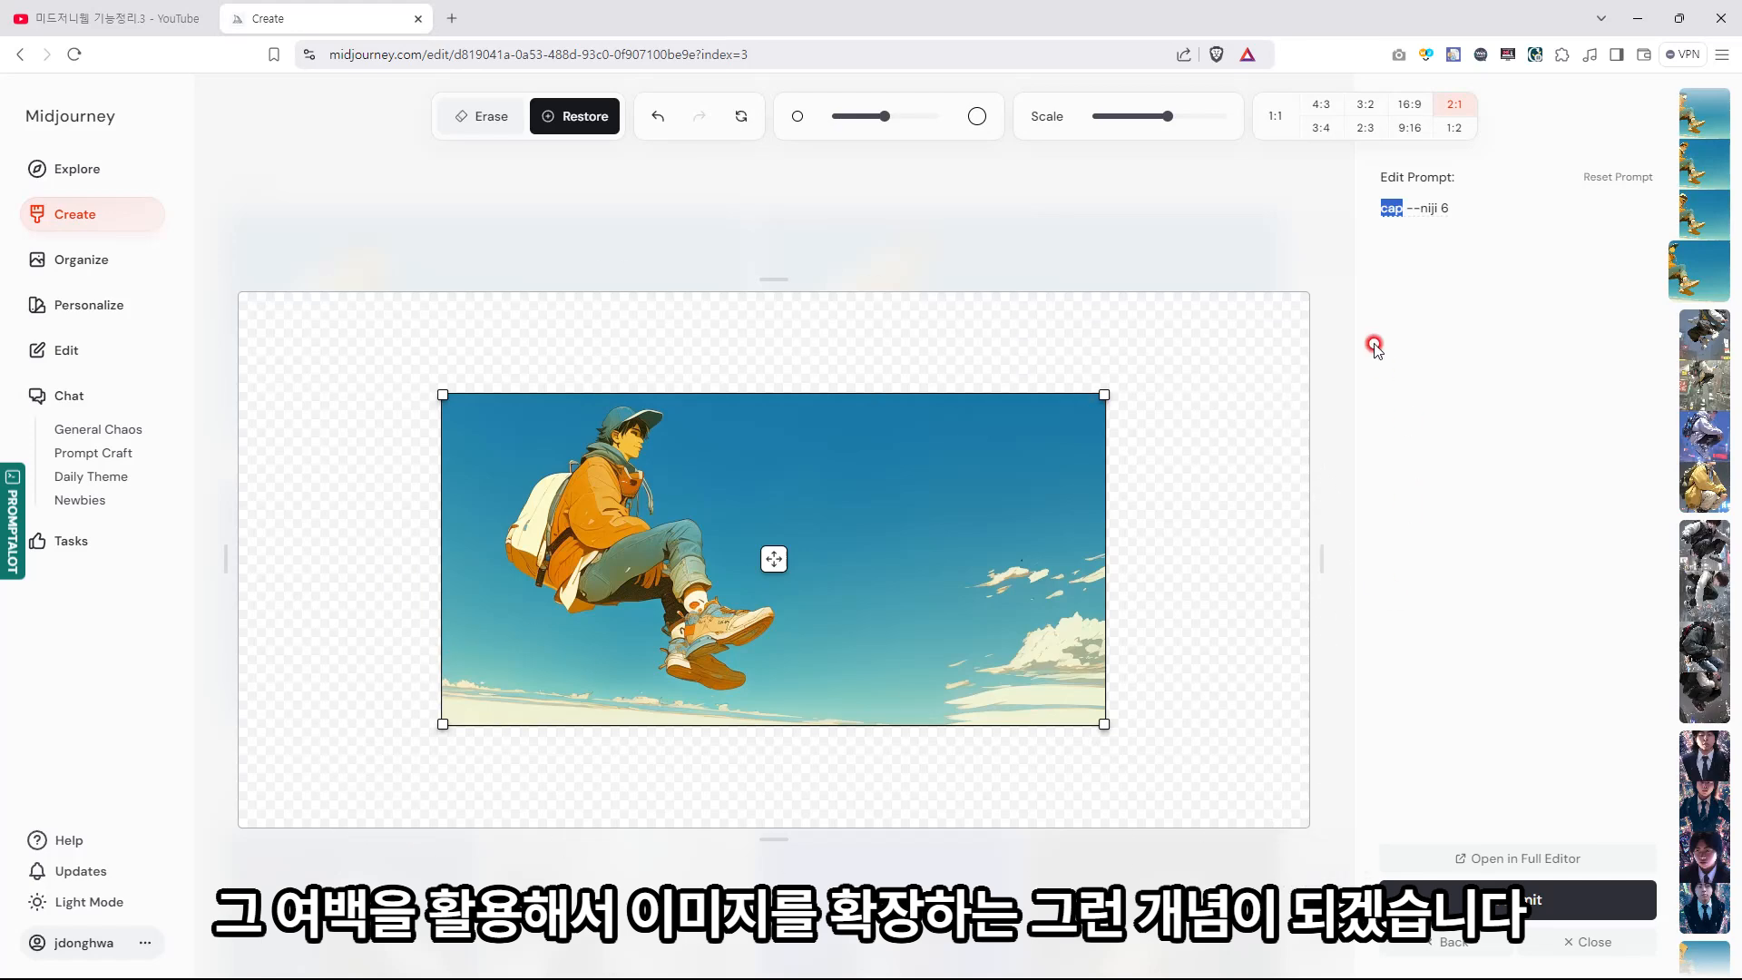
- Try the canvas aspect ratios 4:3, 3:4, 3:2, 2:3, 16:9, 9:16, 1:2 and 1:1
left_click(1312, 118)
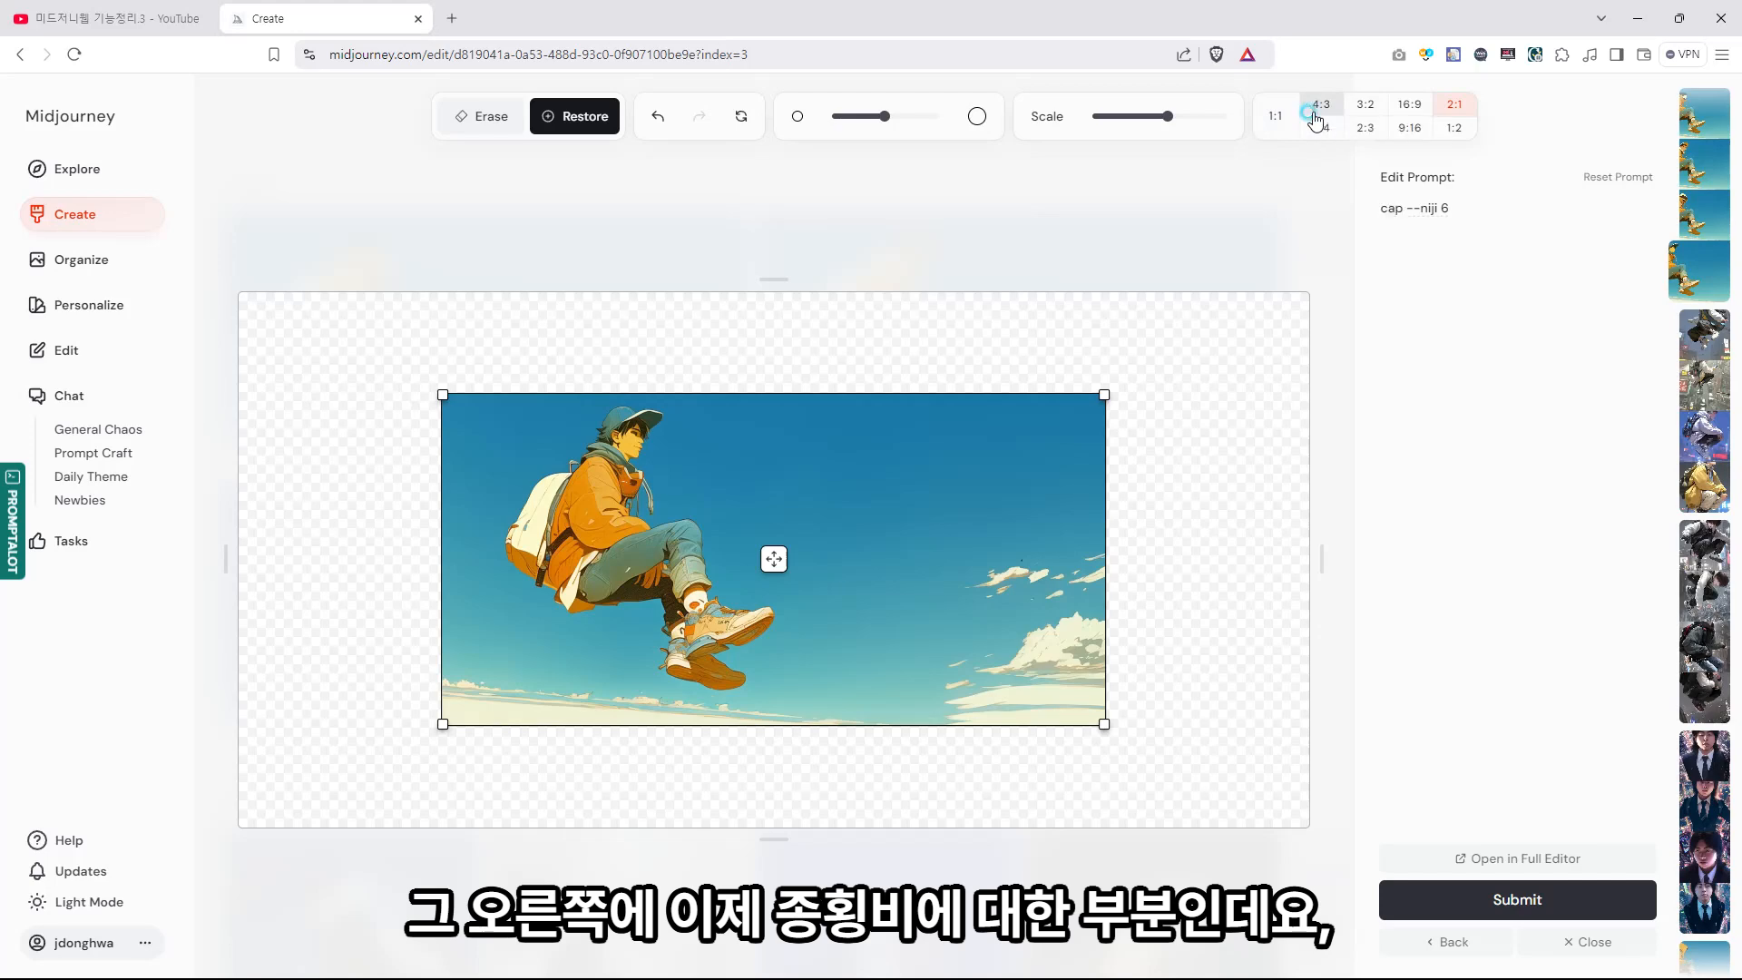
left_click(1327, 127)
left_click(1365, 106)
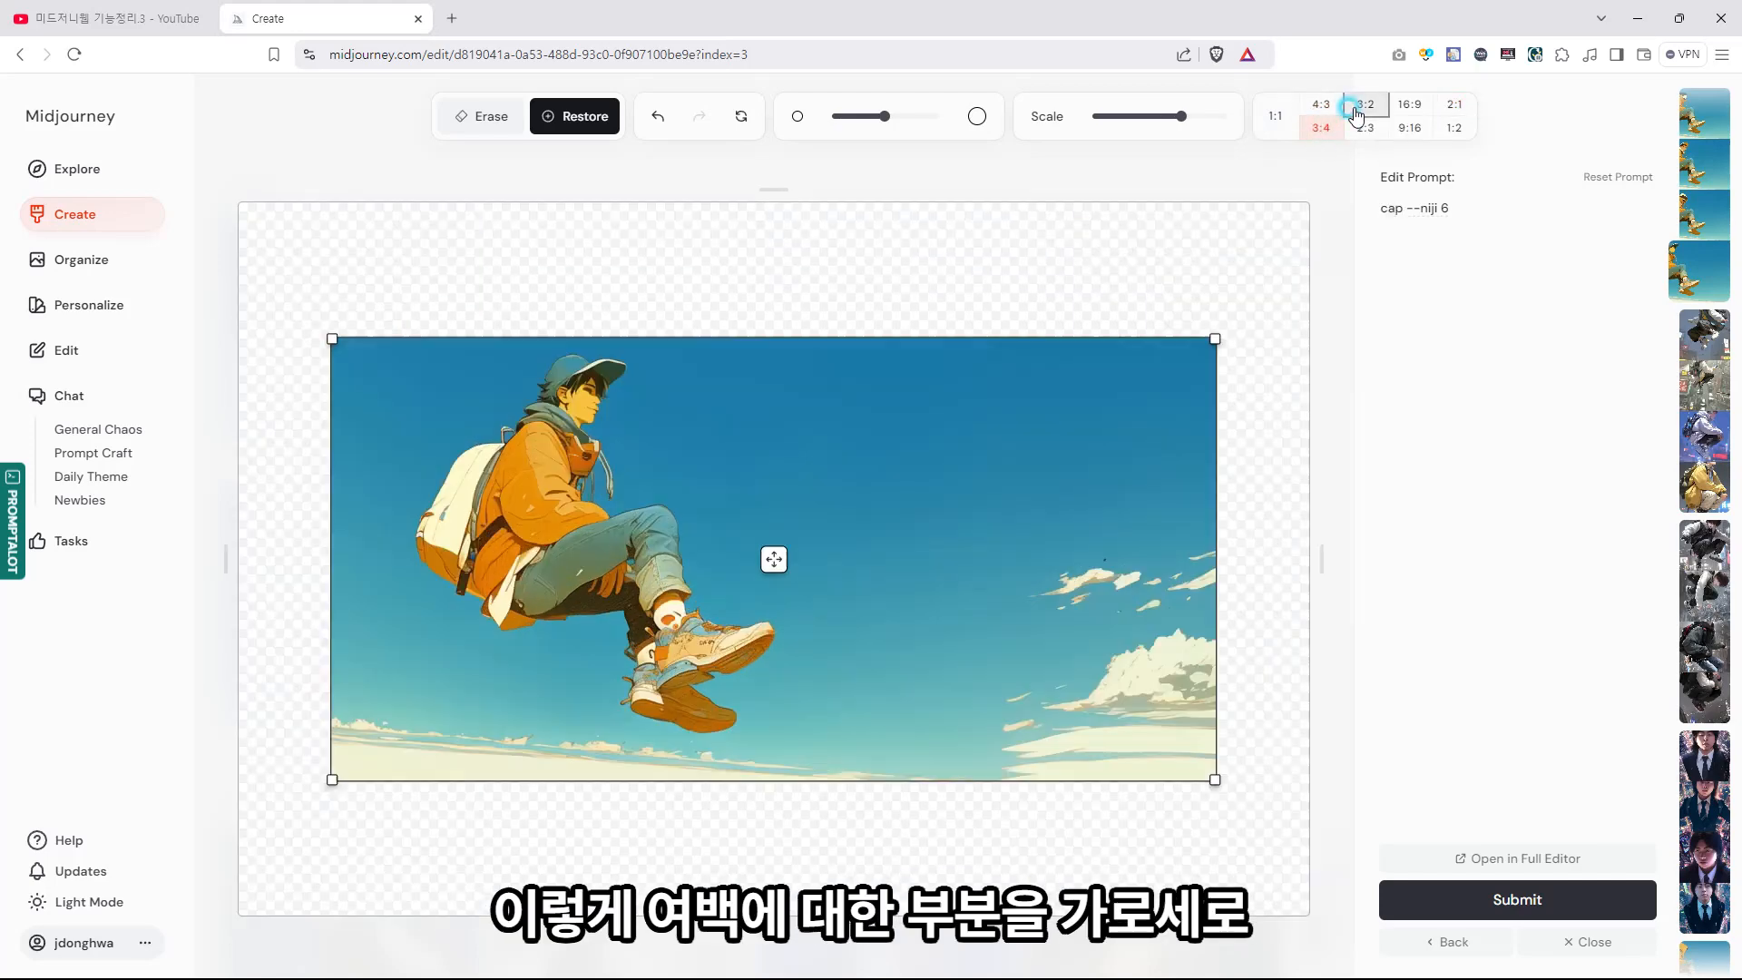
left_click(1365, 127)
left_click(1406, 110)
left_click(1407, 132)
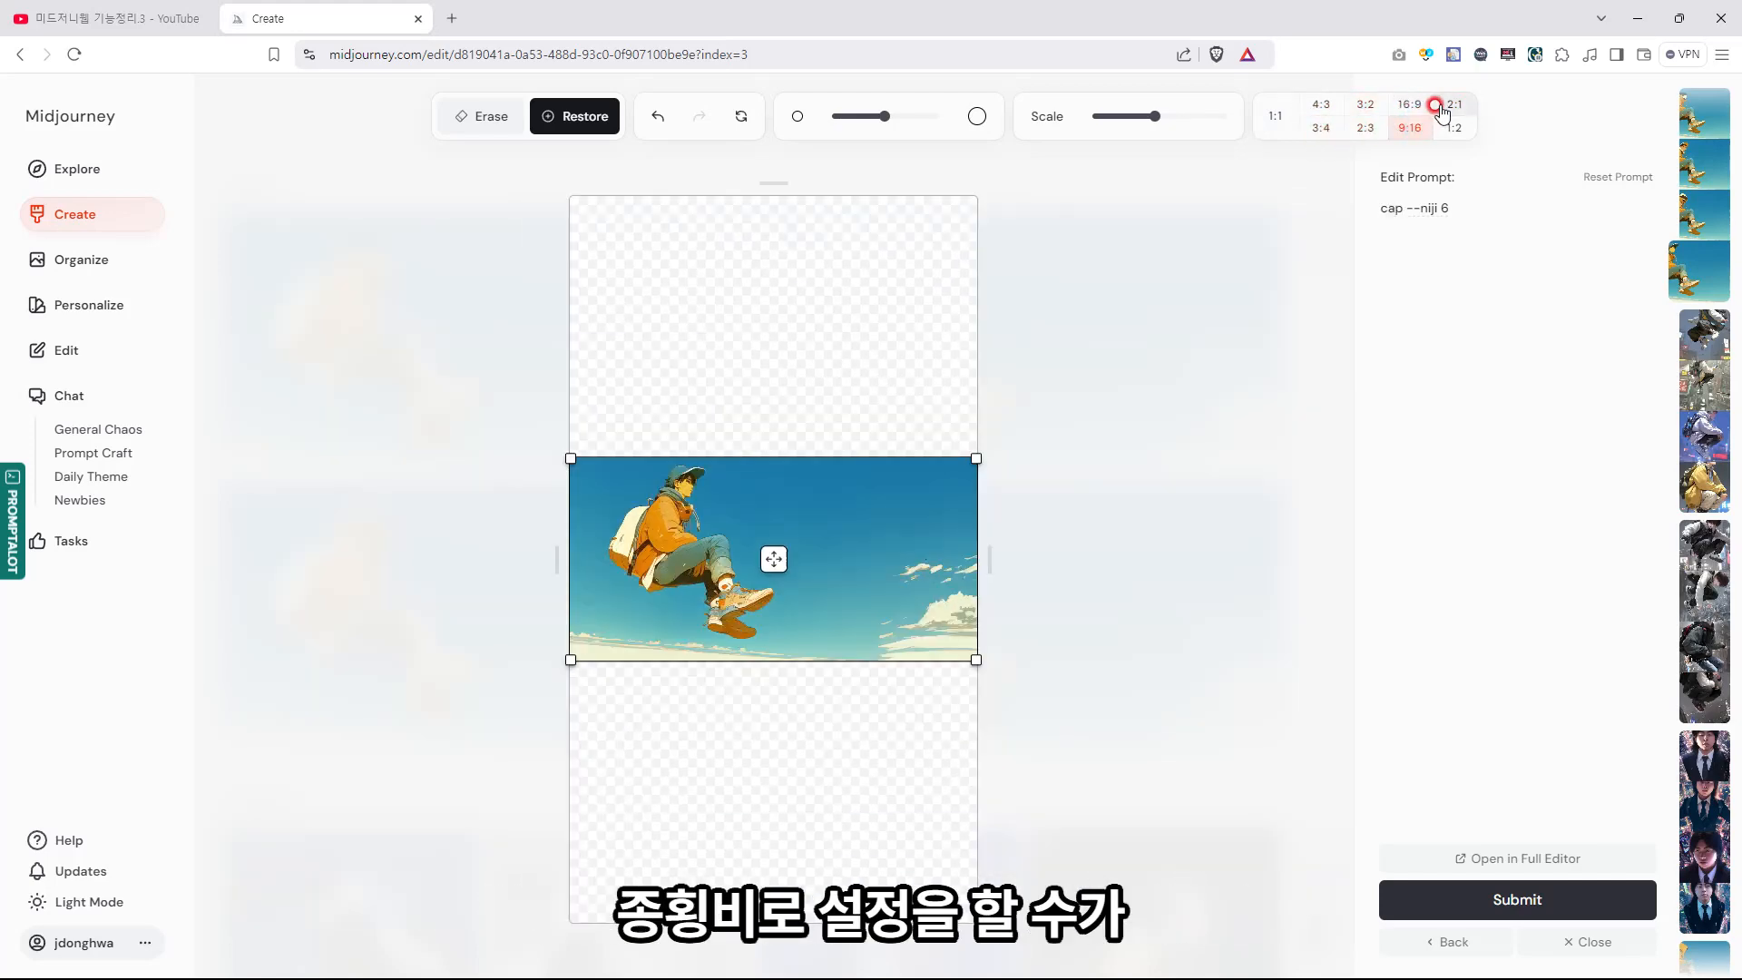
left_click(1455, 127)
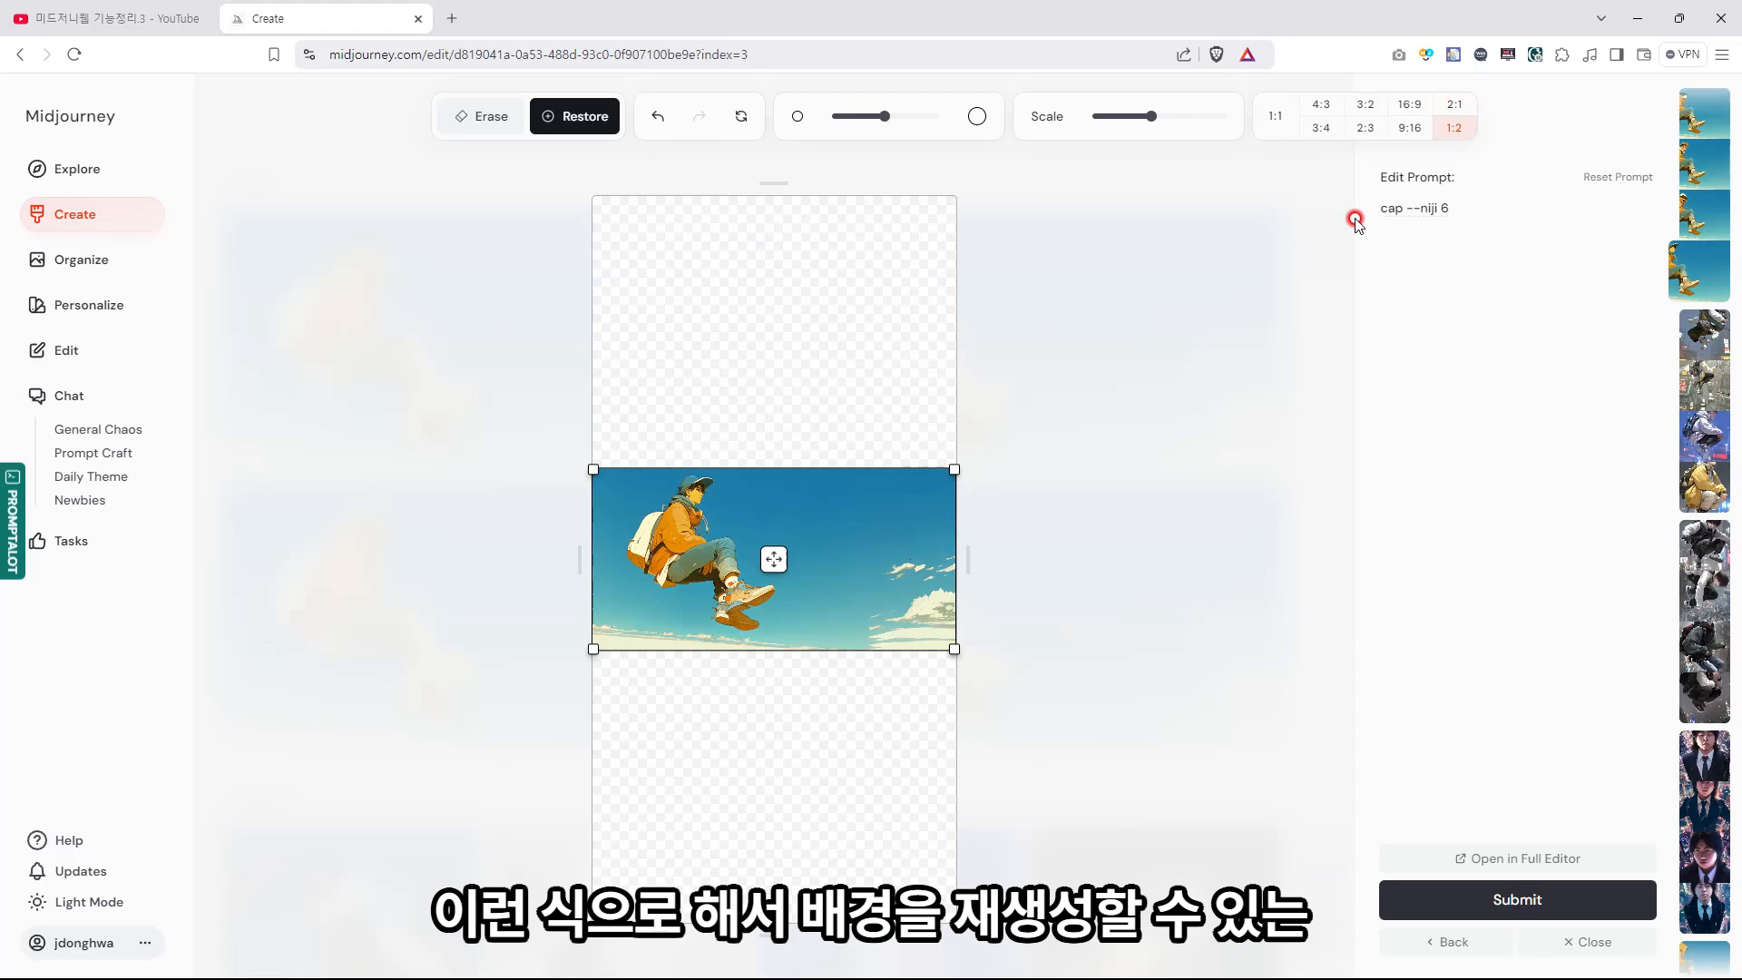
left_click(1281, 124)
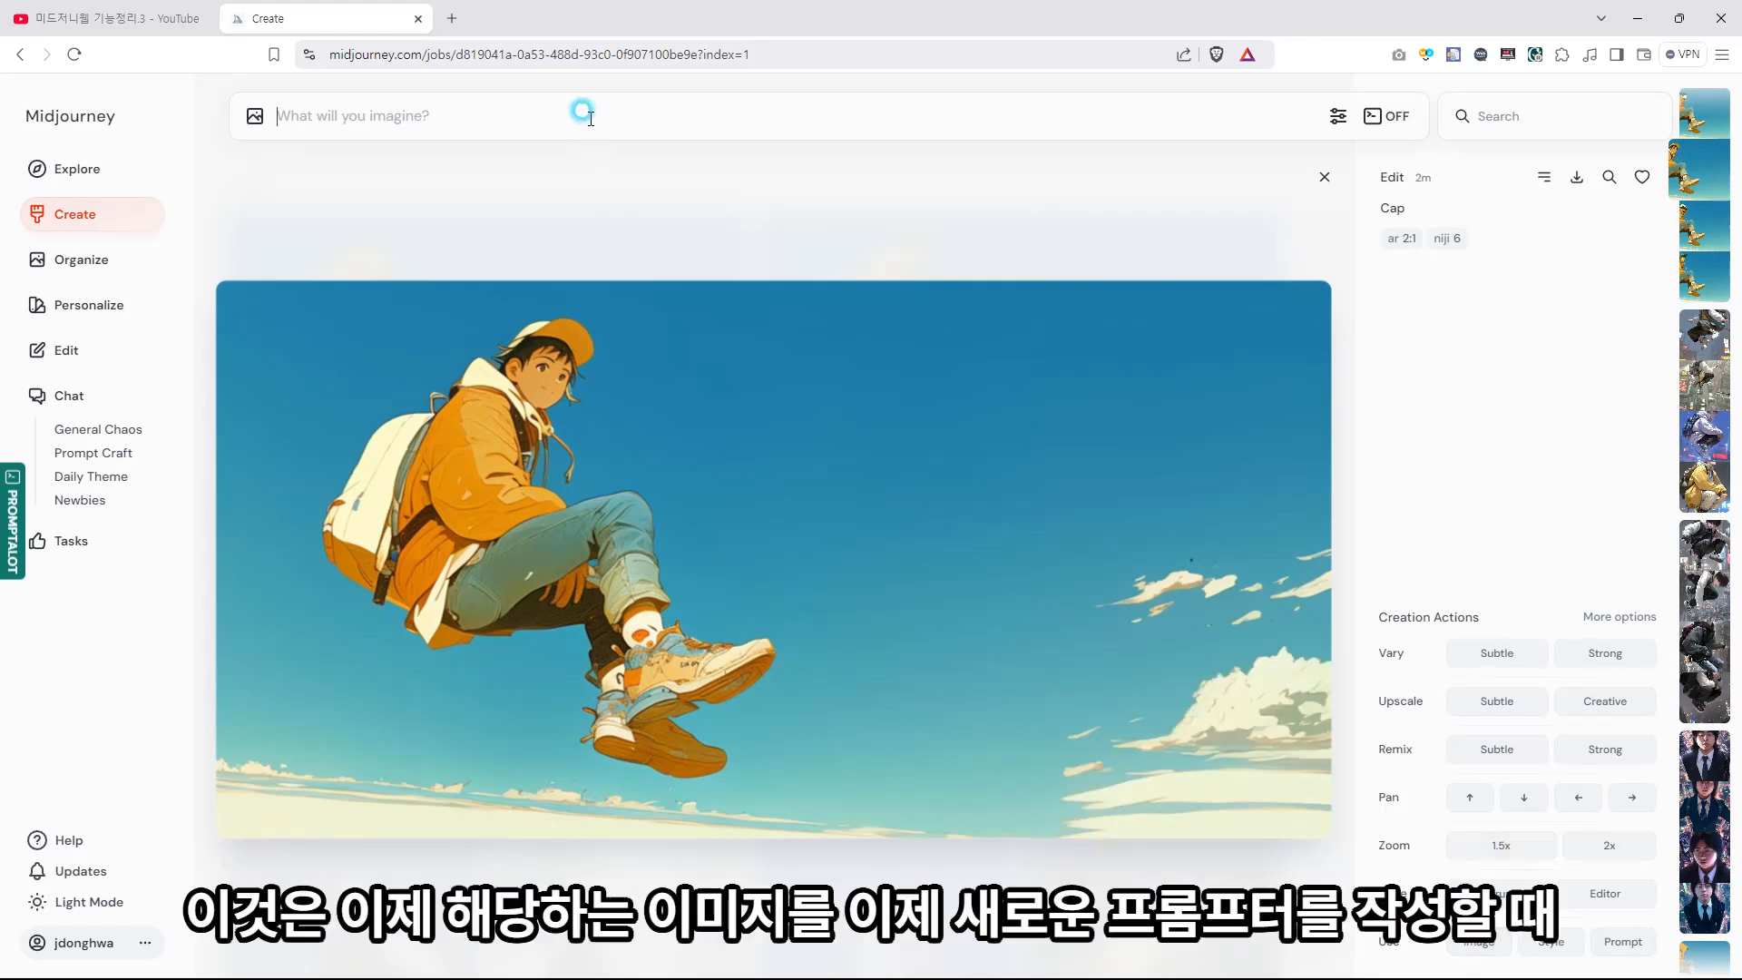
- Try using the yellow-cap image as an image reference, as a style reference, and as the source of the prompt
left_click(1461, 944)
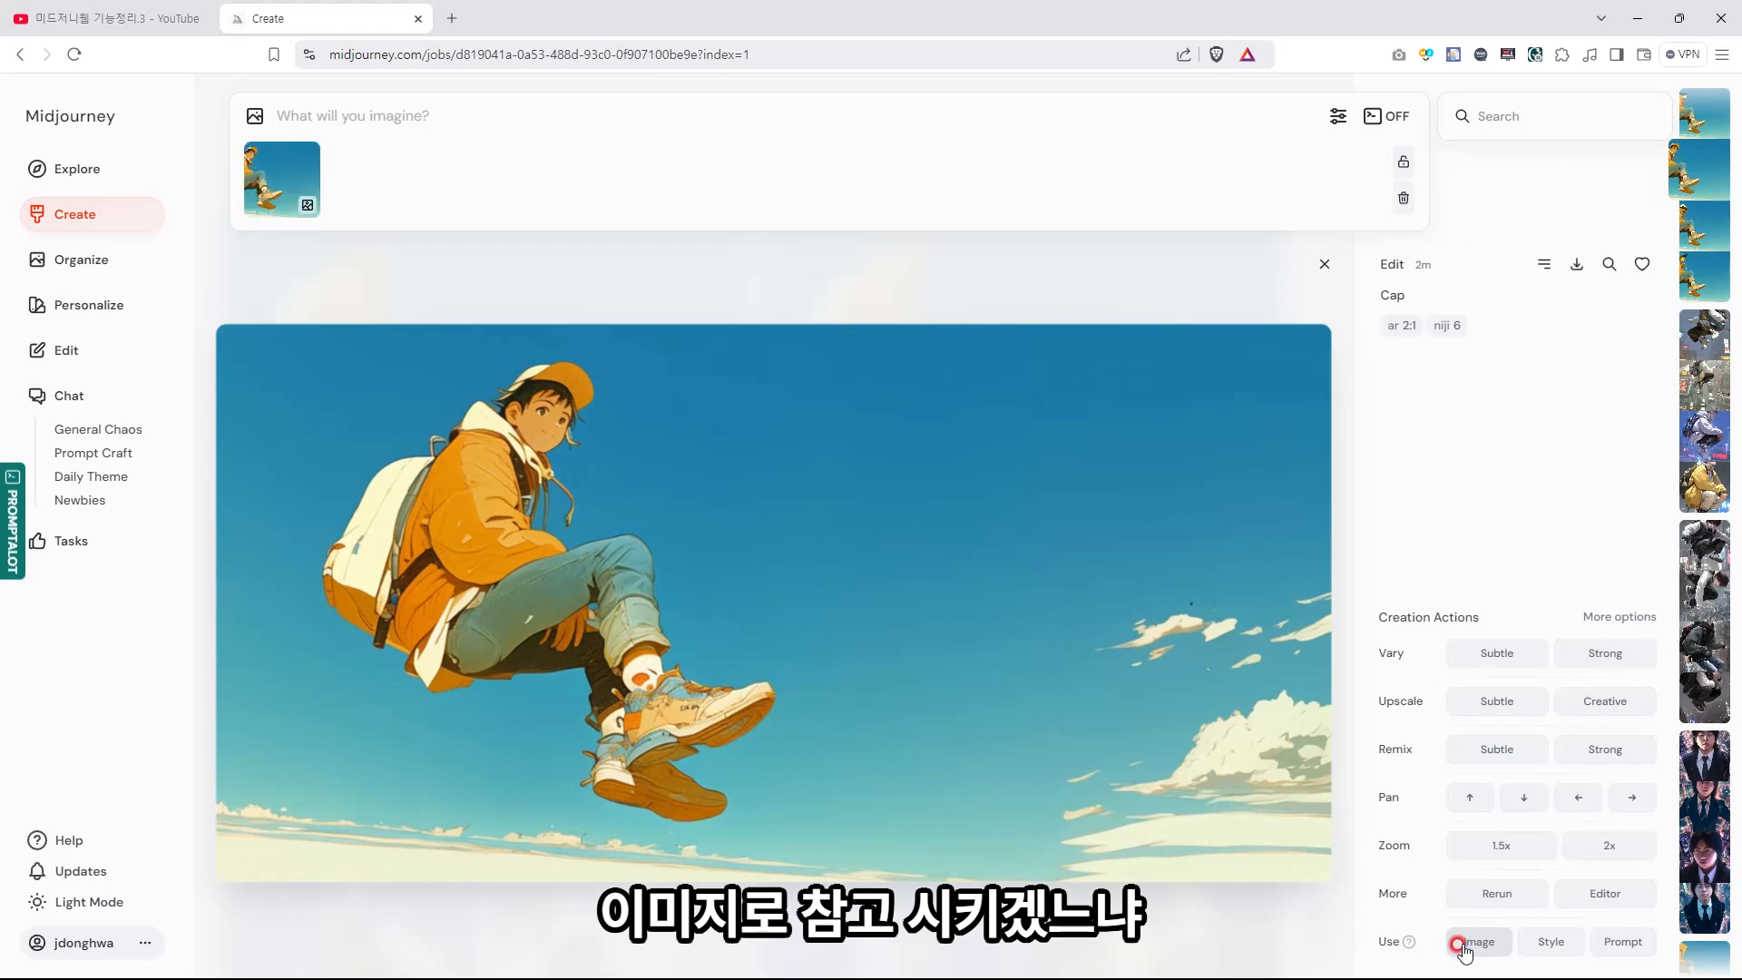
left_click(1552, 944)
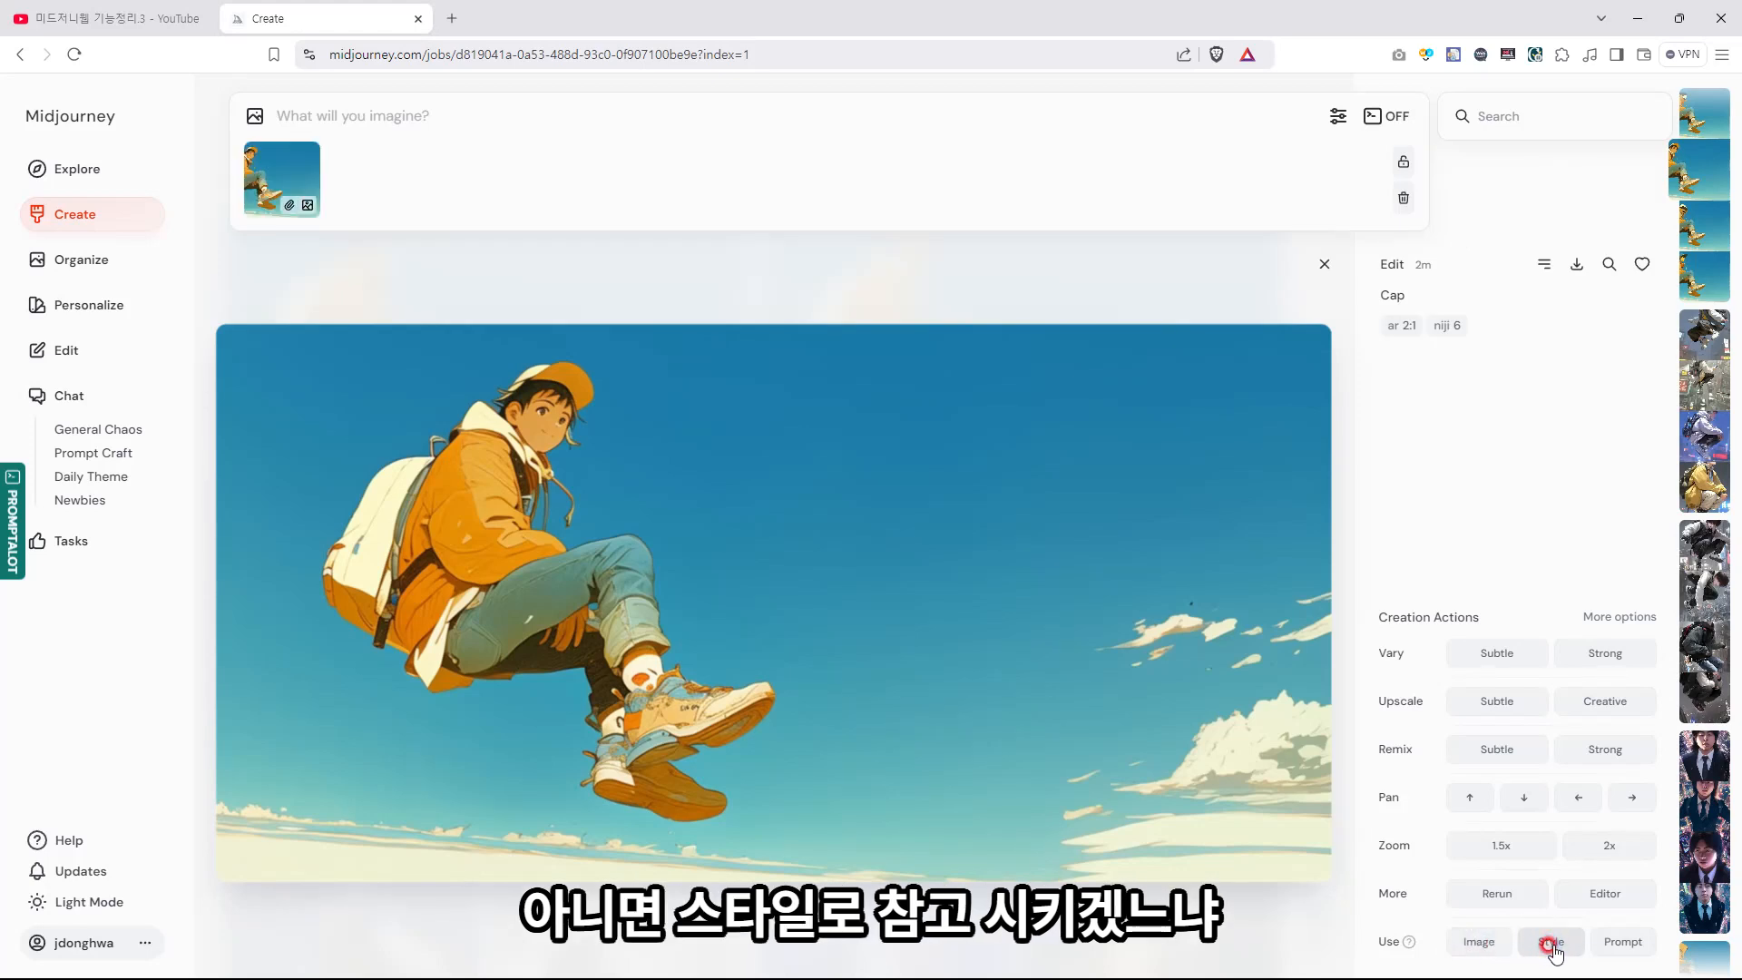
left_click(1606, 941)
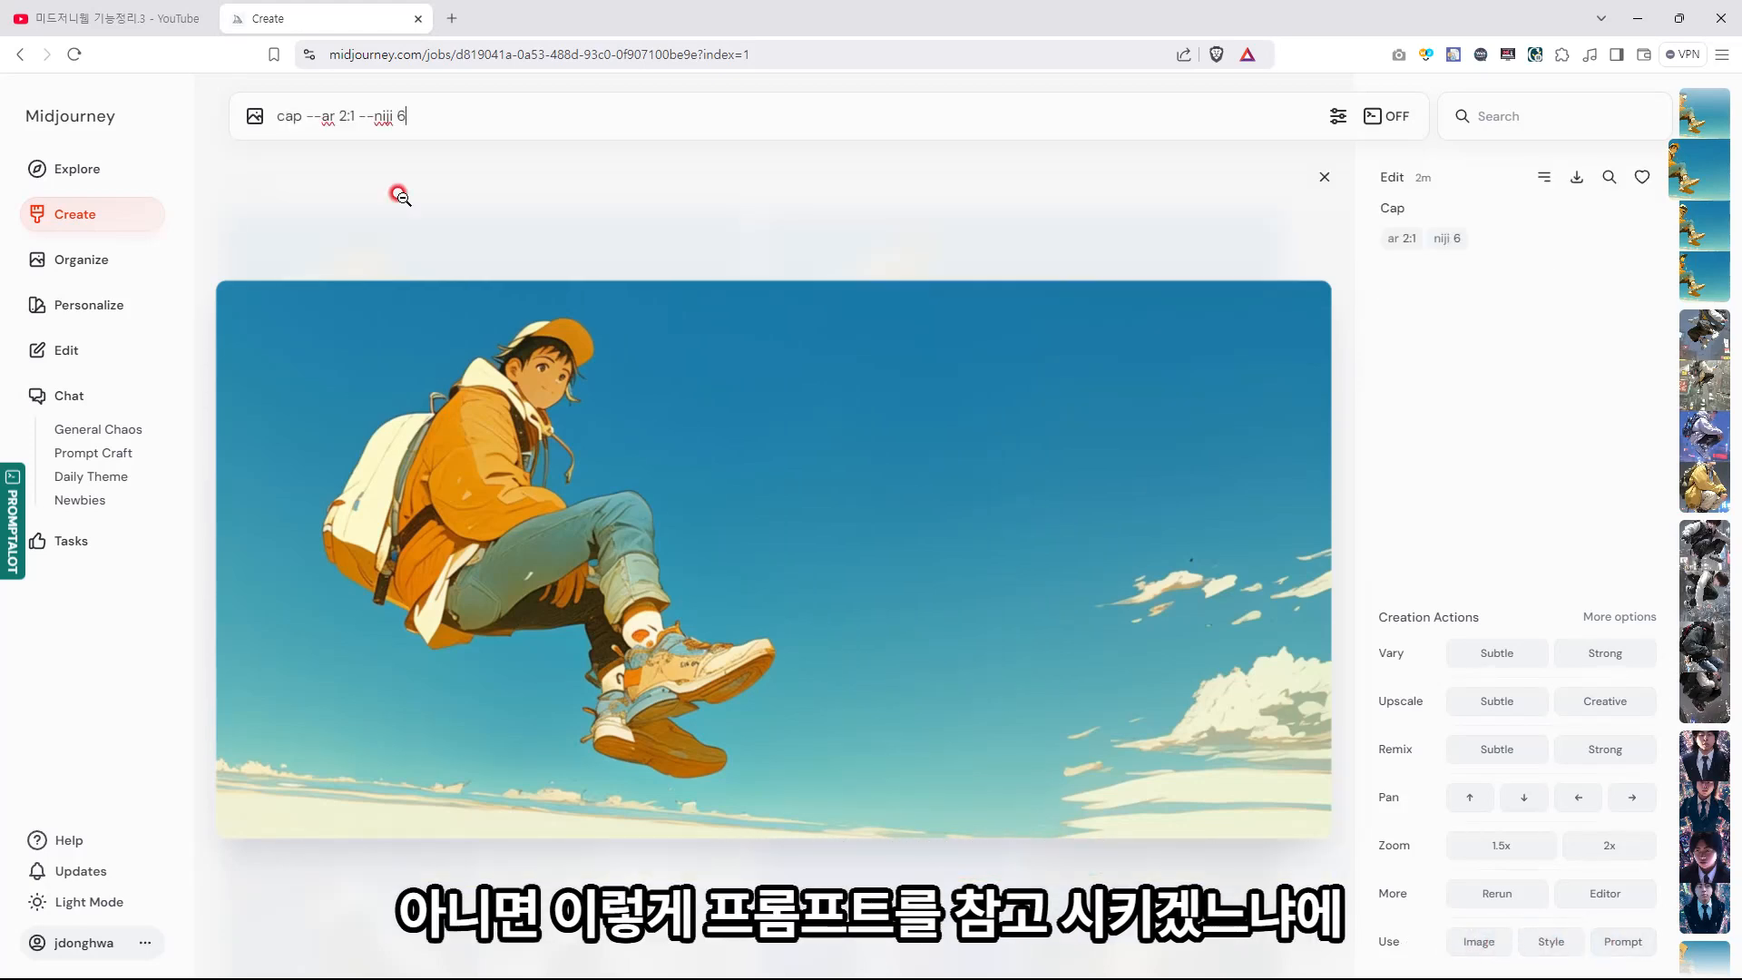
- Clear the reused prompt "cap --ar 2:1 --niji 6", and try the image as a style reference before removing it
left_click_drag(412, 113, 284, 115)
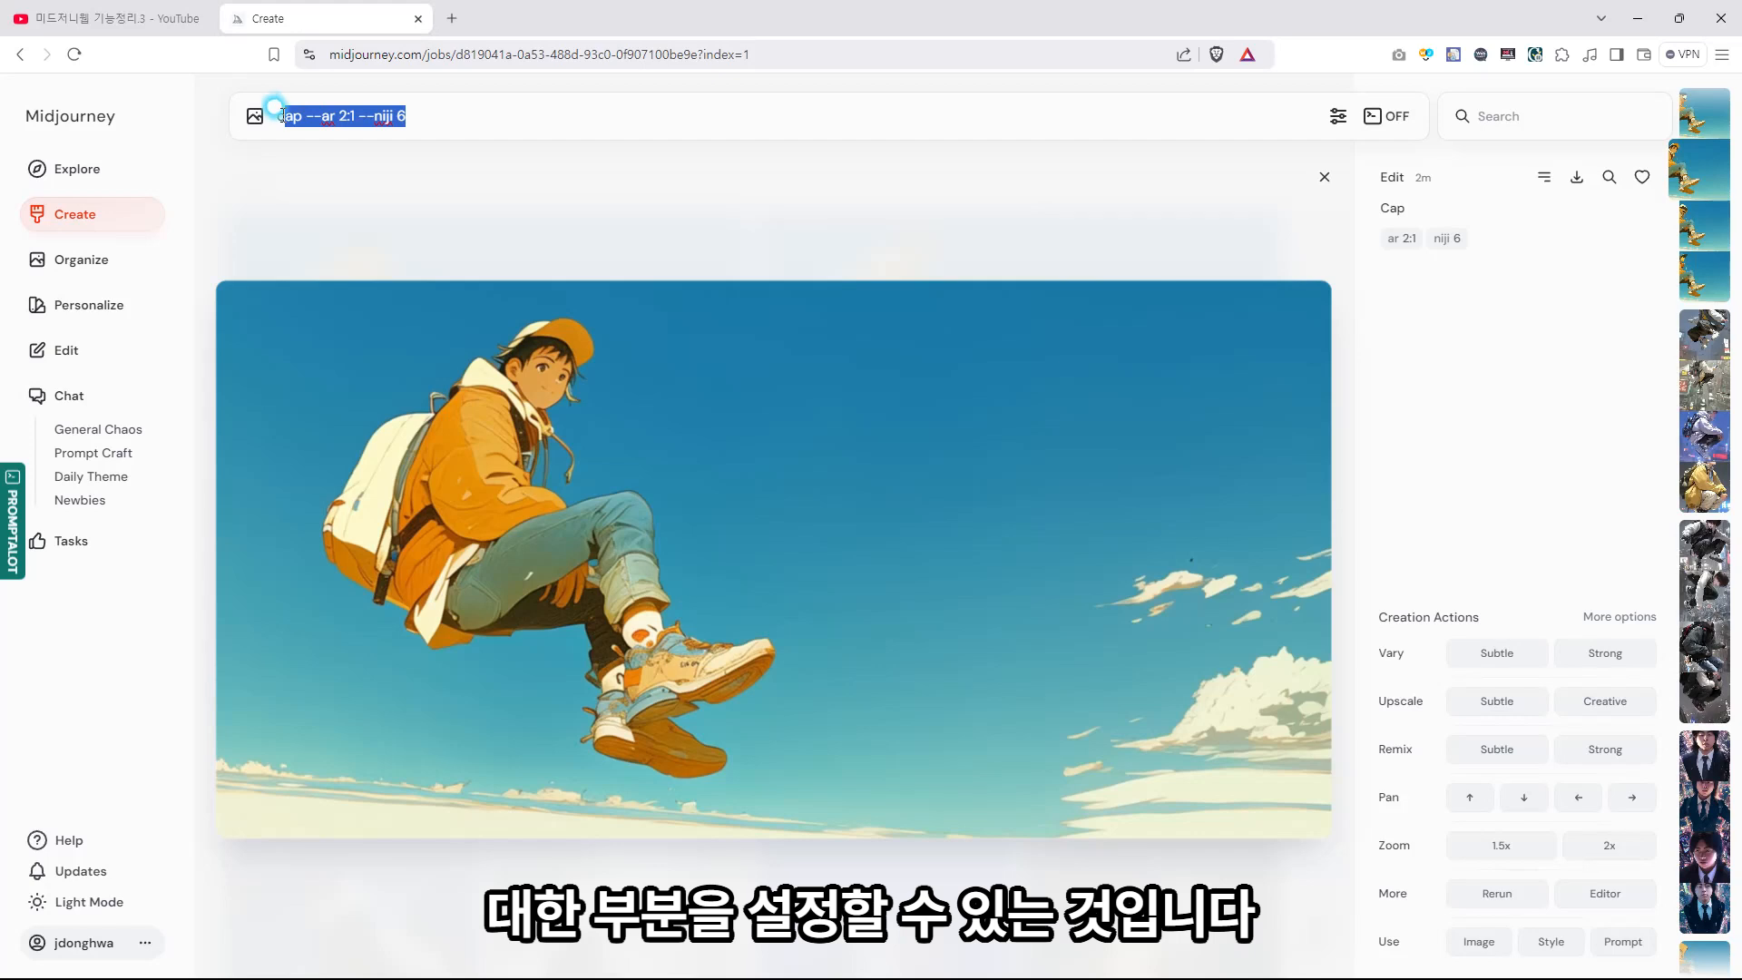
left_click(1539, 944)
left_click_drag(525, 116, 275, 116)
key("BackSpace")
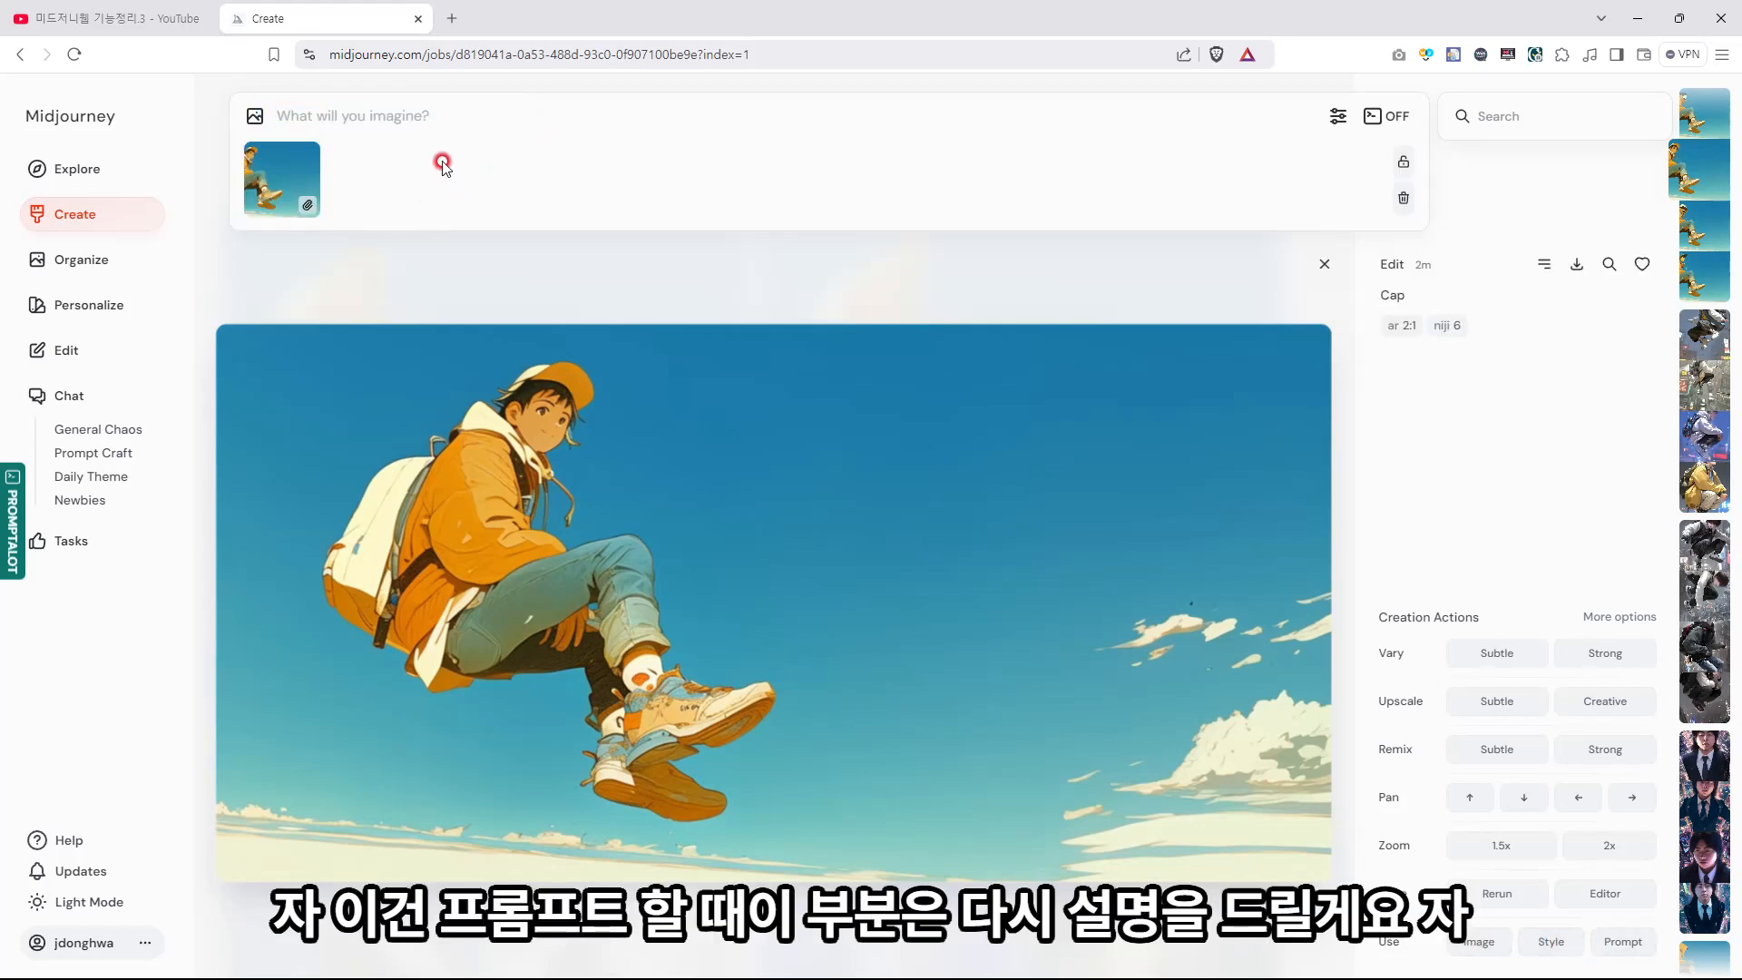
left_click(317, 145)
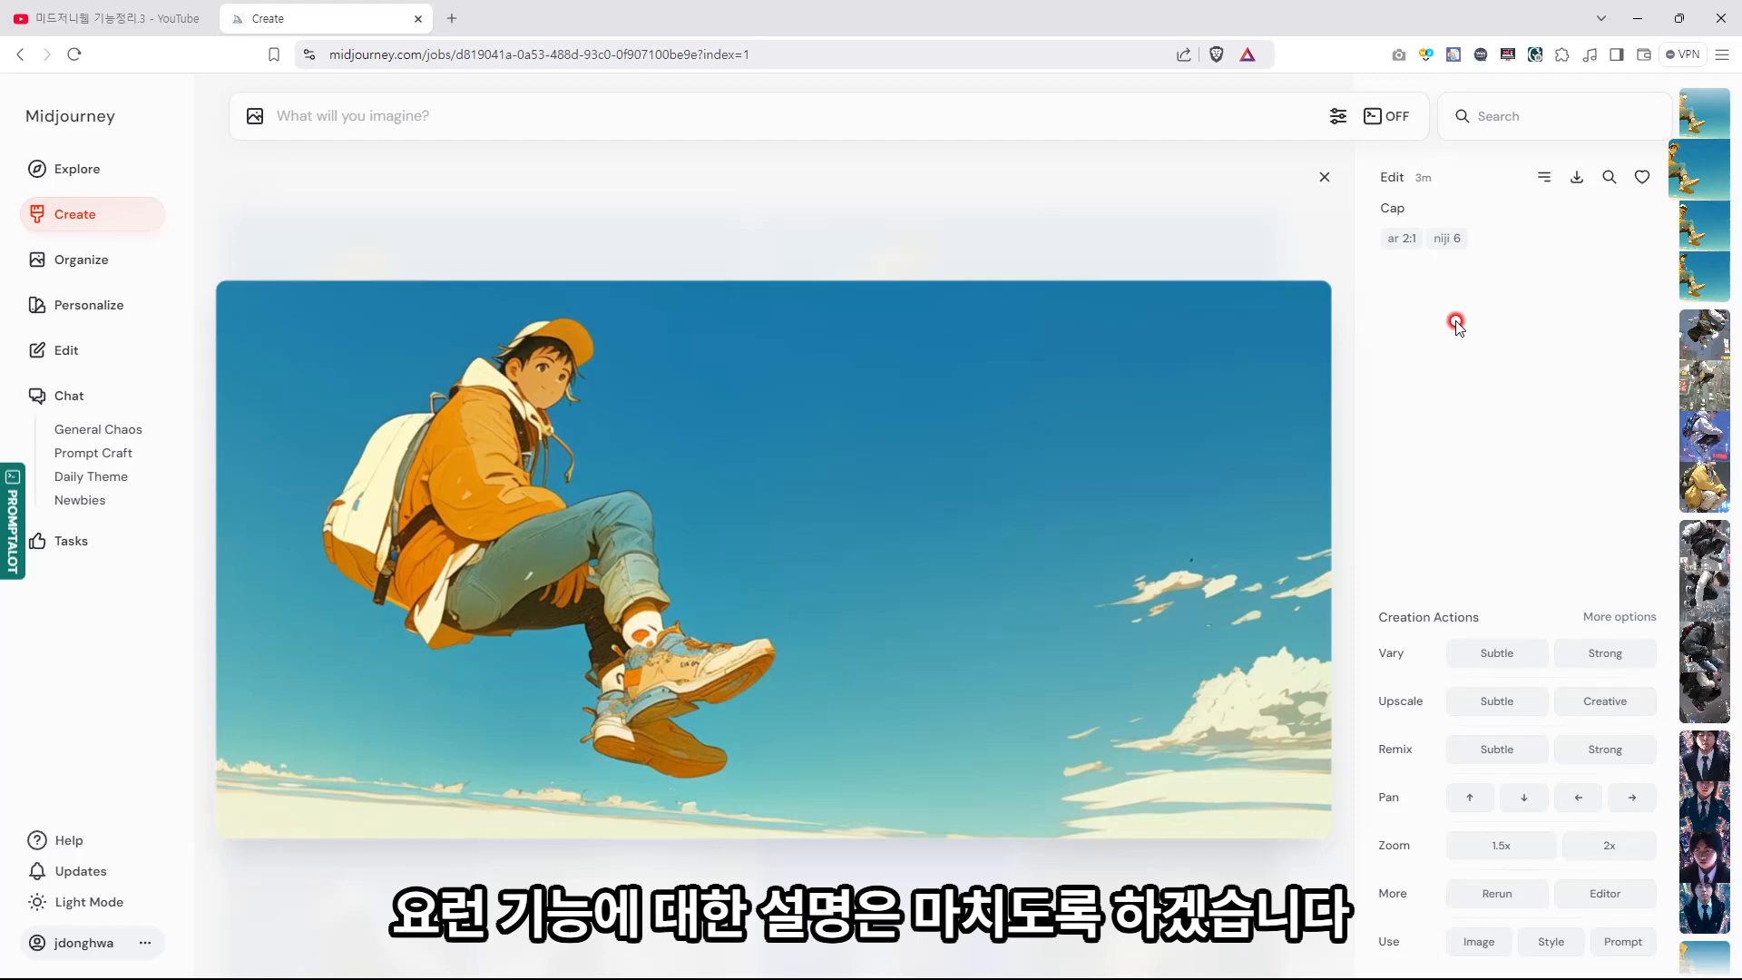
- Leave the image detail view and open the reference image library for a new prompt
key("Escape")
left_click(302, 116)
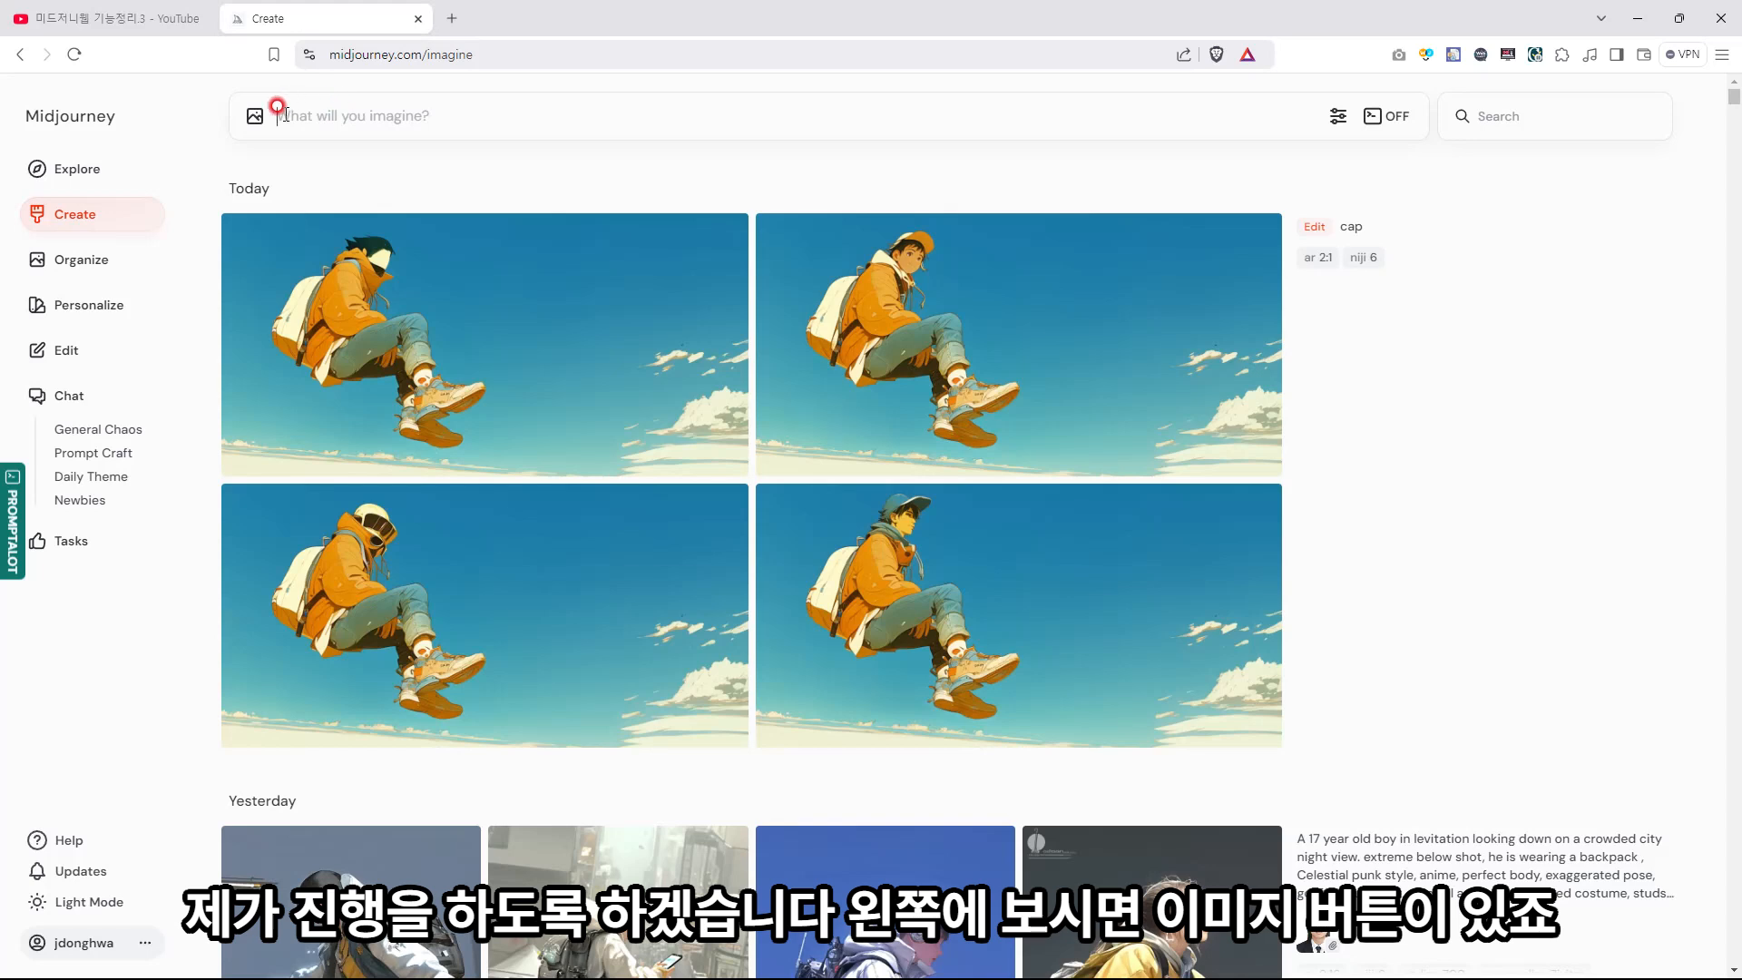
left_click(253, 118)
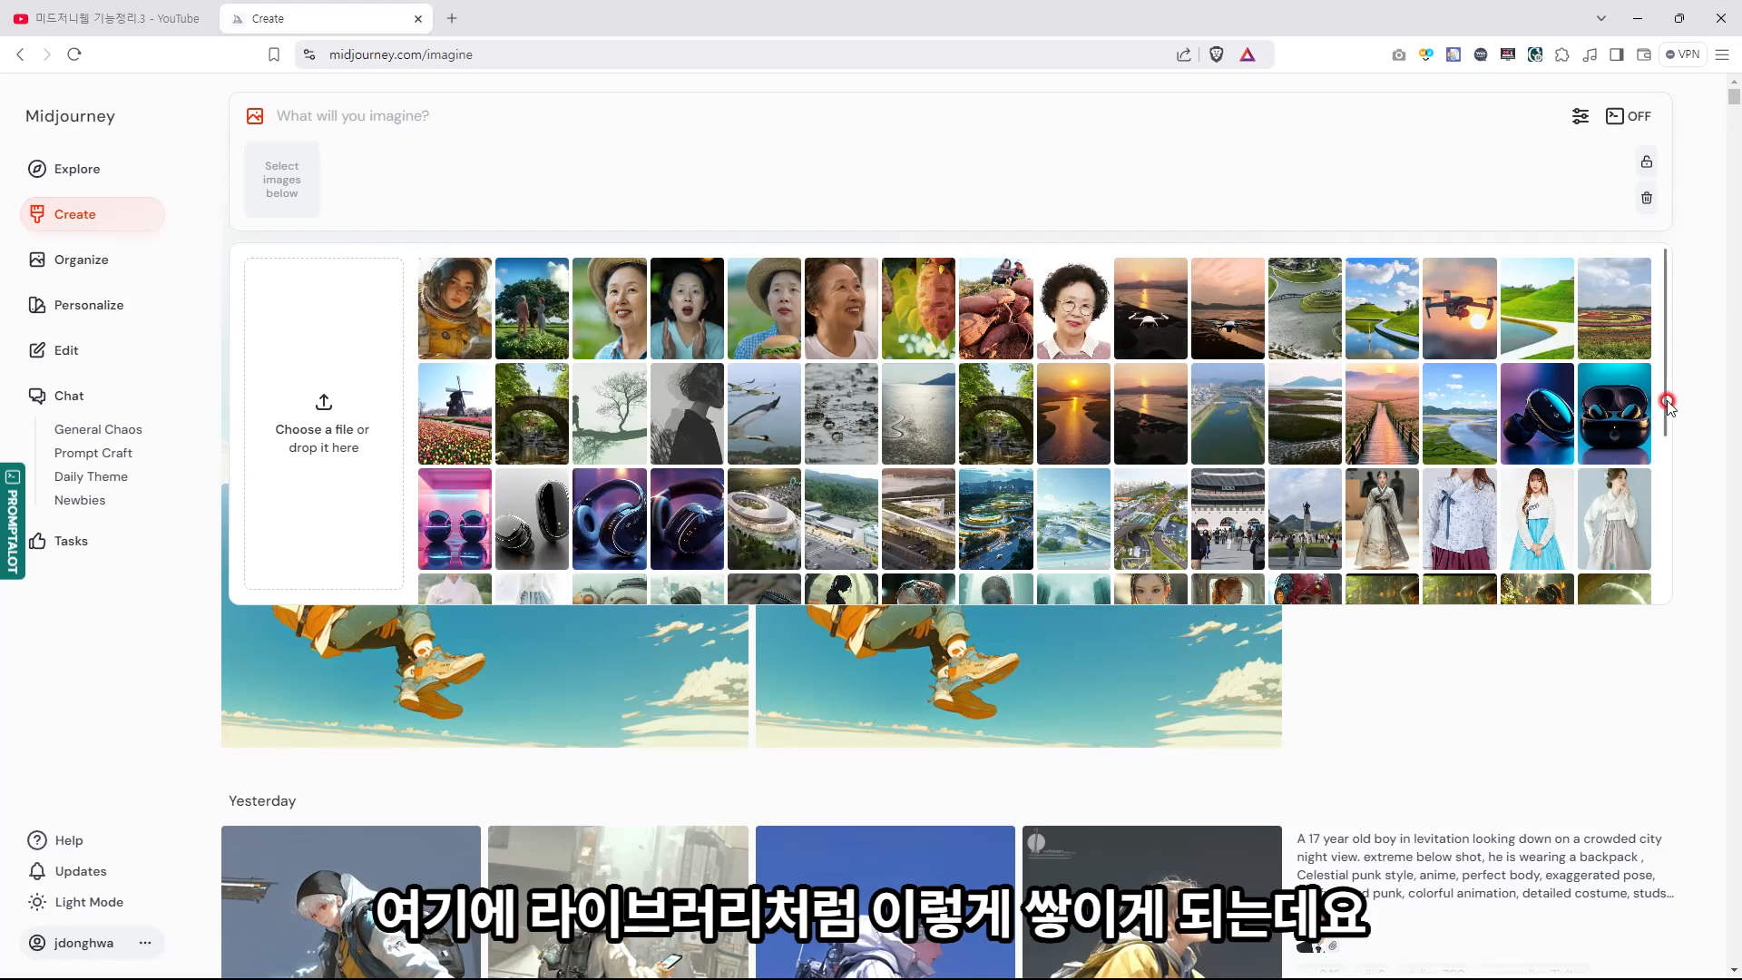
- Try the astronaut image as a reference, remove it, and view its suggested subjects and descriptors before returning to the library
left_click(462, 306)
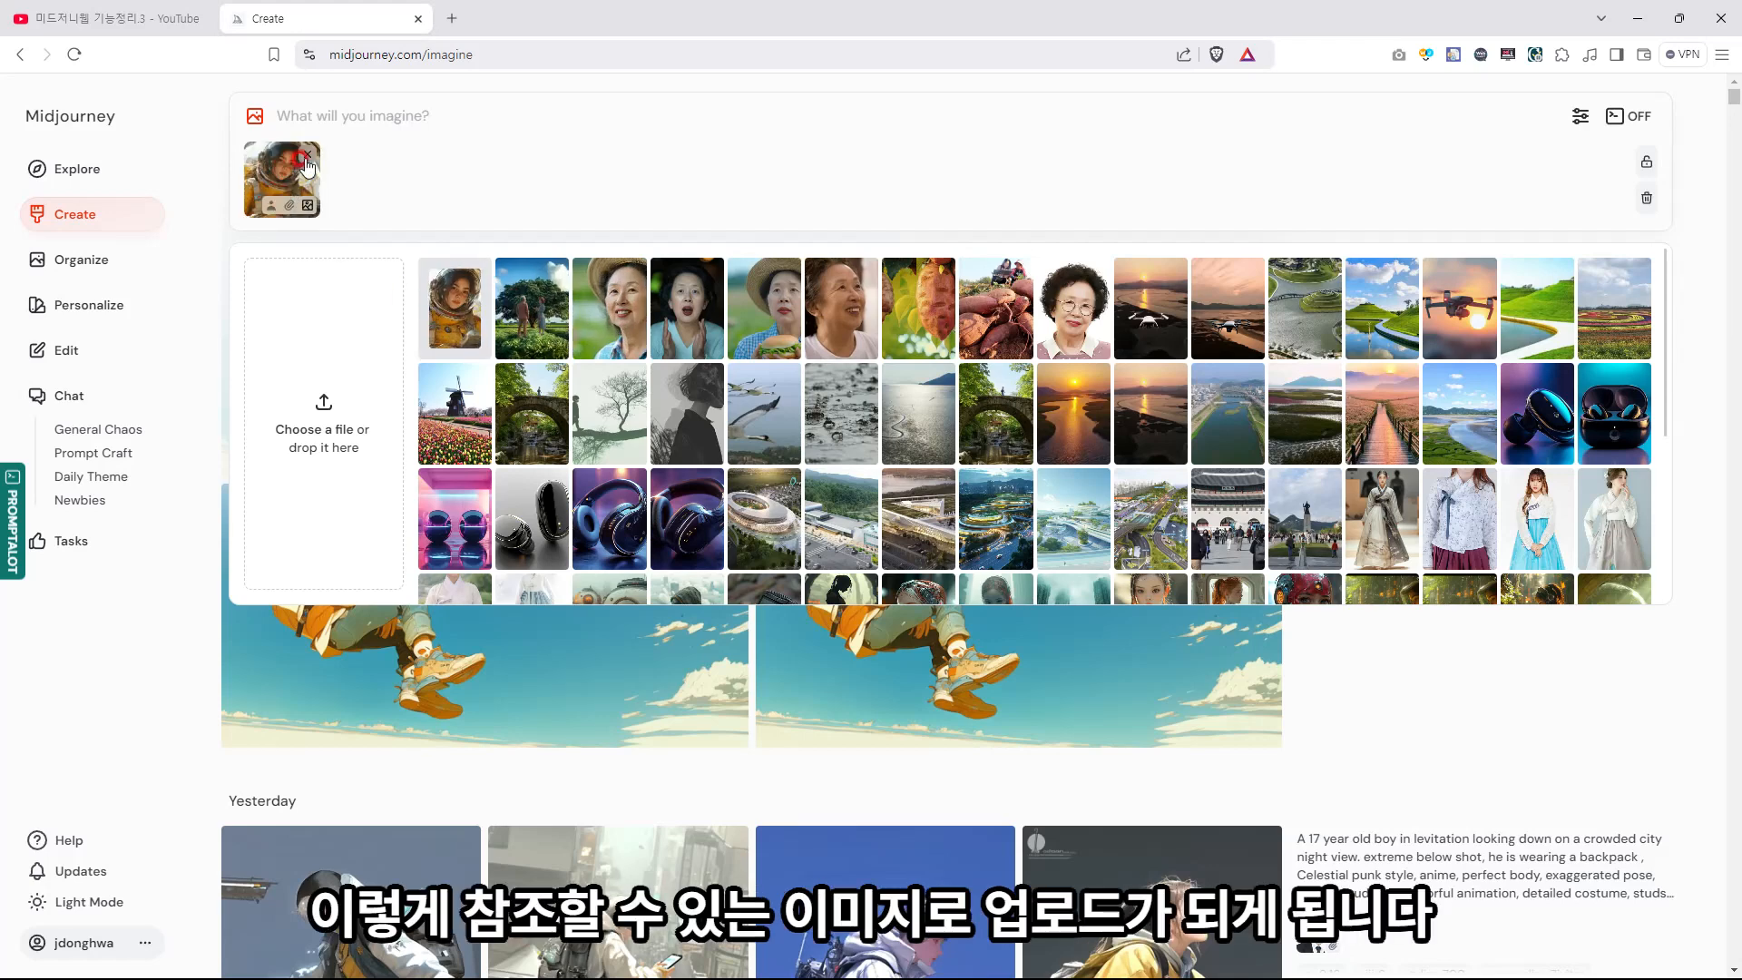
left_click(305, 157)
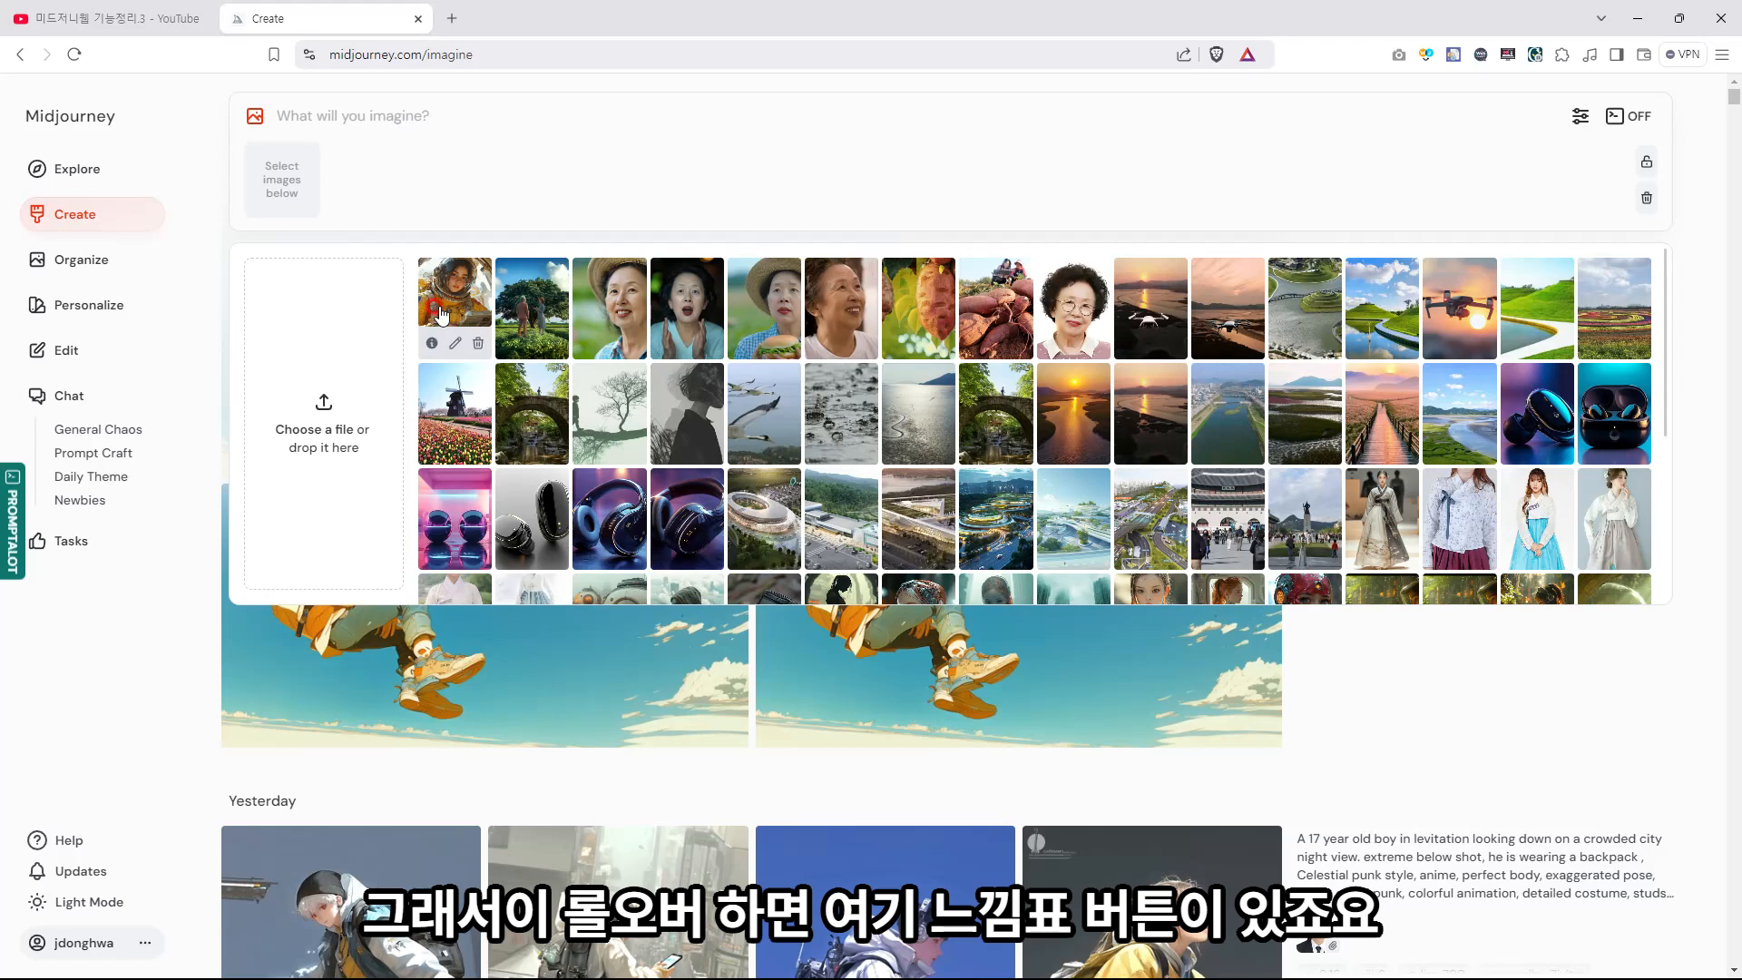
mouse_move(460, 308)
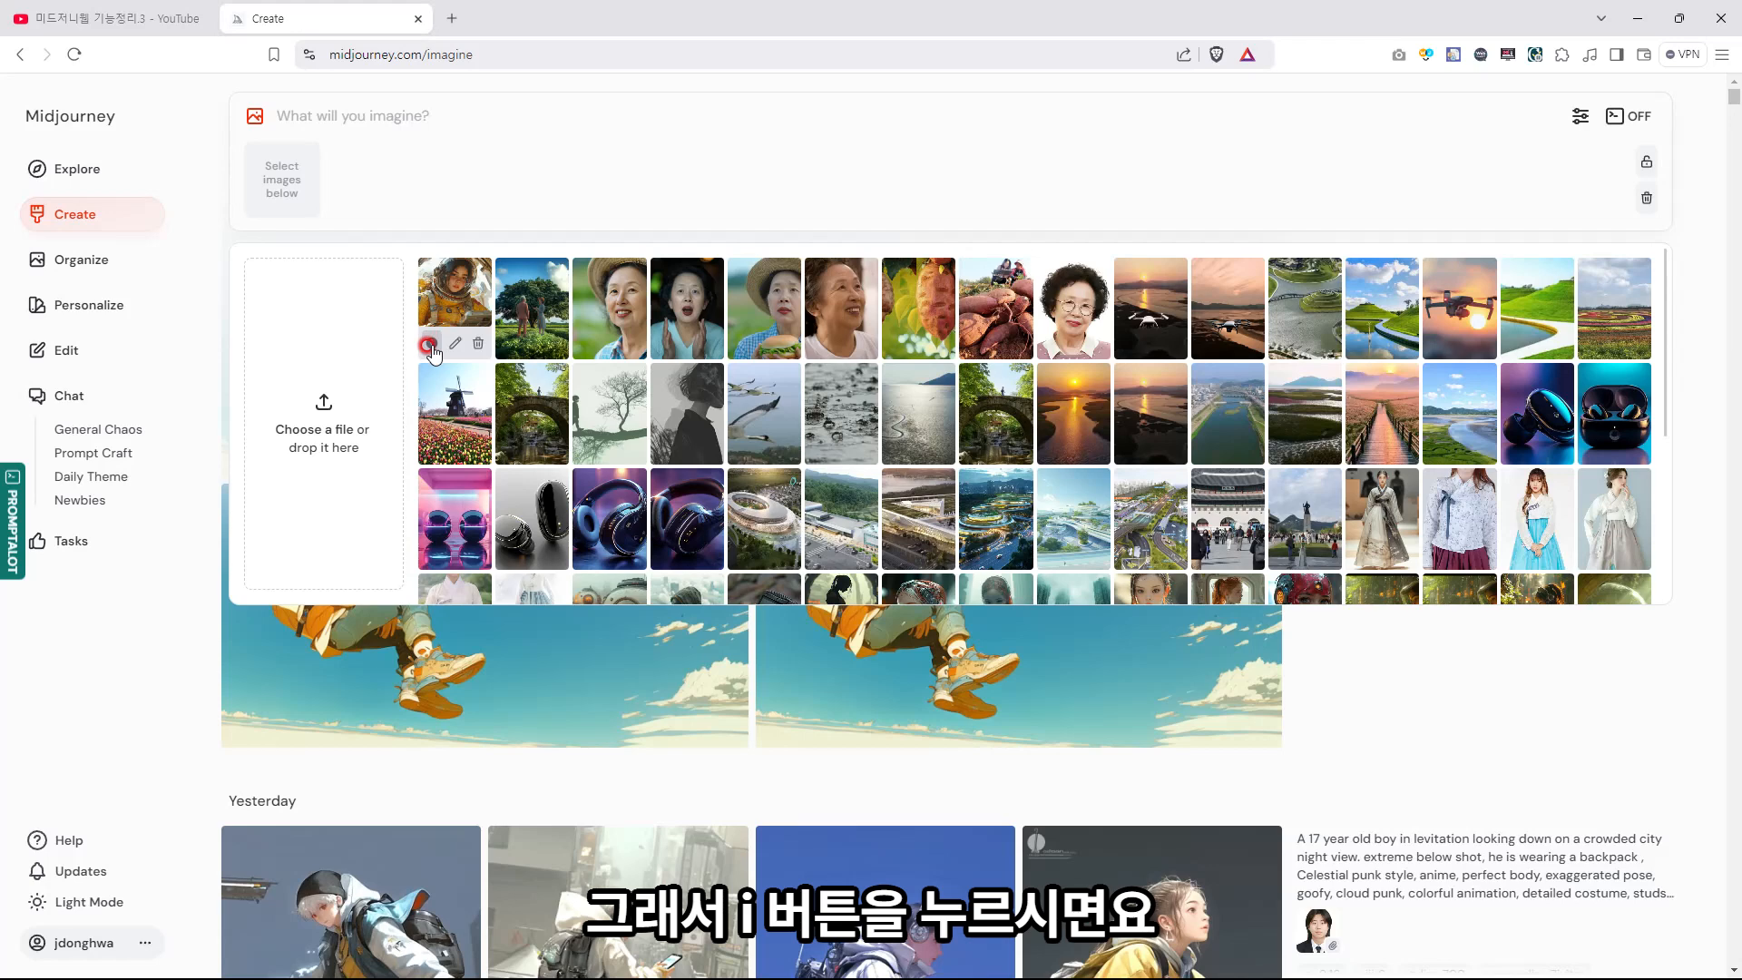
left_click(429, 346)
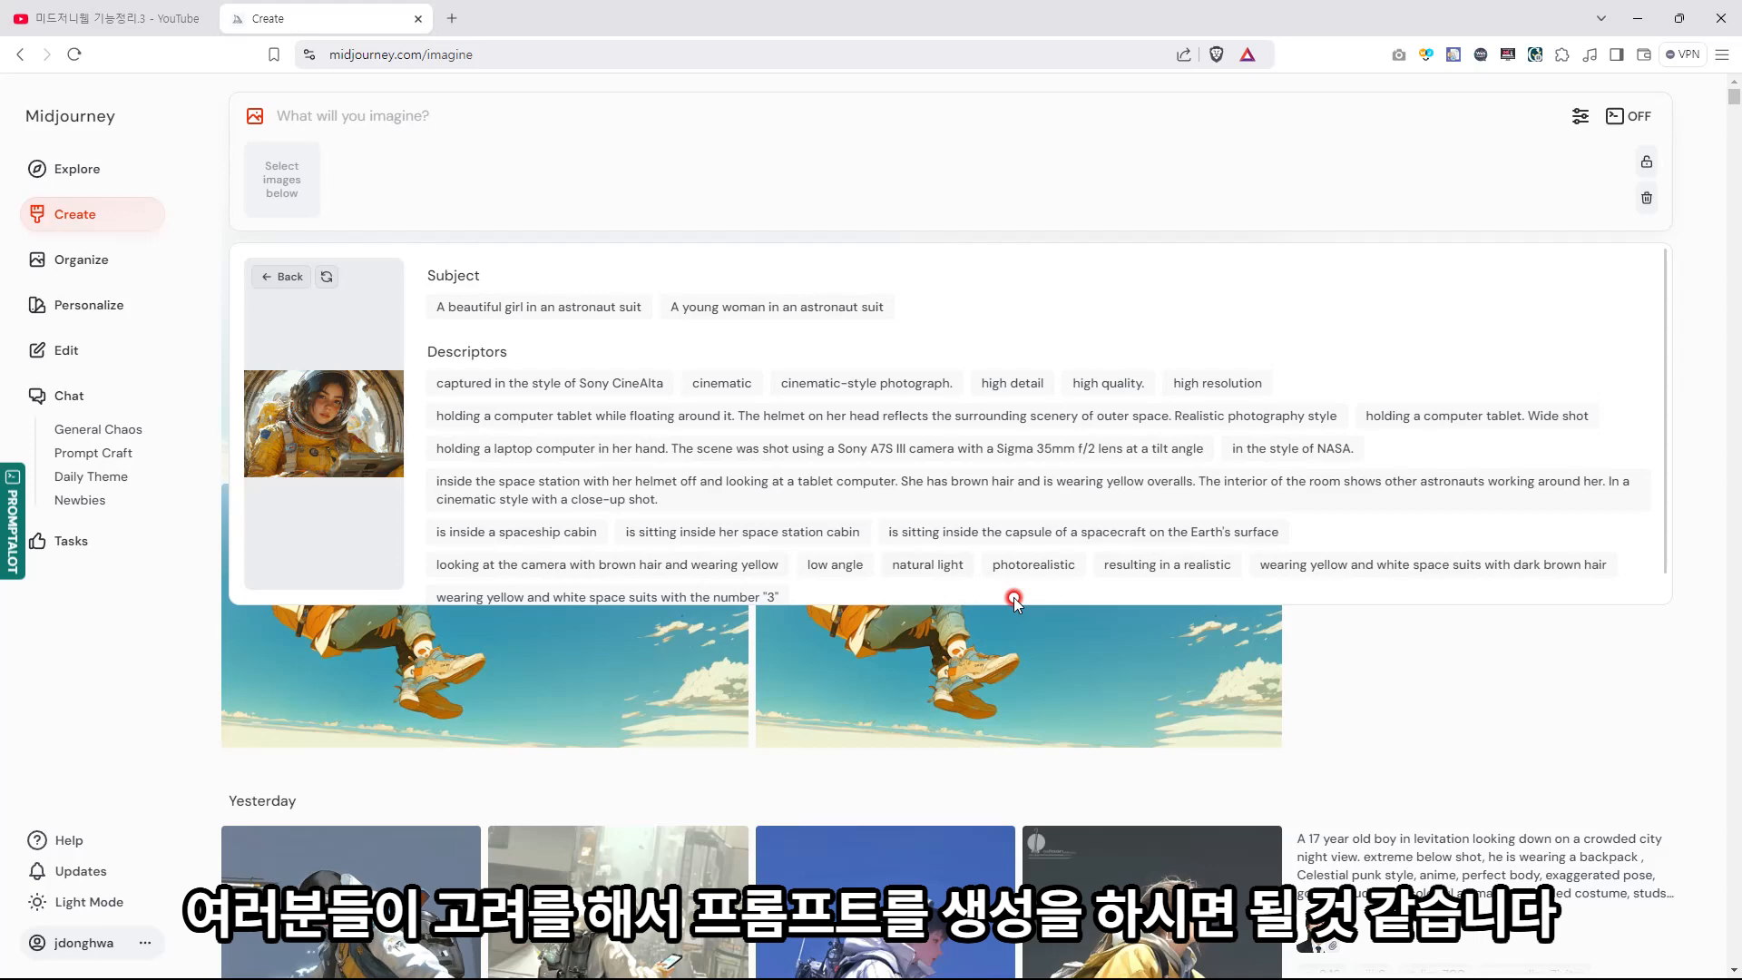
left_click(388, 263)
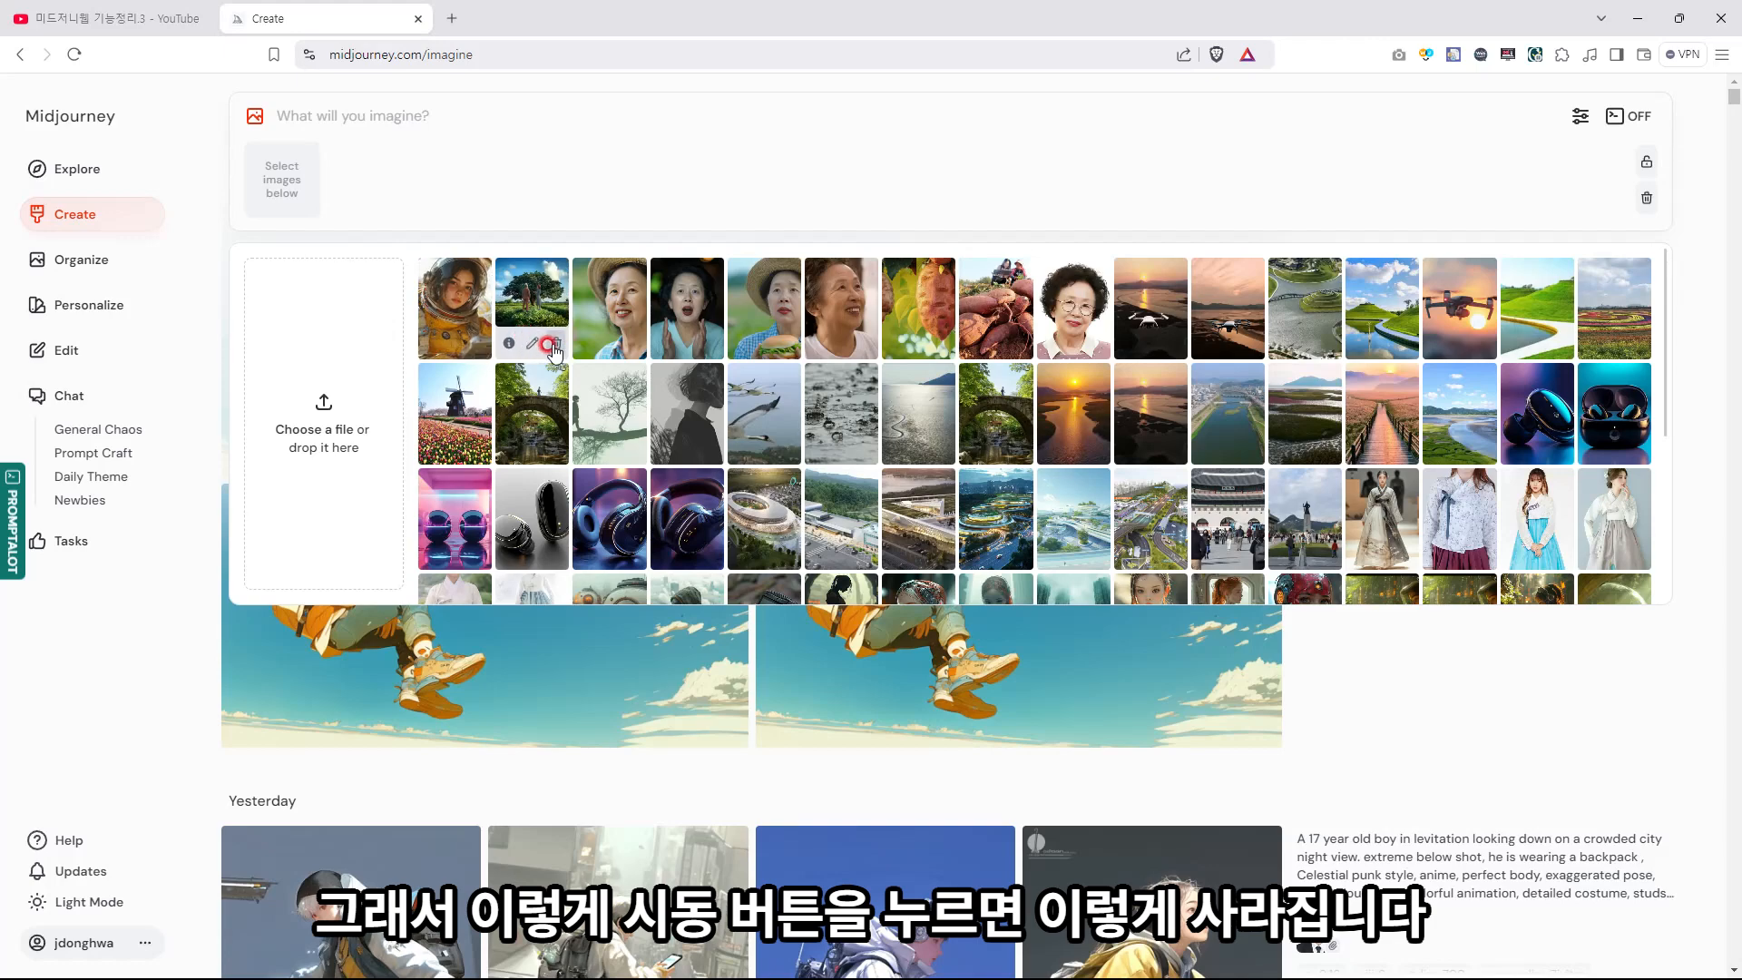
- Delete the tree landscape image from the library, and open the upload file chooser and close it without choosing a file
left_click(555, 345)
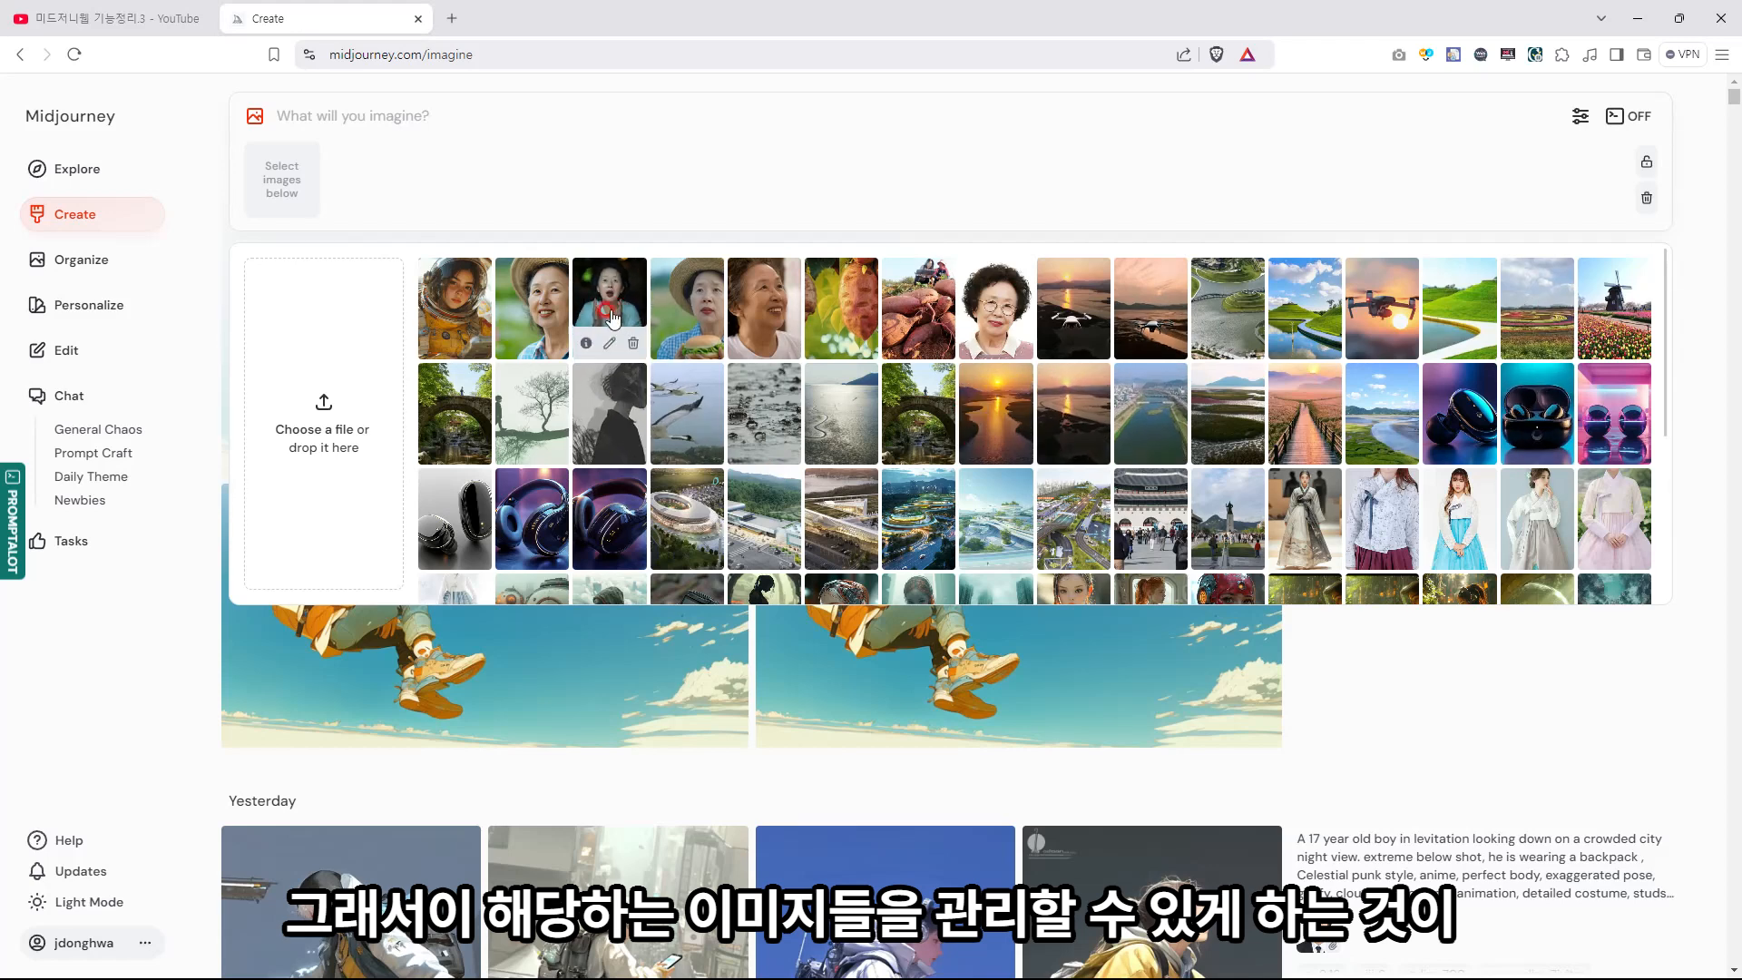
left_click(323, 399)
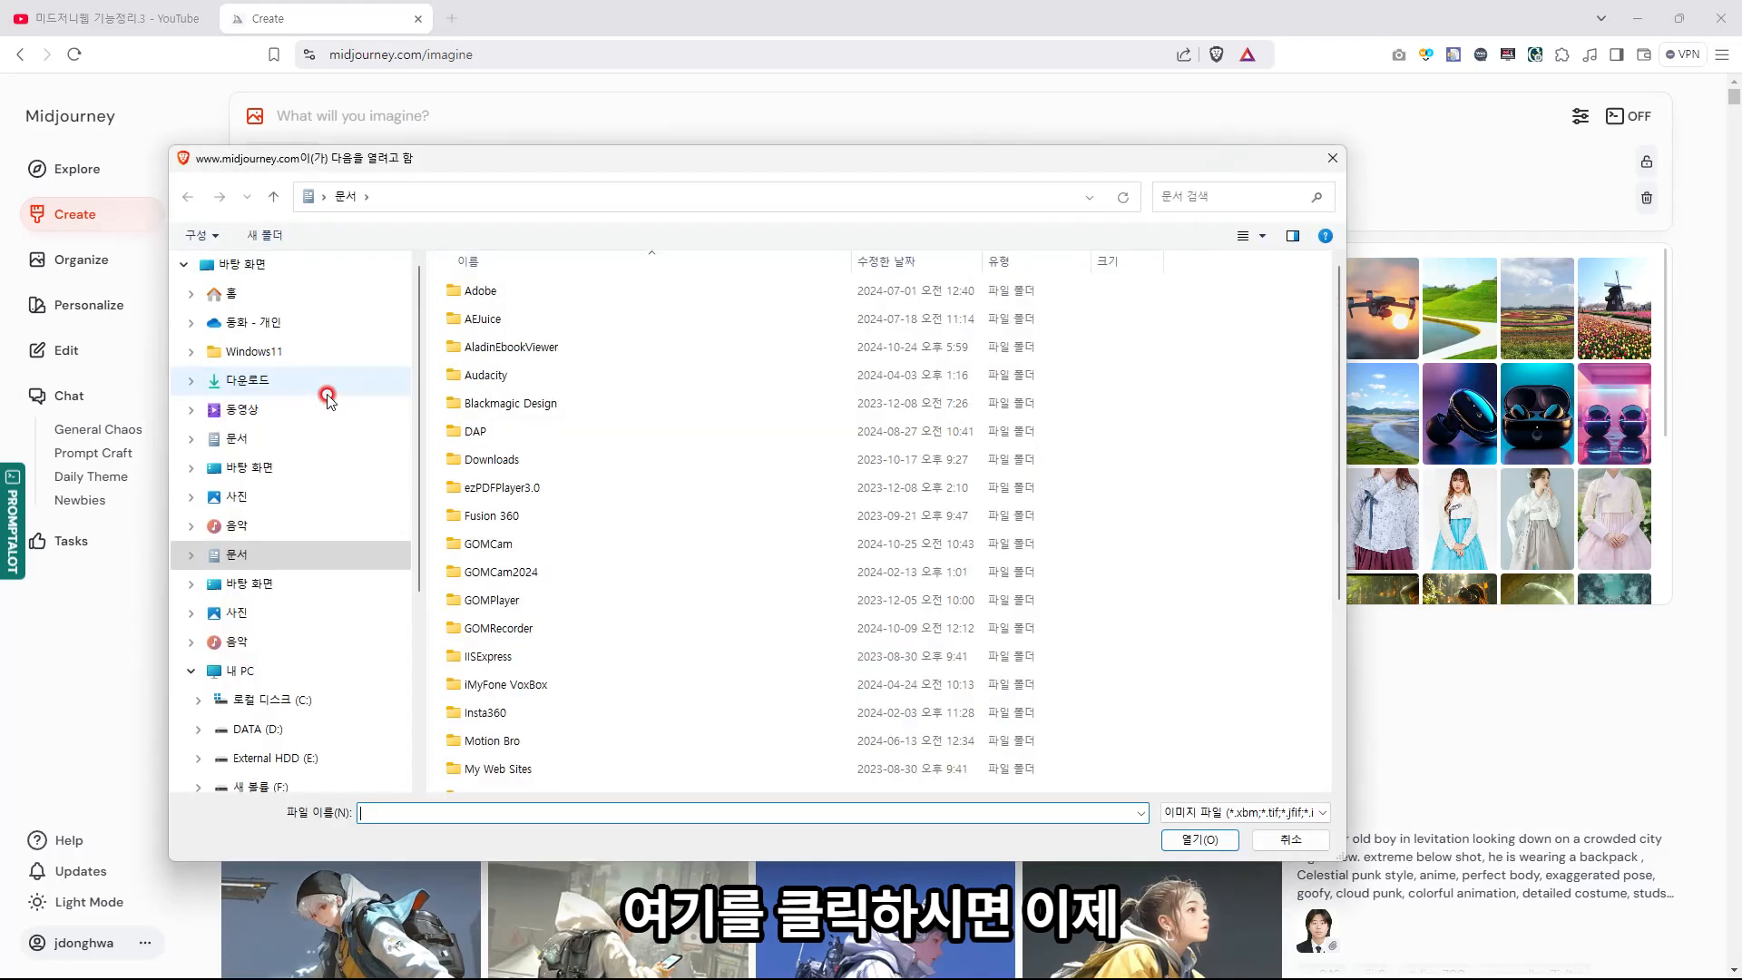
left_click(1333, 158)
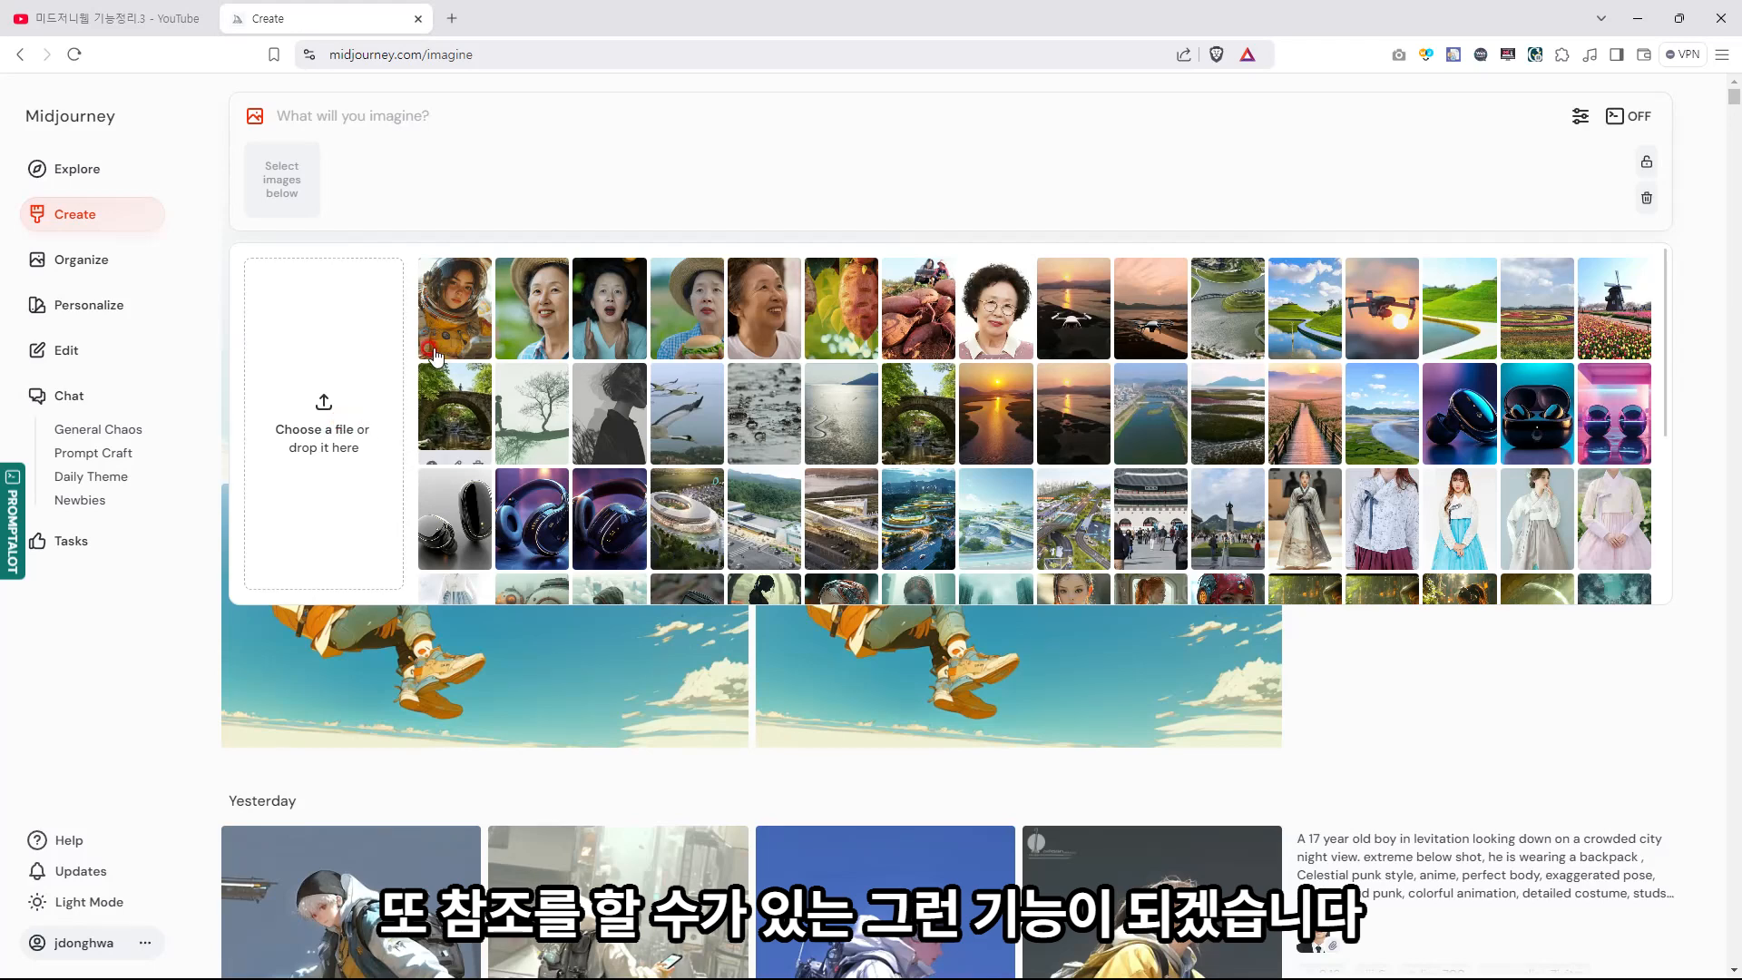
- Add the smiling woman in the straw hat as a reference image and switch it between image prompt, style and character reference
left_click(512, 332)
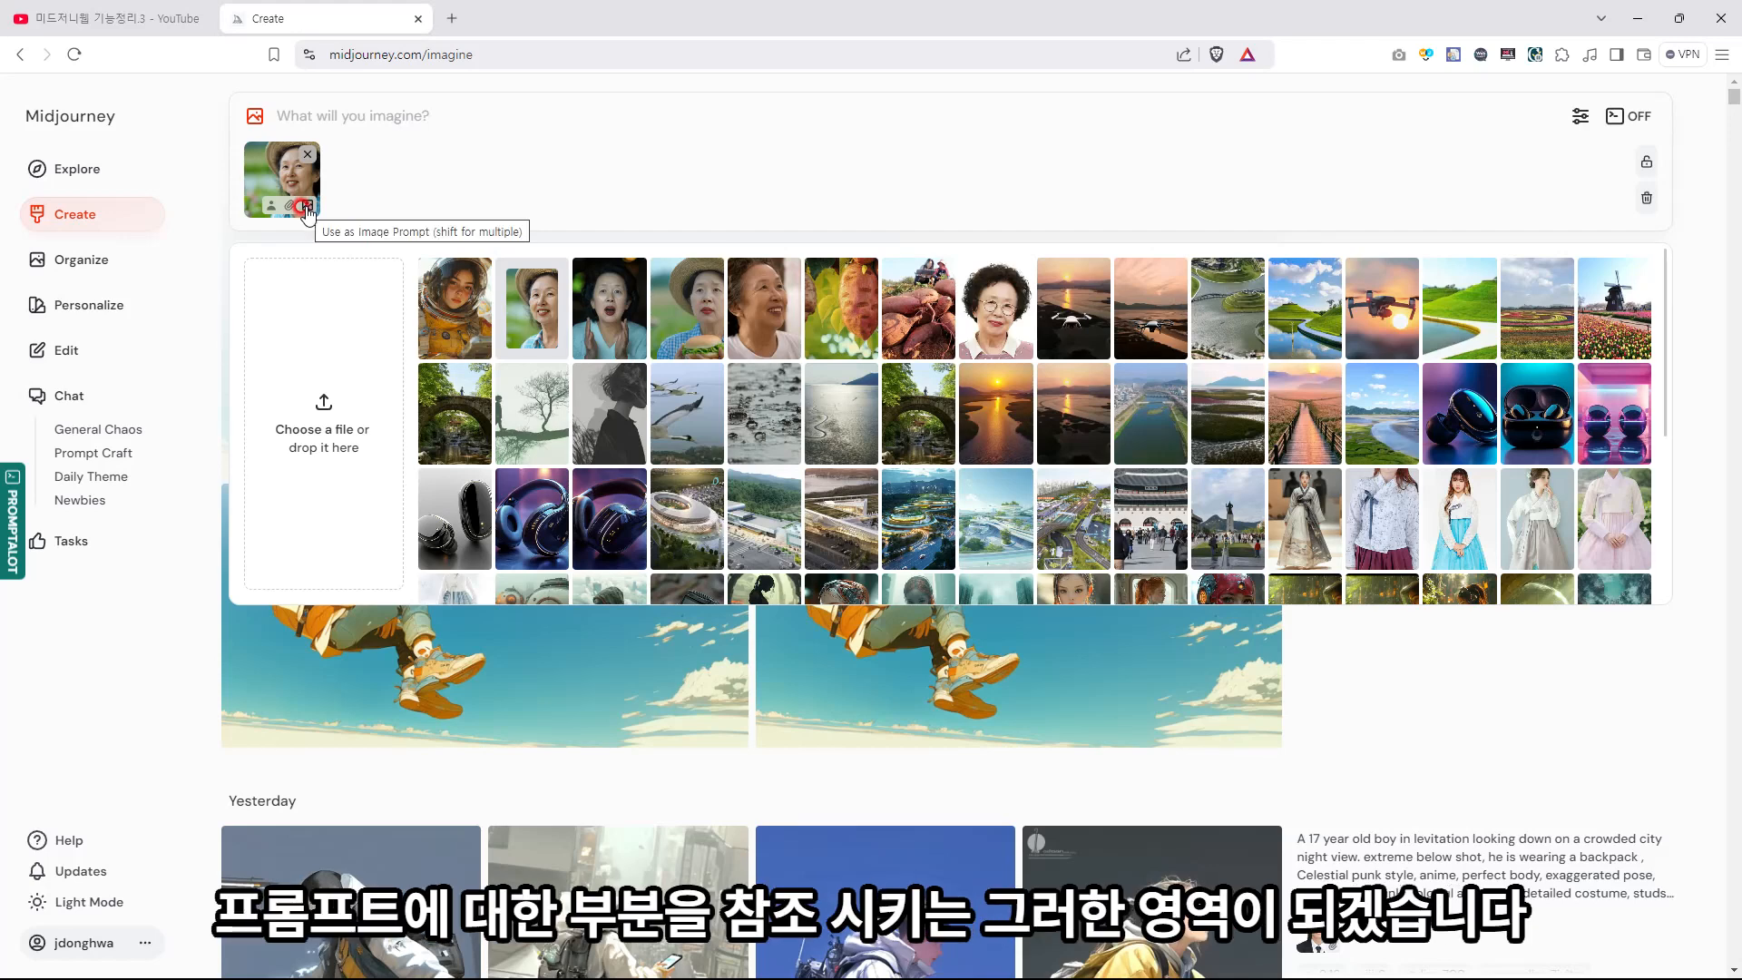
left_click(307, 208)
left_click(289, 207)
left_click(273, 207)
left_click(289, 207)
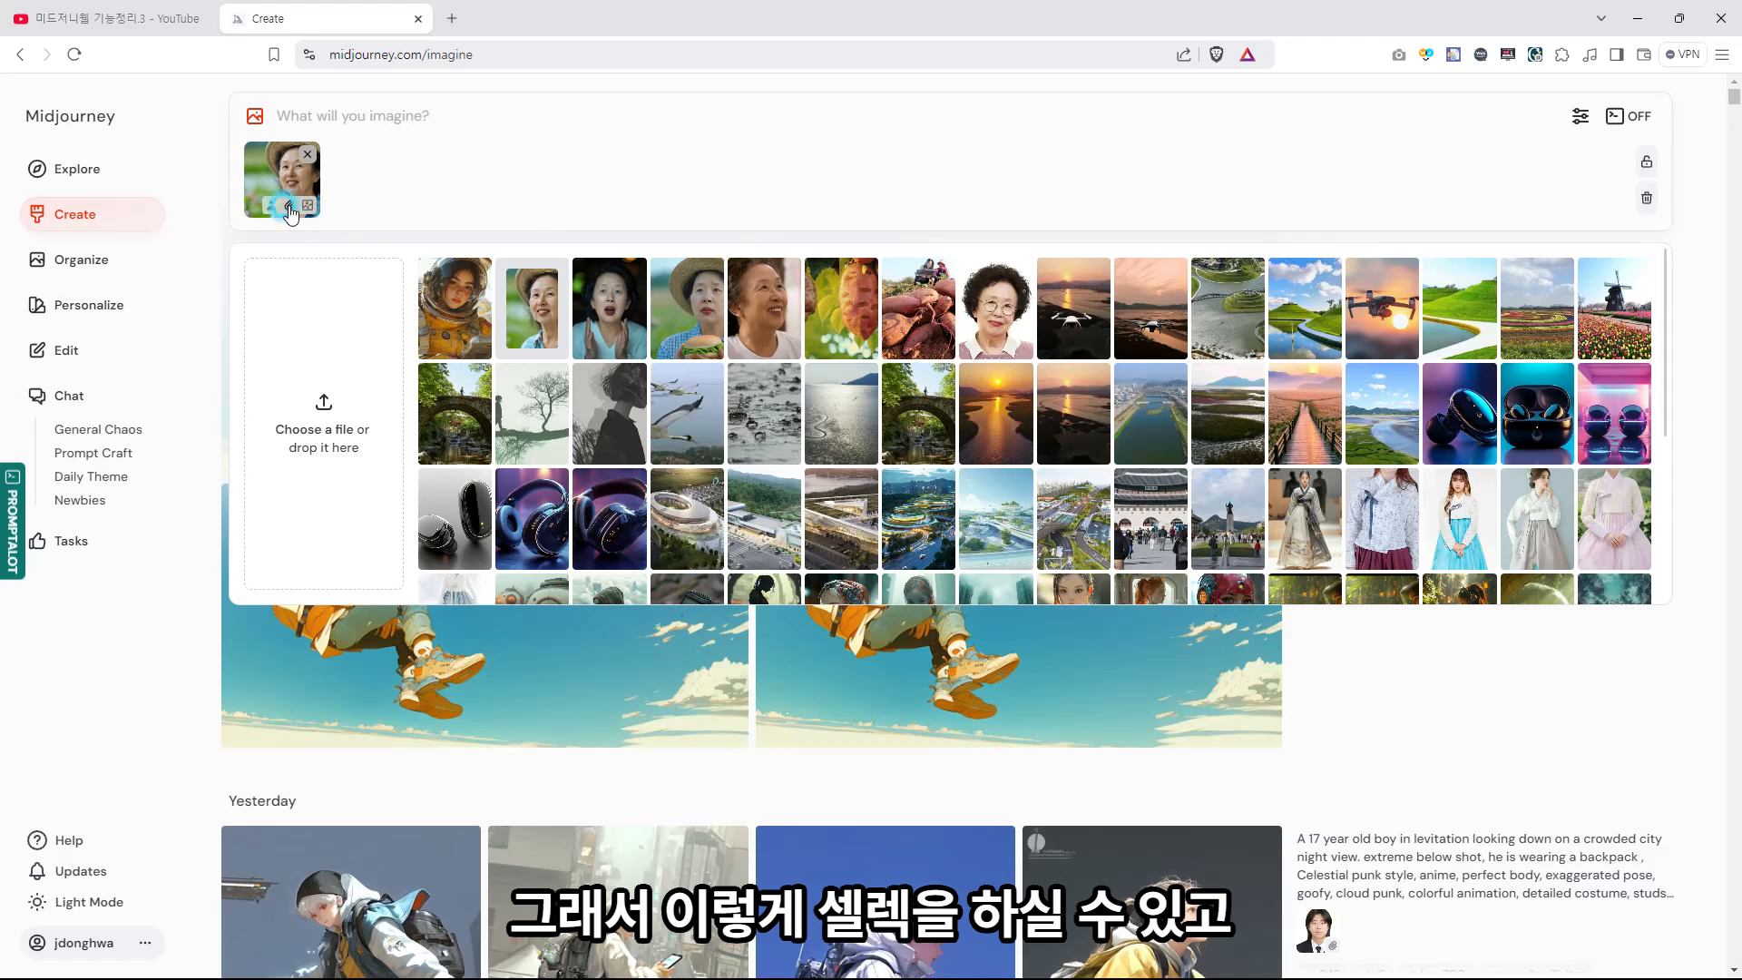
left_click(270, 206)
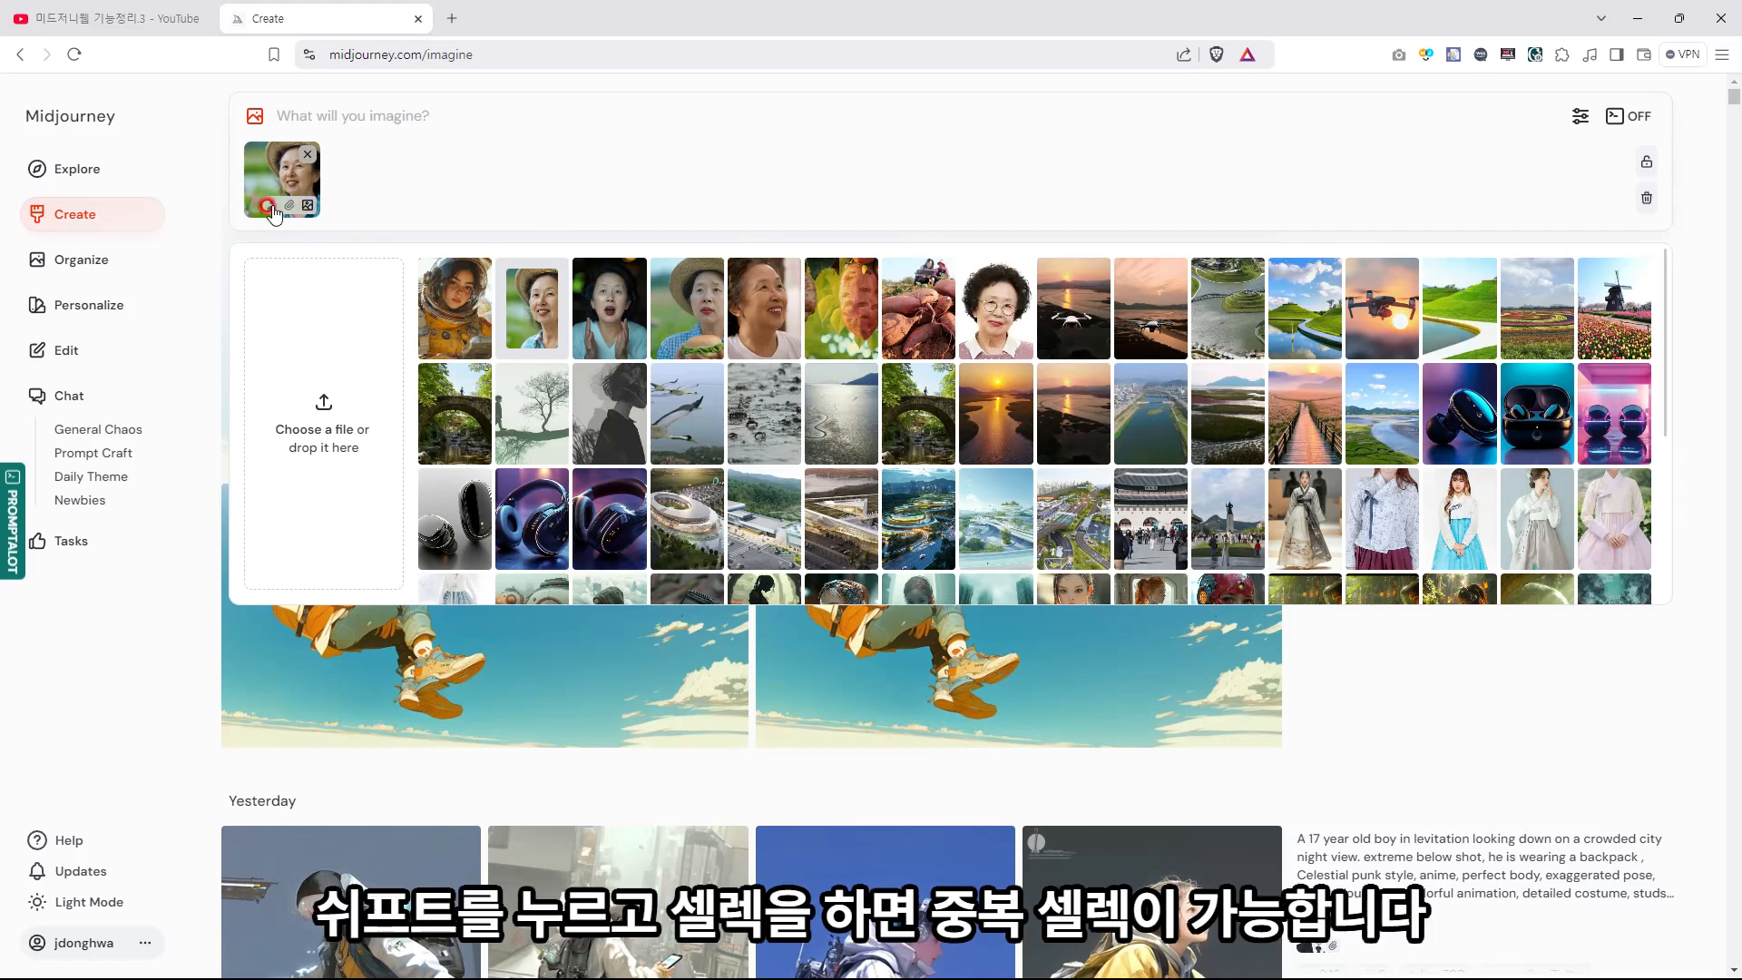
- Enable the character, style and image prompt reference types together for the straw-hat woman's image
key("super")
left_click(271, 206)
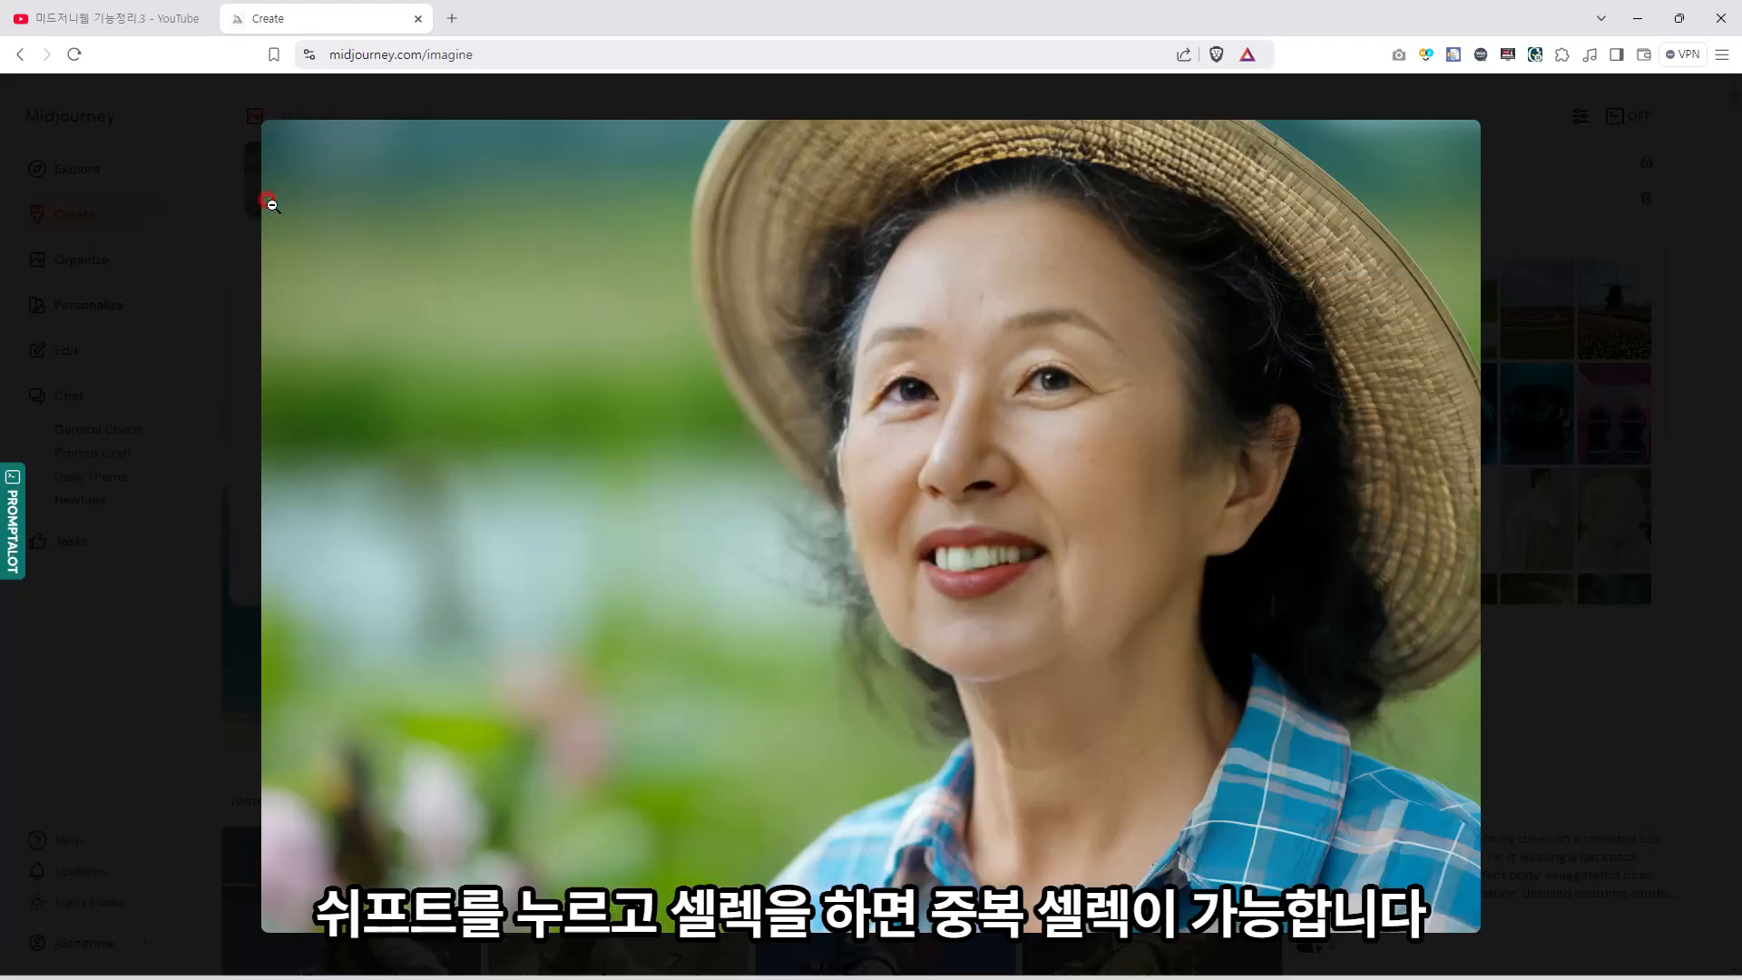
left_click(275, 208)
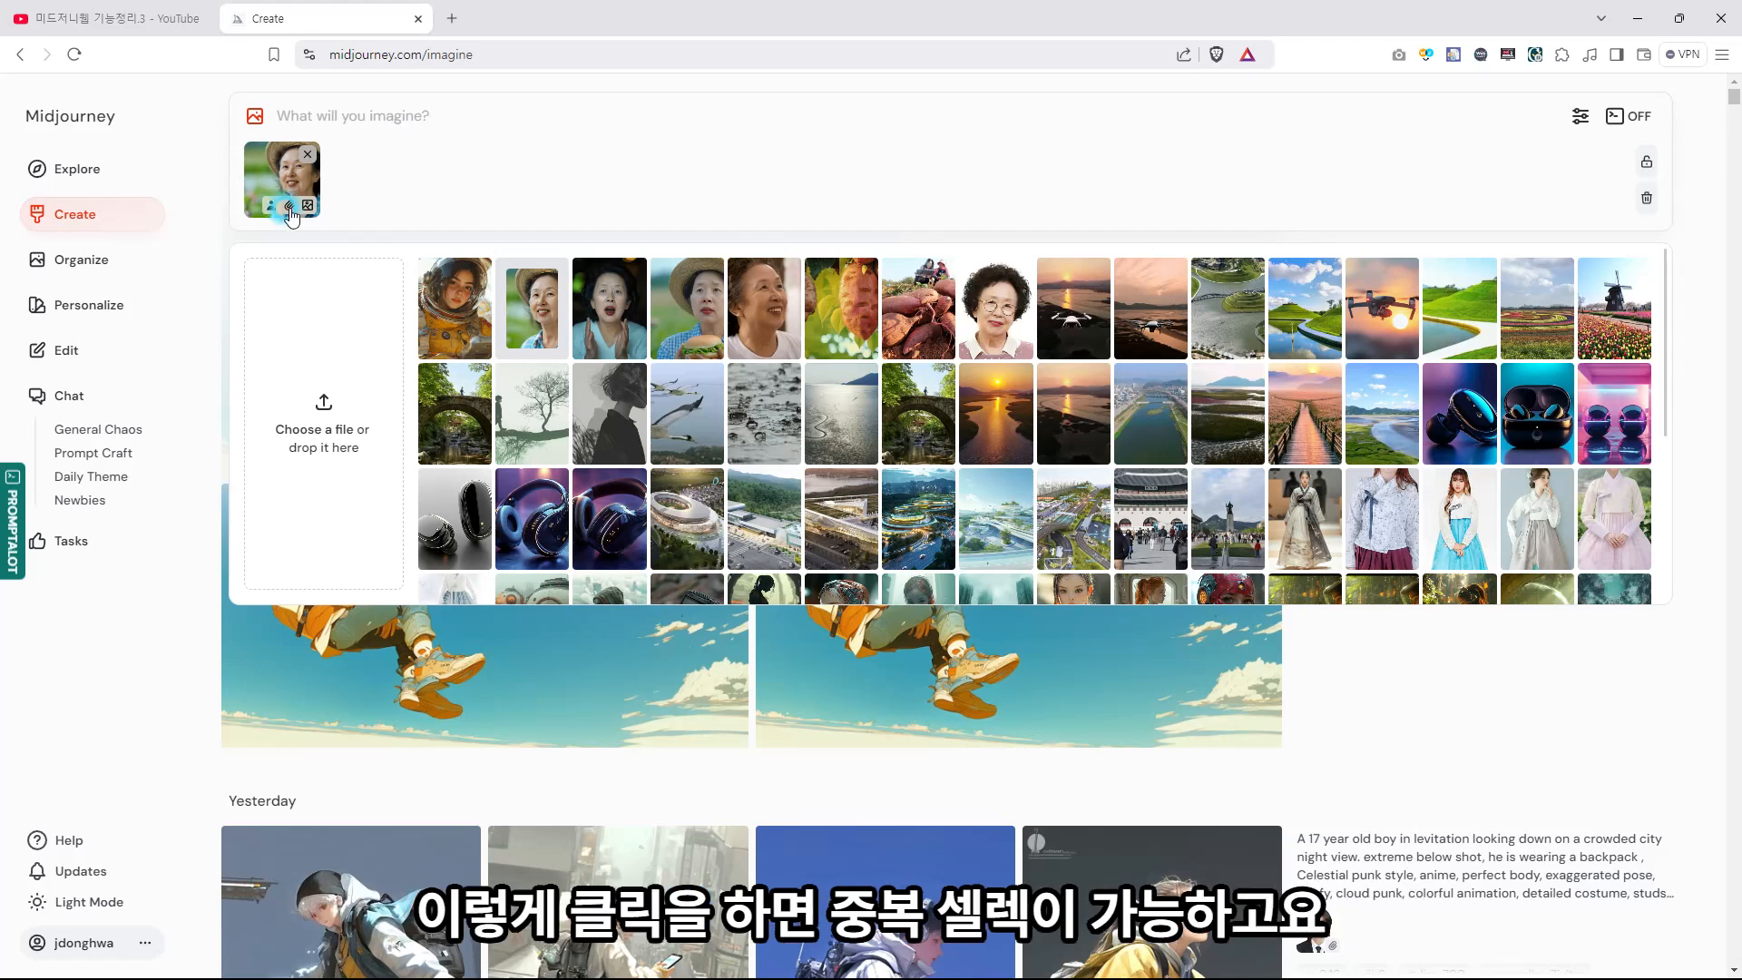
left_click(415, 191)
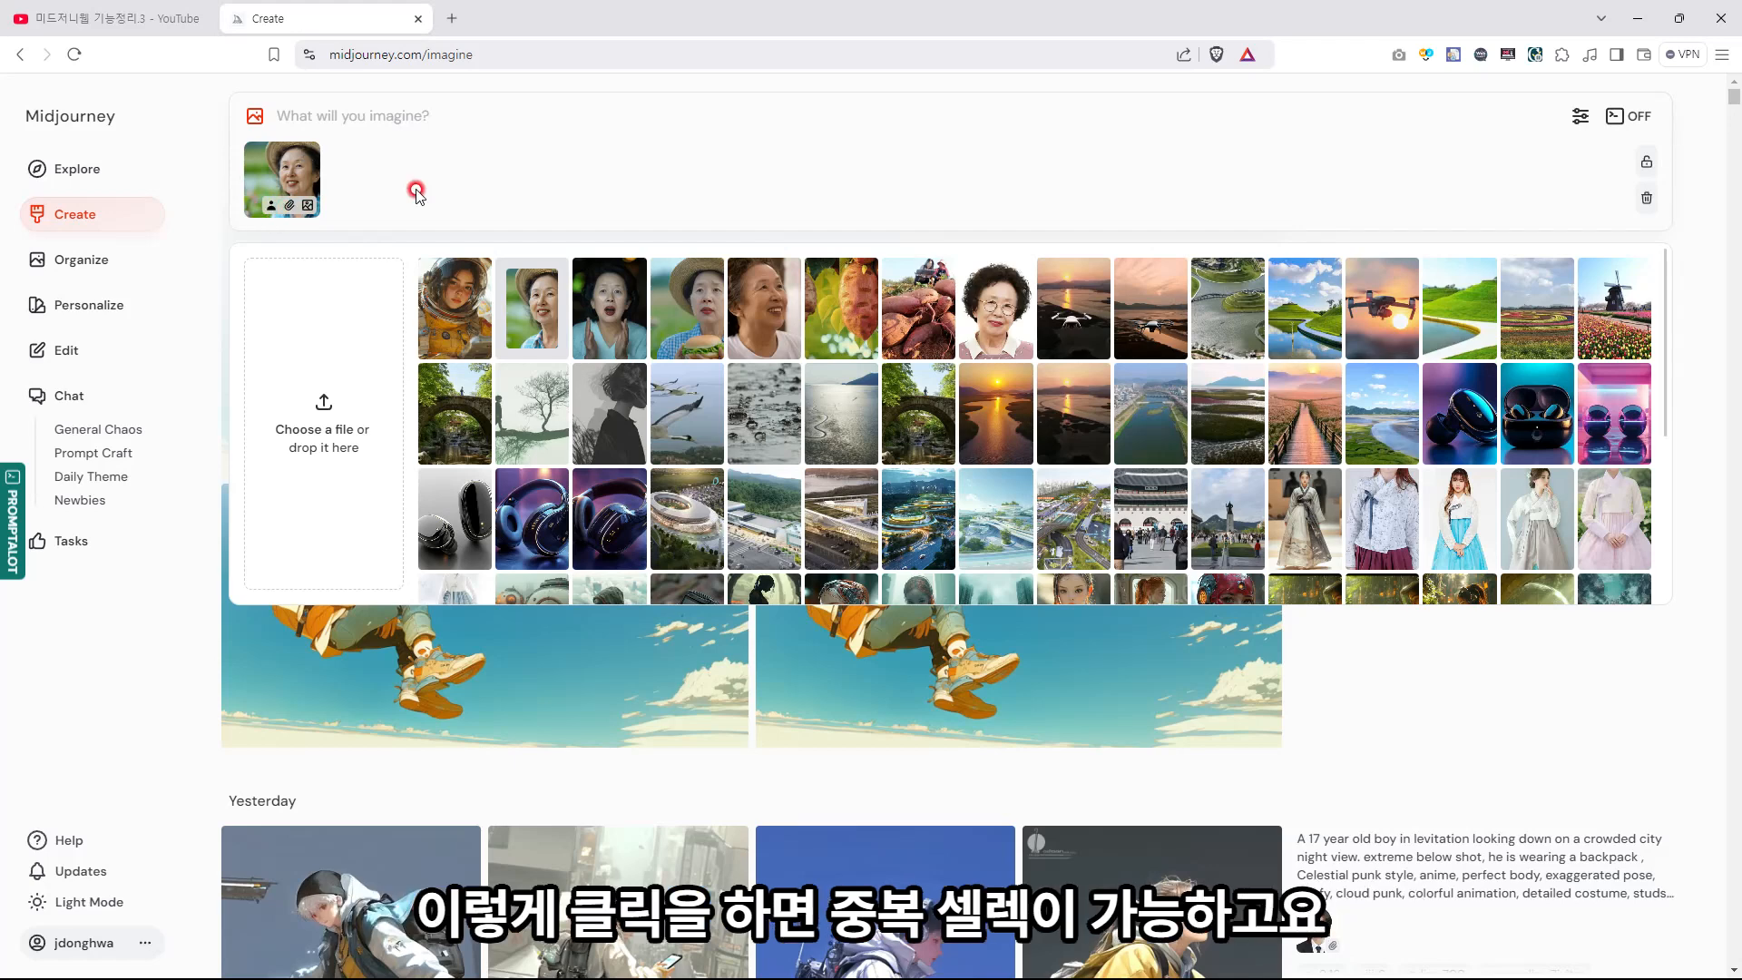
- Set the straw-hat woman's image to style reference only and add the open-mouthed woman's image as a second reference
left_click(305, 206)
left_click(592, 307)
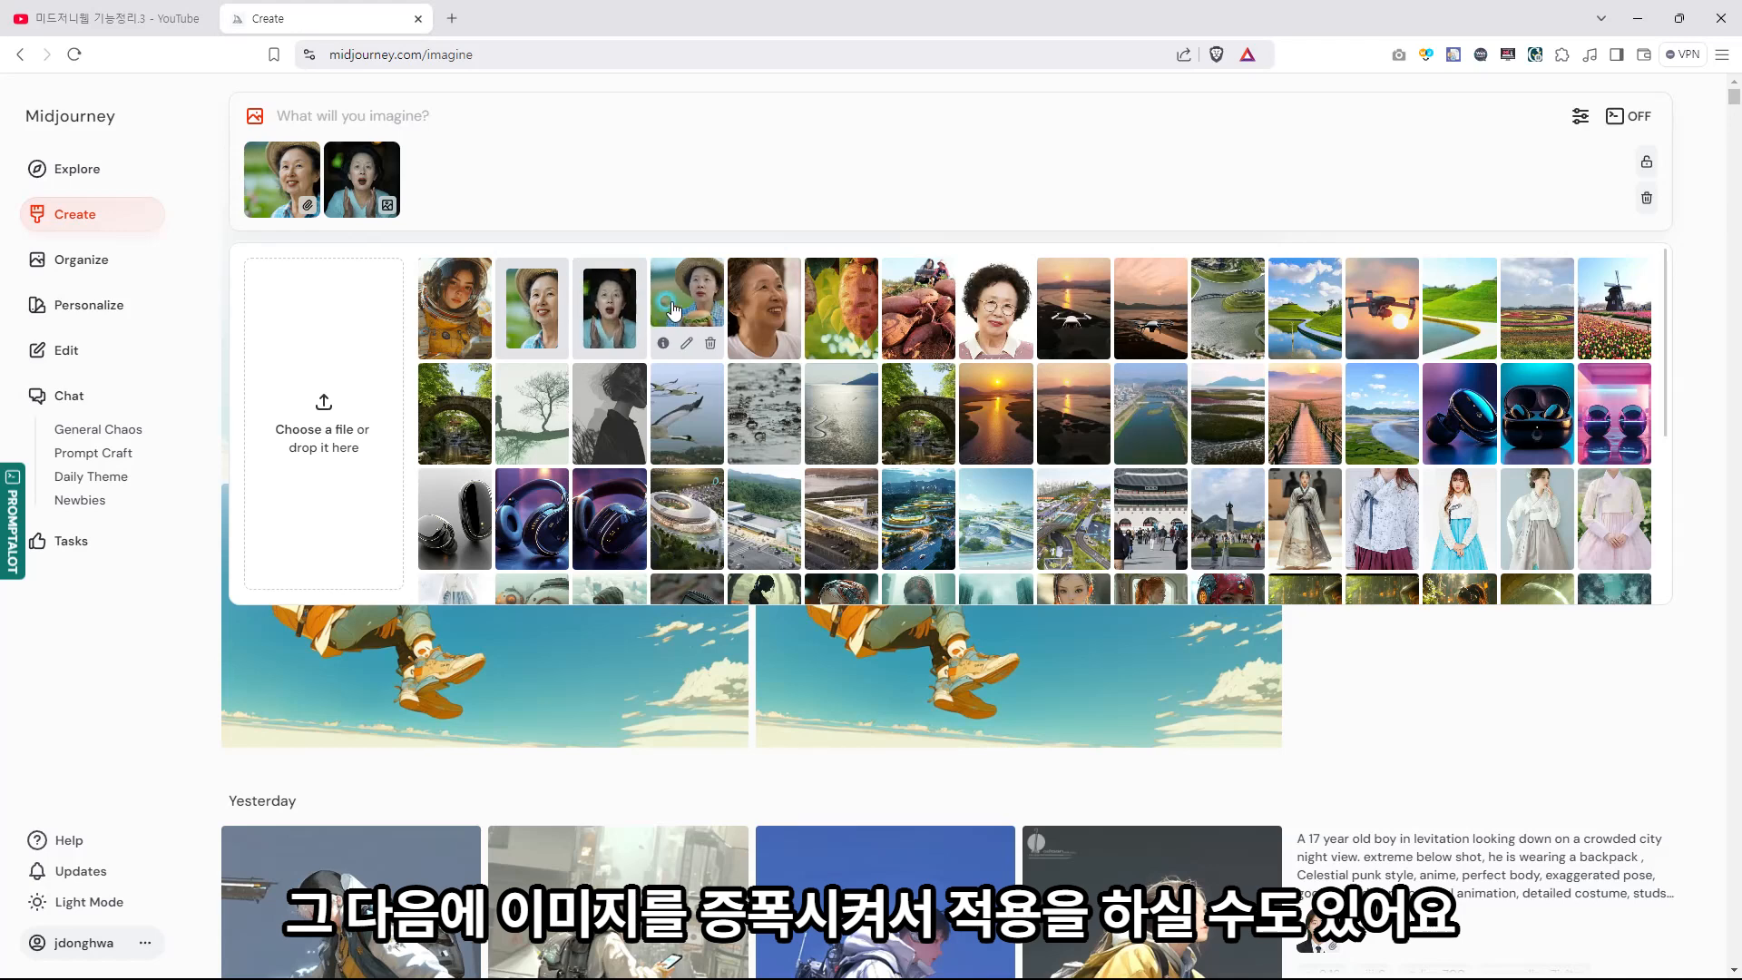
- Add two more women's images as references, setting the open-mouthed woman to character reference, the third image to style and the fourth to image prompt
left_click(669, 305)
left_click(764, 307)
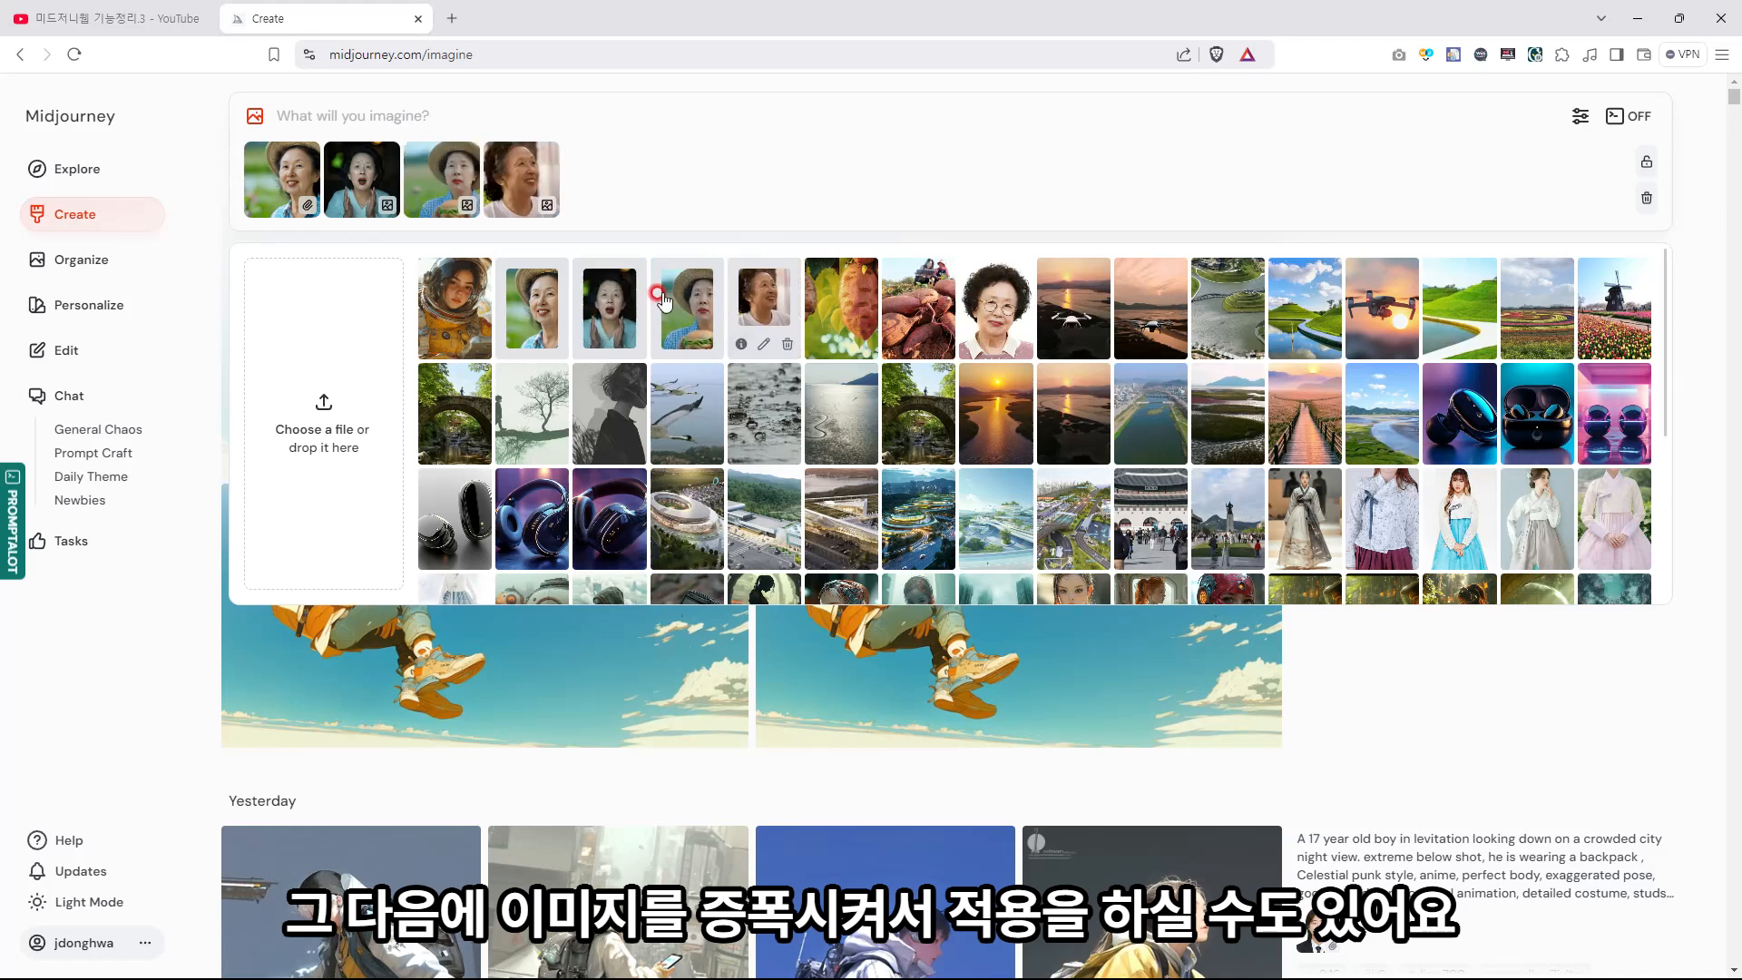
left_click(523, 208)
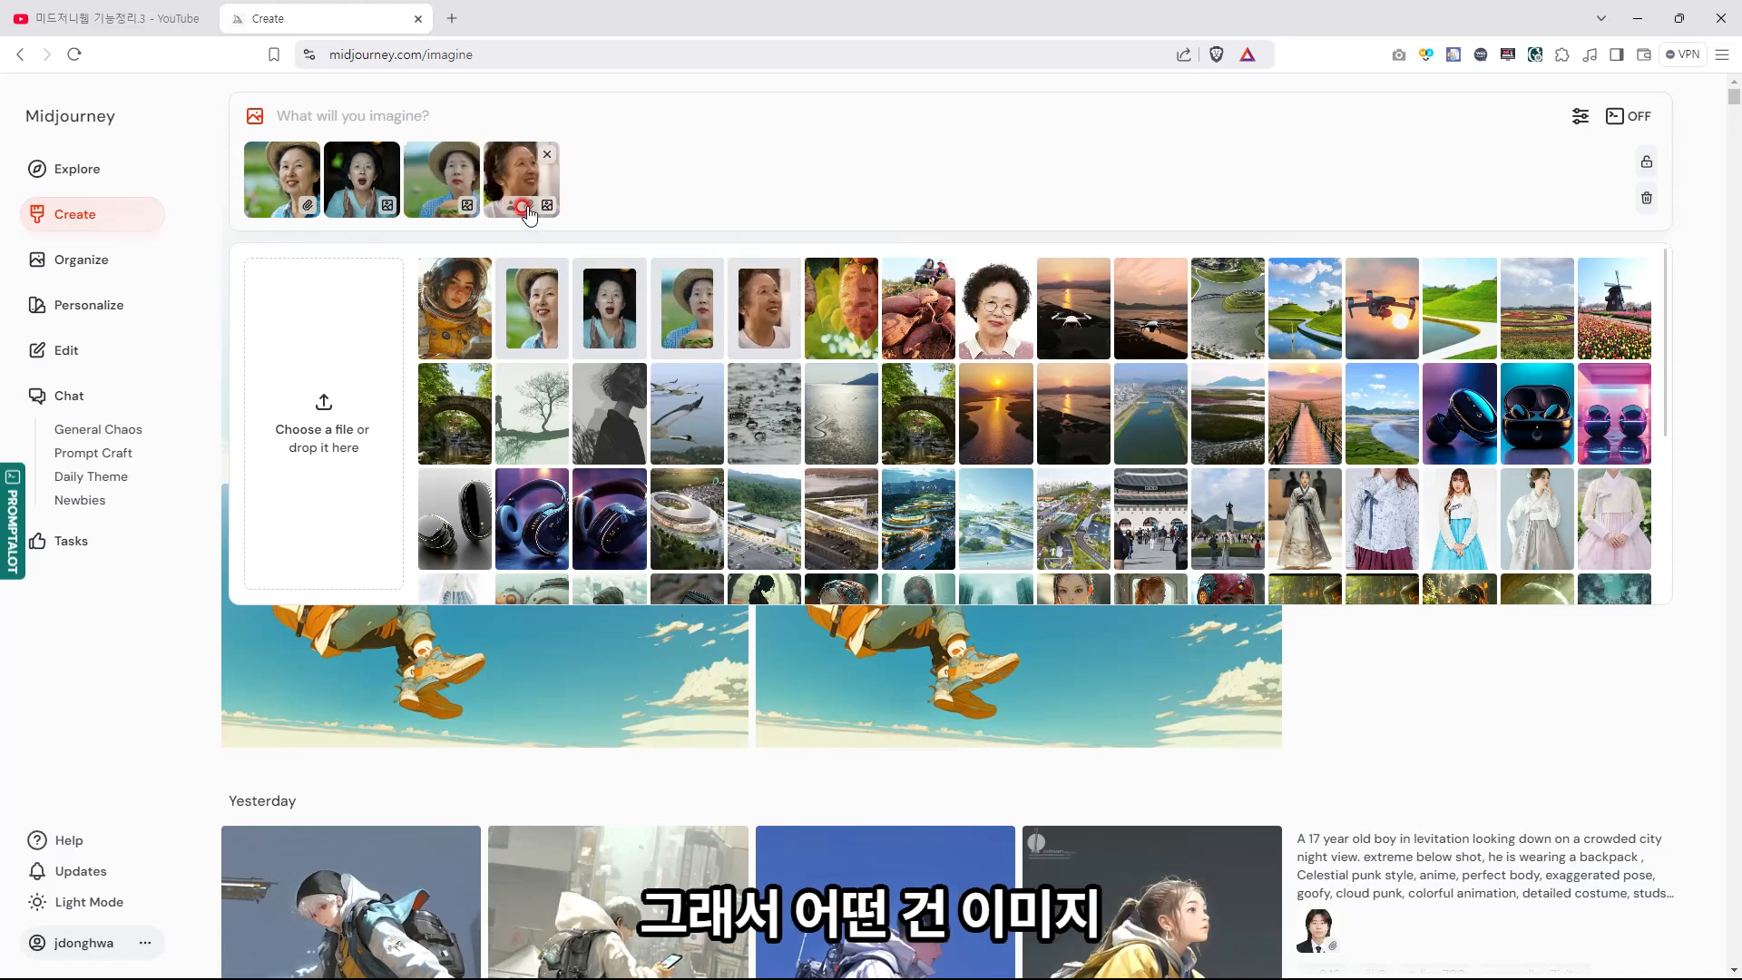
left_click(428, 223)
left_click(347, 208)
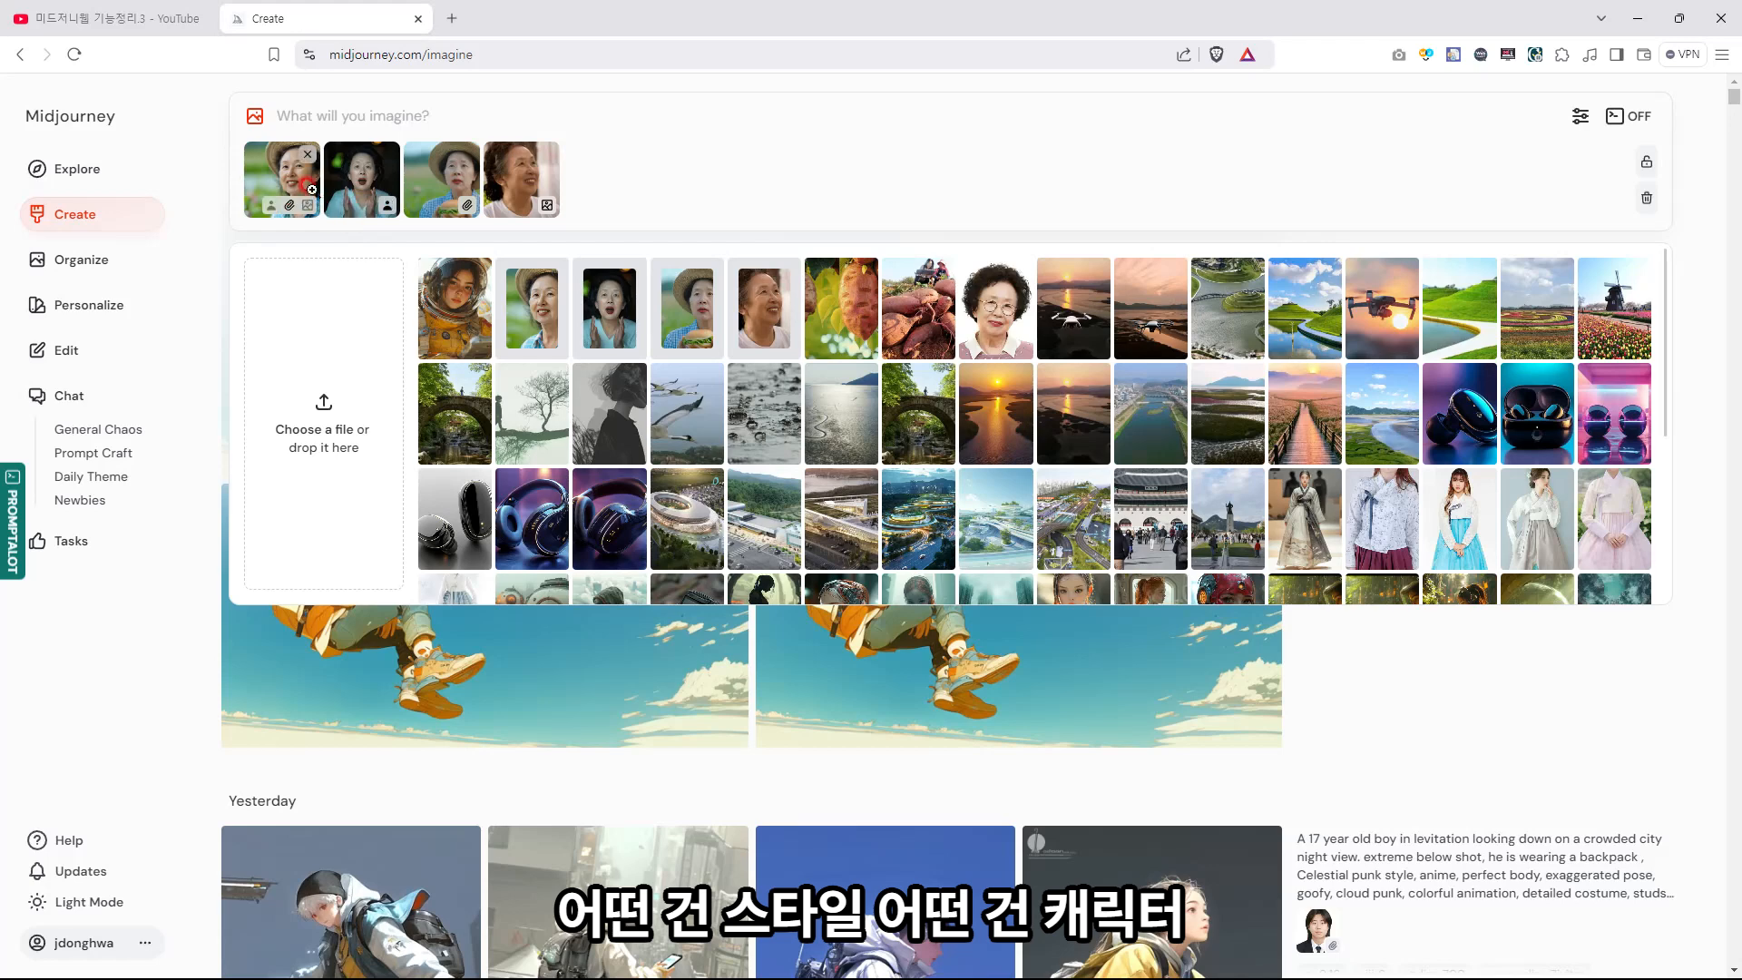
- Remove all the reference images from the prompt
left_click(308, 156)
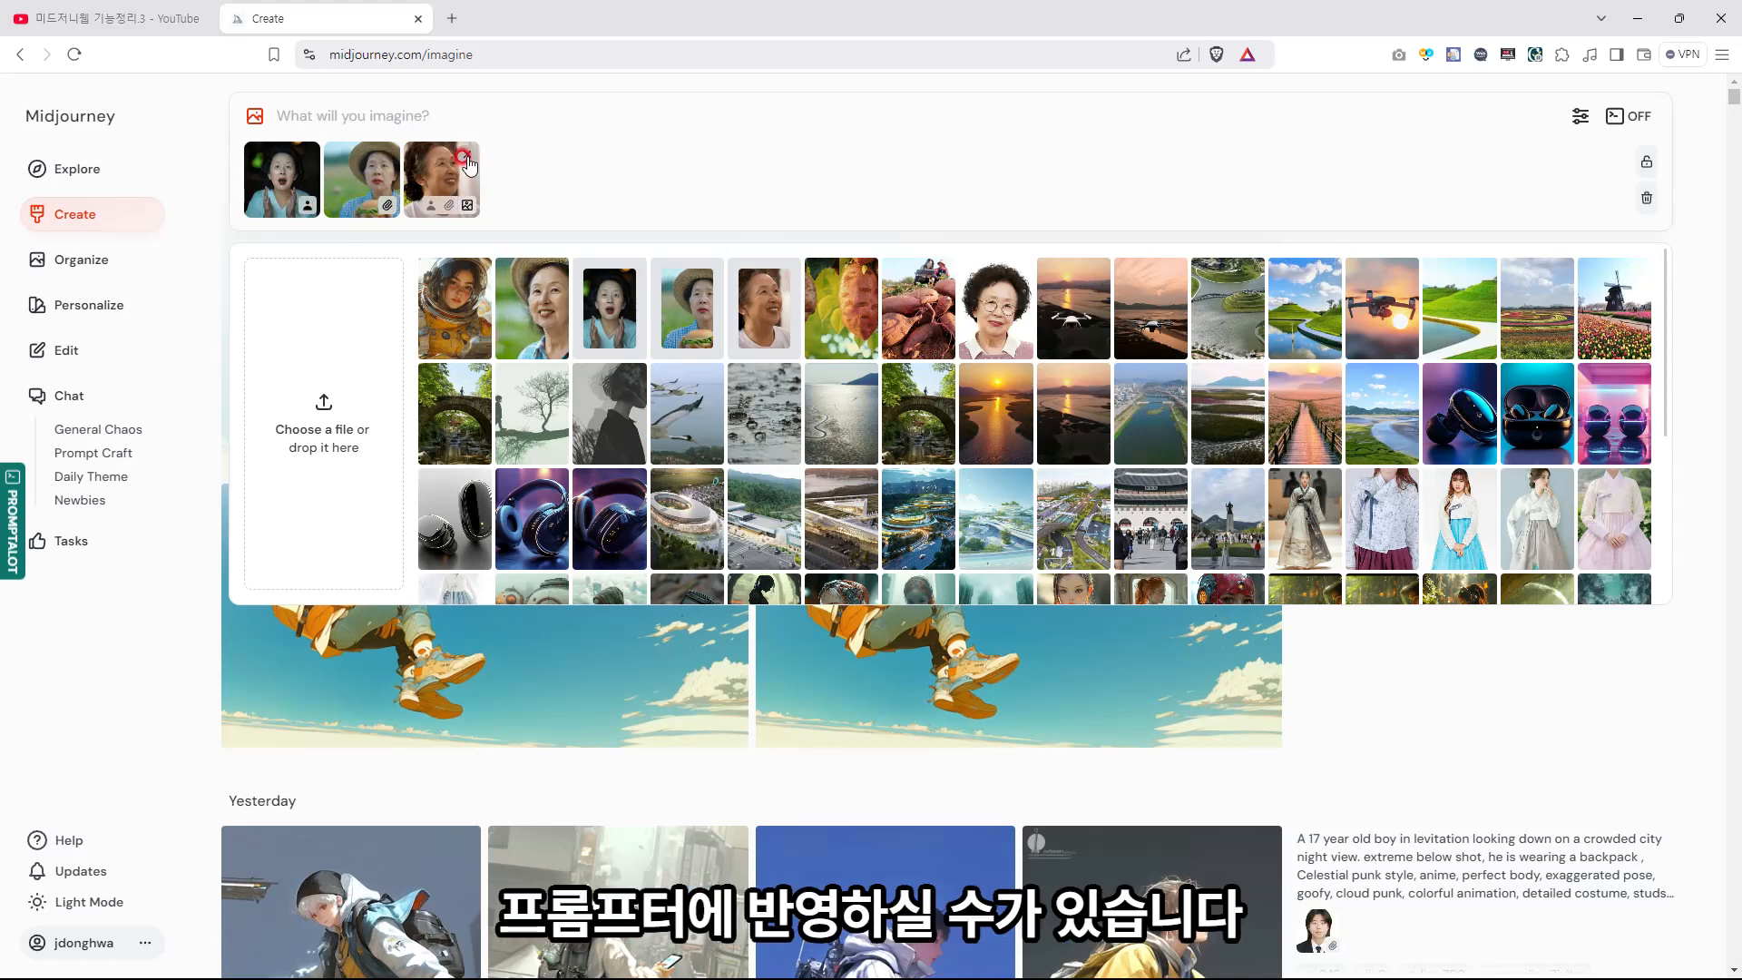
left_click(464, 160)
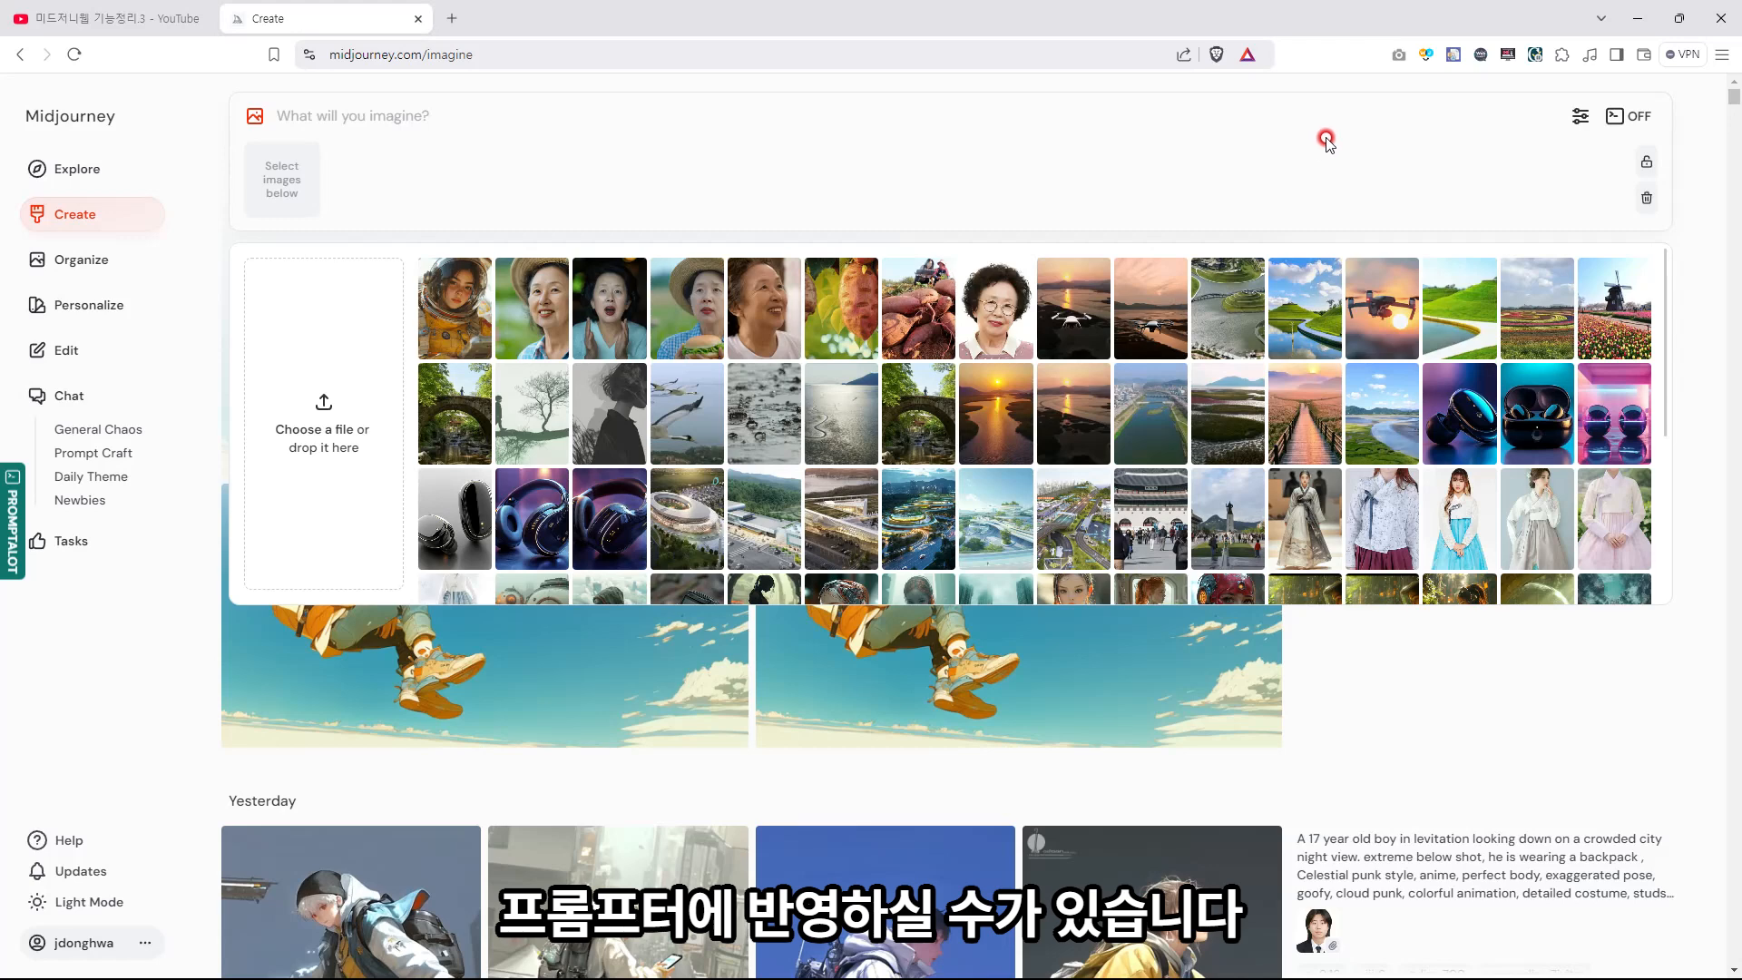
- Open the generation settings, keep the 3:2 landscape size, and try Standard mode before setting the mode back to Raw
left_click(1580, 117)
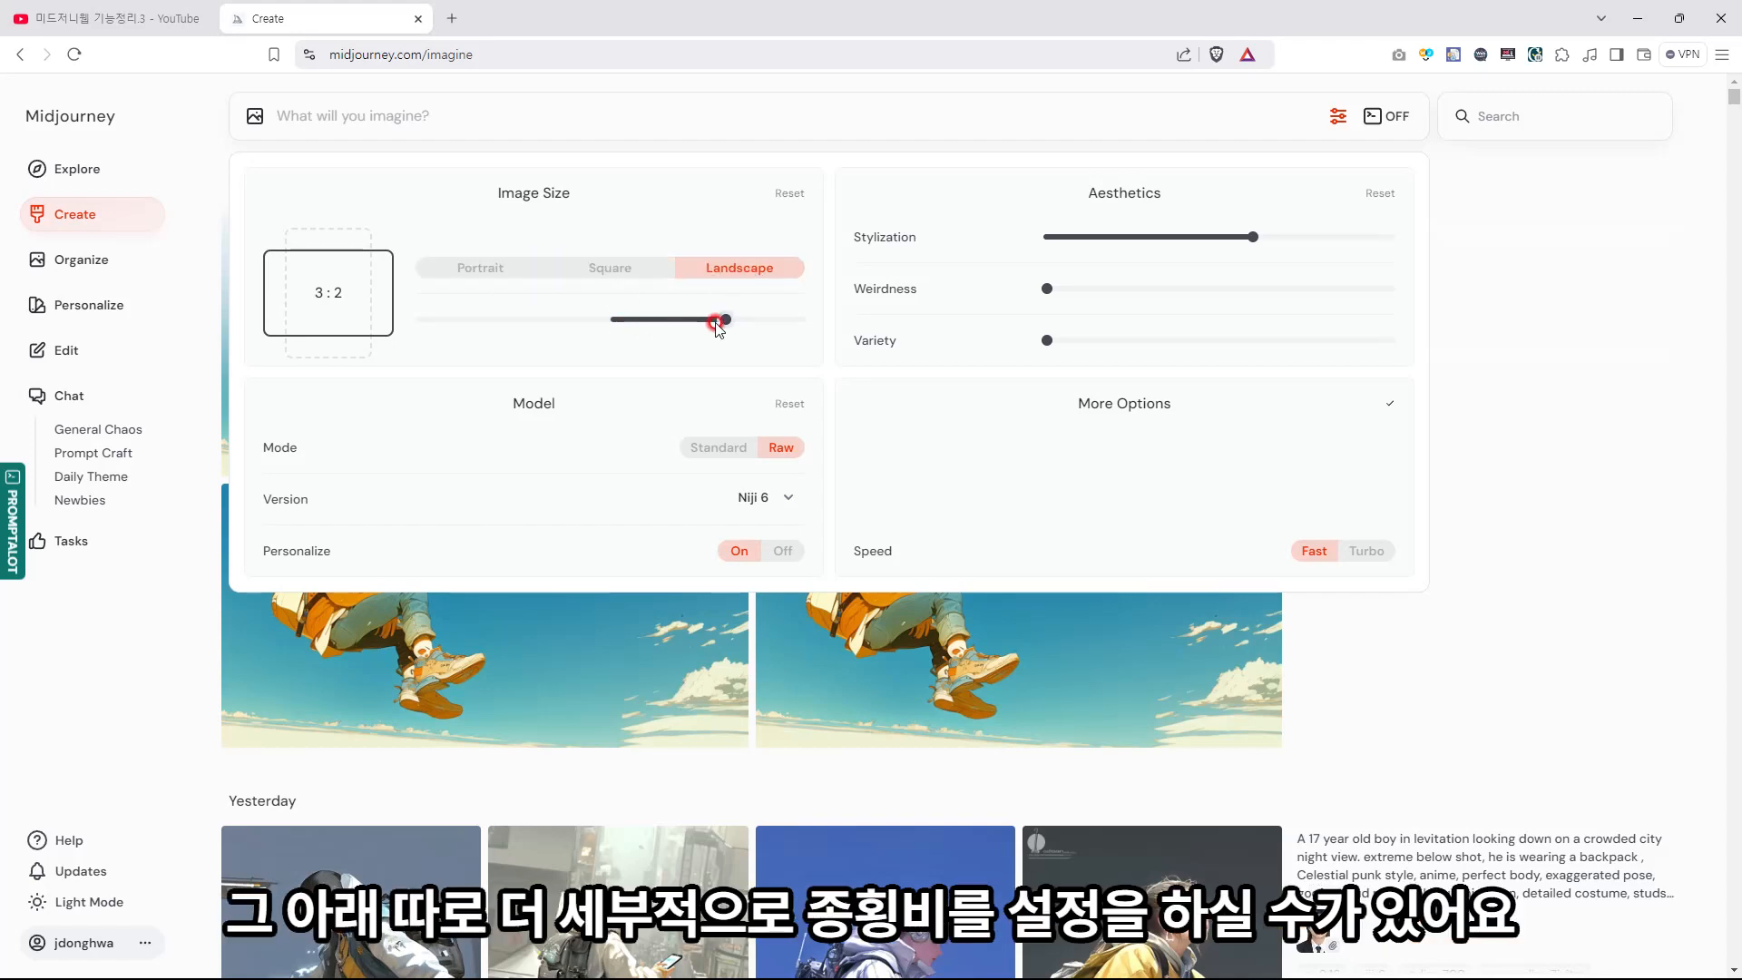
mouse_move(723, 320)
left_mouse_down()
mouse_move(459, 318)
mouse_move(726, 319)
left_mouse_up()
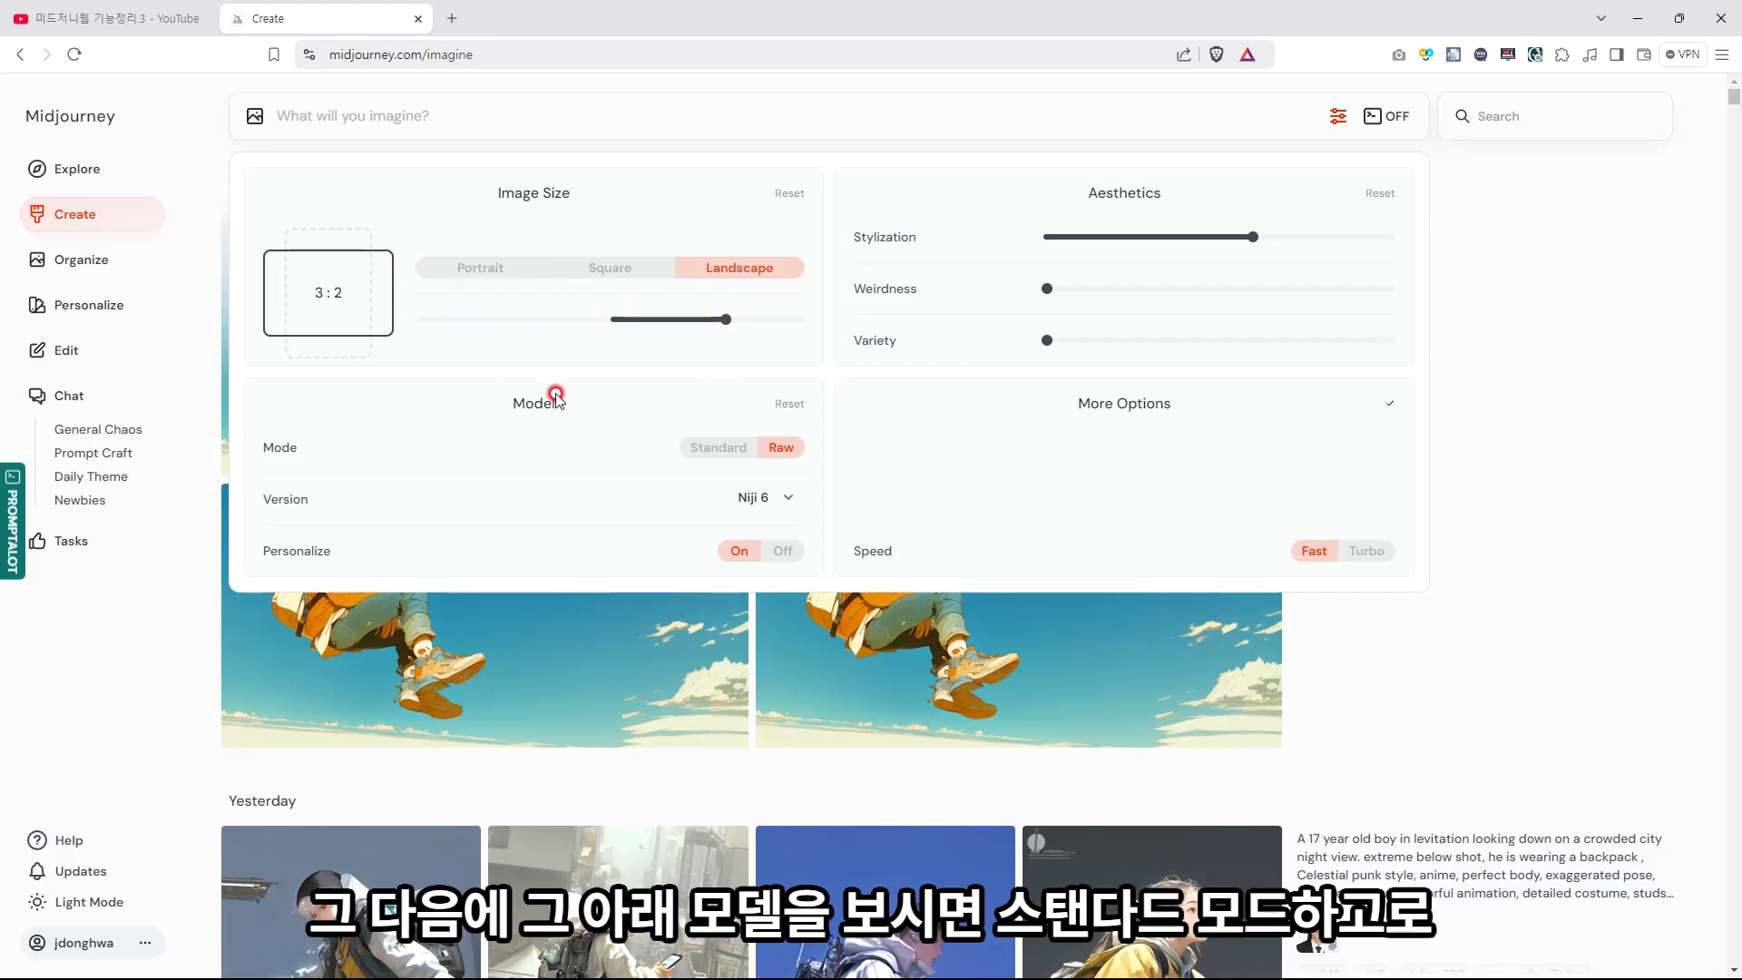
left_click(703, 448)
left_click(778, 448)
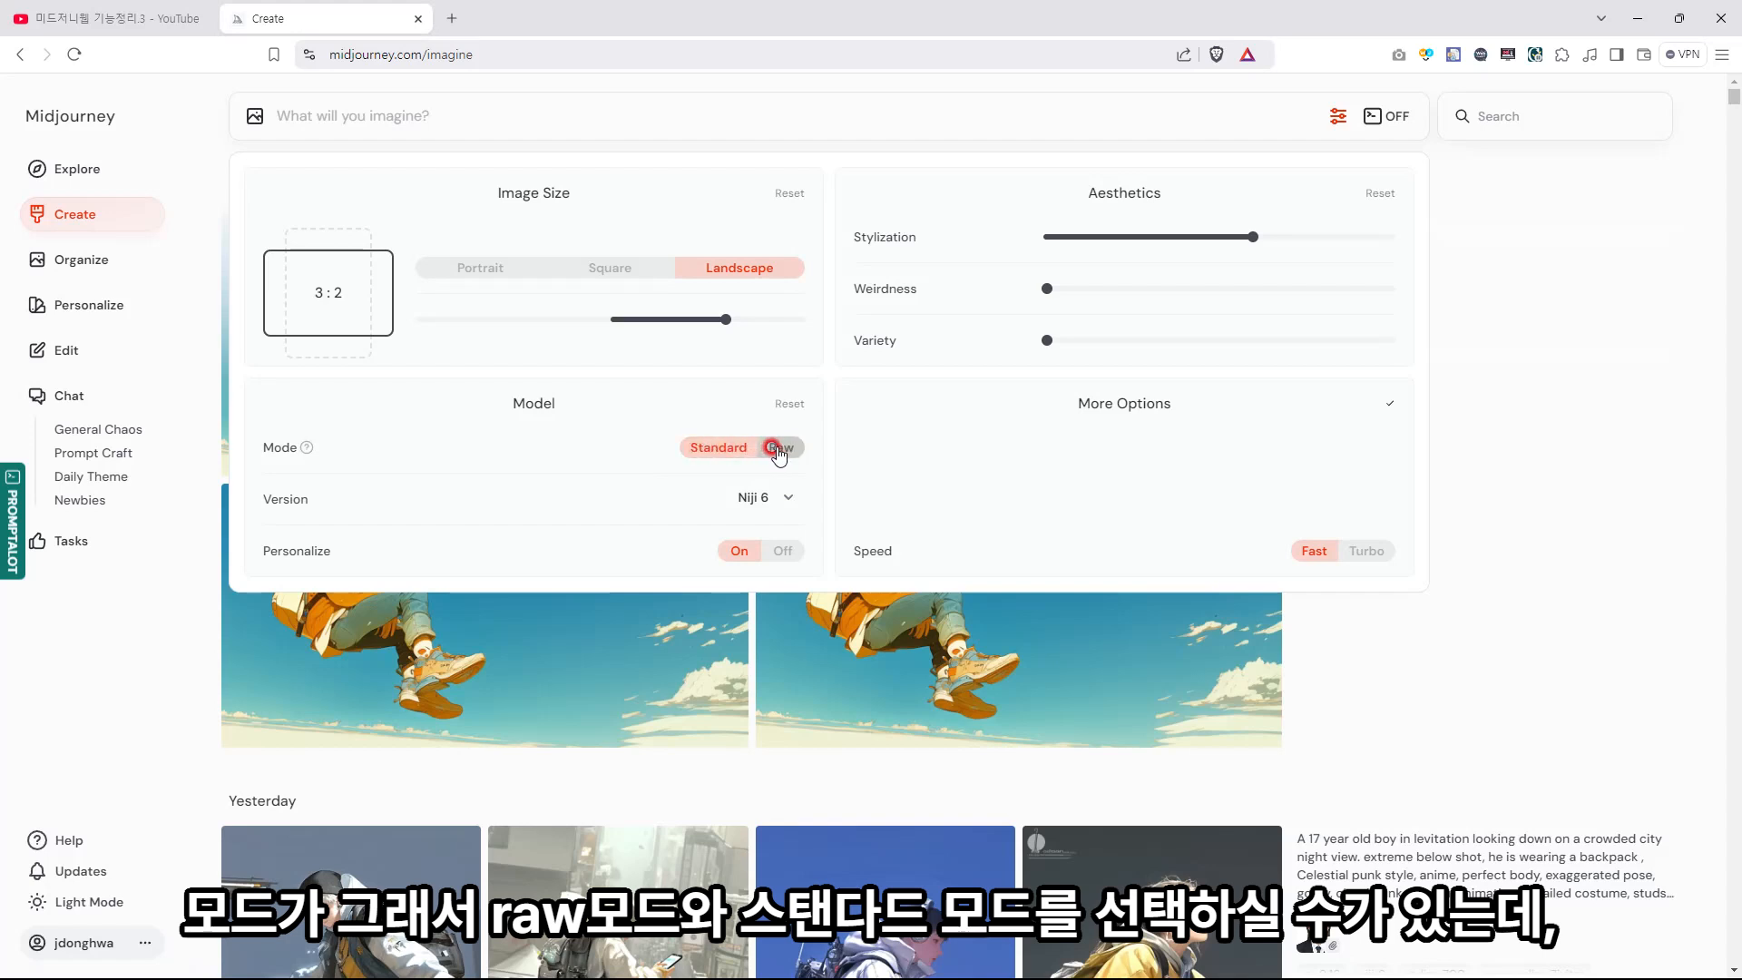
left_click(721, 449)
left_click(774, 449)
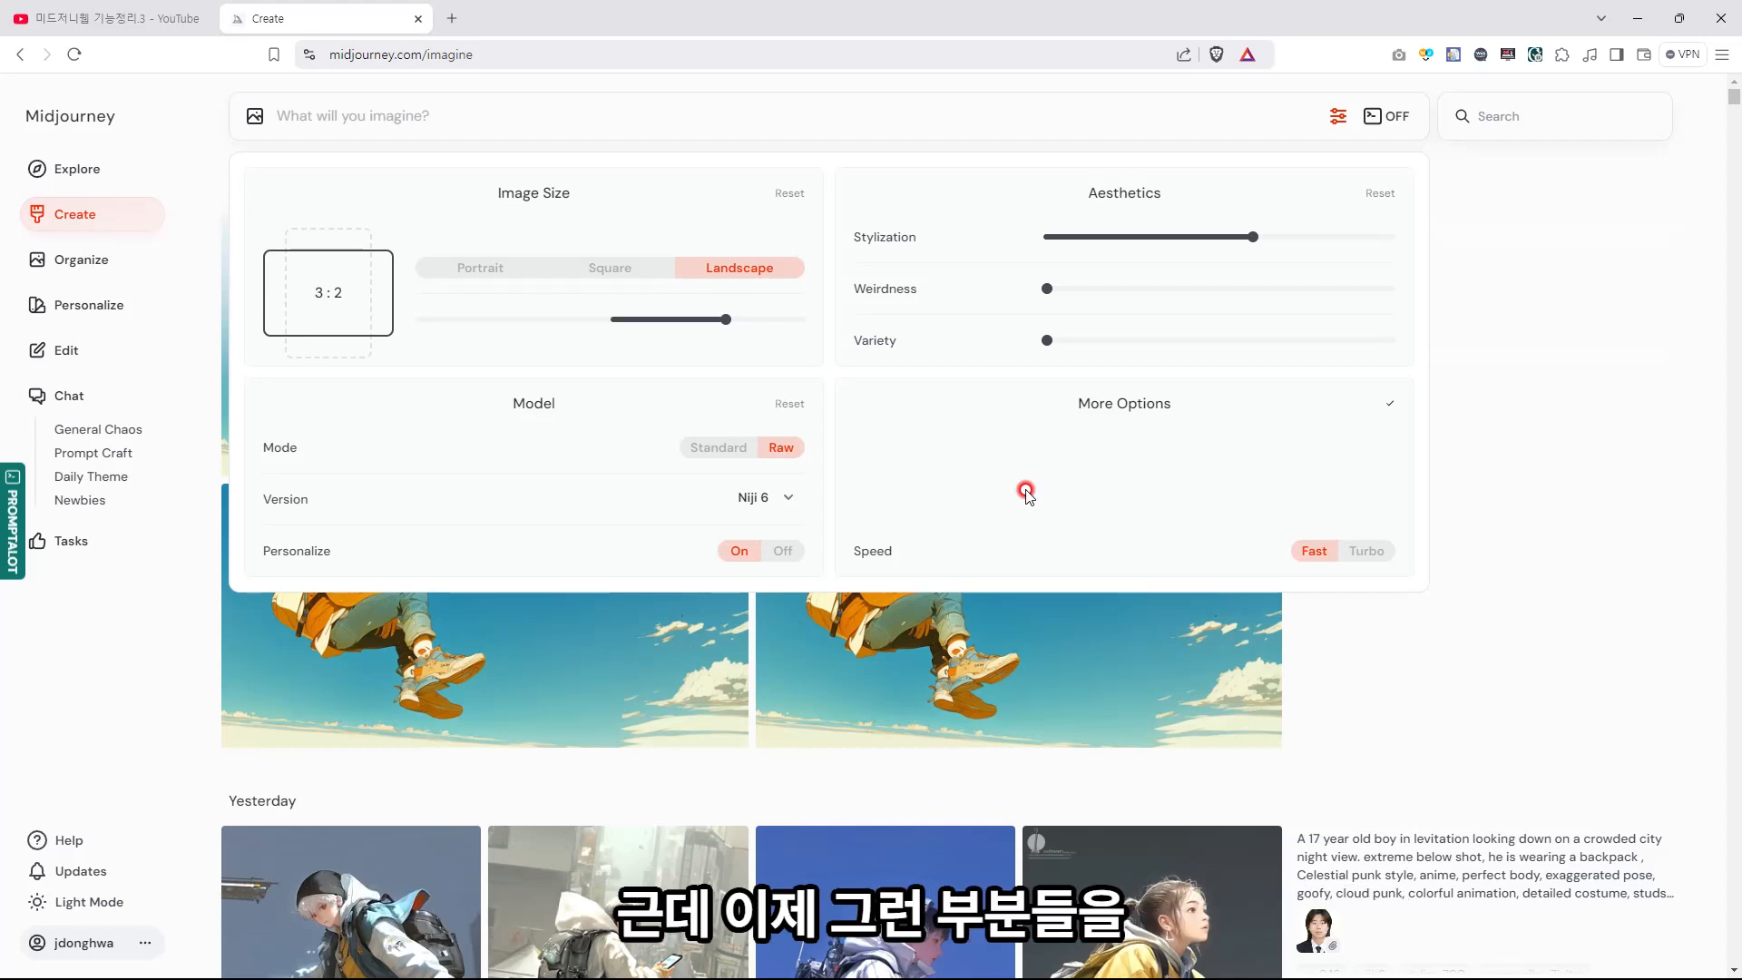
left_click(727, 448)
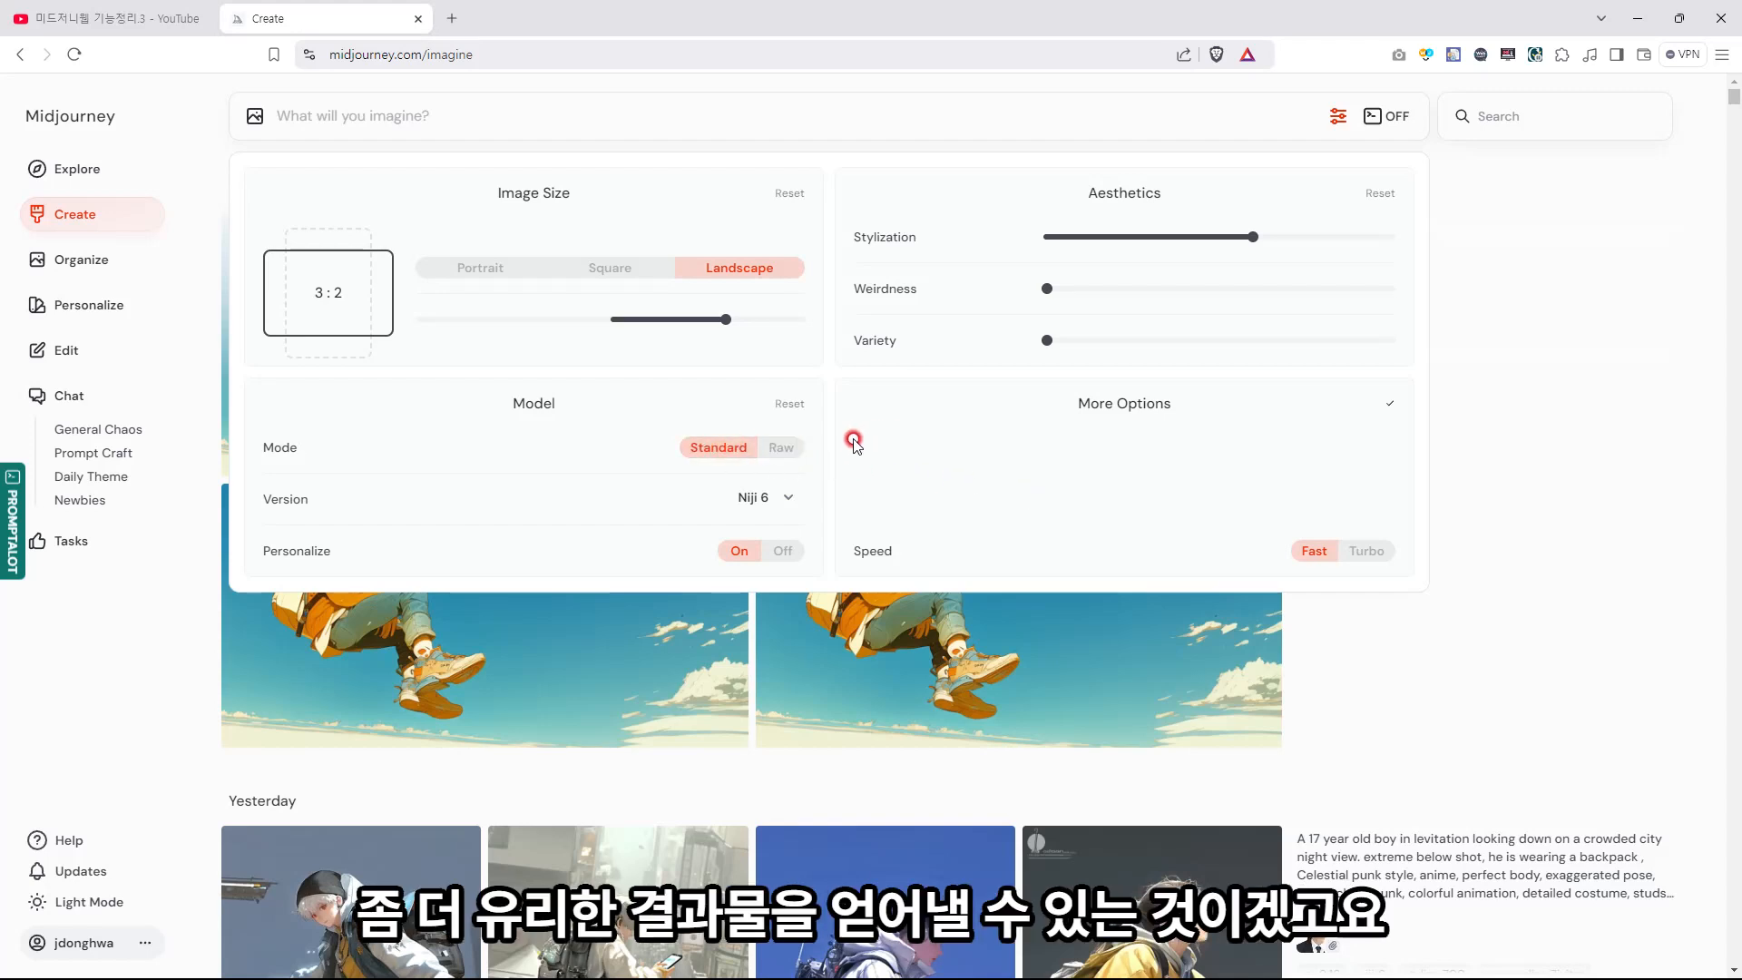
left_click(781, 447)
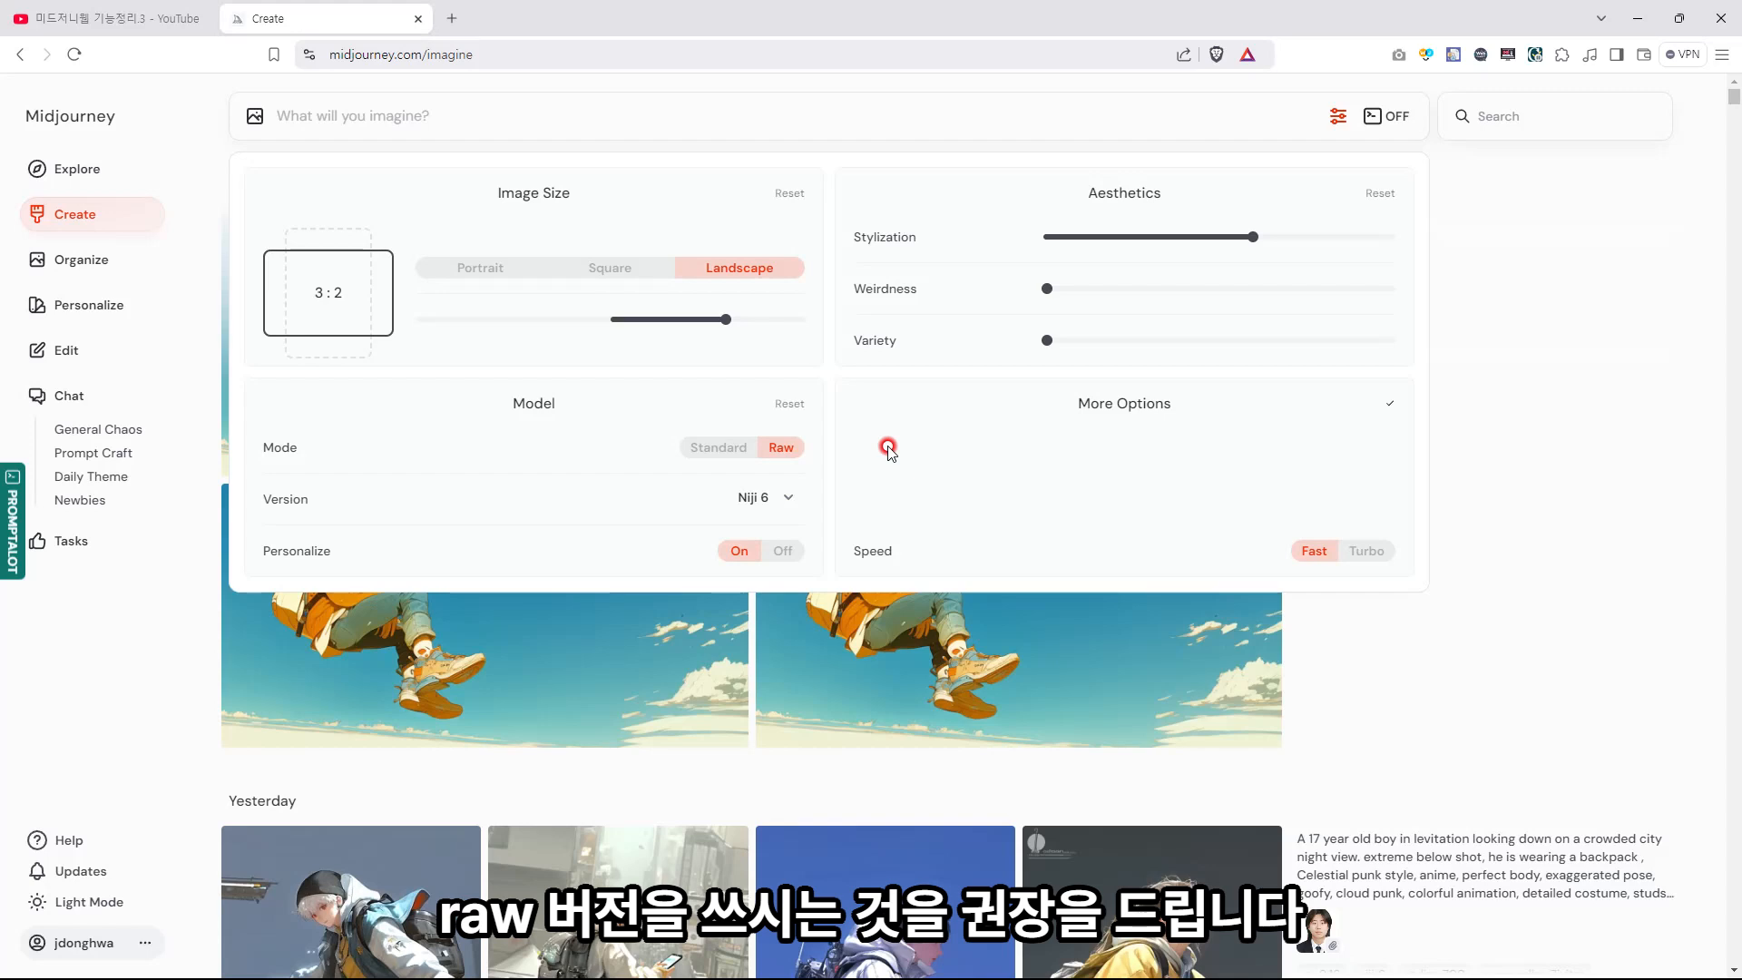
- Set the model version to 6.1, and toggle Personalize on and back off
left_click(780, 498)
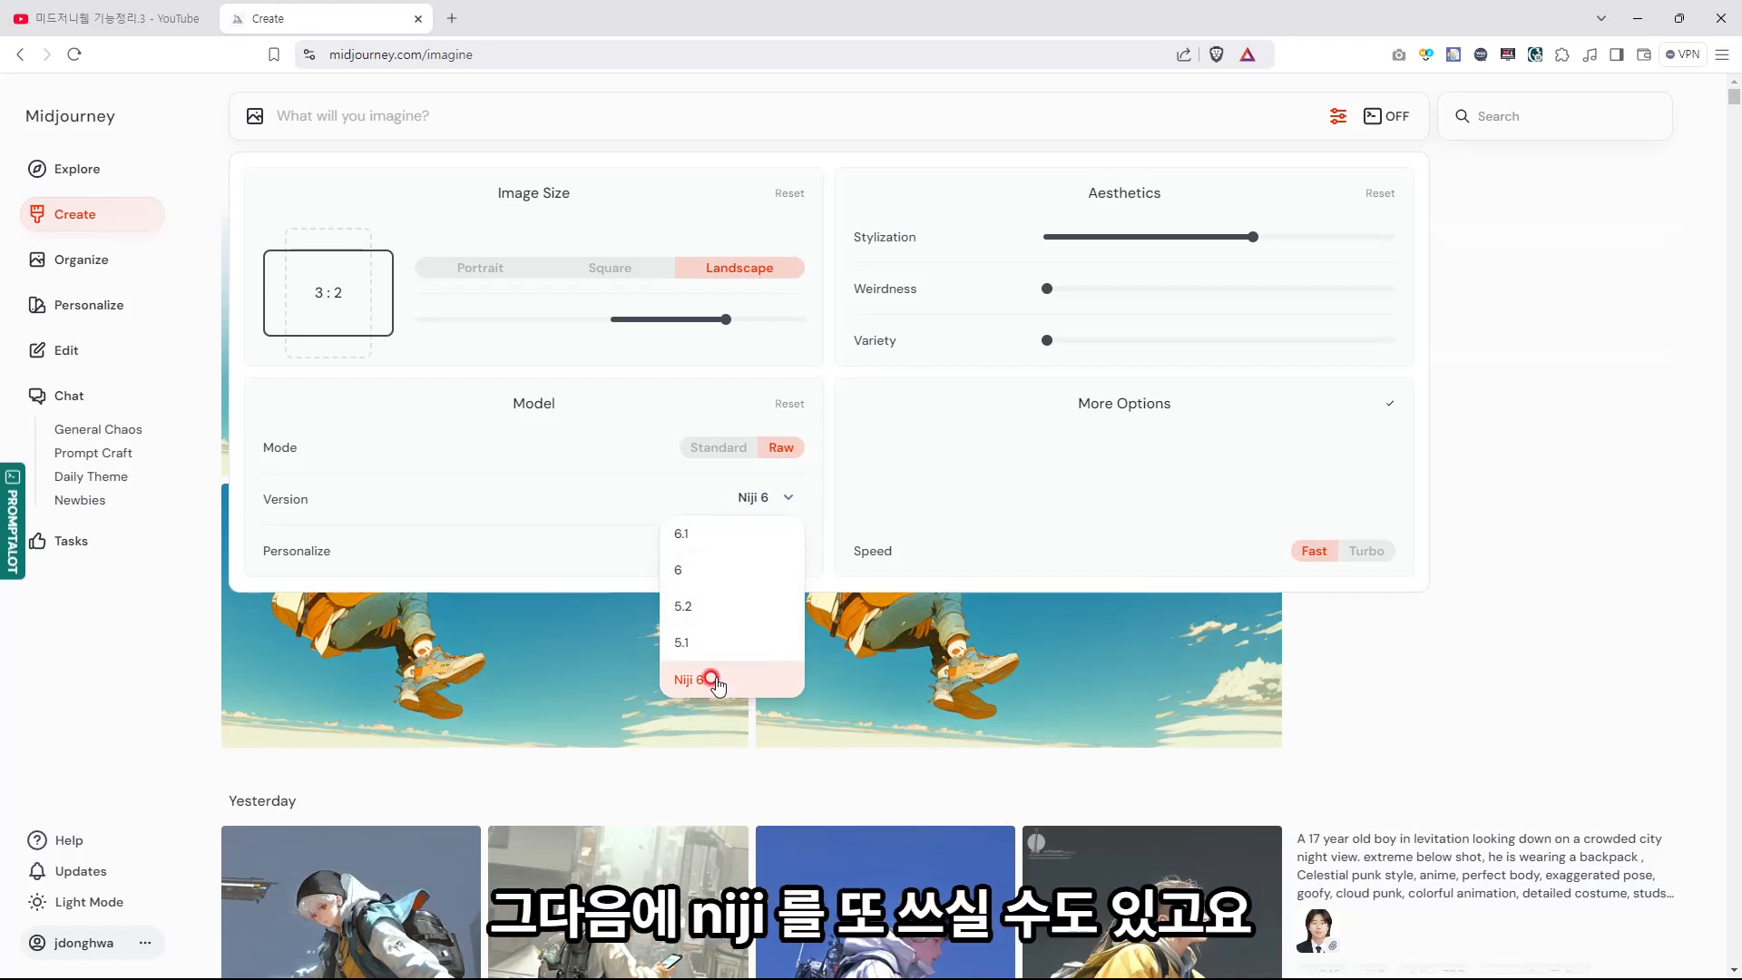
left_click(713, 535)
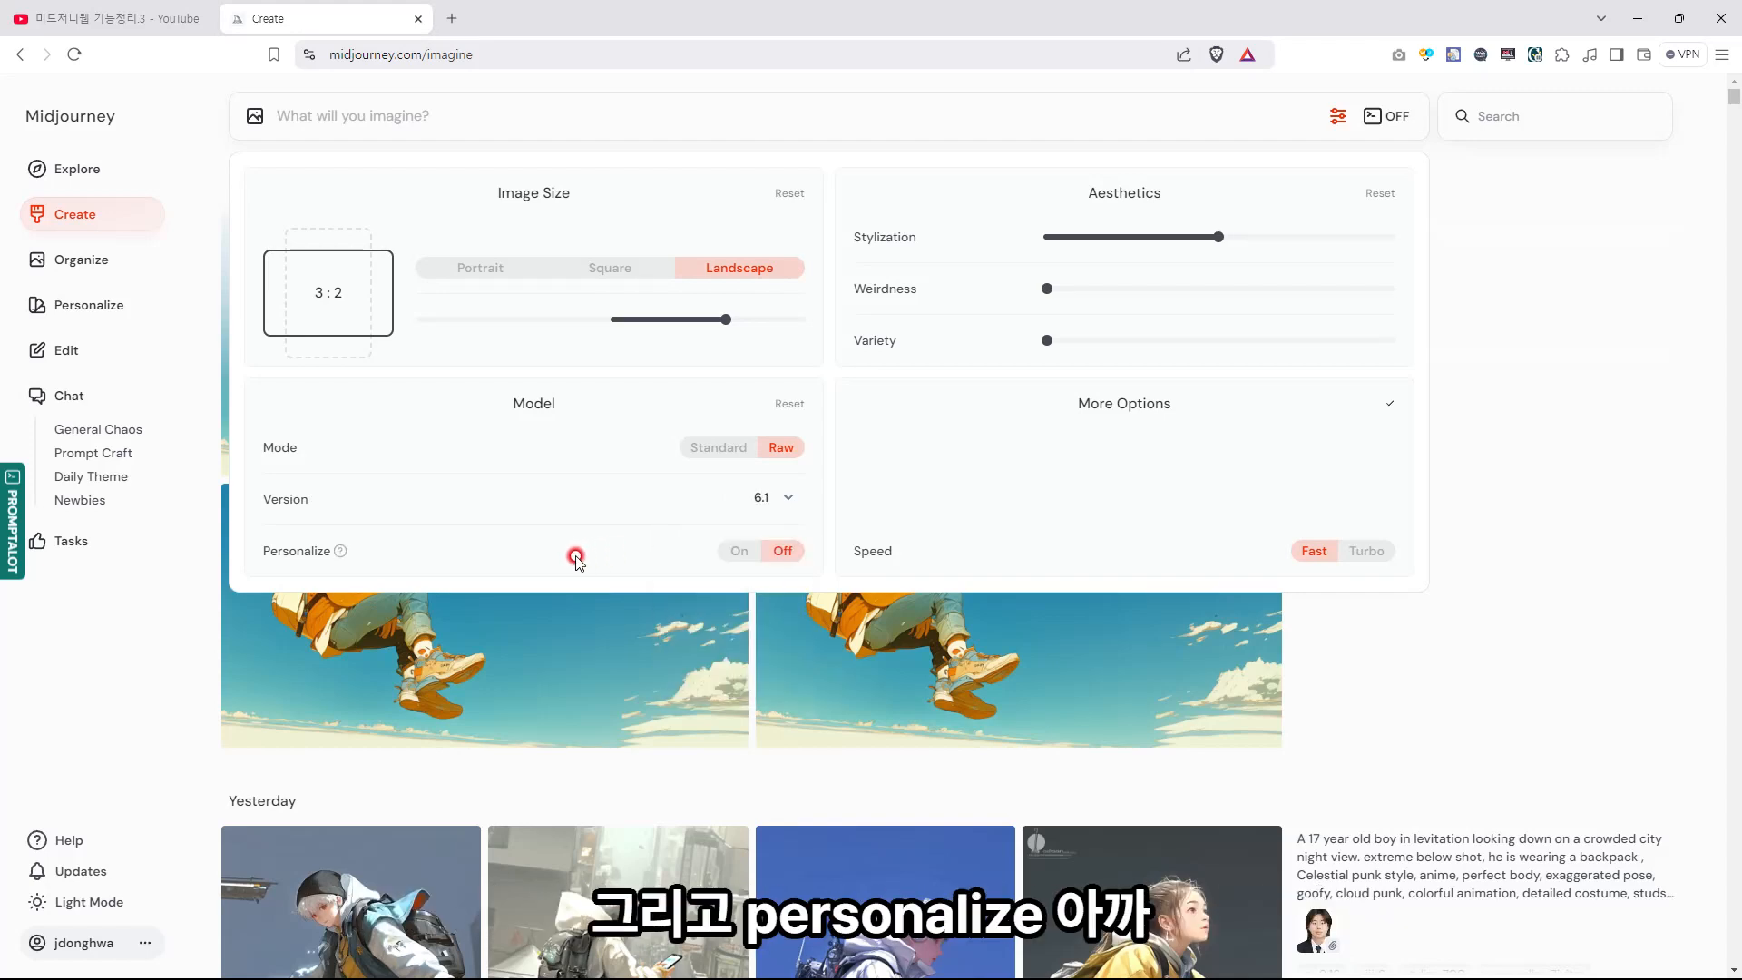
left_click(734, 555)
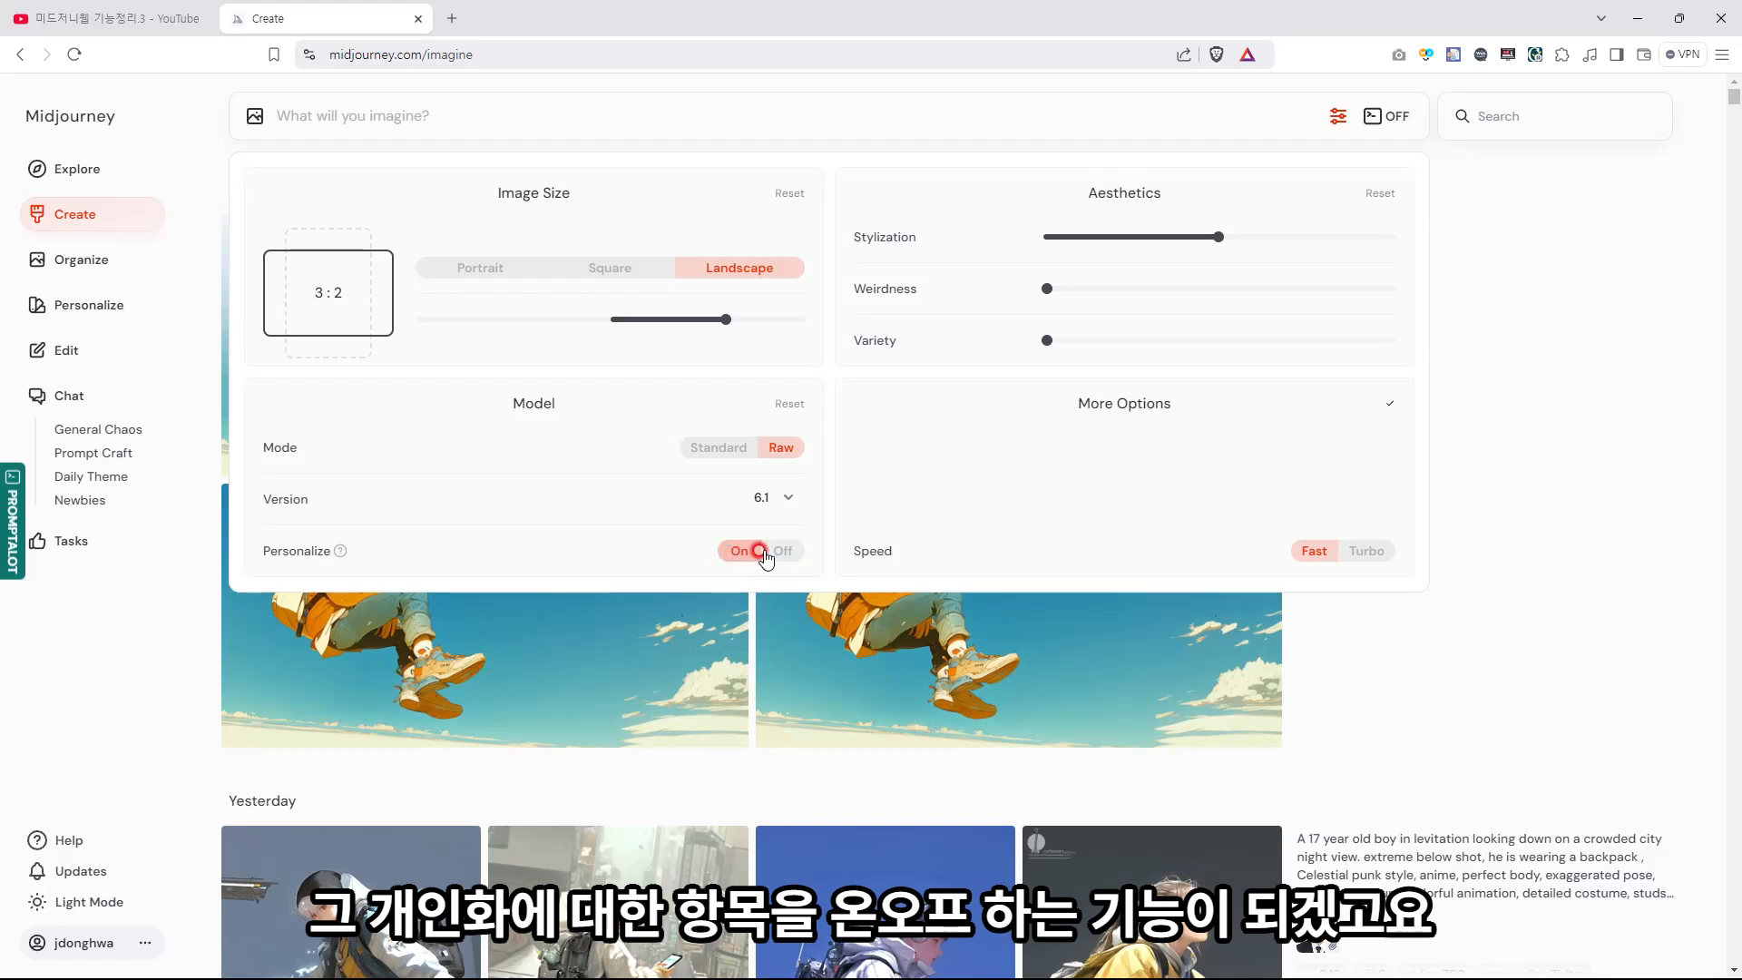
left_click(770, 553)
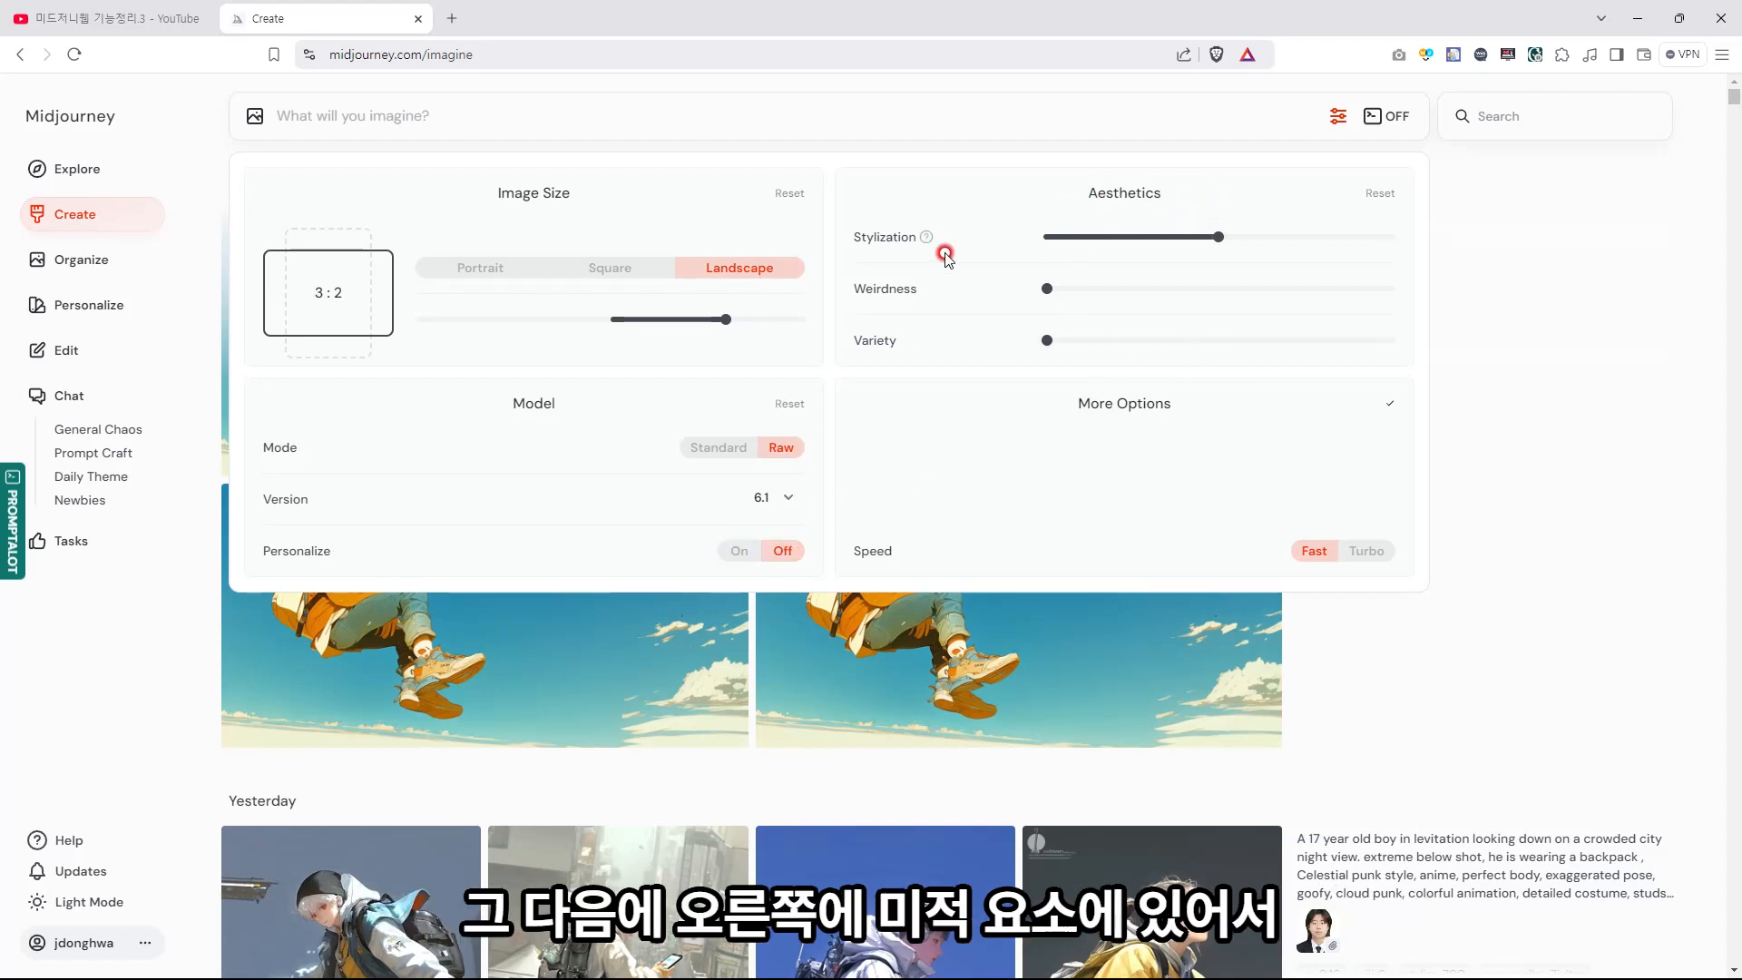
- Try the Stylization, Weirdness and Variety sliders, raising Variety to 20 and returning both Weirdness and Variety to their minimum
mouse_move(1217, 236)
left_mouse_down()
mouse_move(1150, 238)
mouse_move(1316, 237)
mouse_move(1116, 237)
mouse_move(1357, 237)
mouse_move(1058, 238)
mouse_move(1347, 241)
mouse_move(1203, 245)
left_mouse_up()
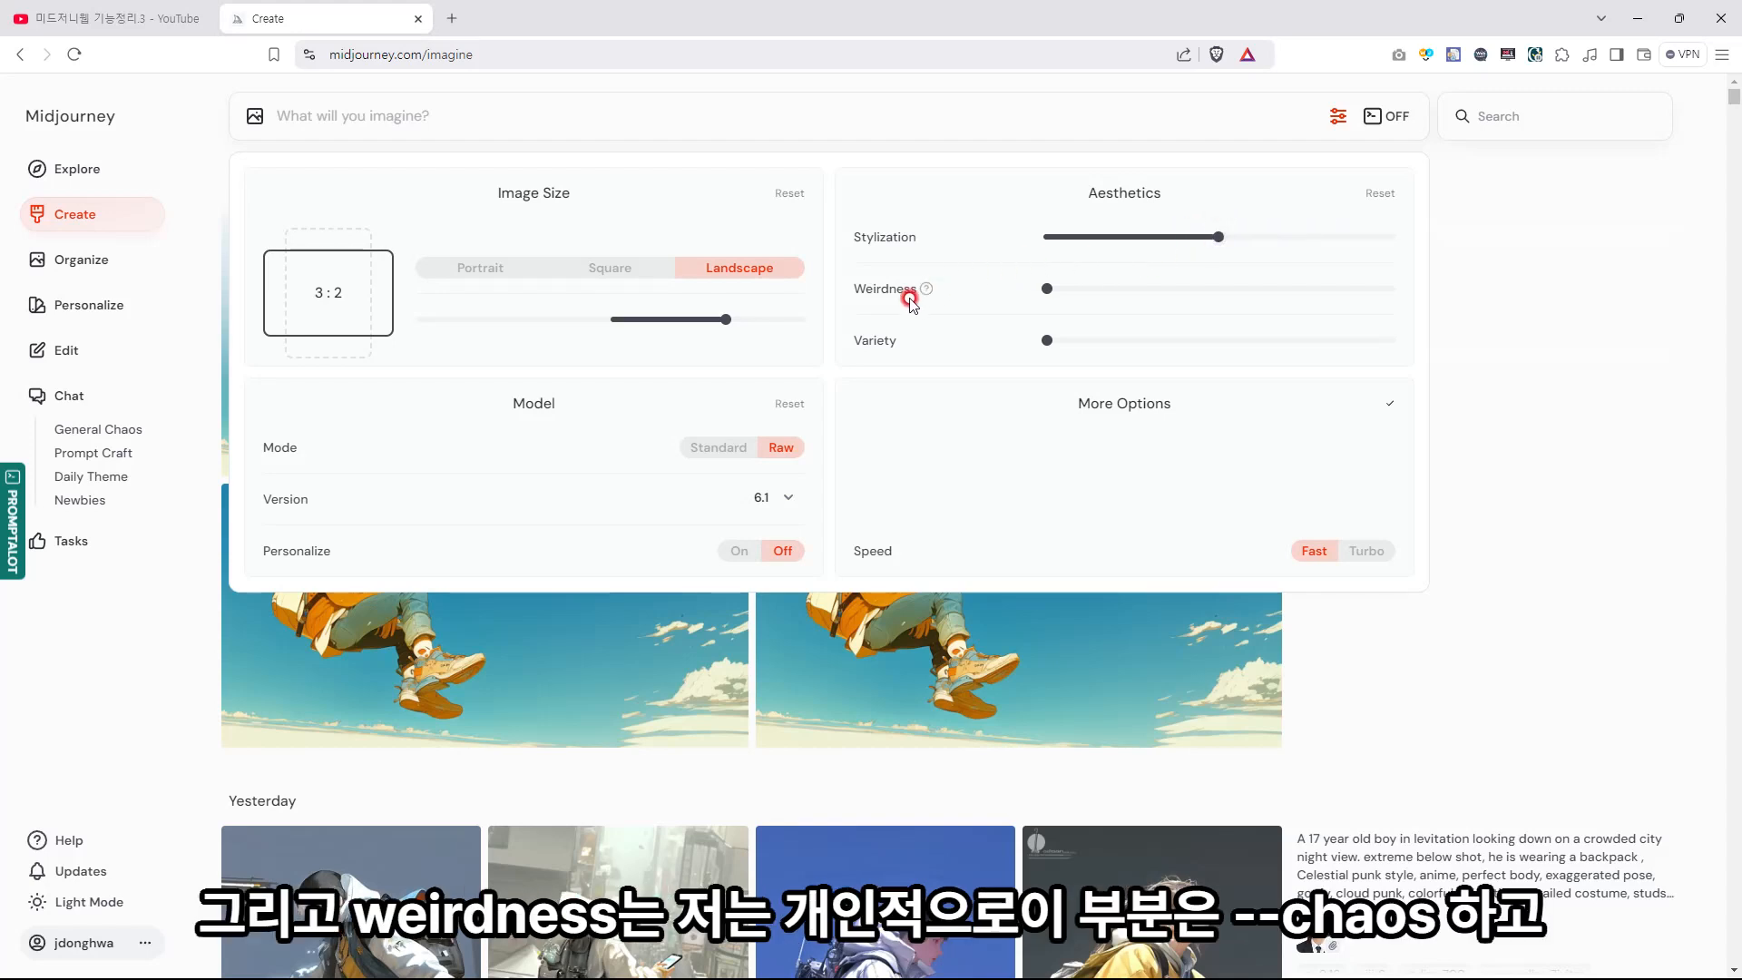
mouse_move(1049, 291)
left_mouse_down()
mouse_move(1222, 288)
mouse_move(1053, 290)
left_mouse_up()
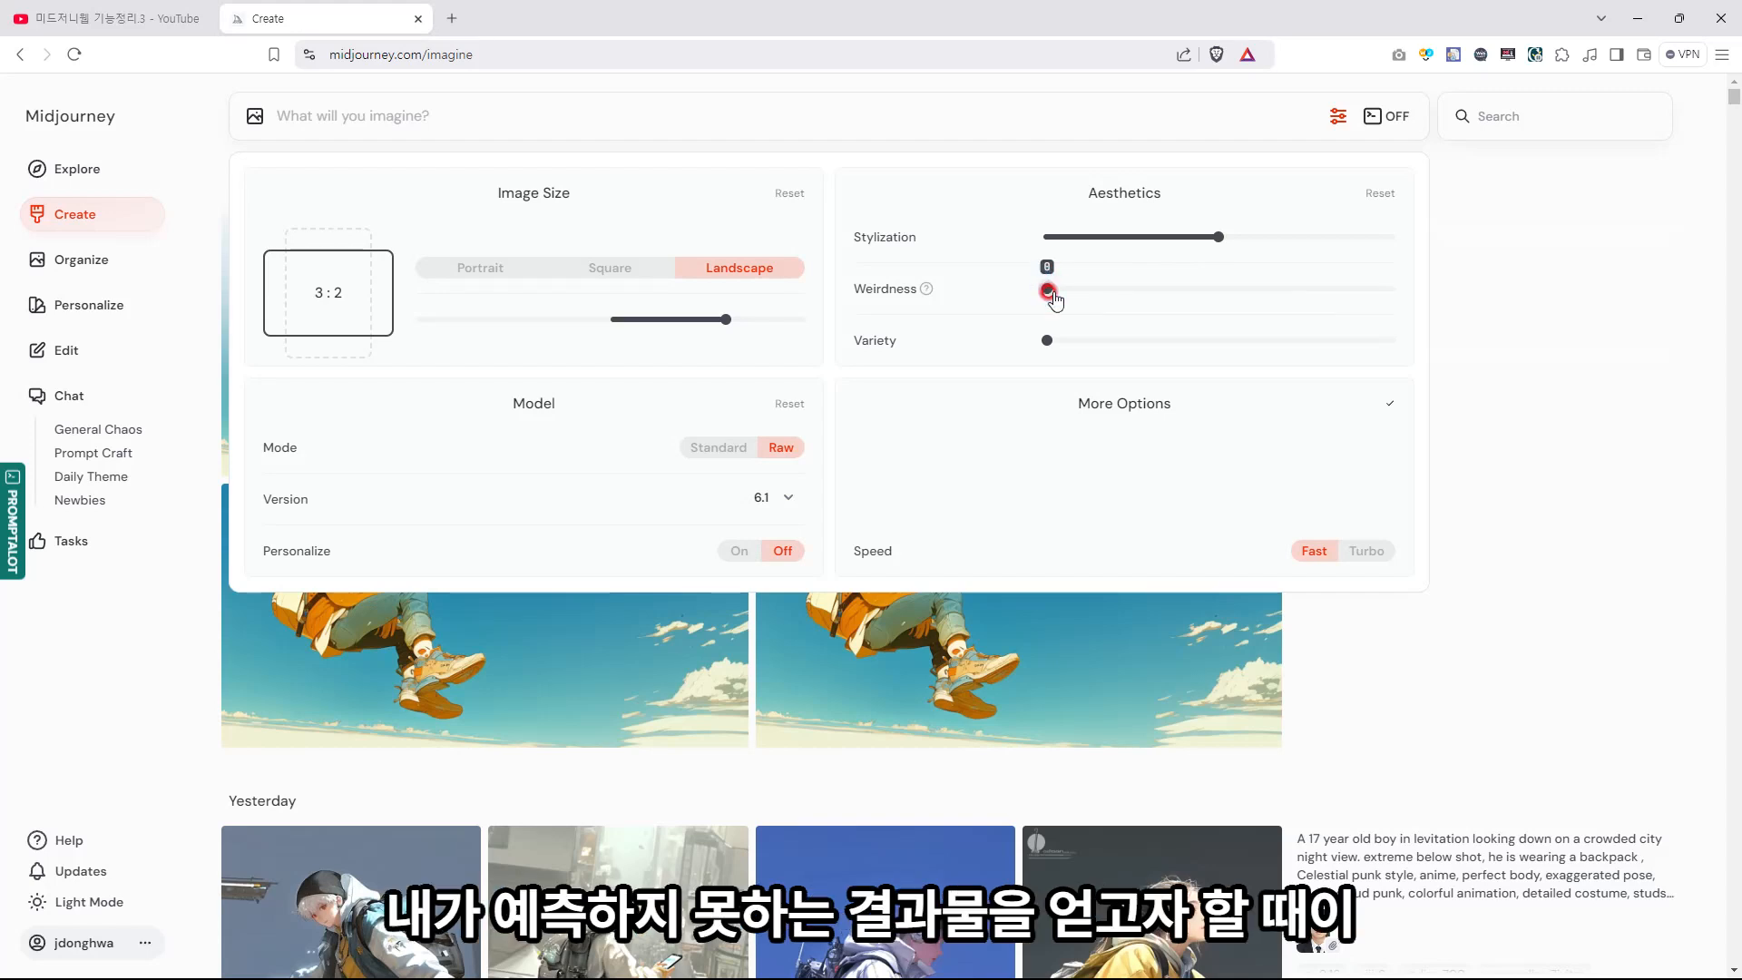
mouse_move(1054, 299)
left_mouse_down()
mouse_move(1167, 293)
mouse_move(1034, 284)
left_mouse_up()
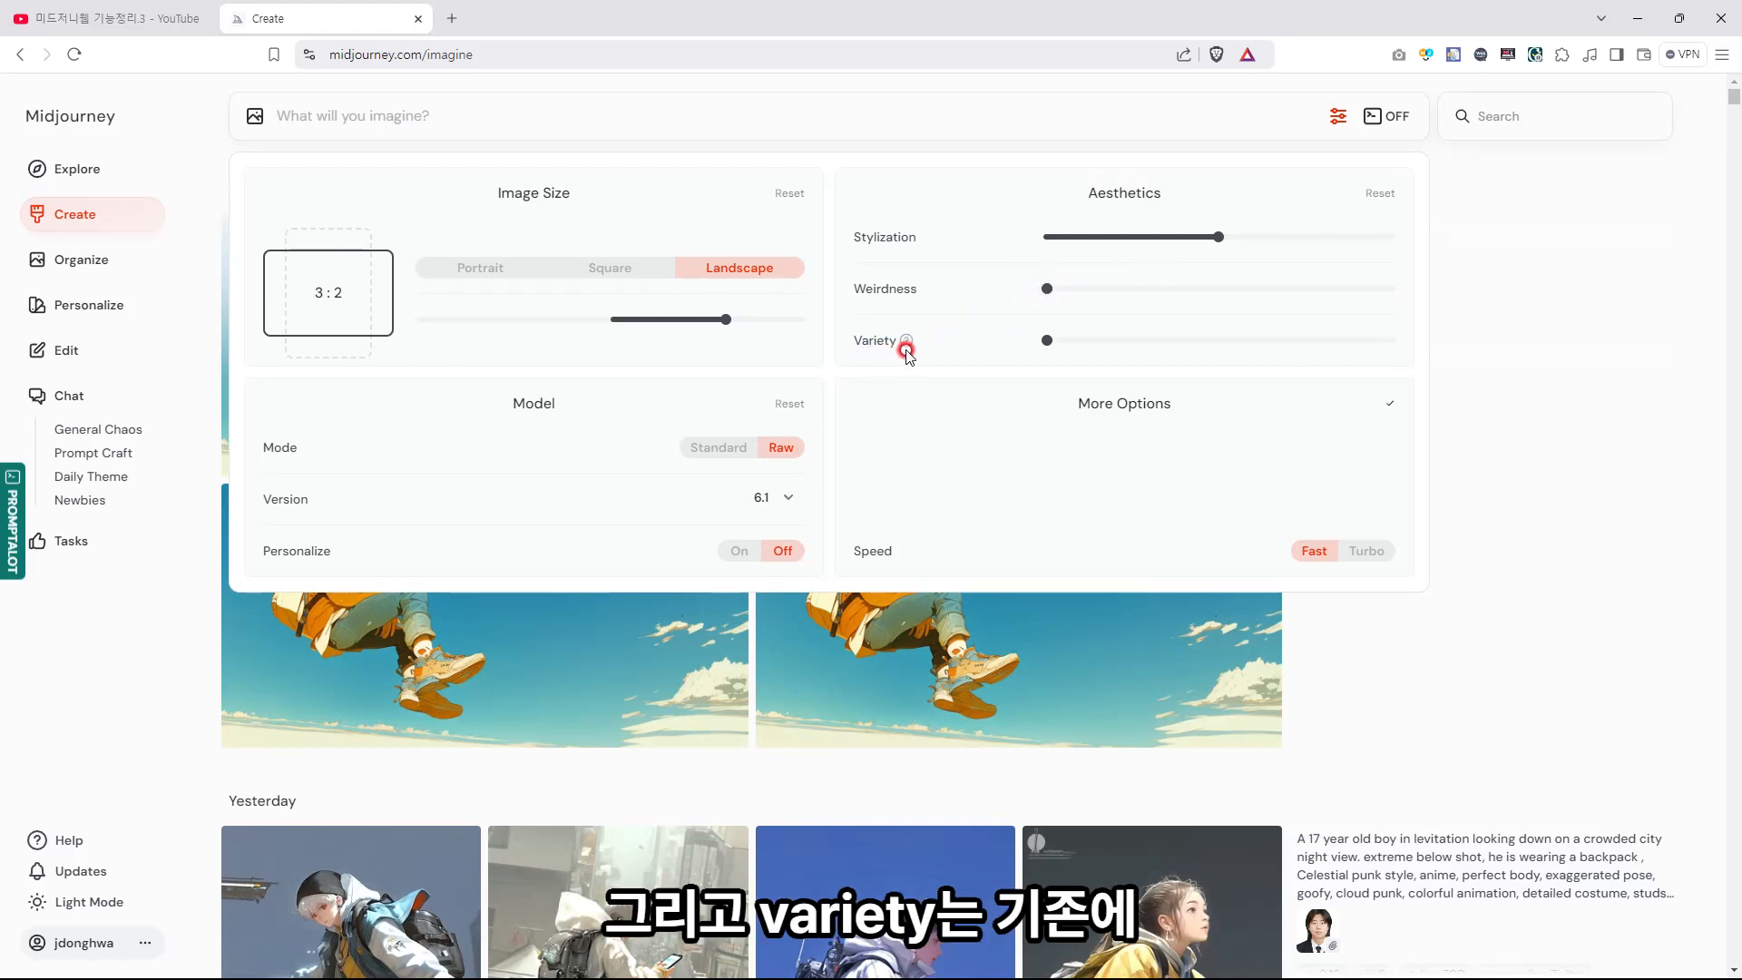
left_click_drag(1061, 341, 1098, 342)
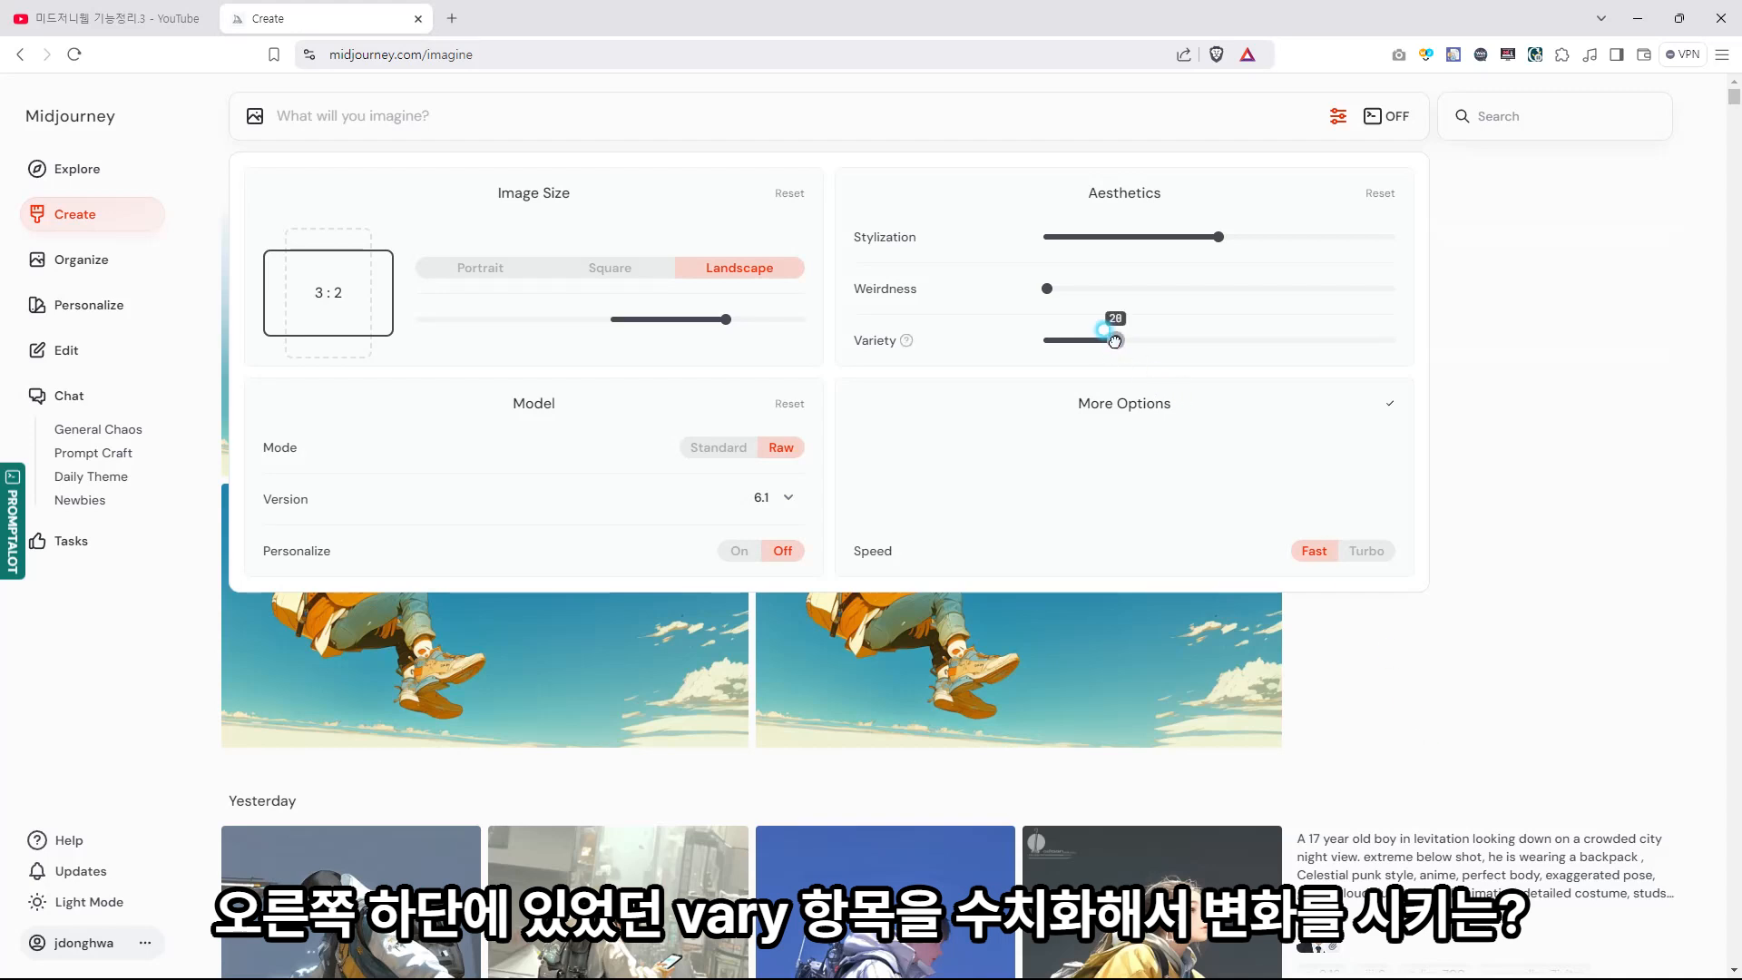
left_click_drag(1116, 341, 1004, 392)
- Toggle the generation speed between Turbo and Fast, leave it on Fast and close the settings
left_click(1368, 555)
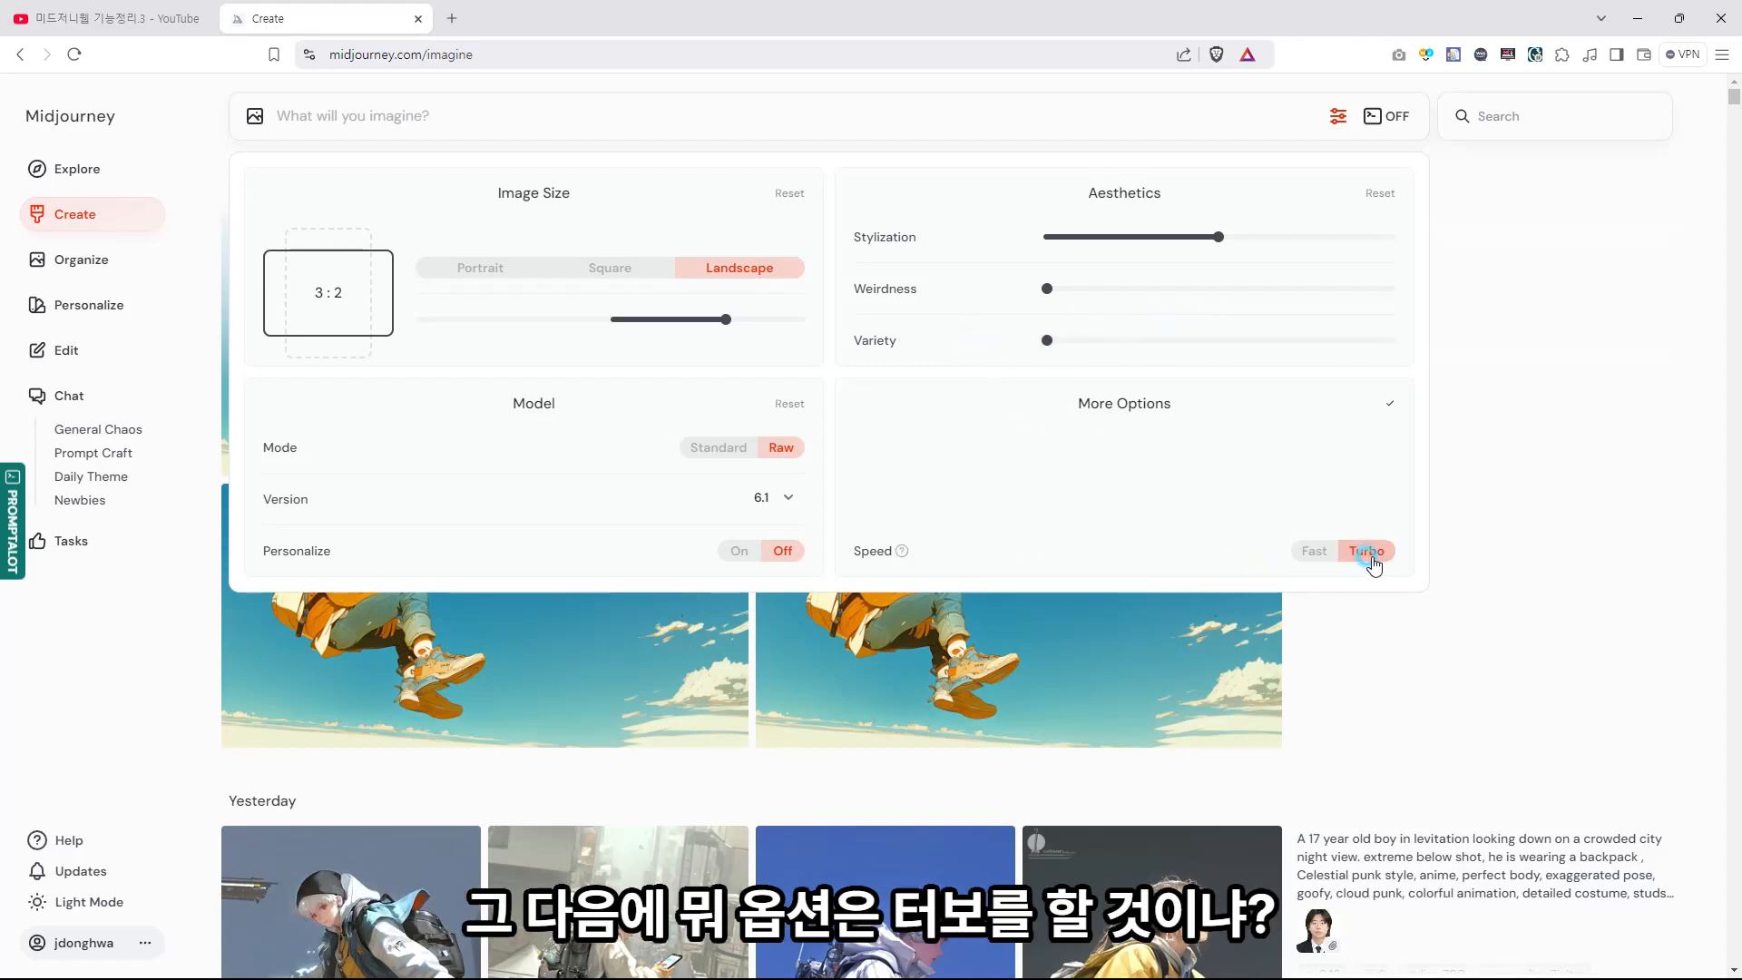
left_click(1318, 557)
left_click(1363, 555)
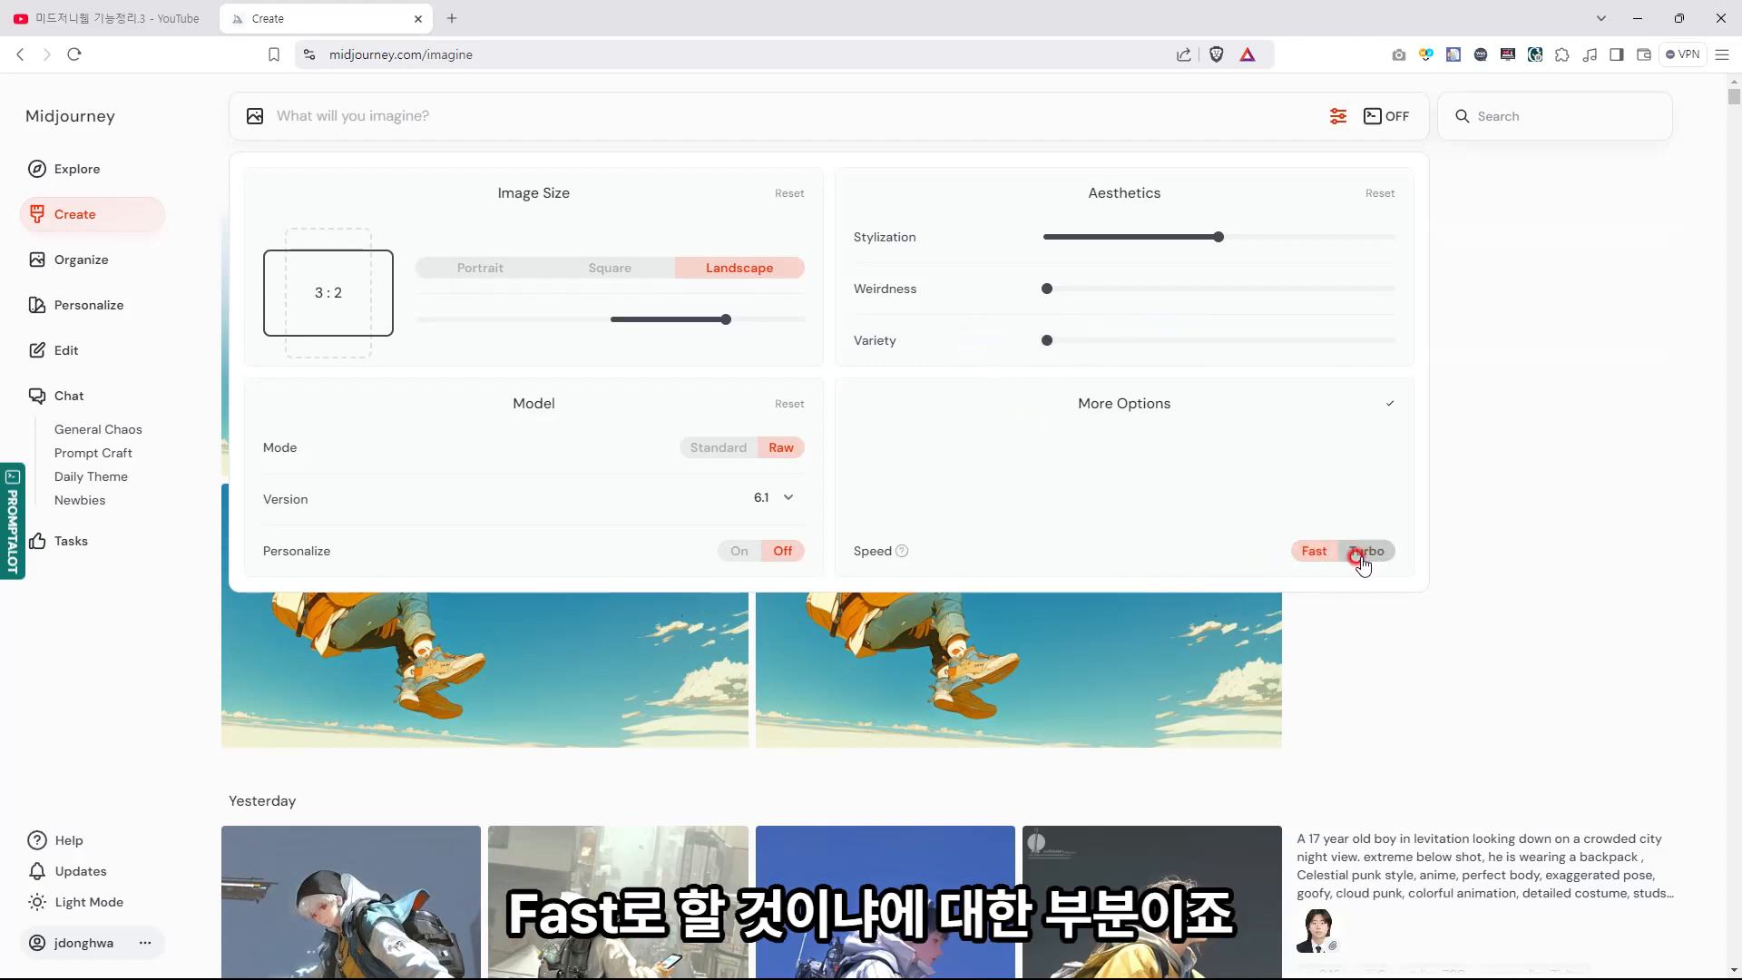
left_click(1311, 558)
left_click(1365, 557)
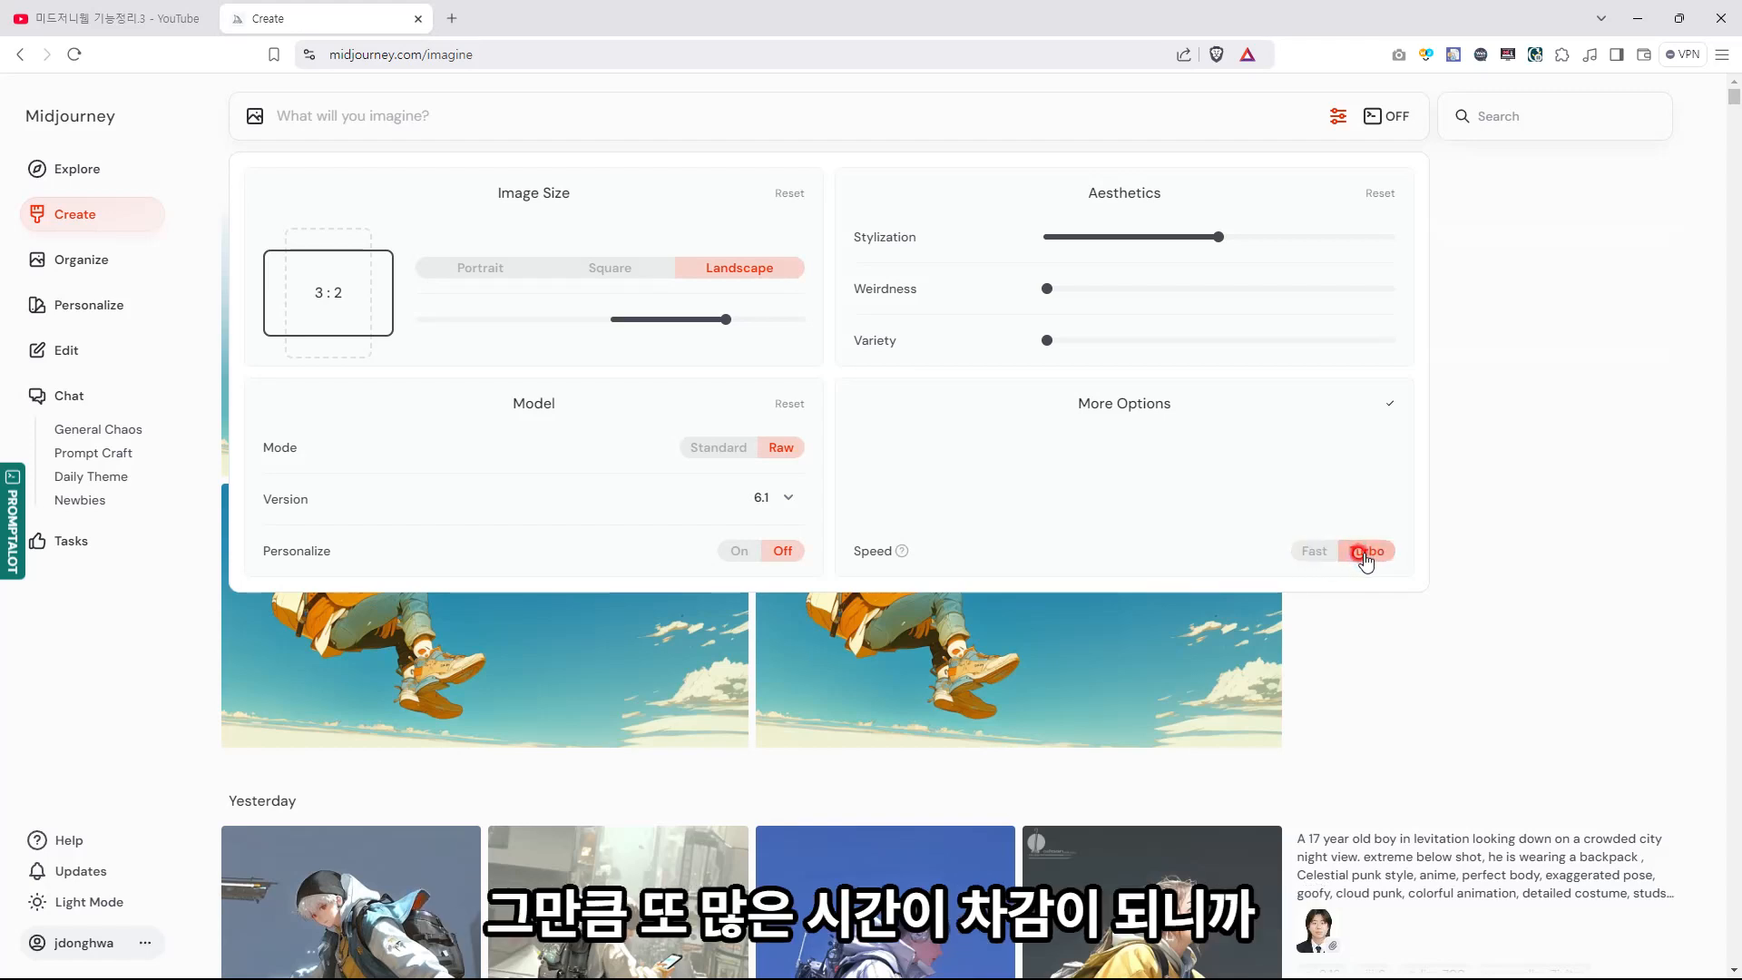
left_click(1314, 553)
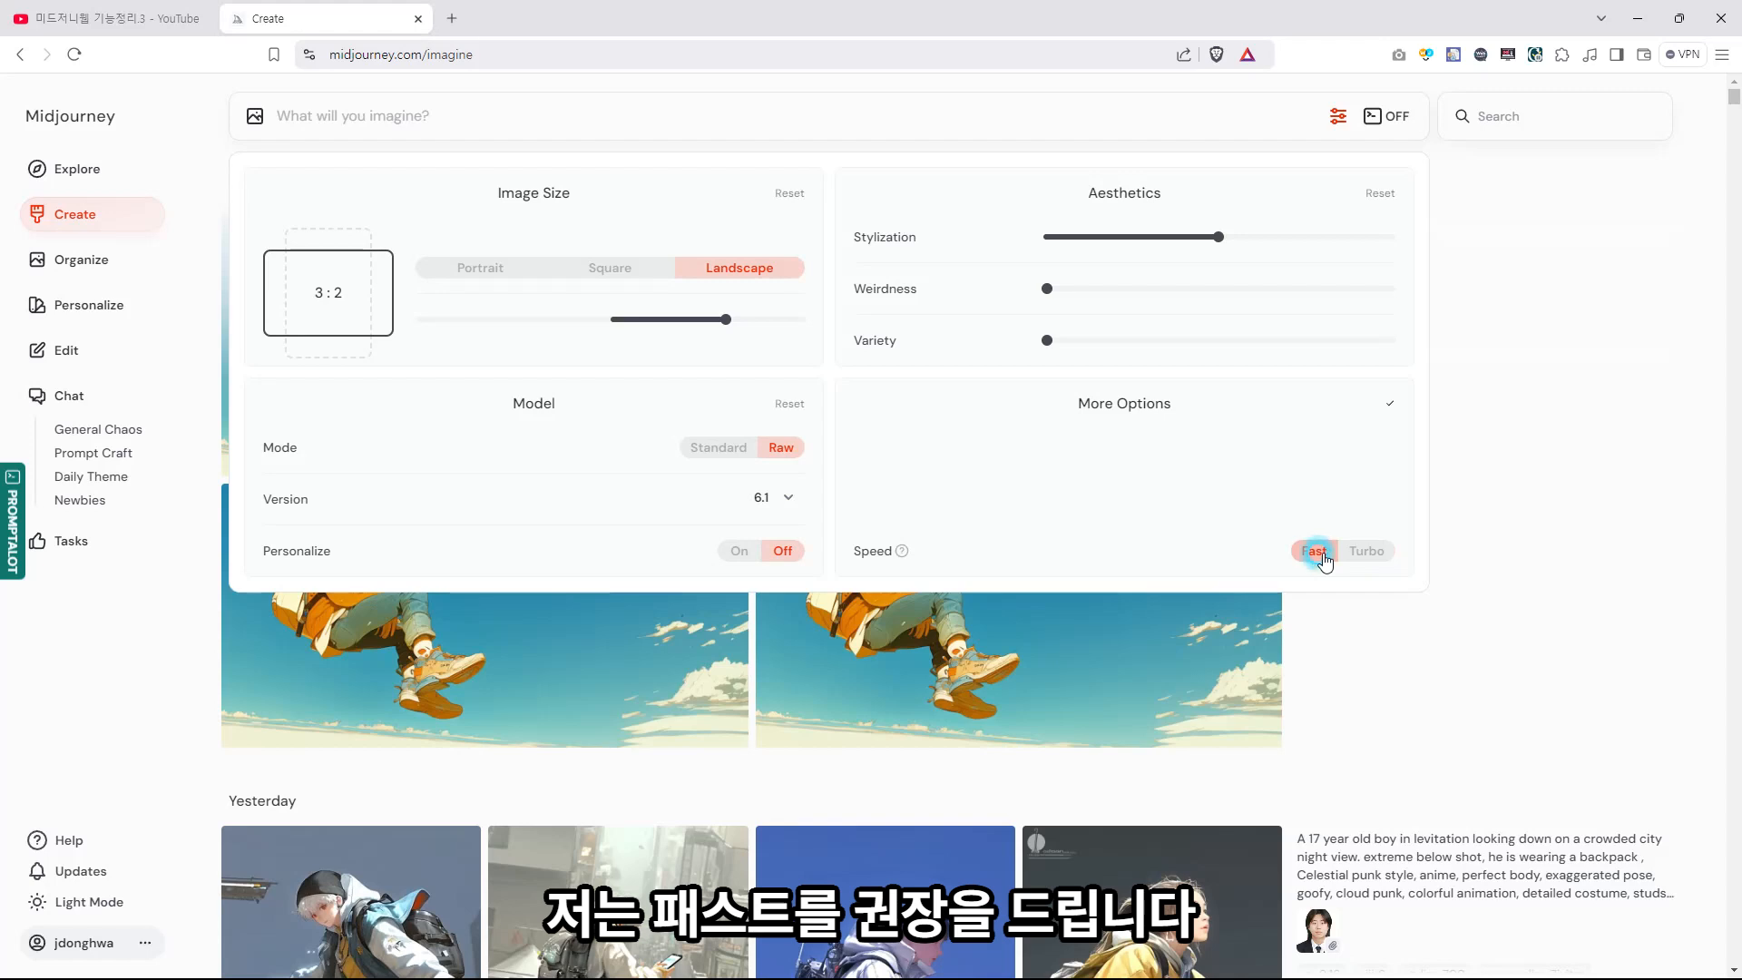
left_click(1483, 515)
- Compare the prompt bar and search field on the Explore and Create pages, ending on Create
left_click(1391, 124)
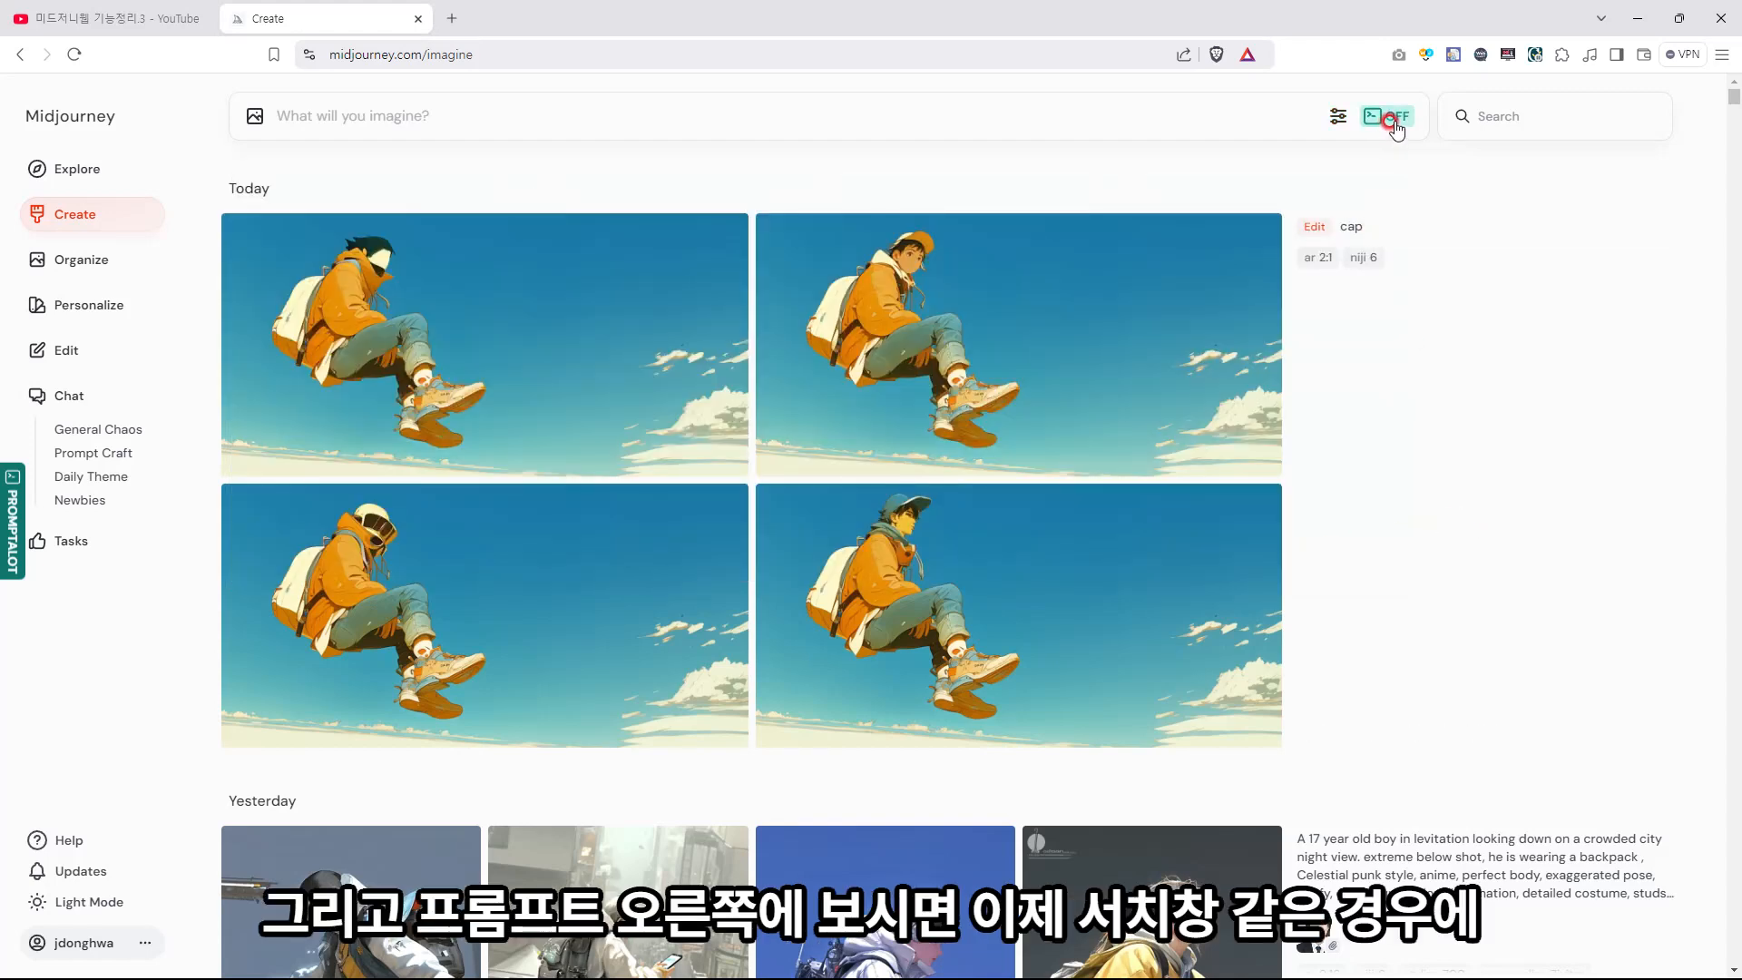
left_click(1540, 116)
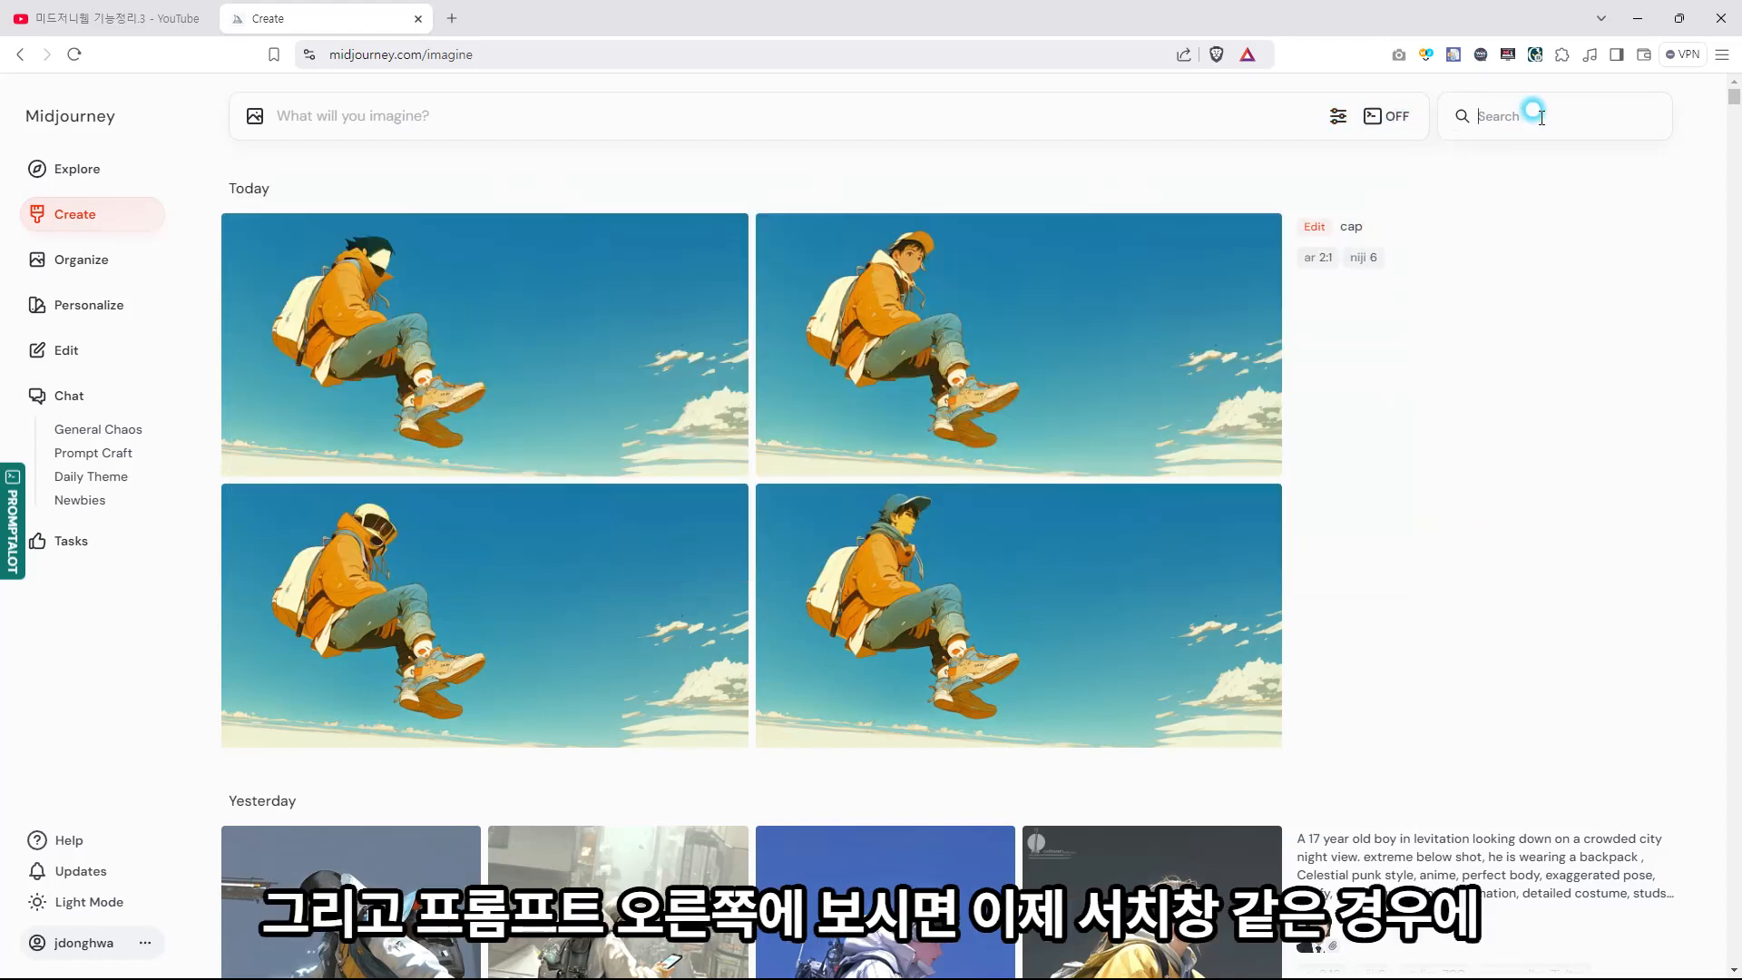
left_click(105, 165)
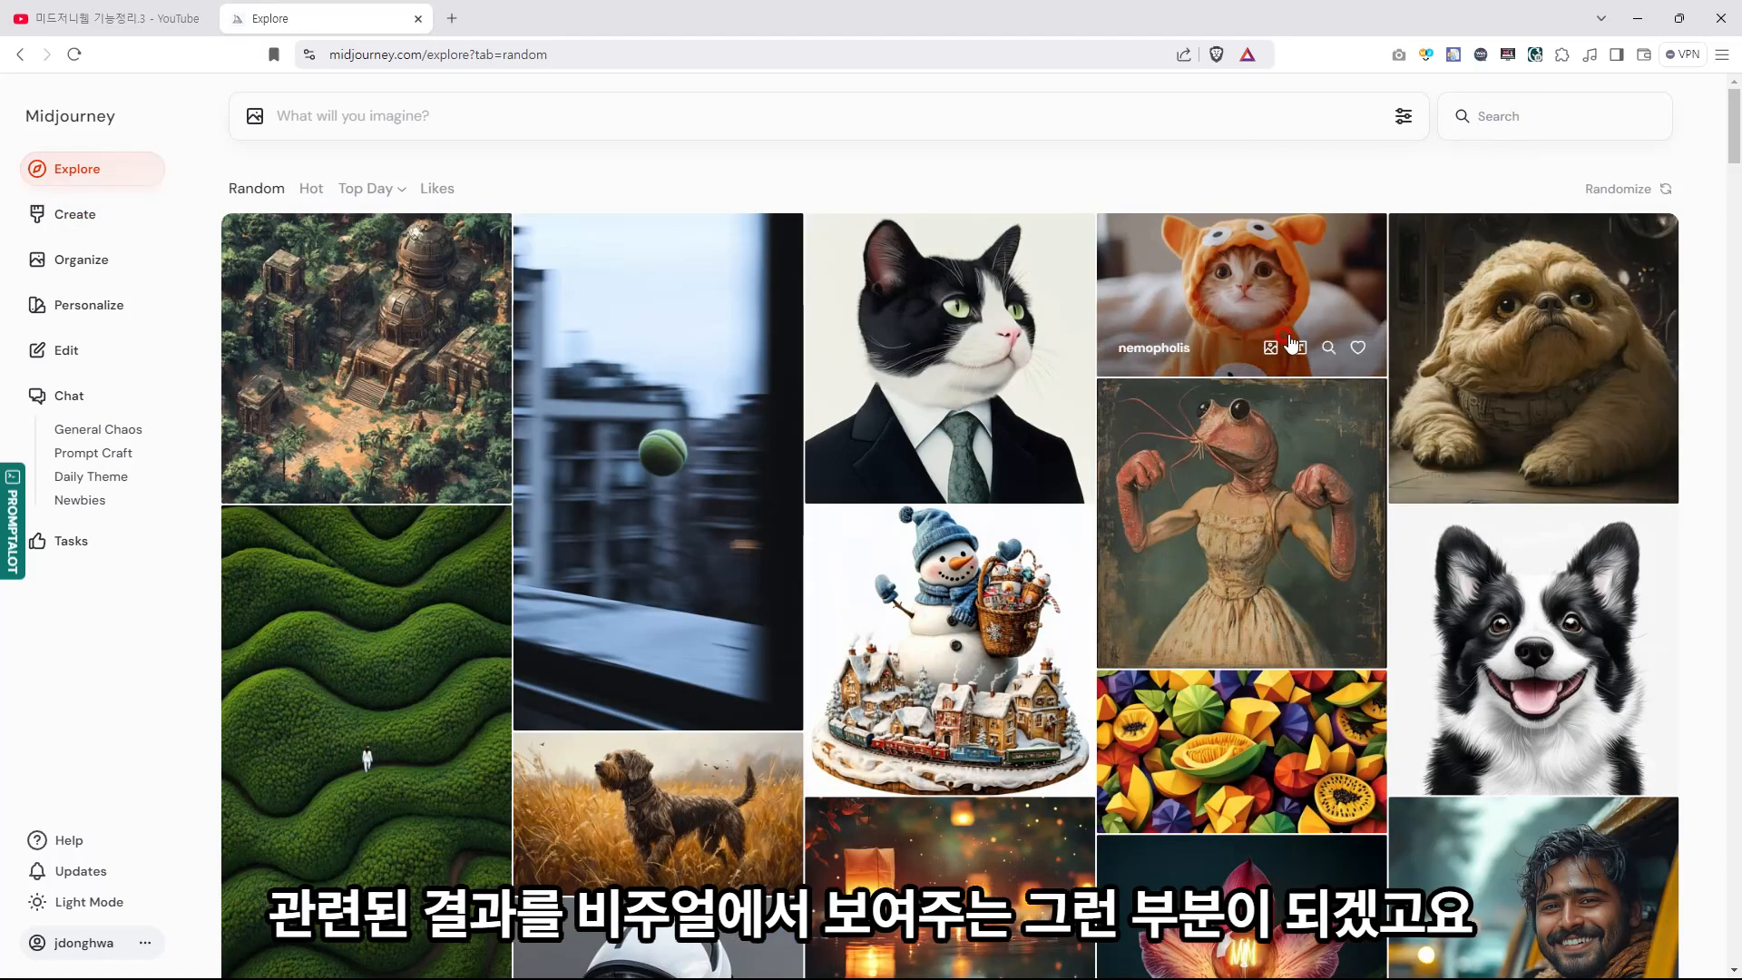
left_click(1404, 116)
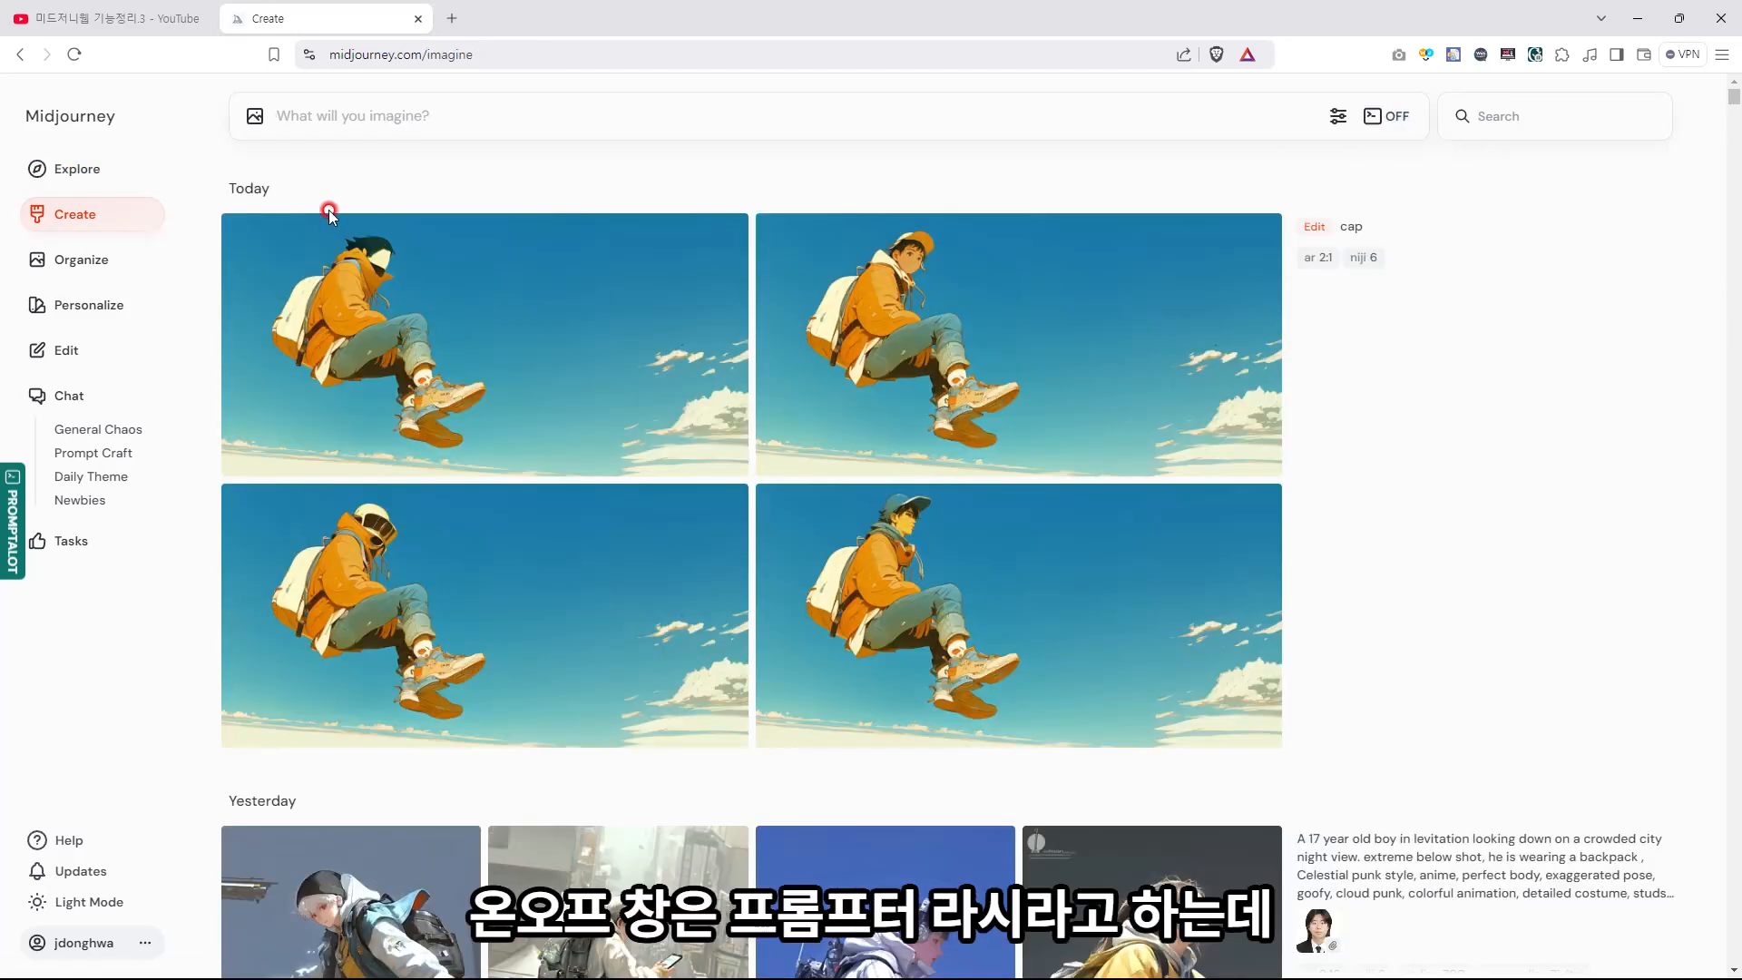
left_click(88, 180)
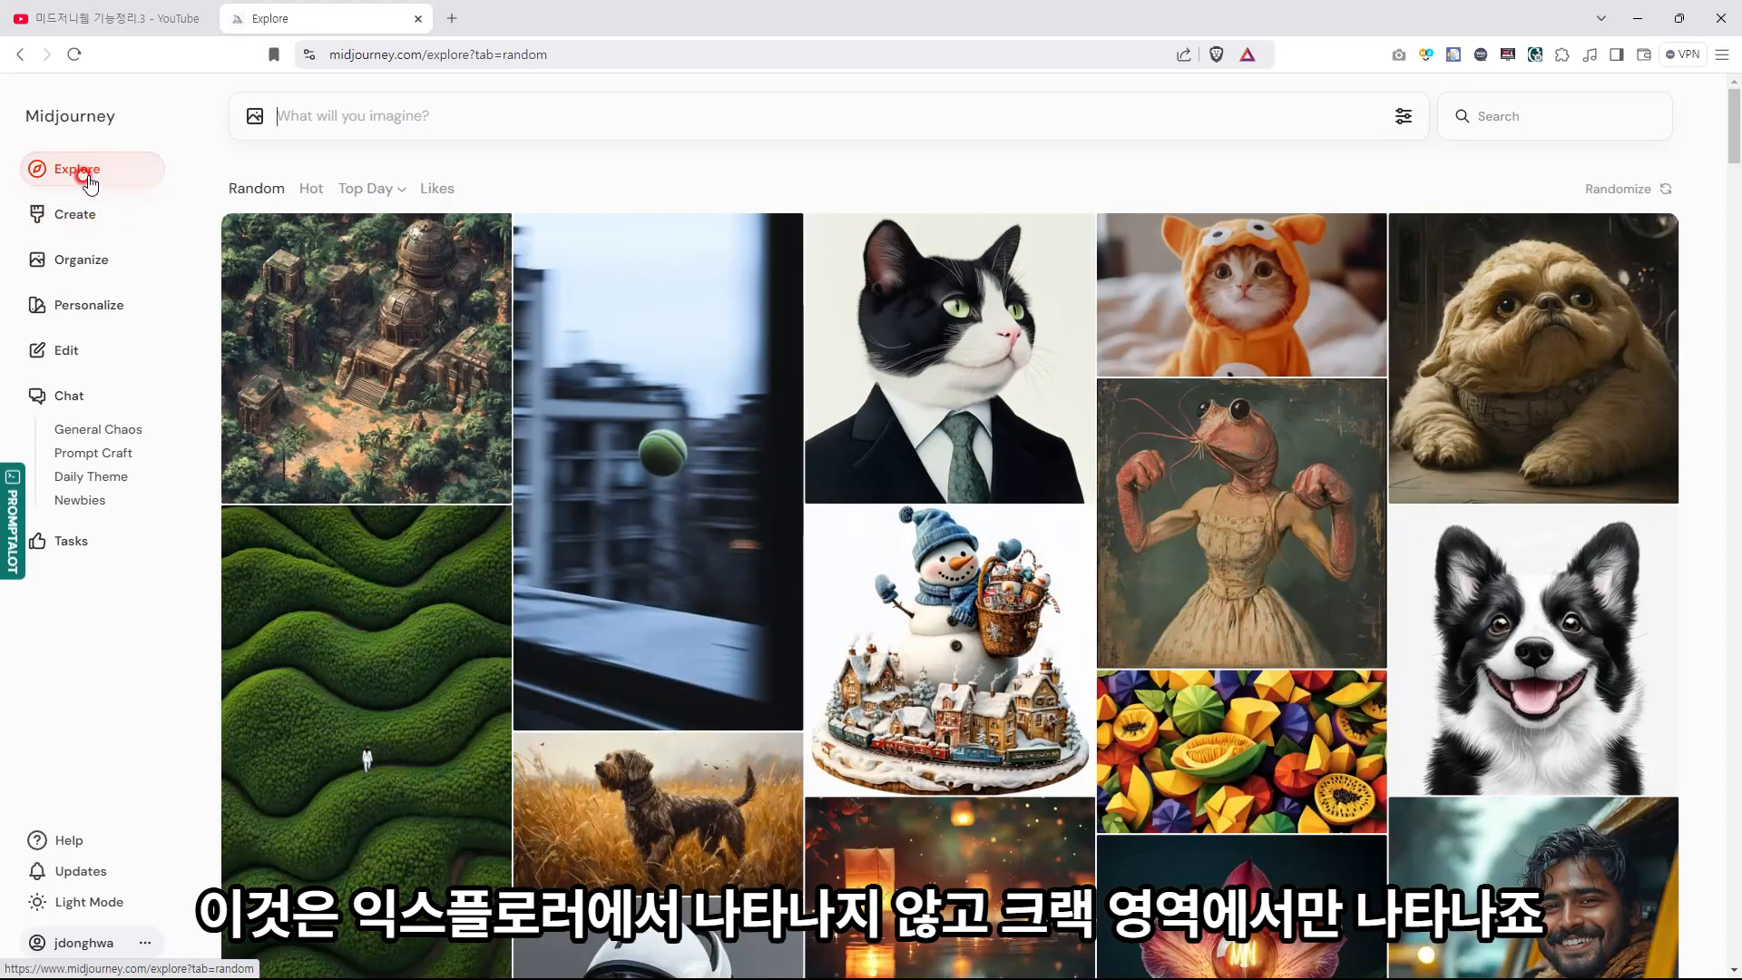
left_click(80, 216)
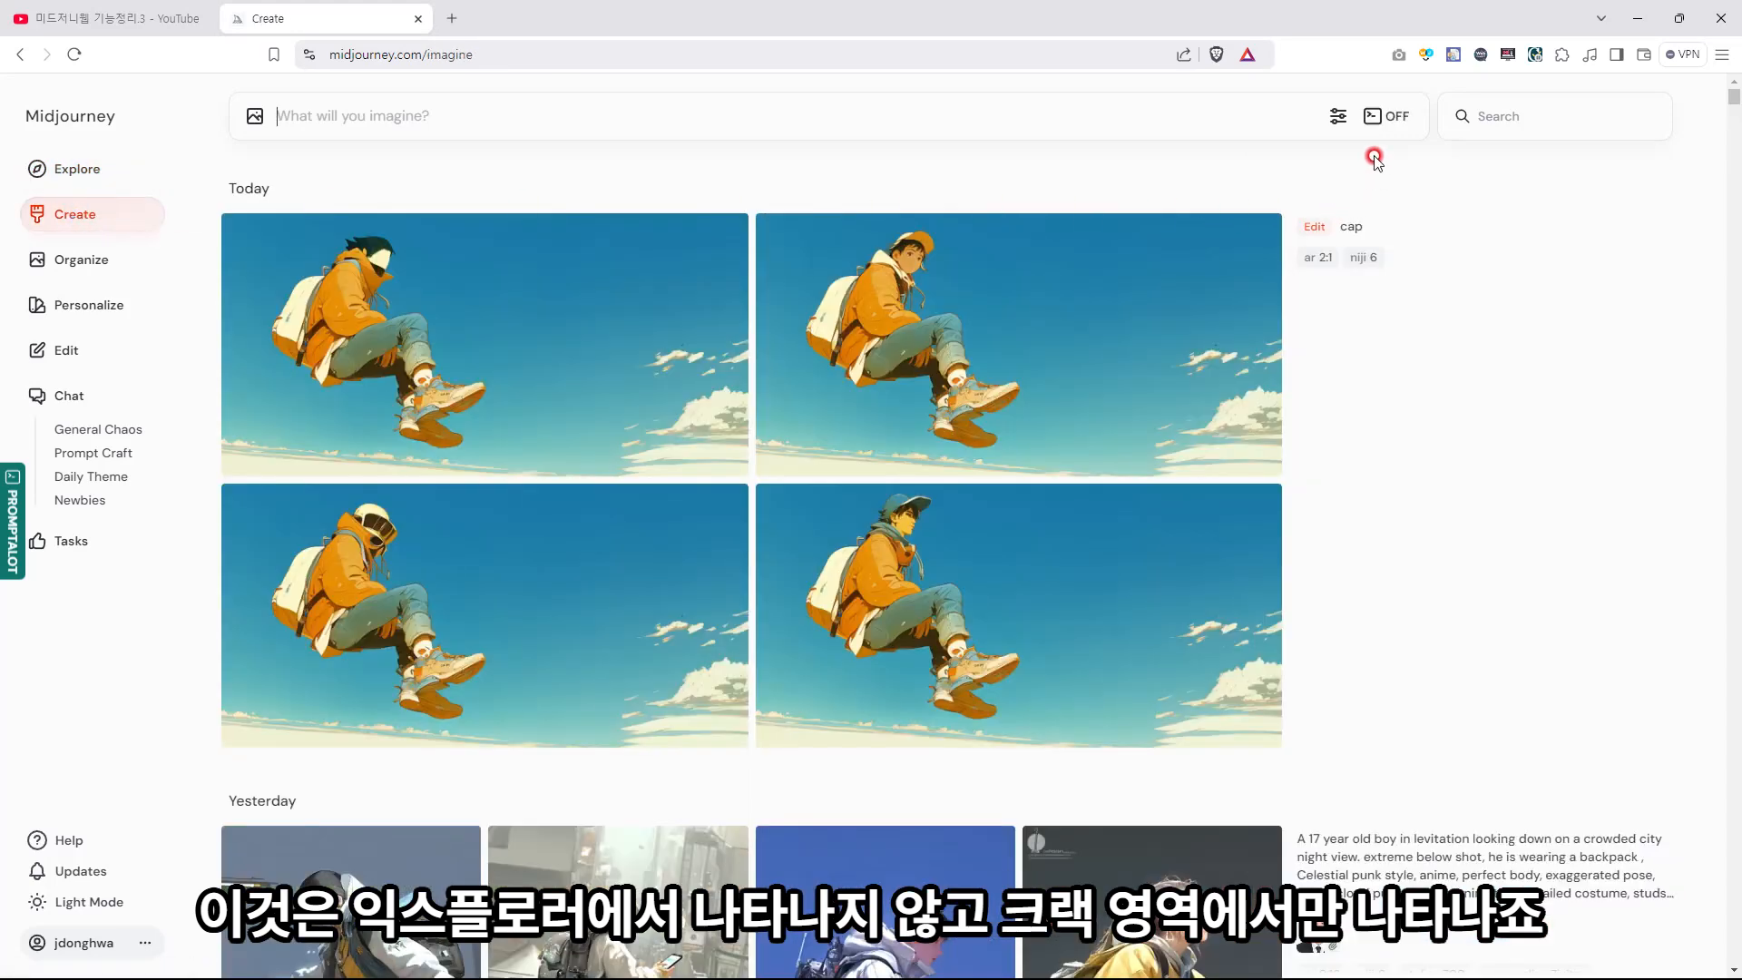
- Turn on the Promptalot plugin for the Create page, and open and dismiss the context menu of the second cap image
left_click(1385, 122)
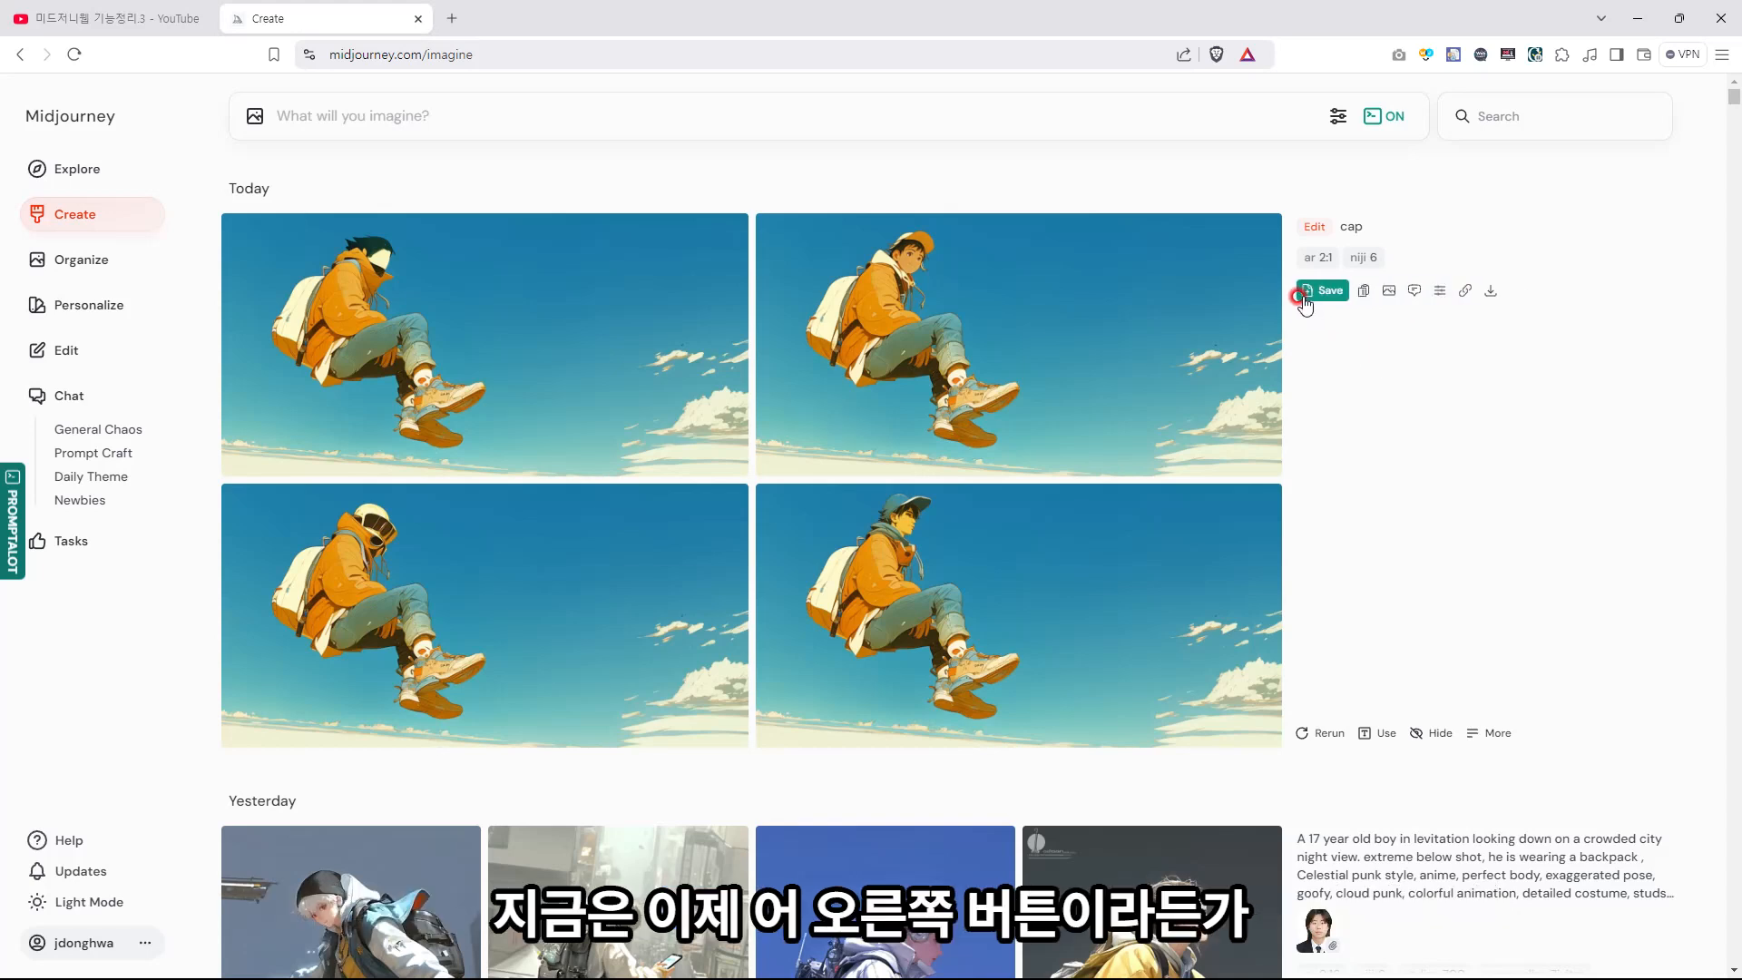
right_click(1078, 337)
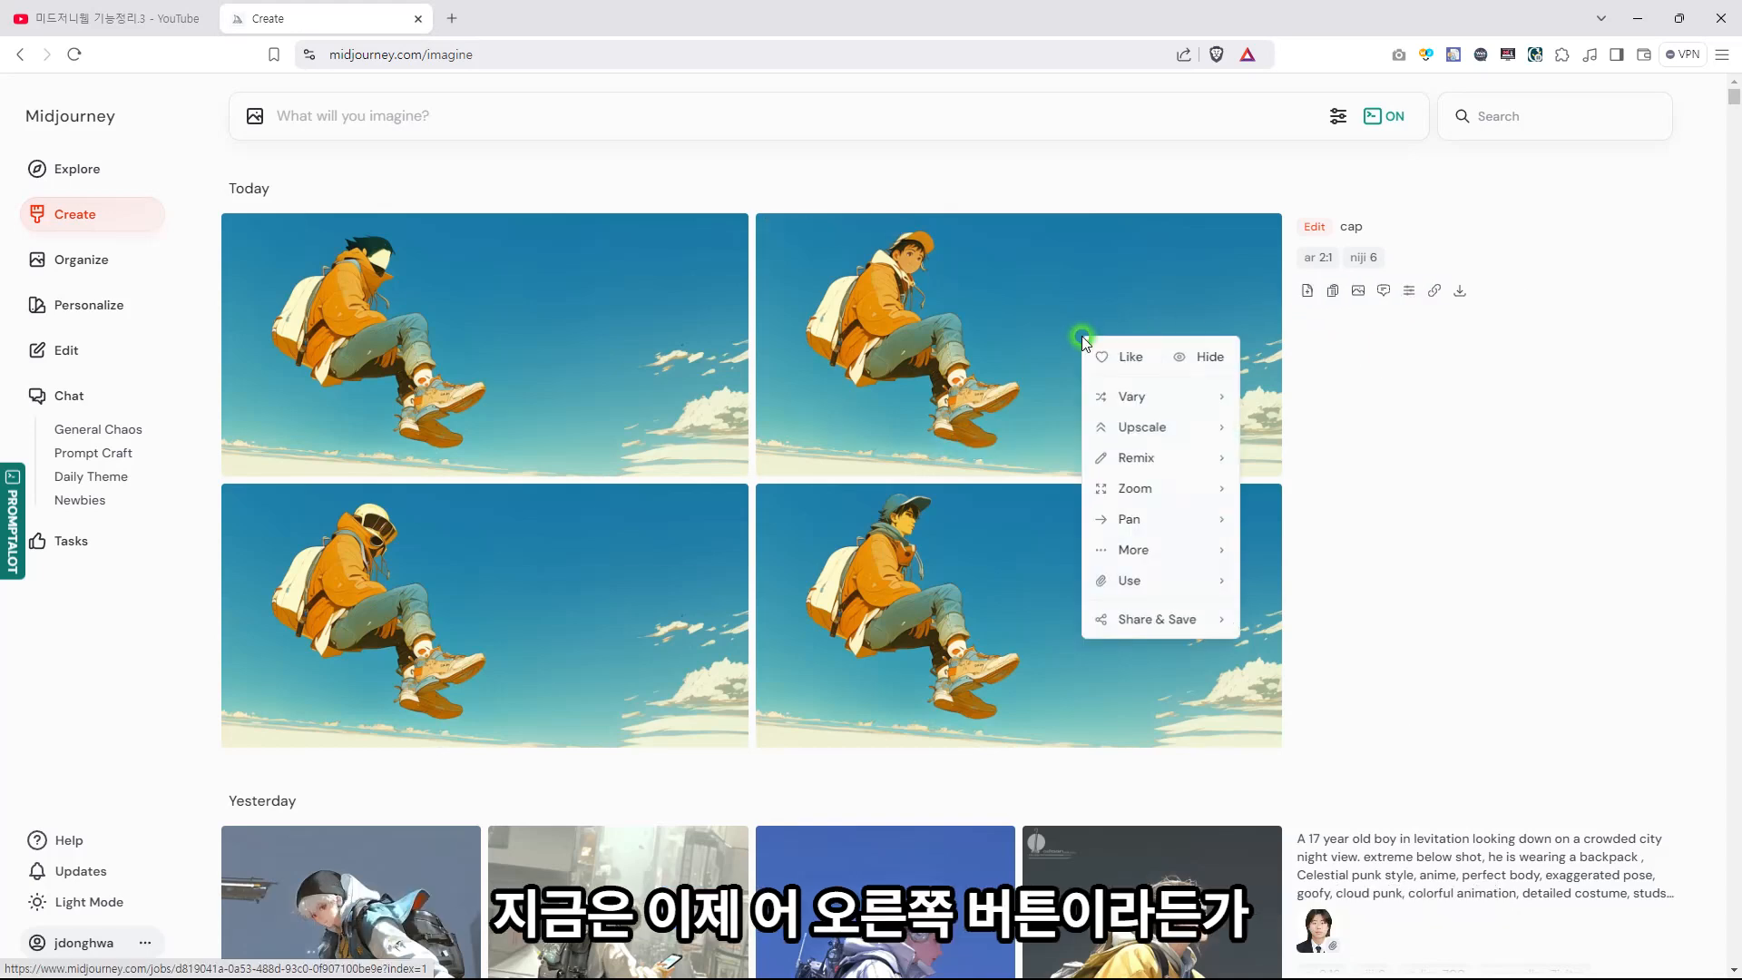
left_click(1358, 352)
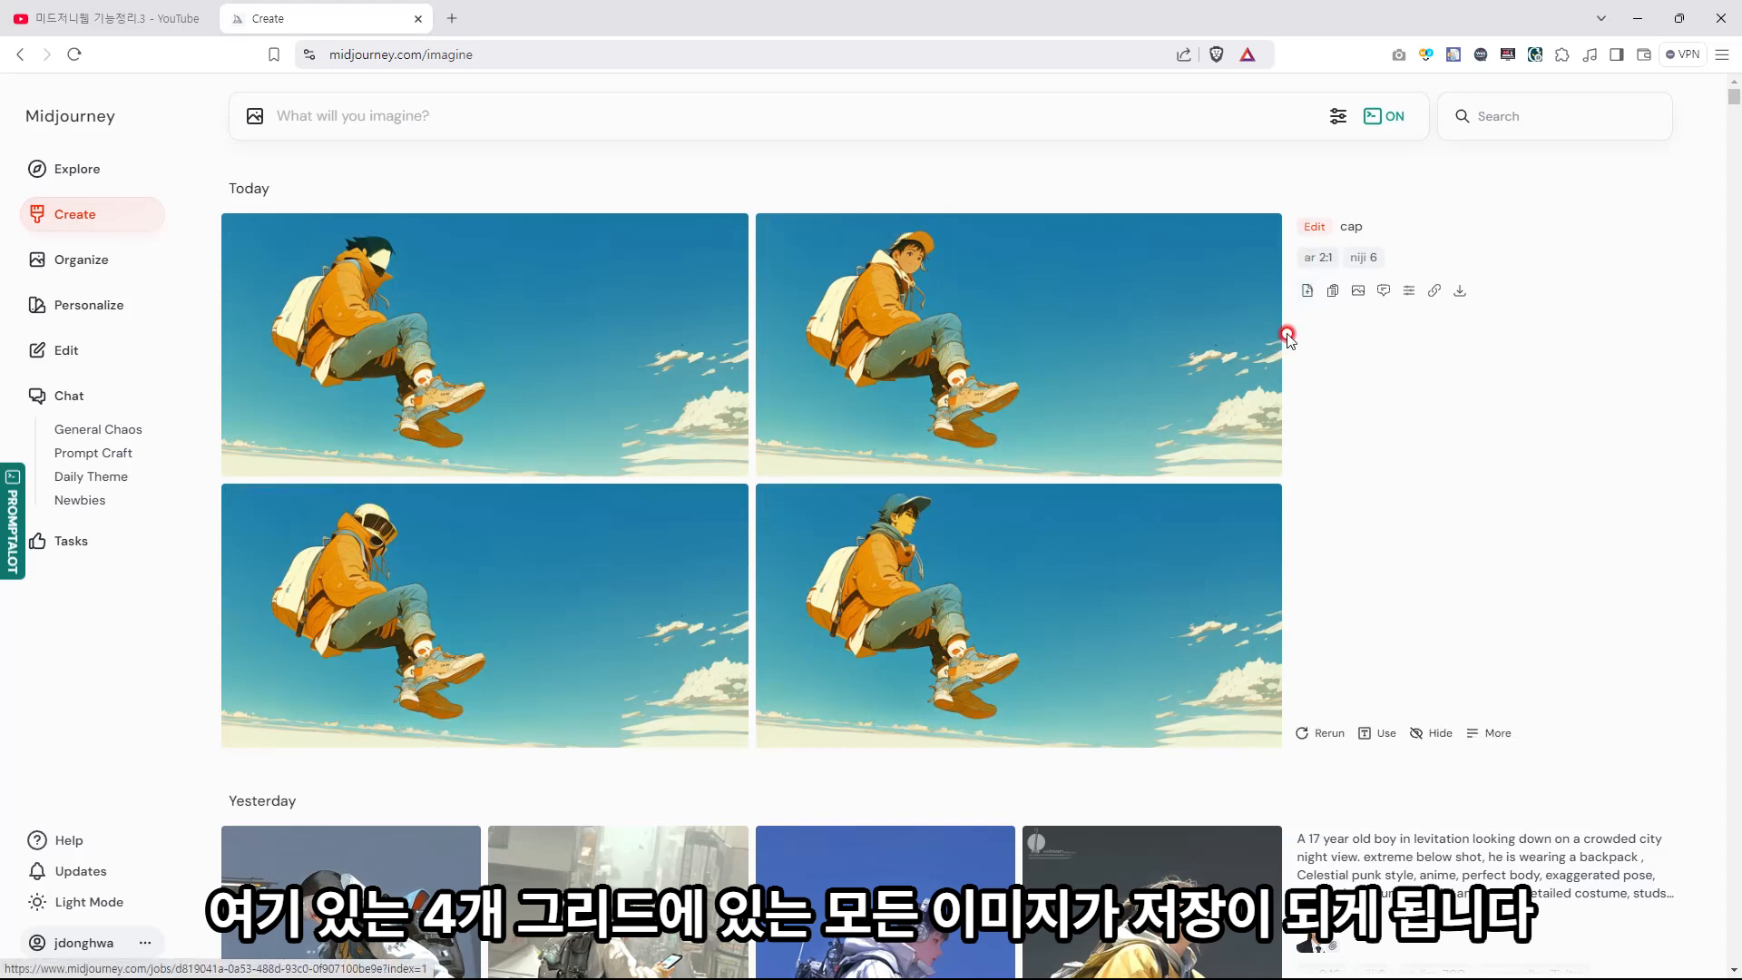
- Open Promptalot's Add Prompt form for the cap image grid and examine its Prompt and Application fields
left_click(1305, 291)
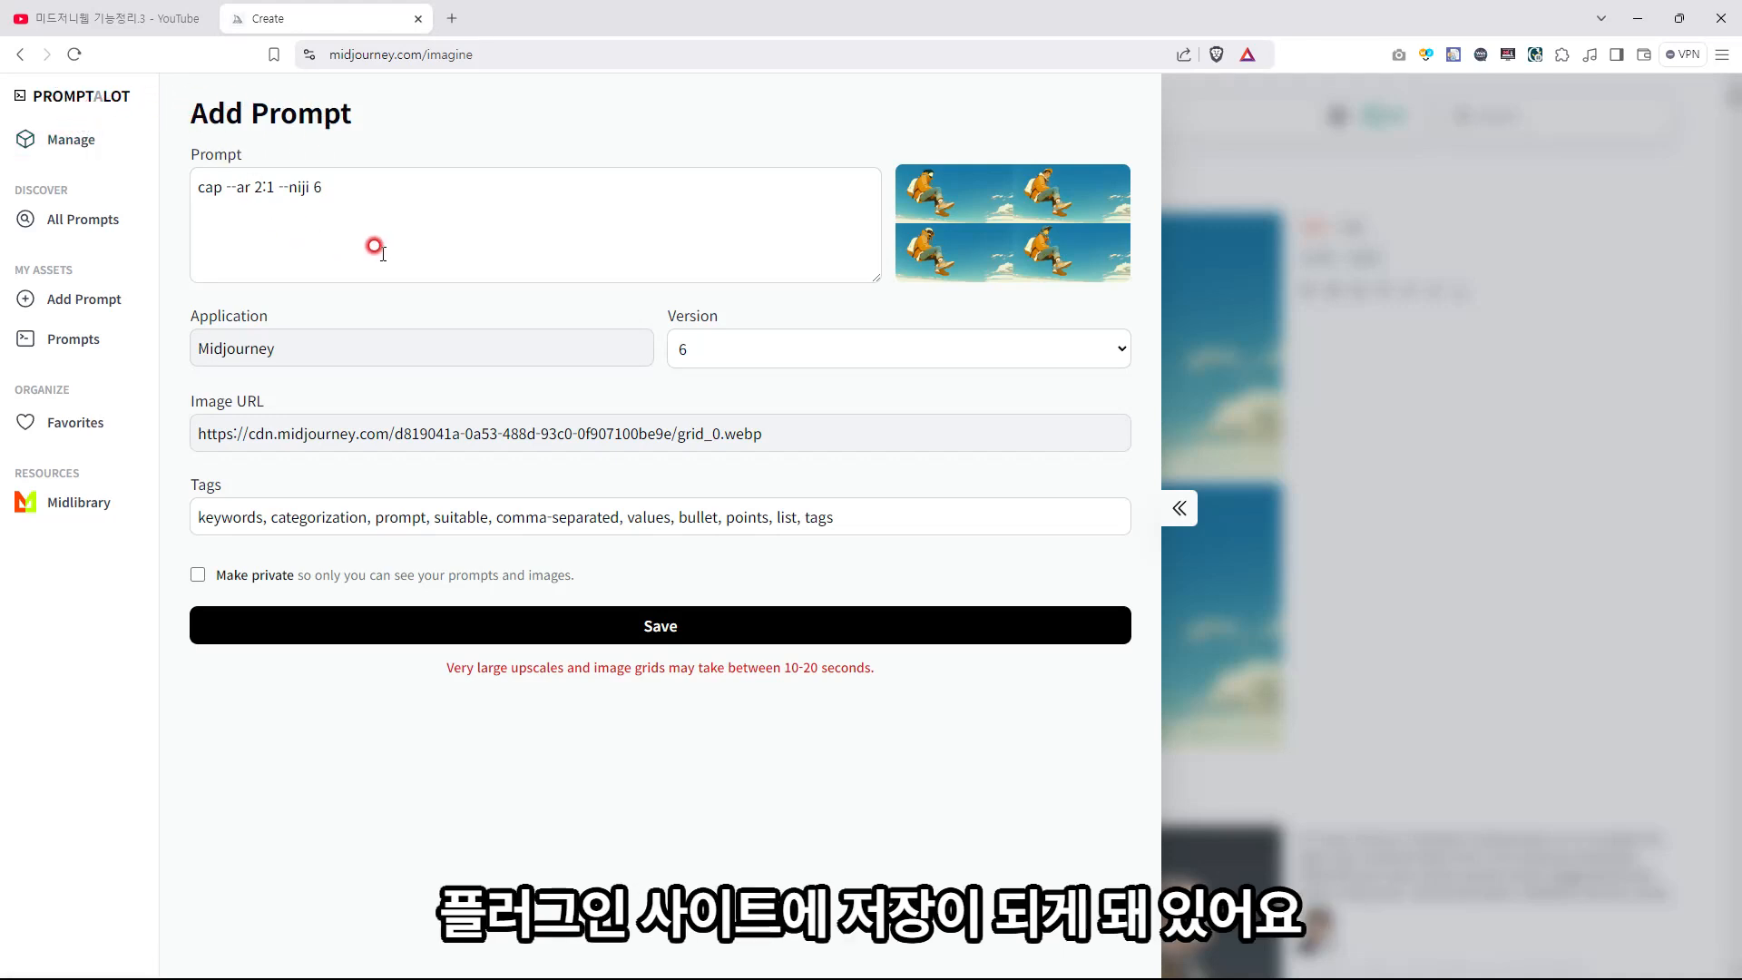
left_click(744, 227)
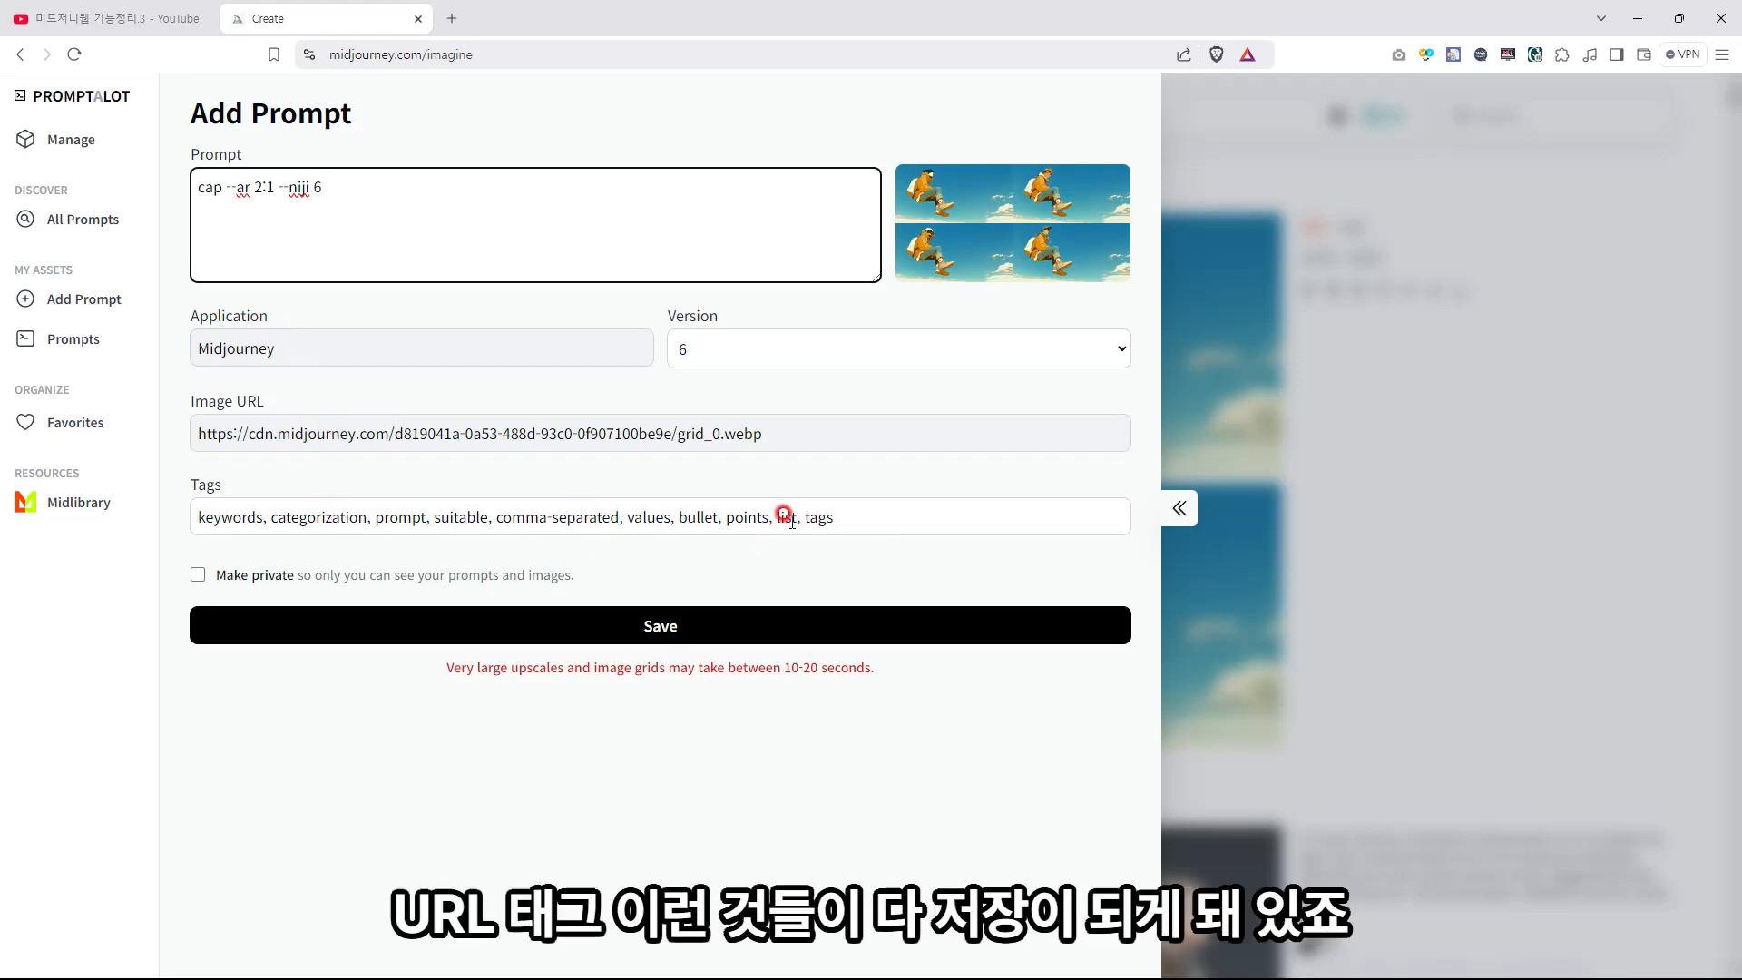
left_click_drag(308, 352, 194, 352)
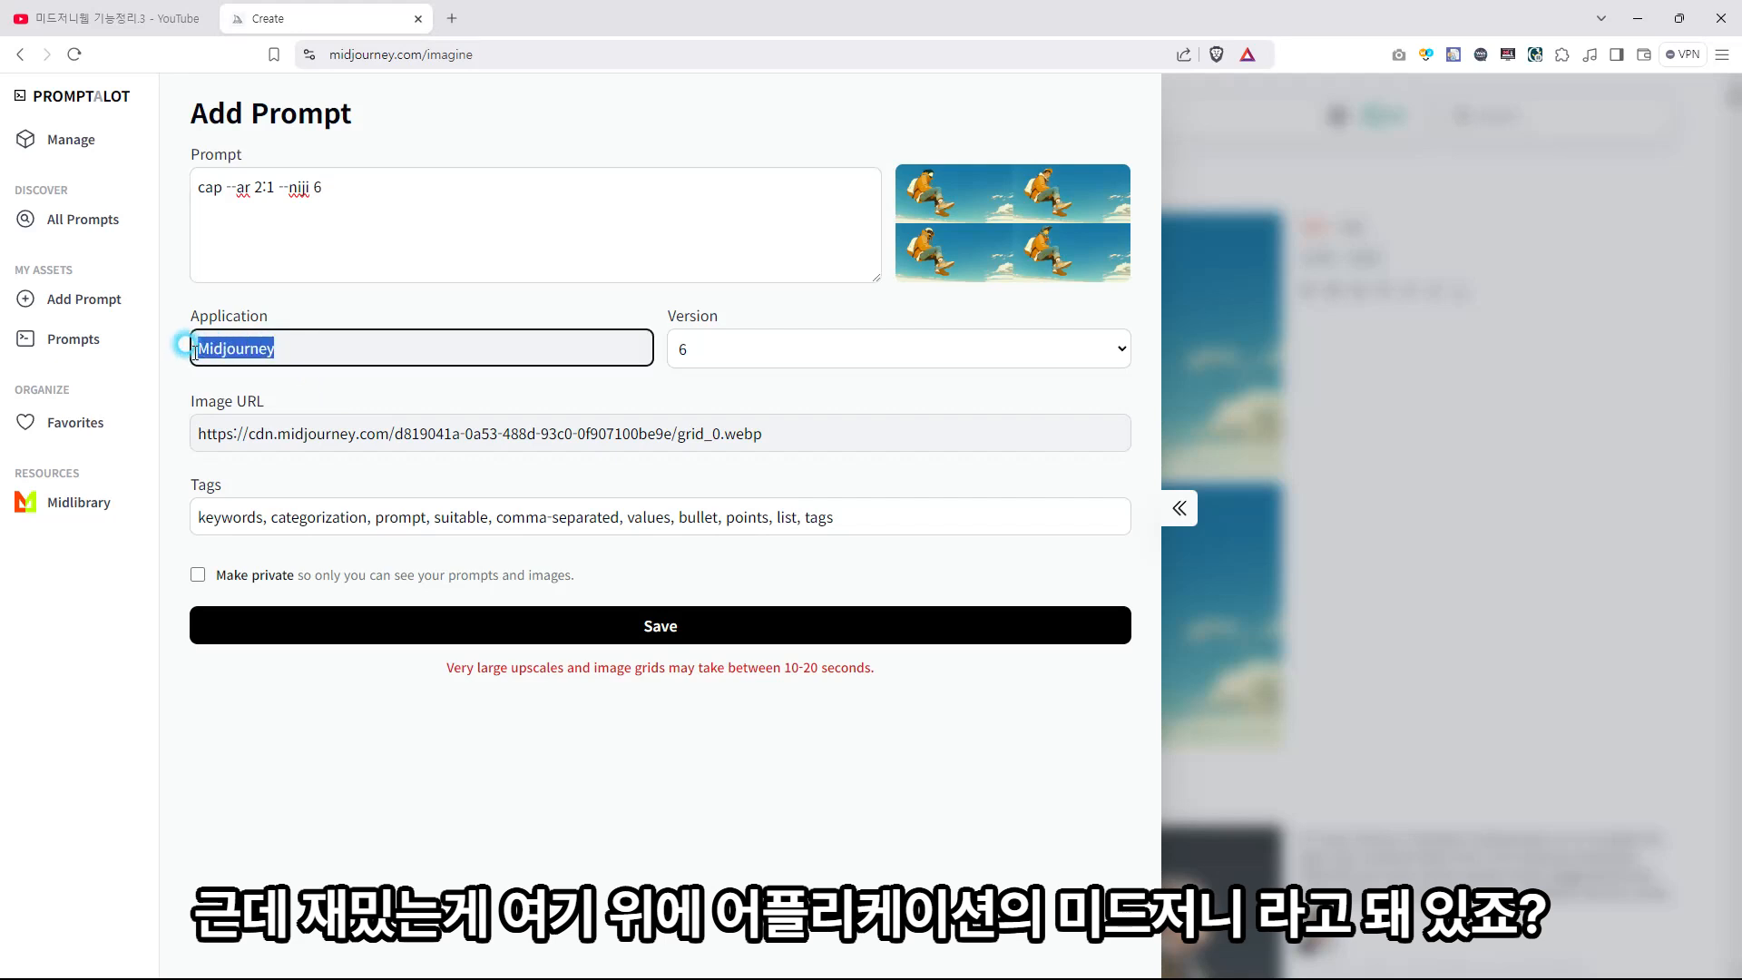
- Close the Add Prompt form without saving and copy the full prompt of the 17 year old boy image grid
left_click(347, 350)
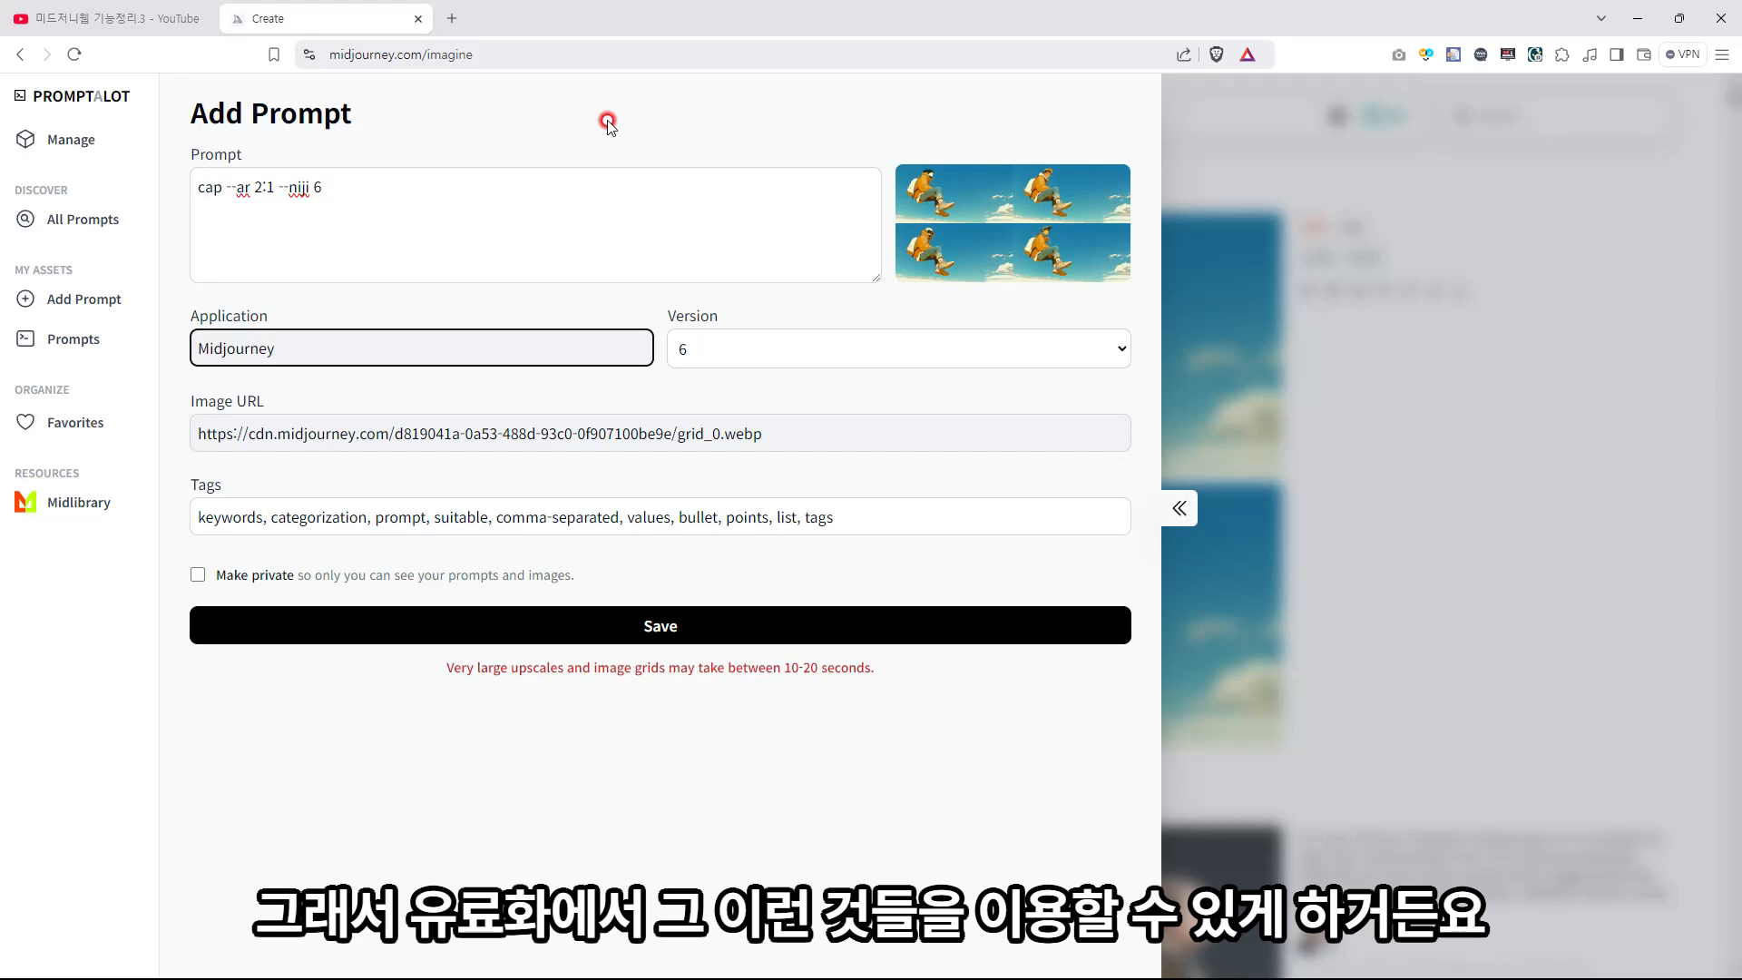
left_click(1178, 510)
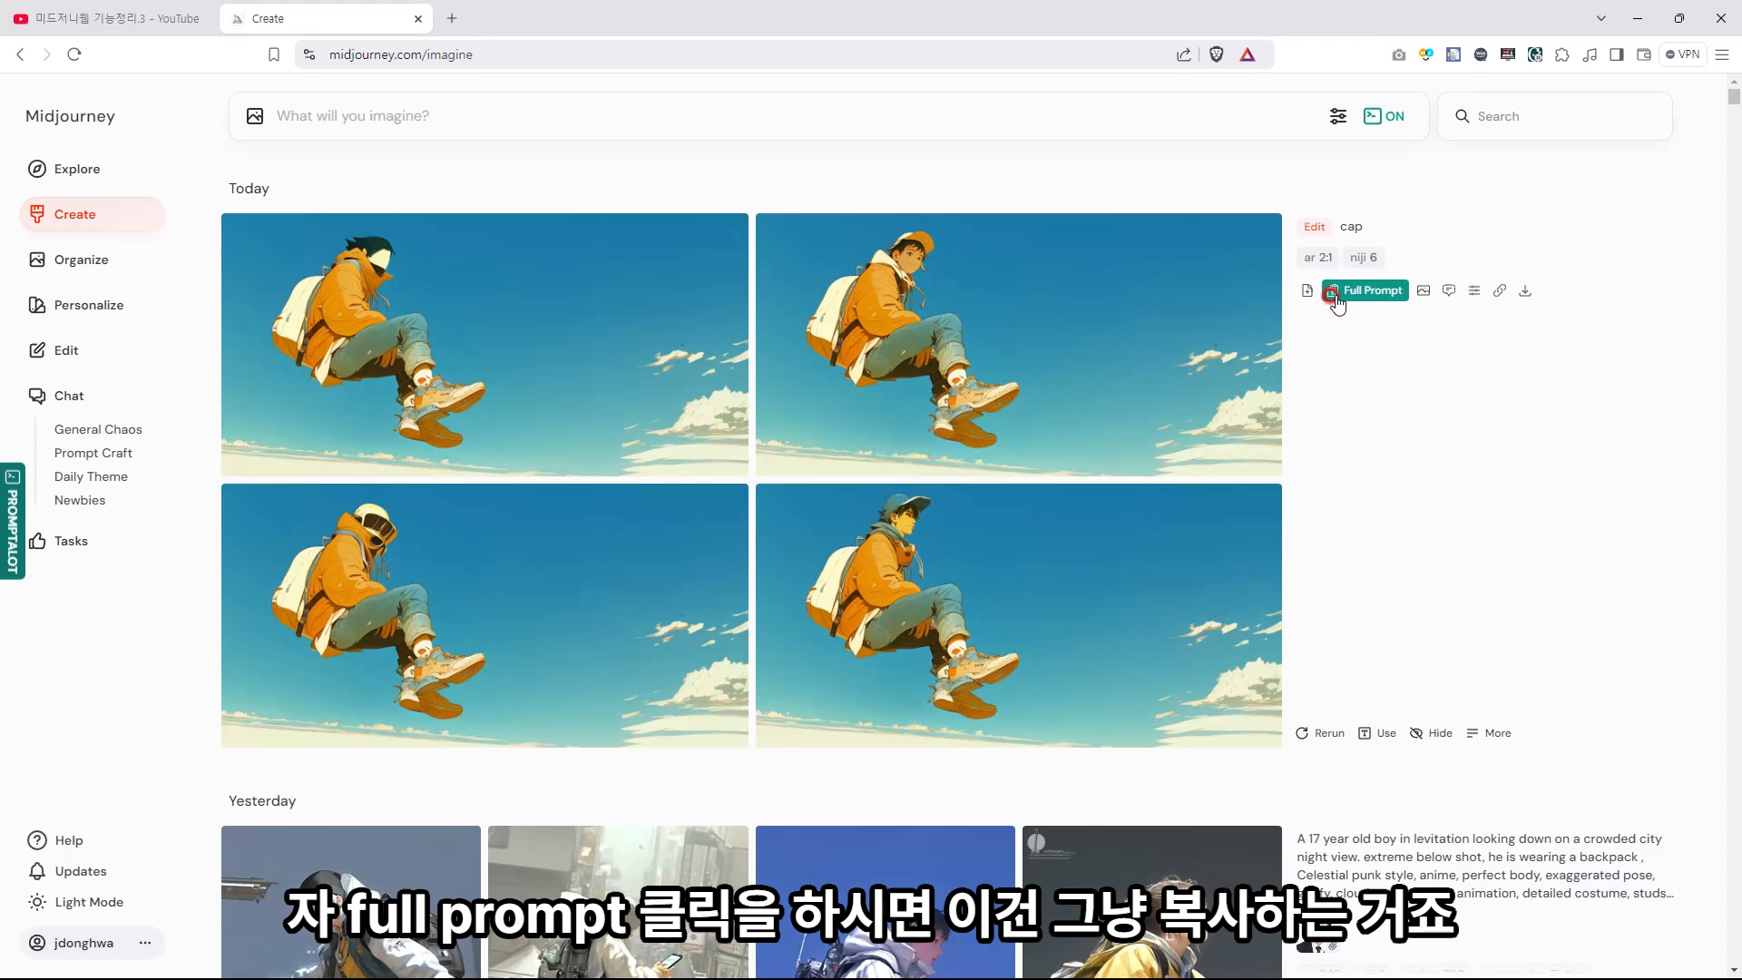
scroll(1364, 814, "down", 2)
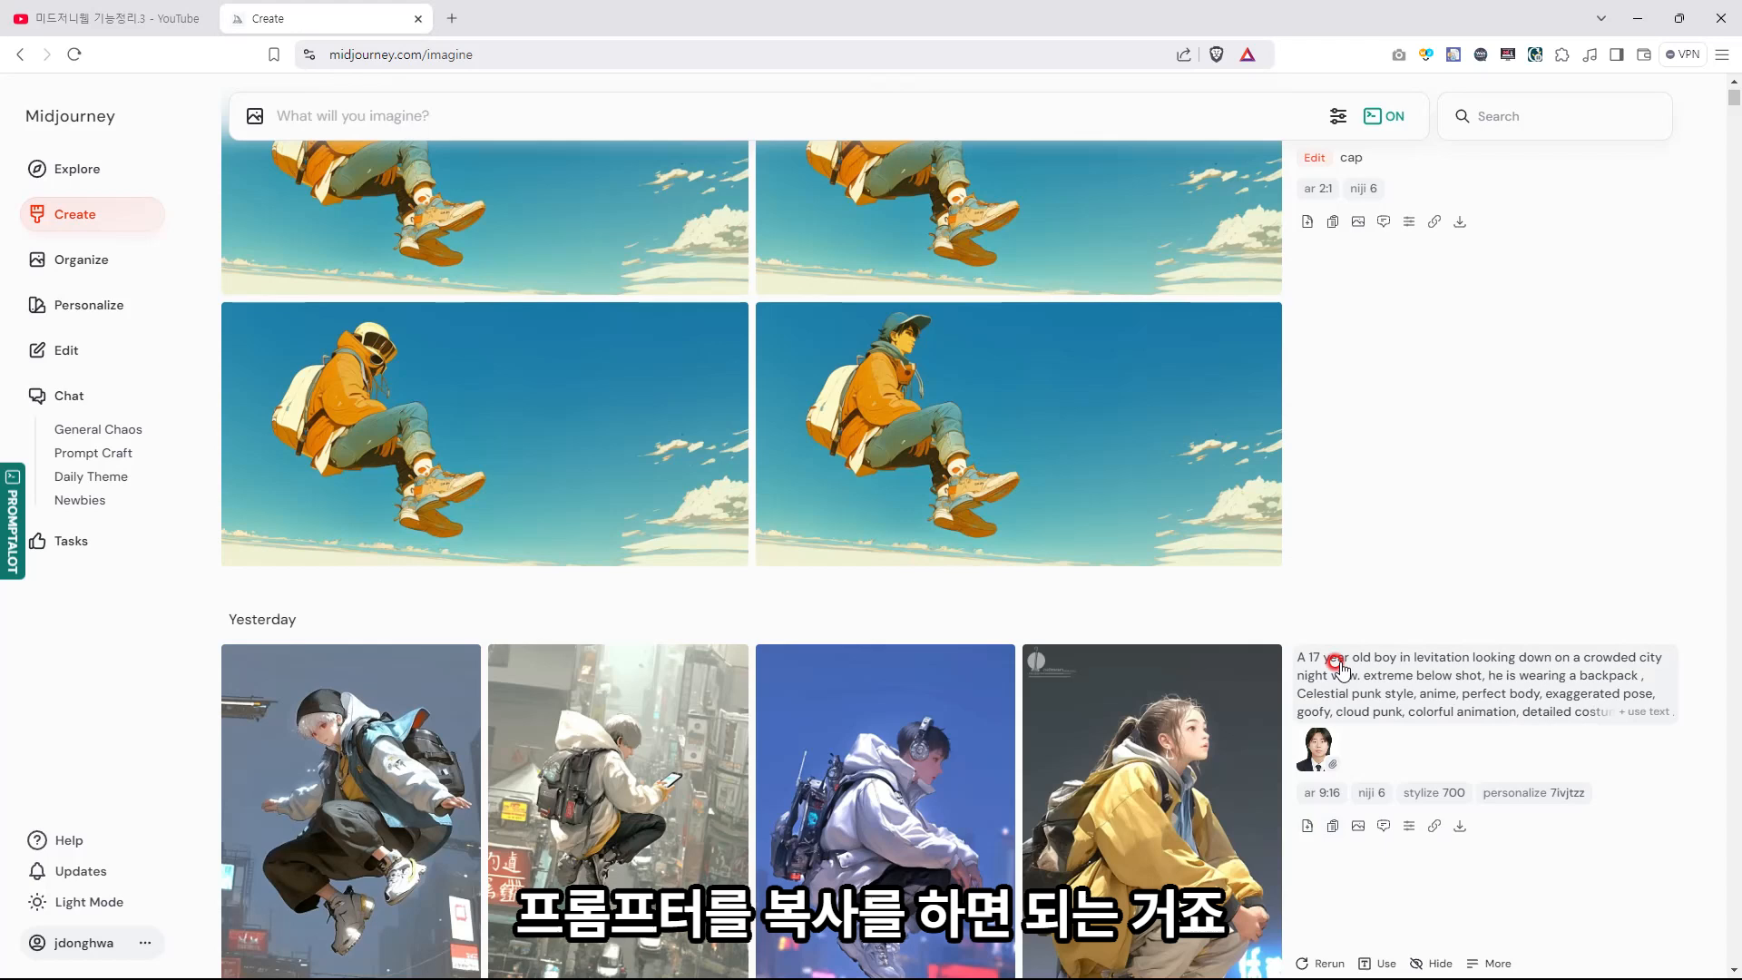
left_click(1332, 826)
scroll(1379, 544, "up", 2)
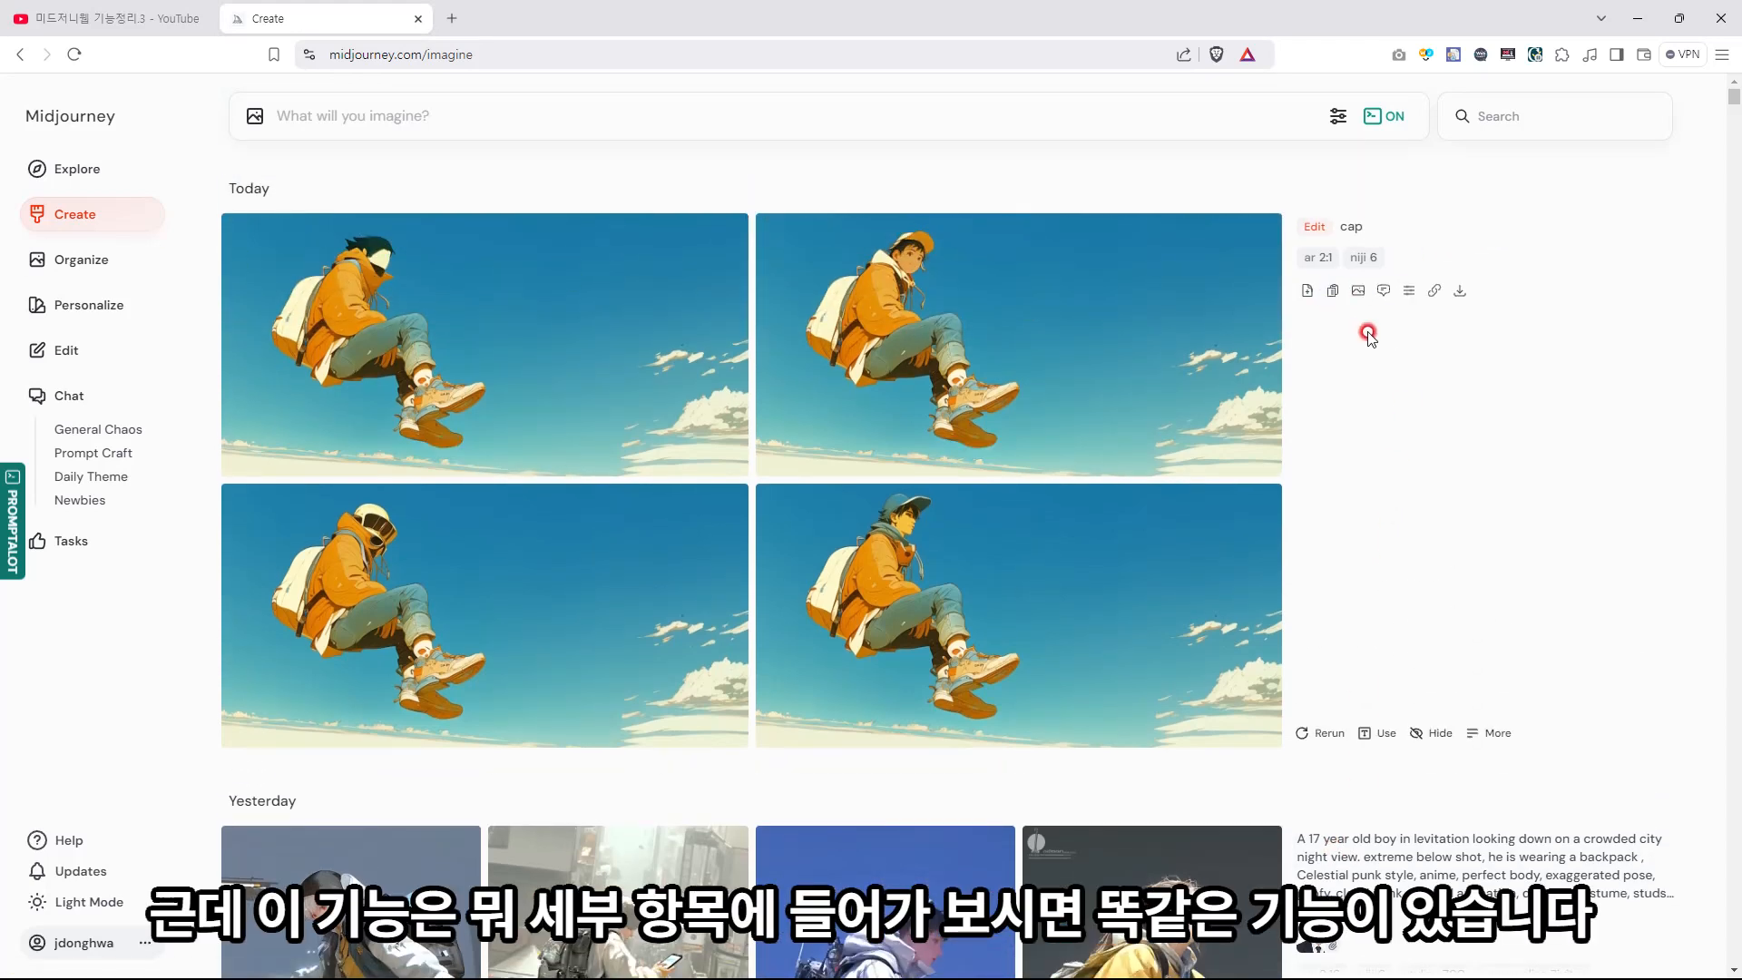
- Try Promptalot's parameter and image URL copy shortcuts for the cap image grid
left_click(1420, 293)
left_click(1440, 298)
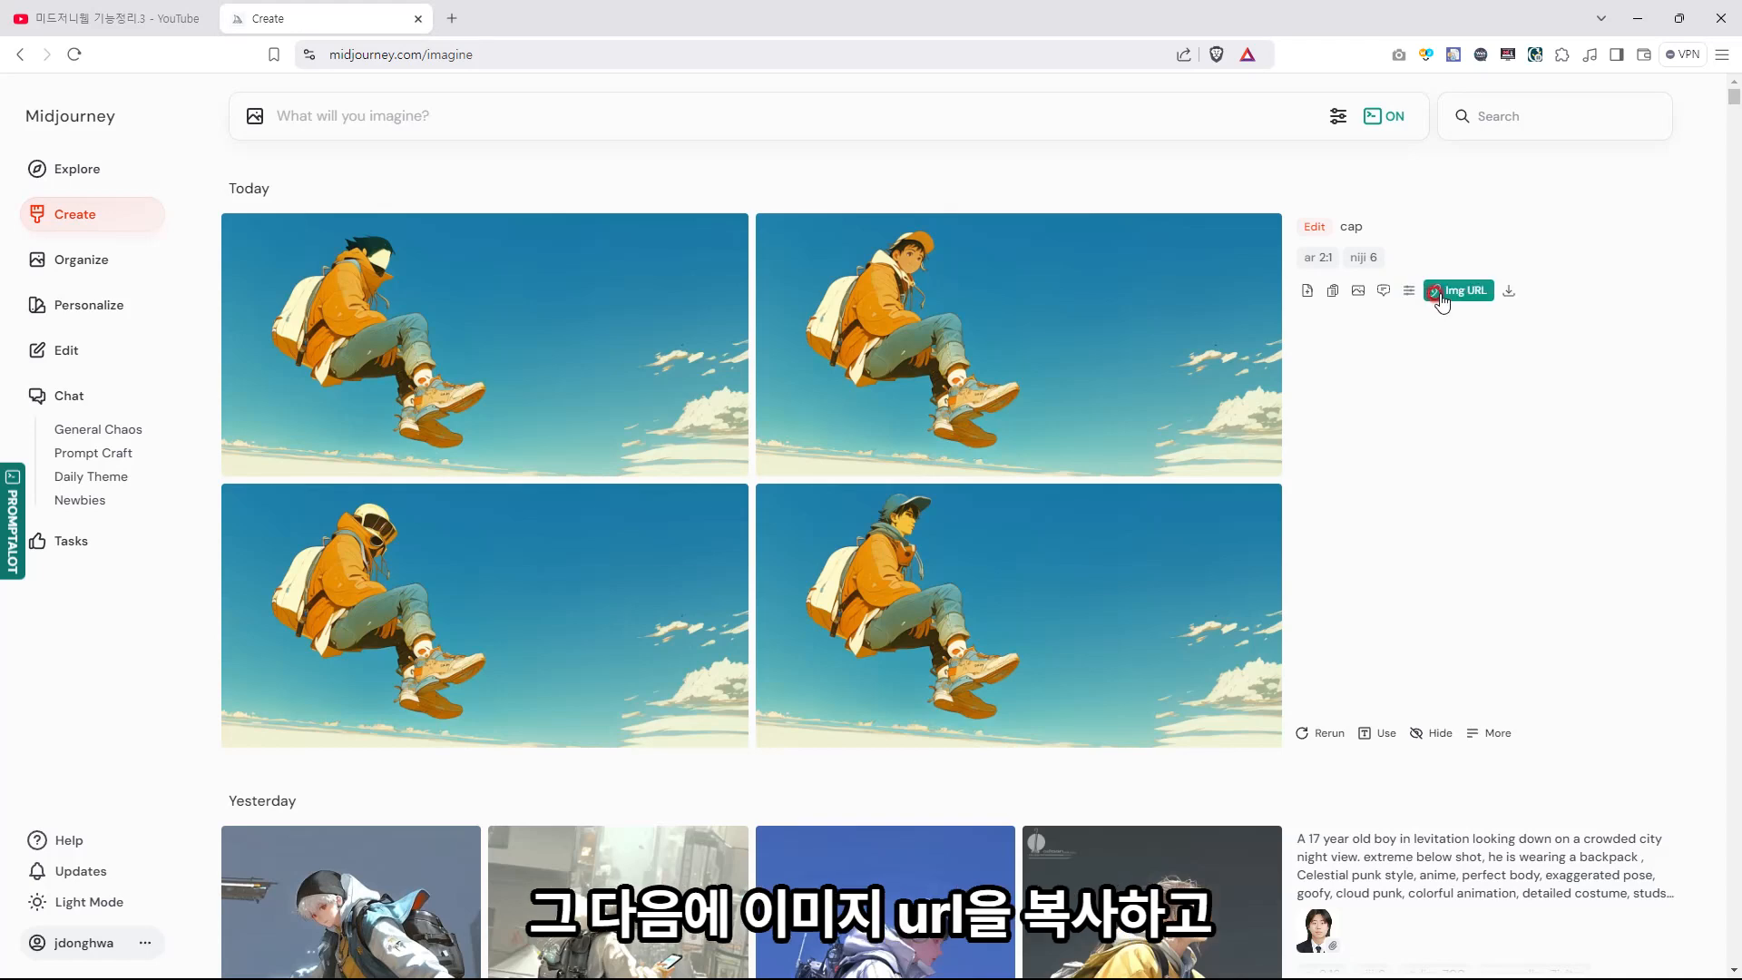
left_click(1461, 295)
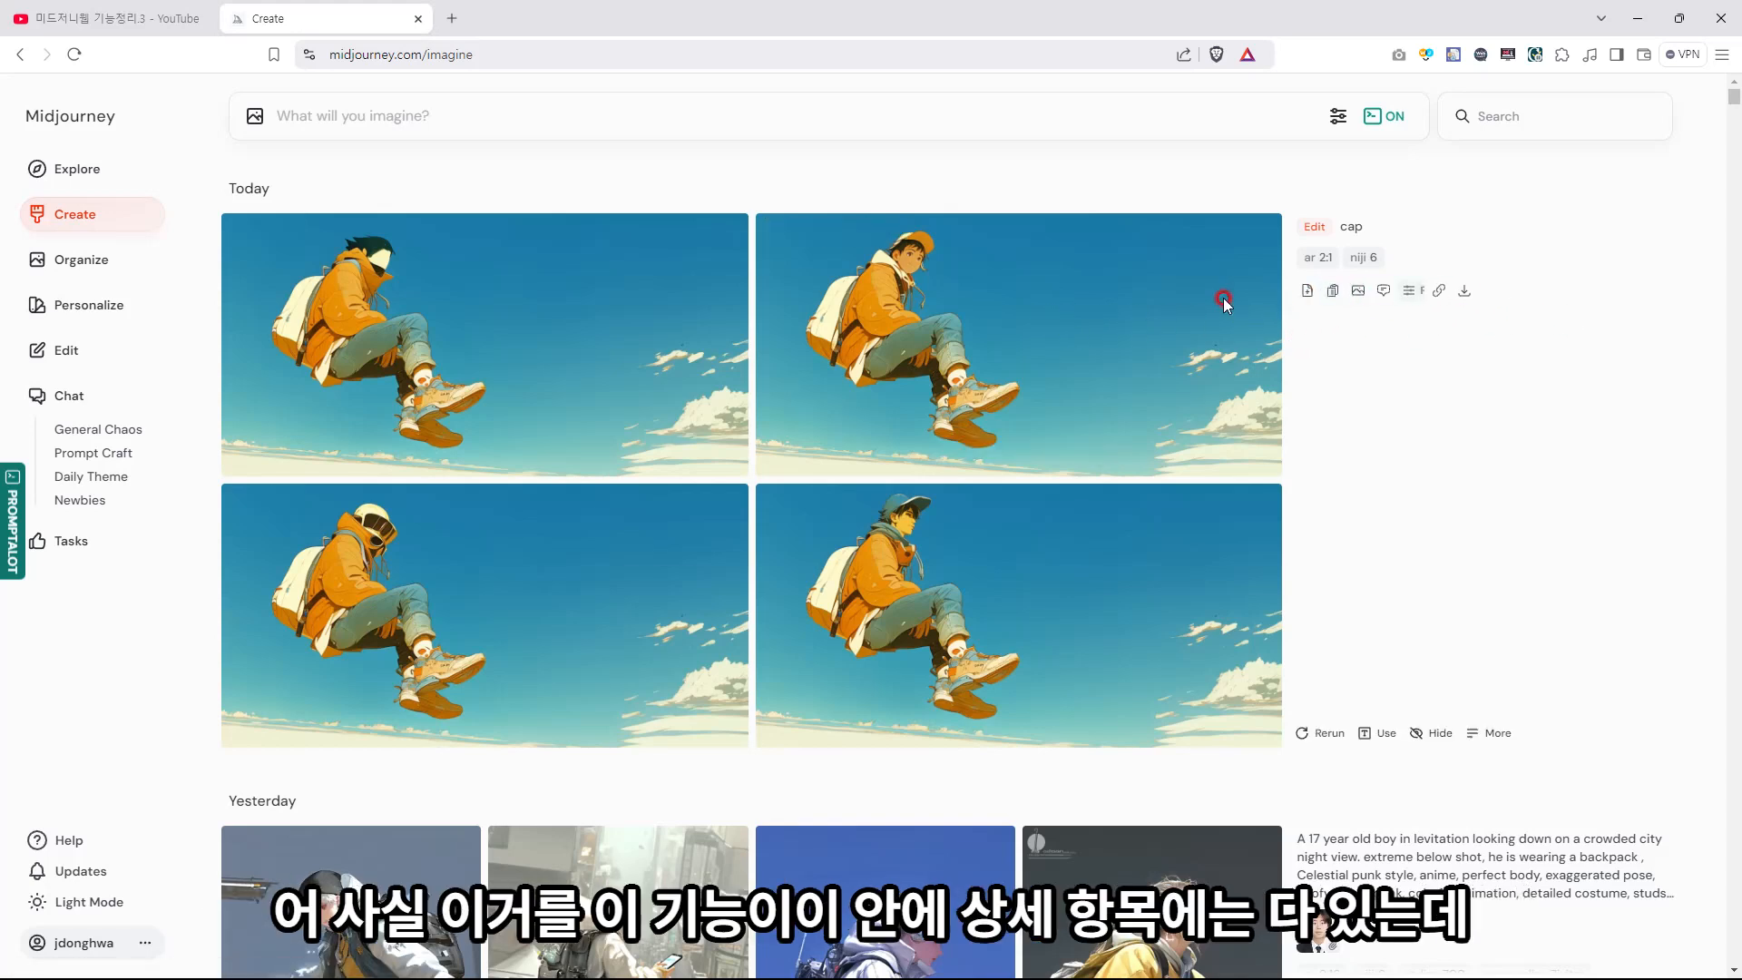
- Examine the options menu in the second cap image's detail view, and return to the Create page's Promptalot shortcuts
left_click(981, 289)
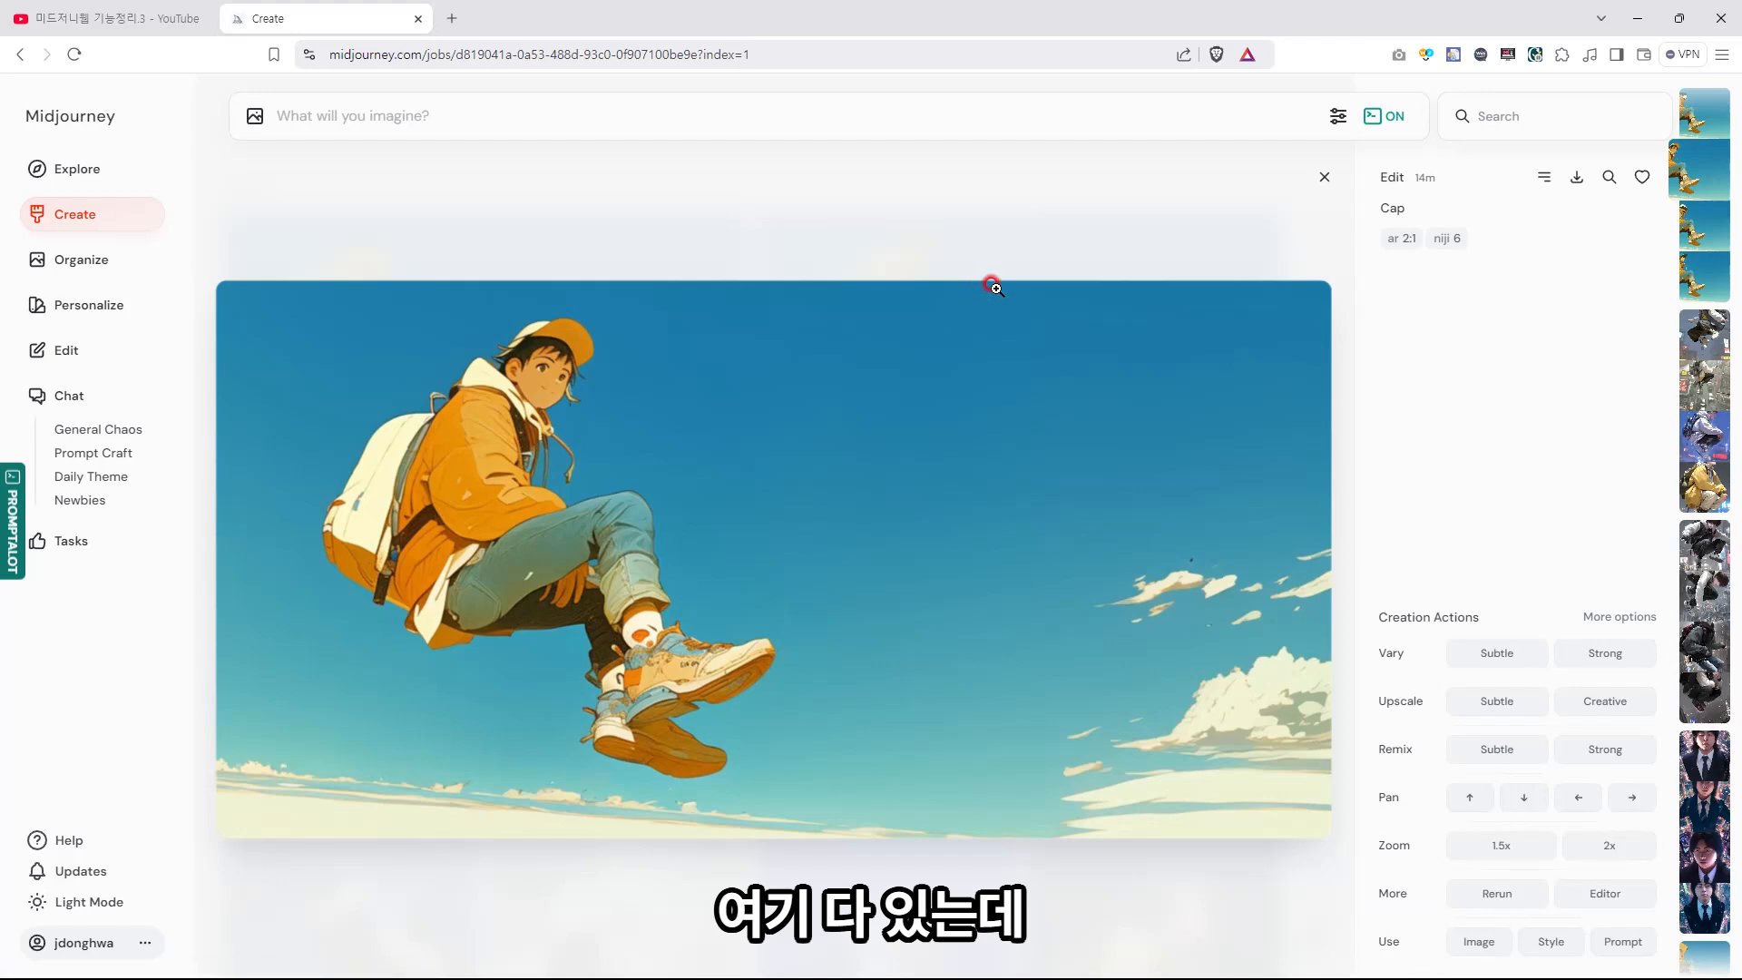
left_click(1543, 177)
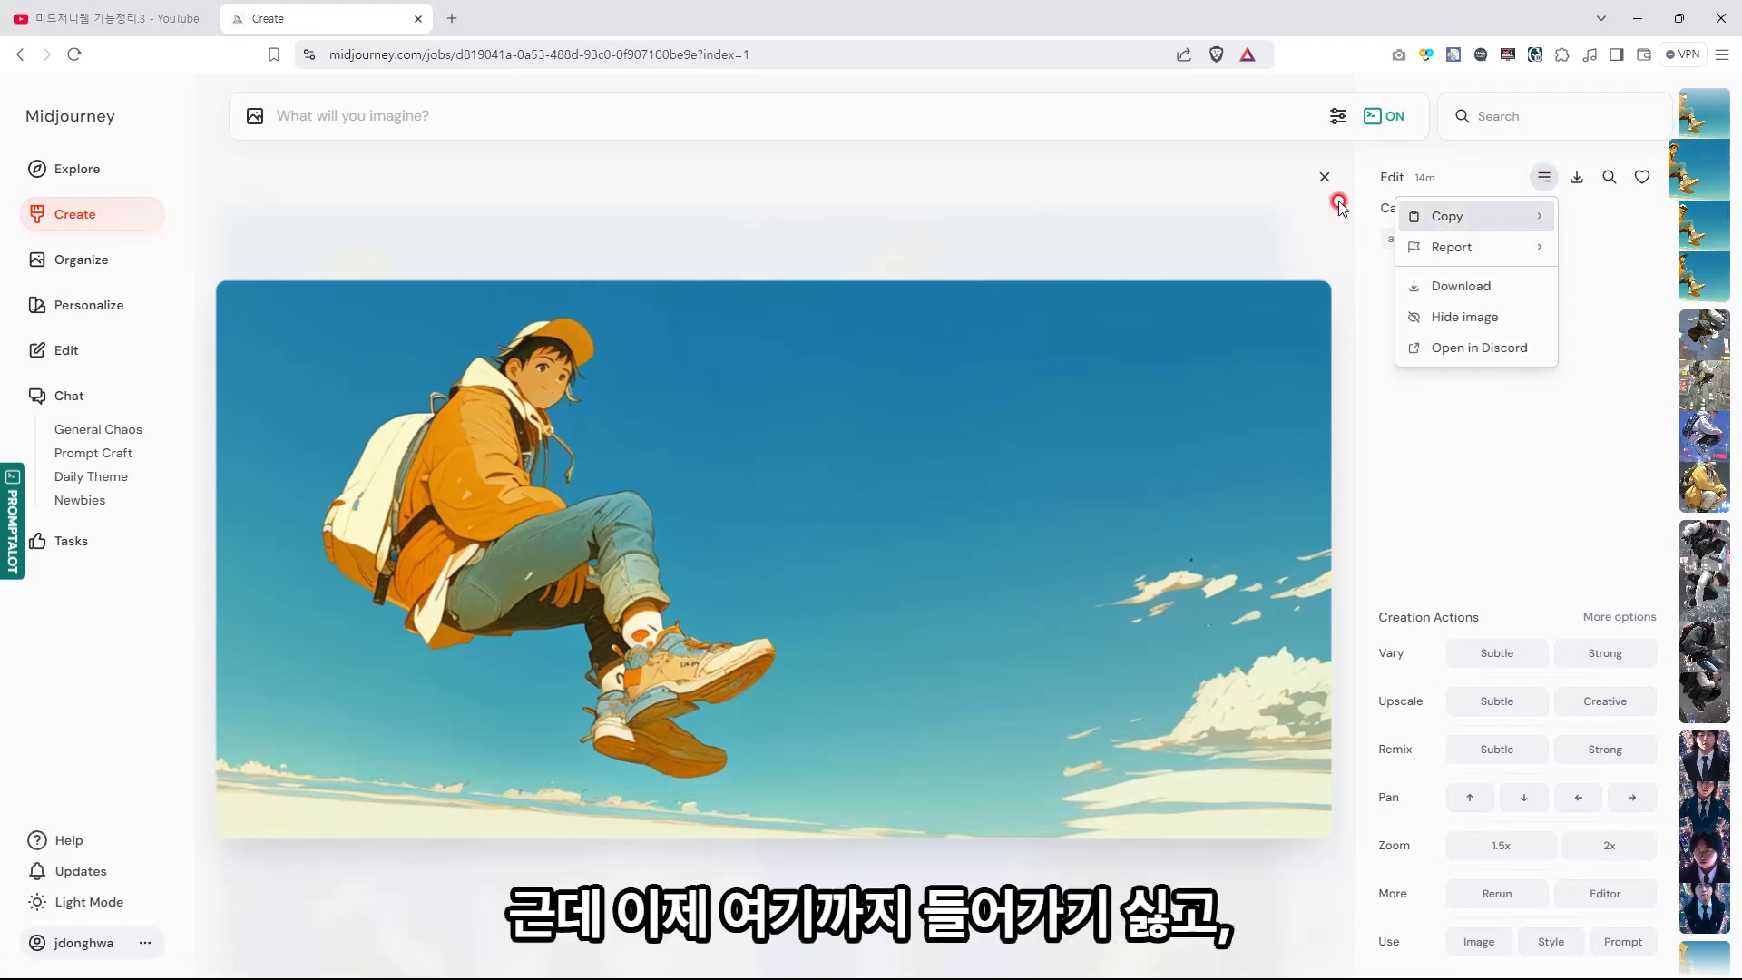
left_click(21, 56)
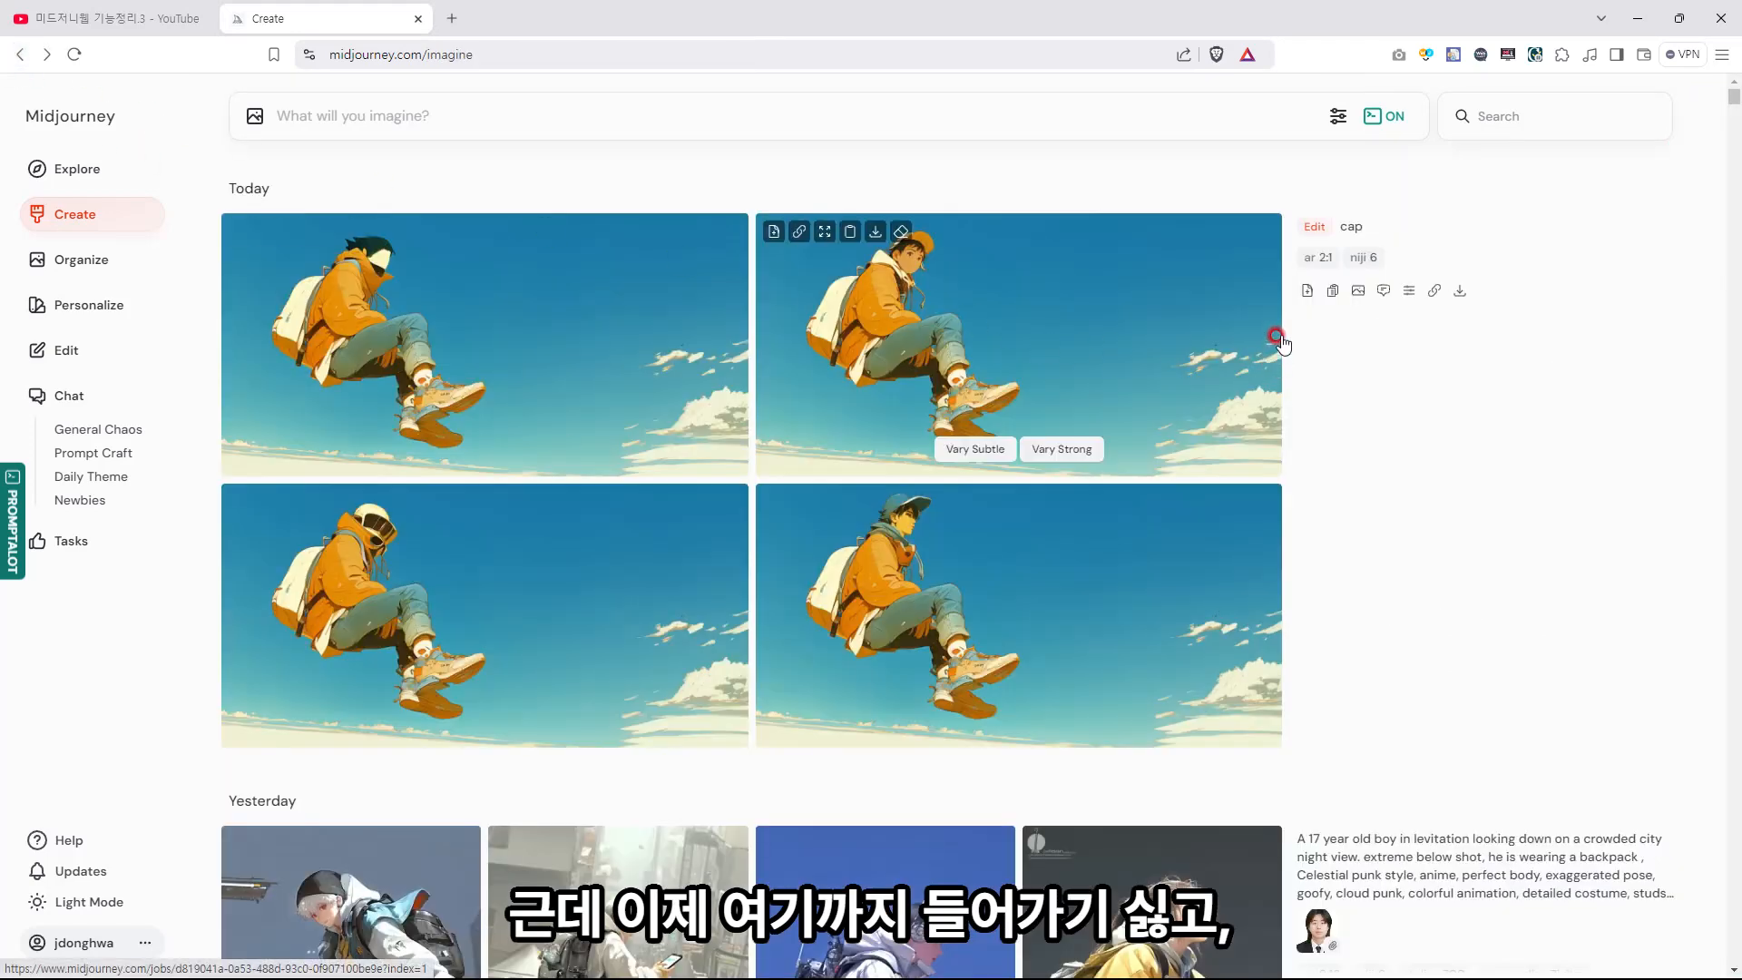
left_click(1379, 296)
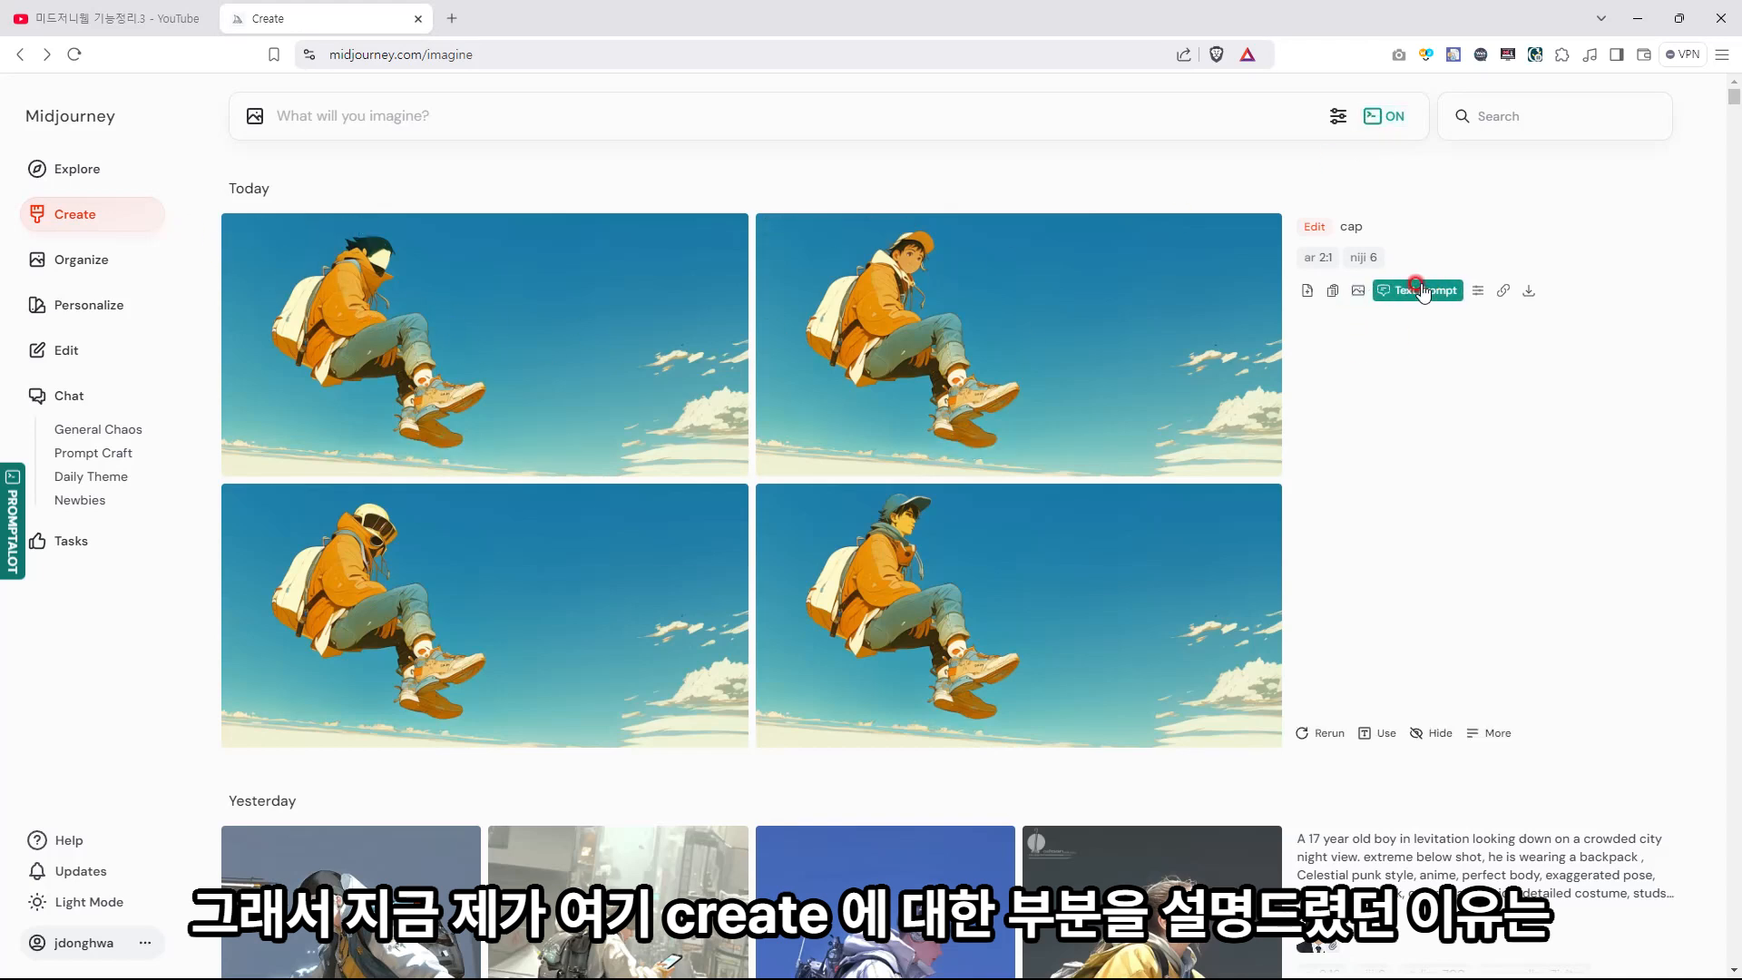
- Switch the Promptalot plugin off and on twice, and visit Organize and return to Create to reload its shortcuts
left_click(1374, 122)
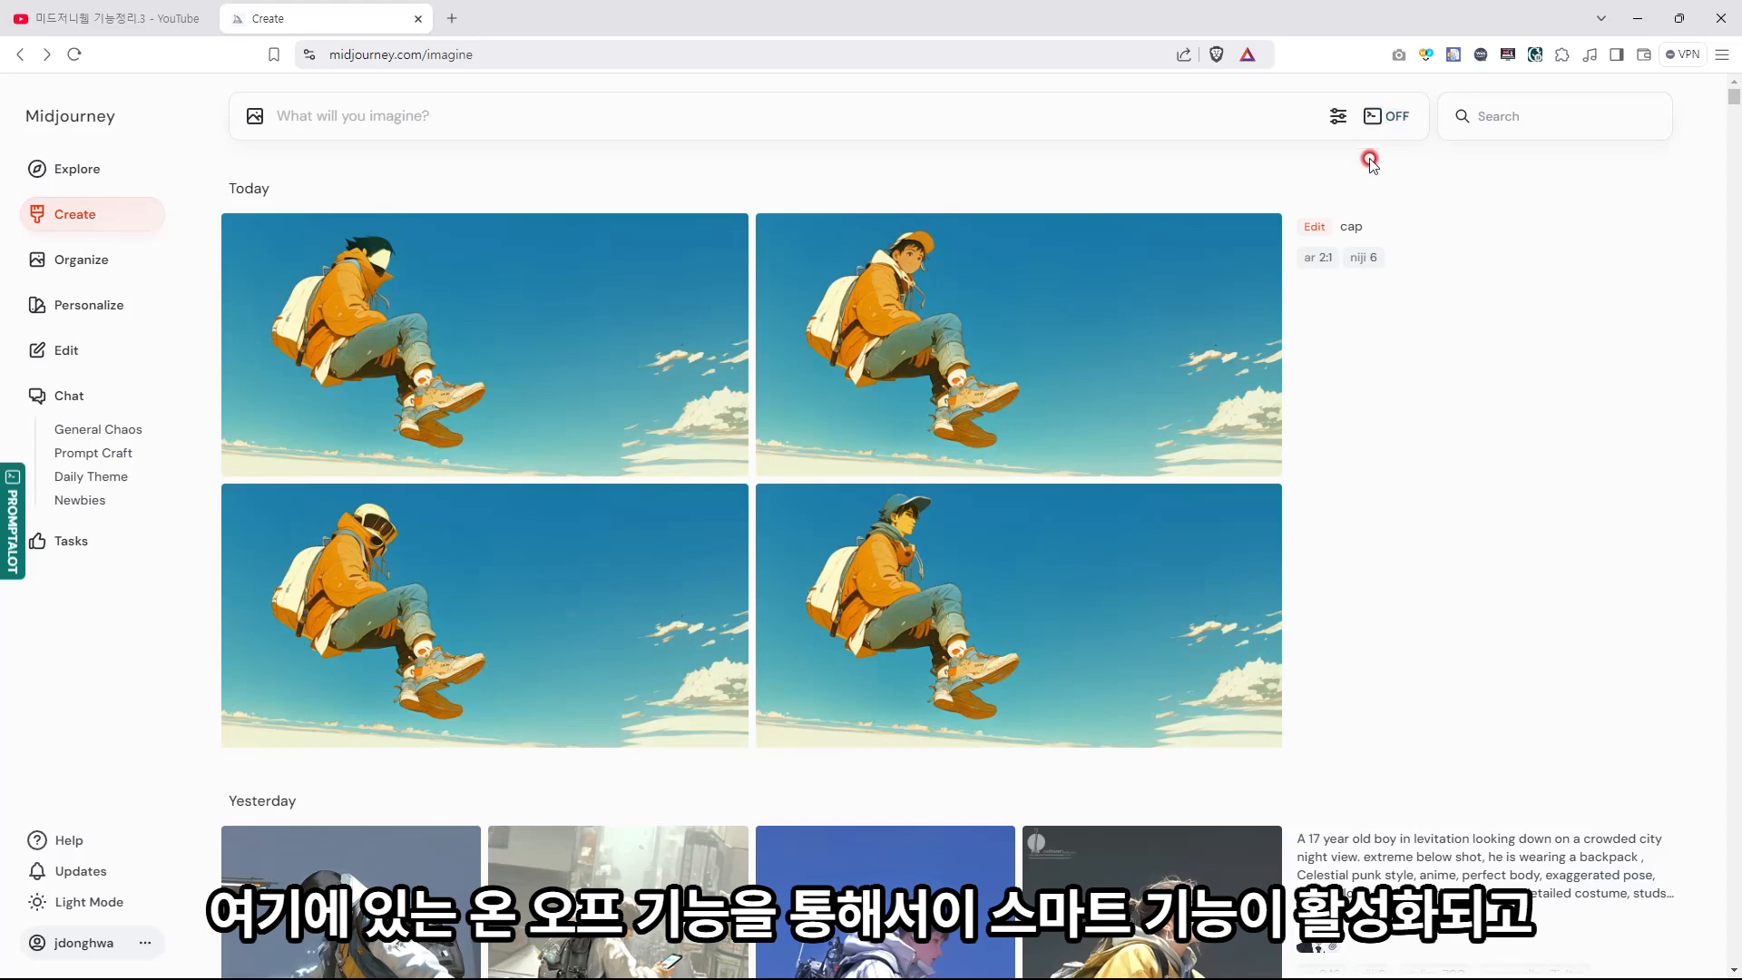
left_click(1369, 126)
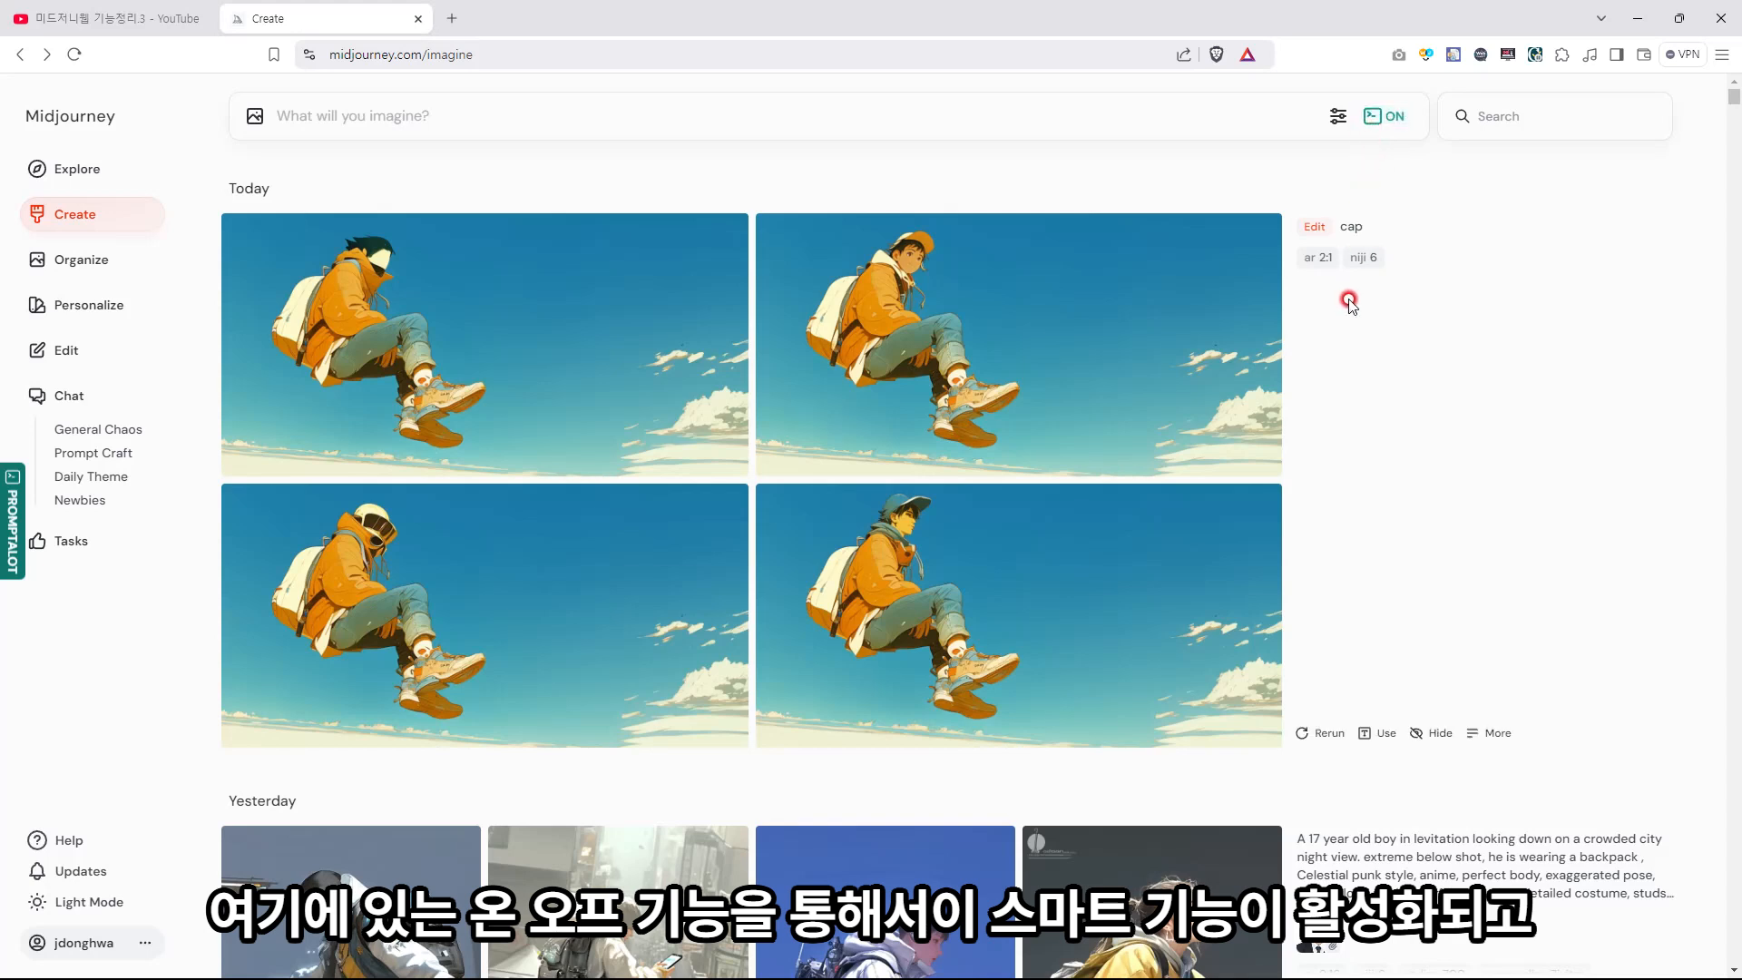
left_click(1373, 116)
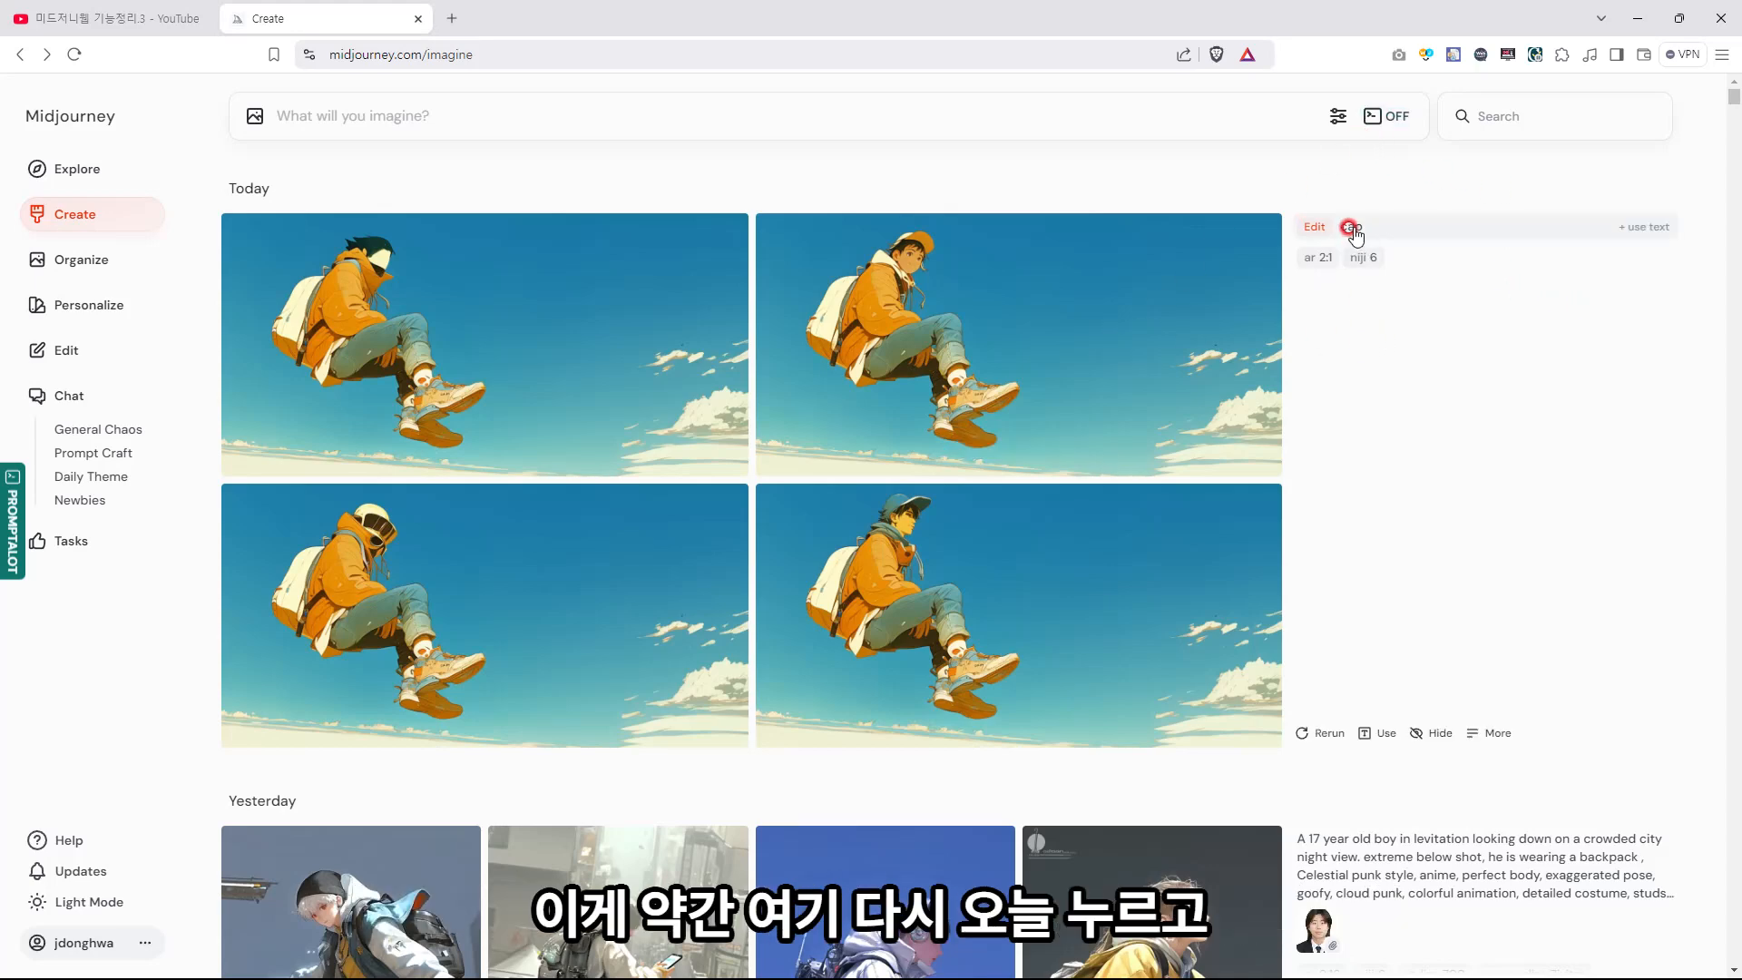
left_click(1372, 117)
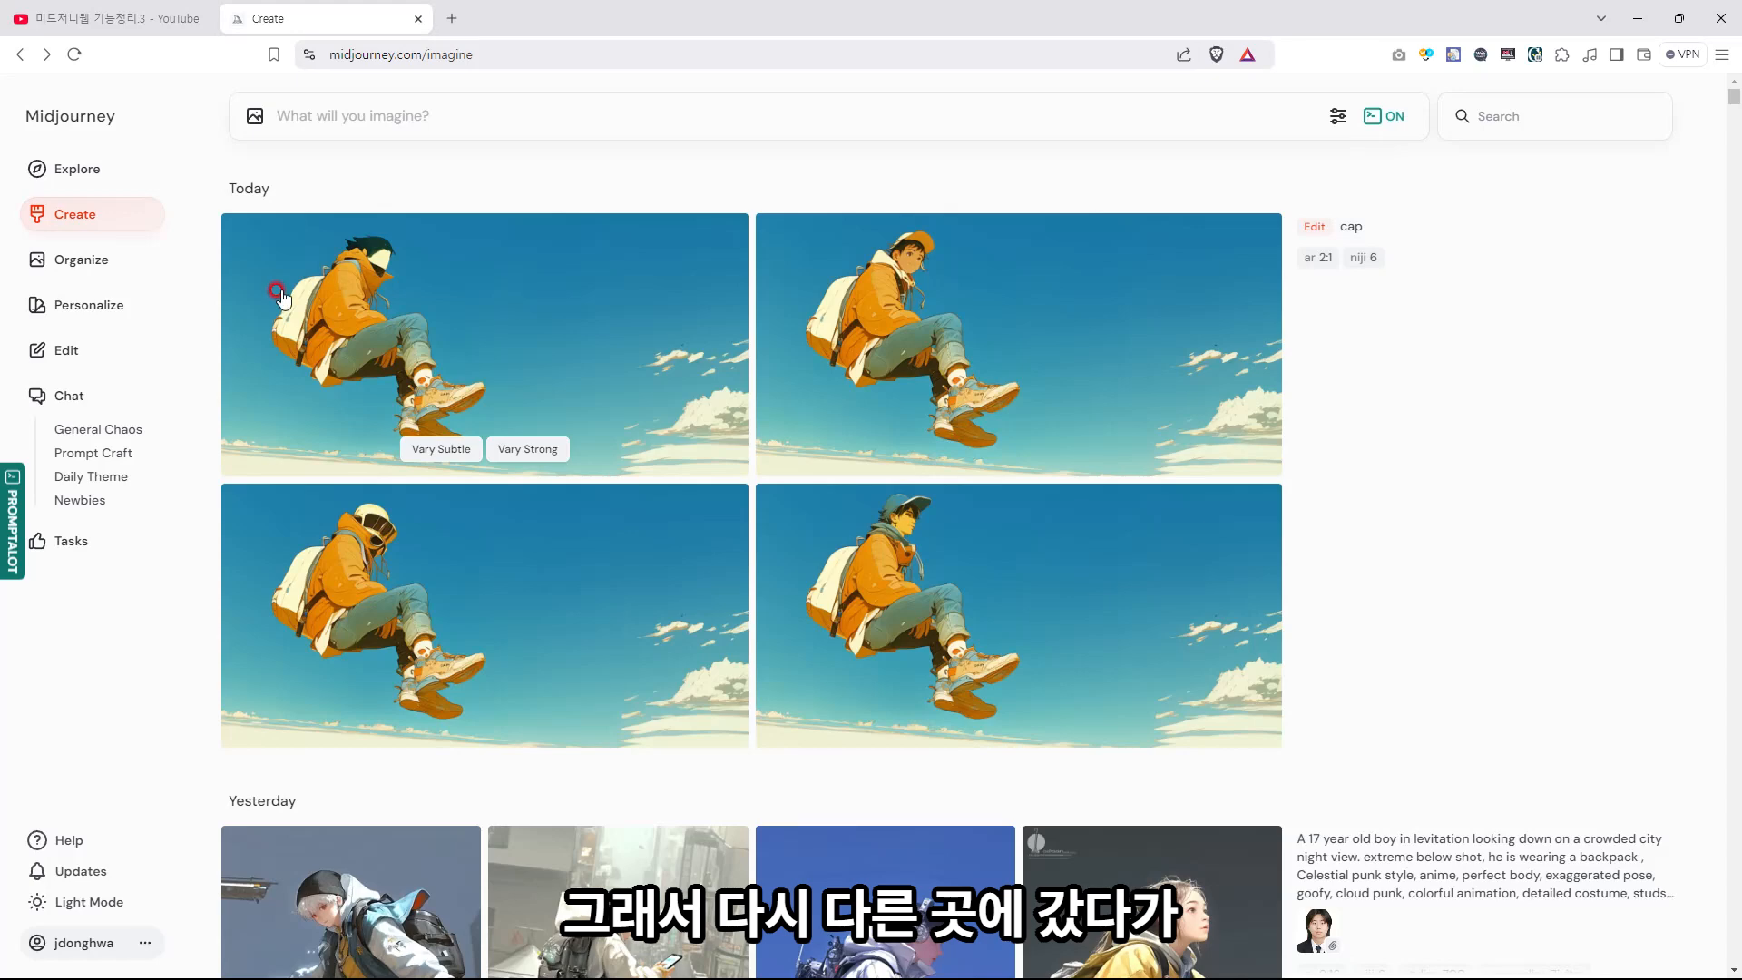
left_click(77, 258)
left_click(75, 215)
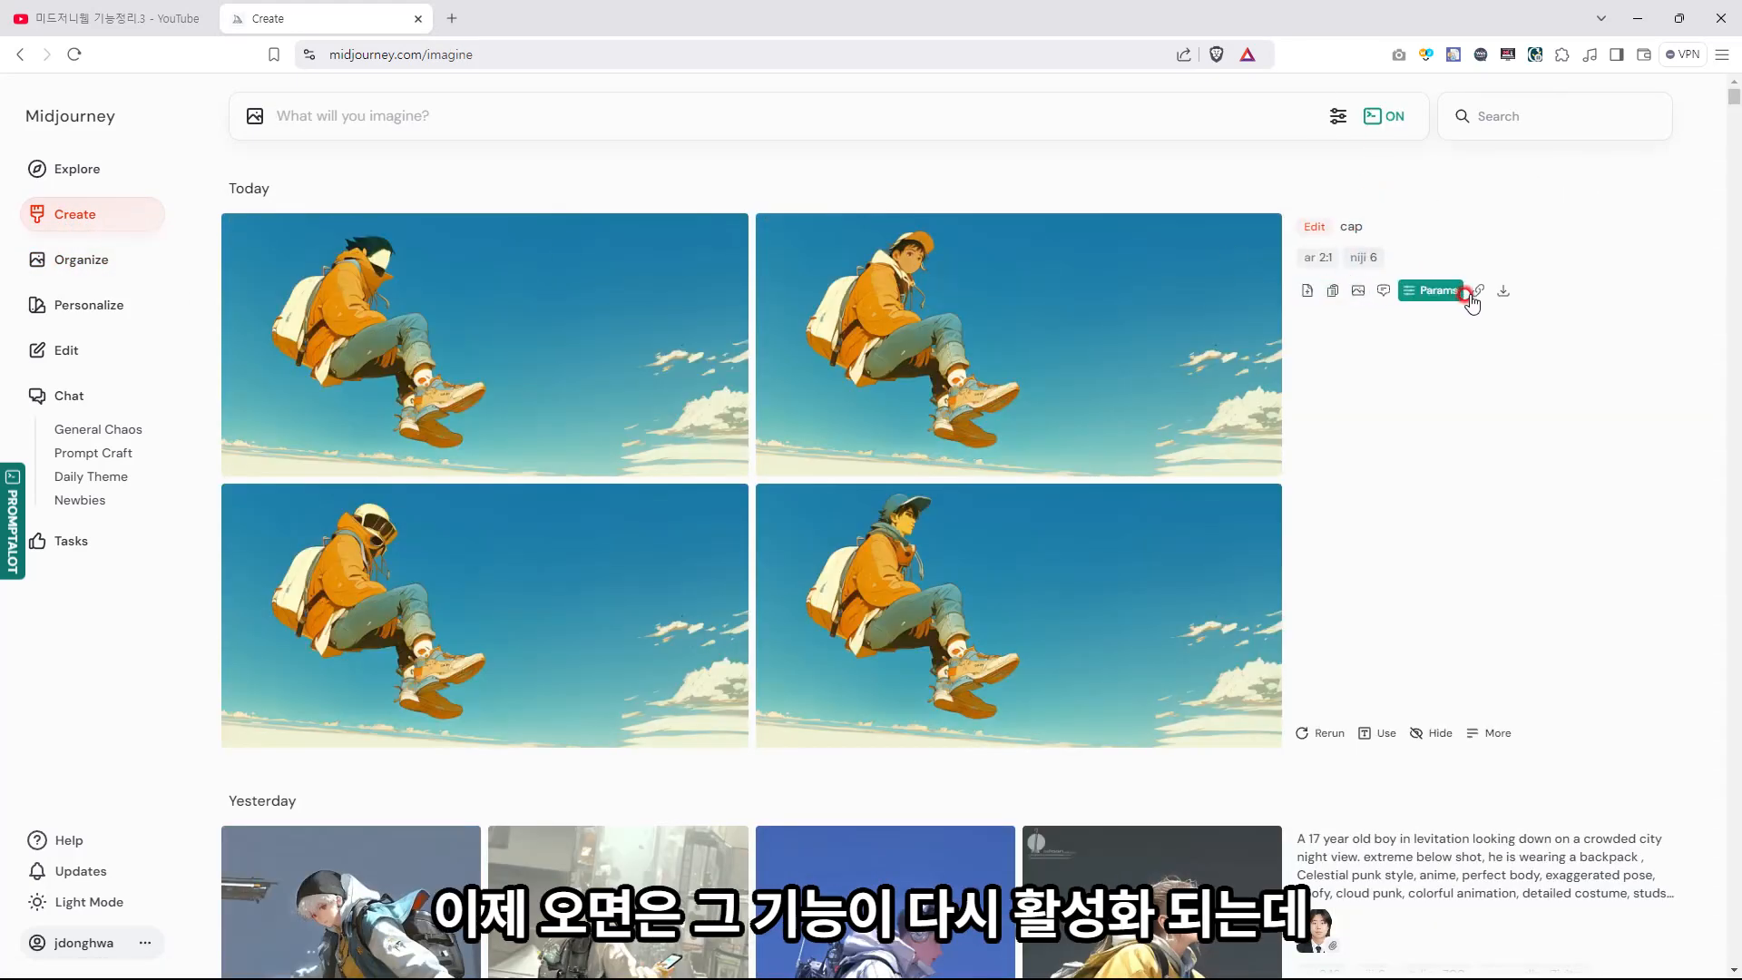
- Repeat the off-on switch and the round trip through Organize and Create, and leave the Promptalot plugin off
left_click(1381, 117)
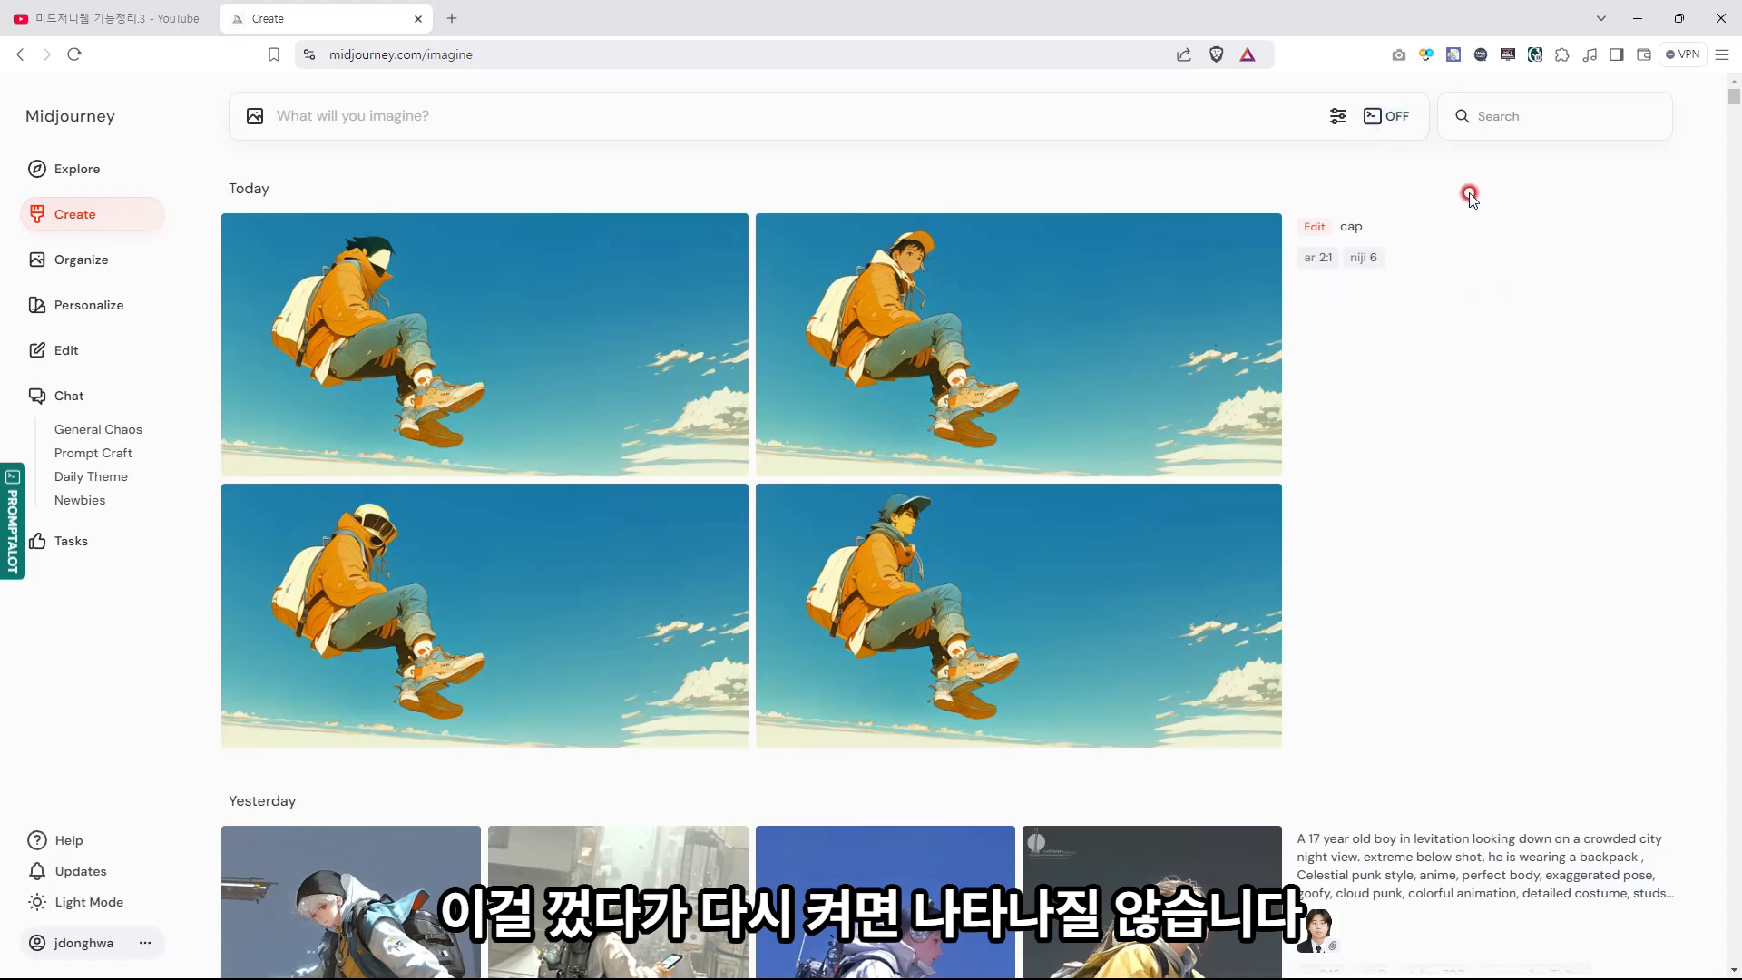
left_click(1384, 116)
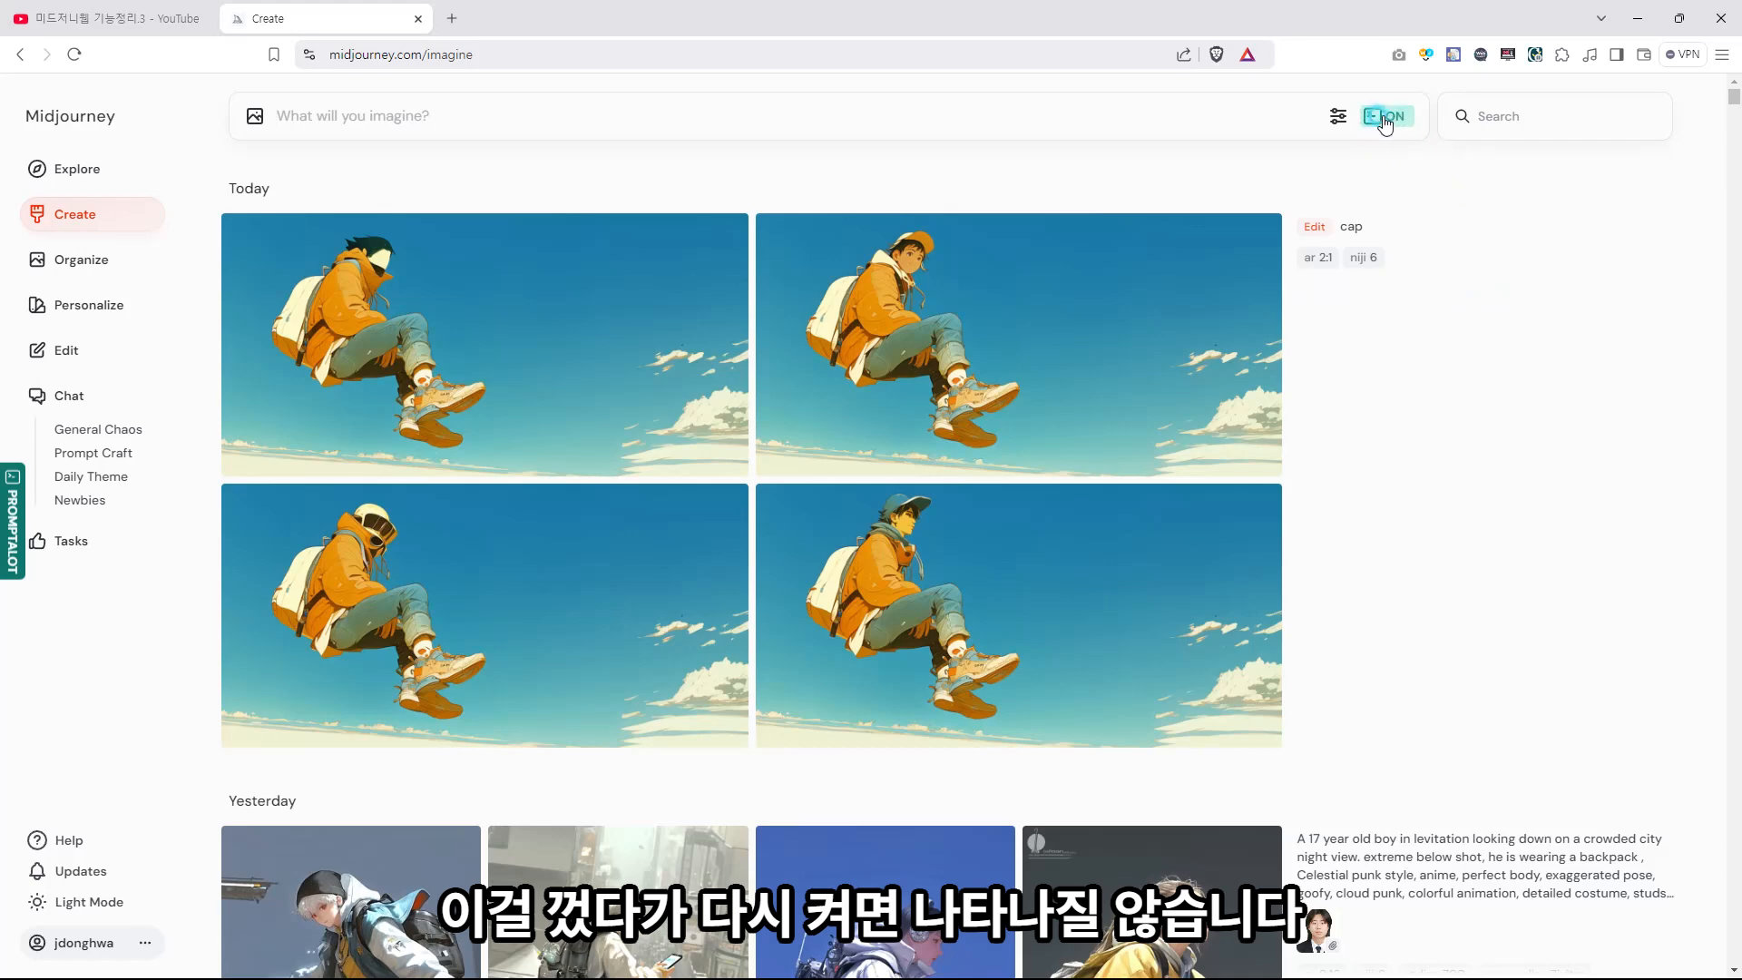
left_click(115, 262)
left_click(74, 214)
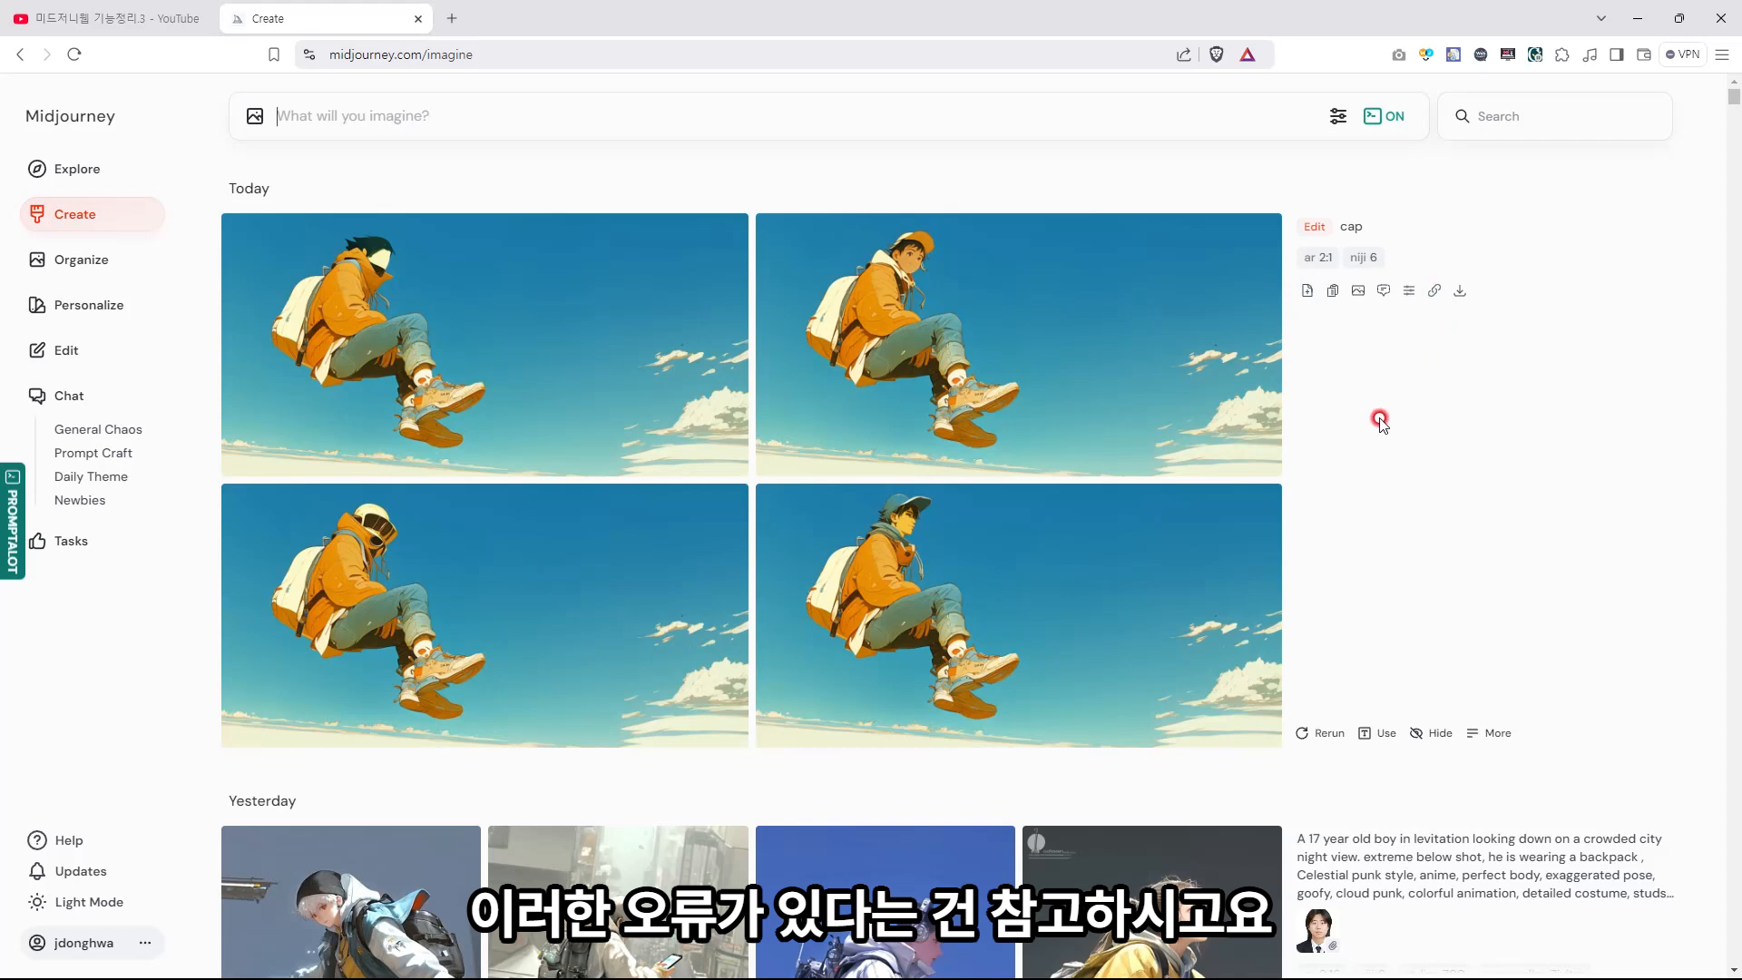
left_click(1375, 116)
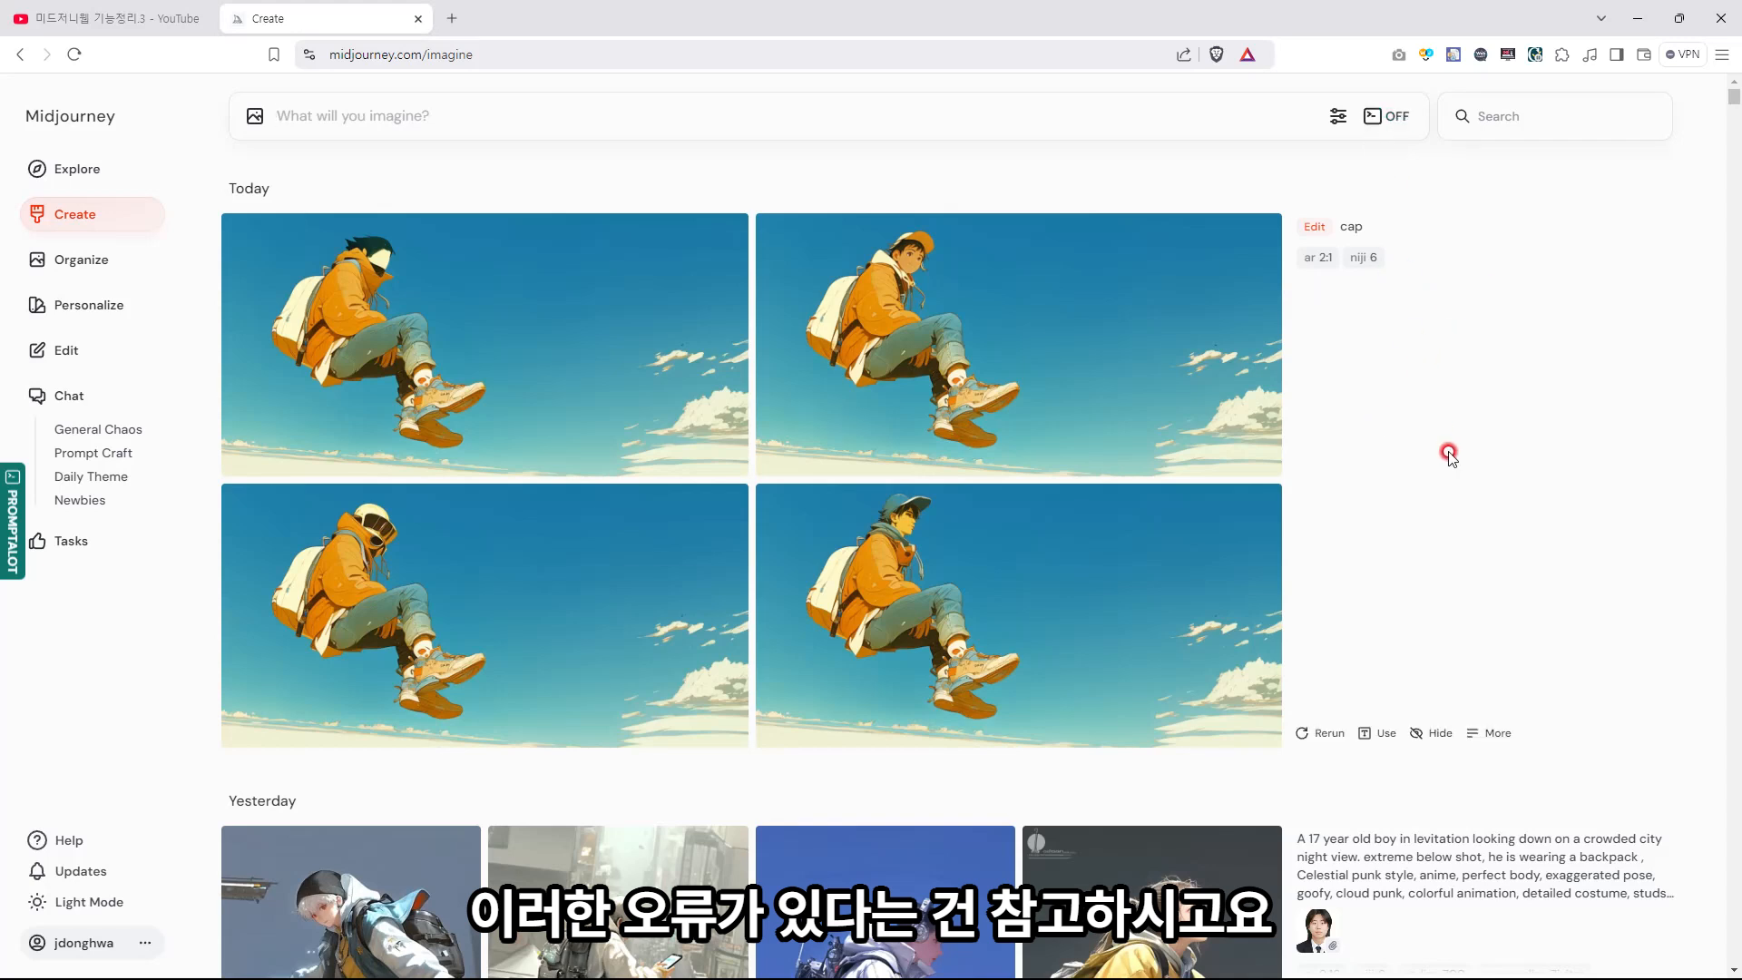